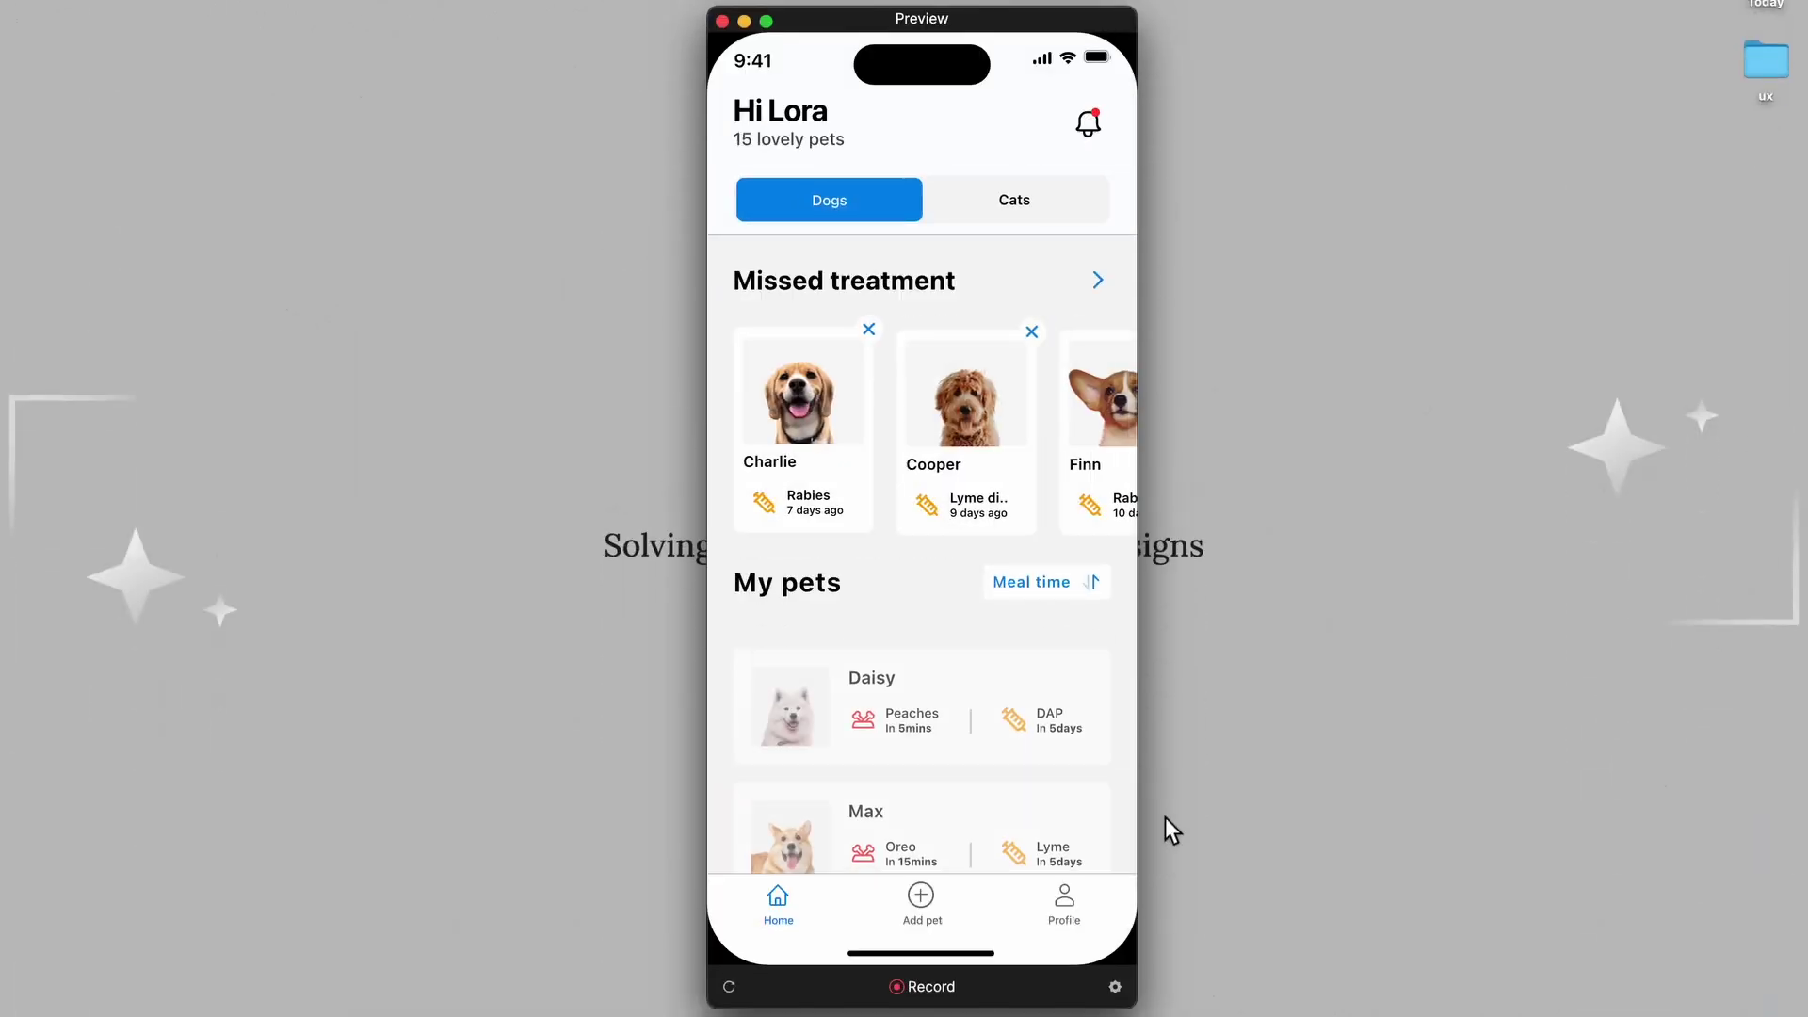
# - Scroll the finished prototype down and up to show the top and bottom bars hiding and returning
pyautogui.scroll(-5, 1058, 768)
pyautogui.scroll(-3, 1057, 770)
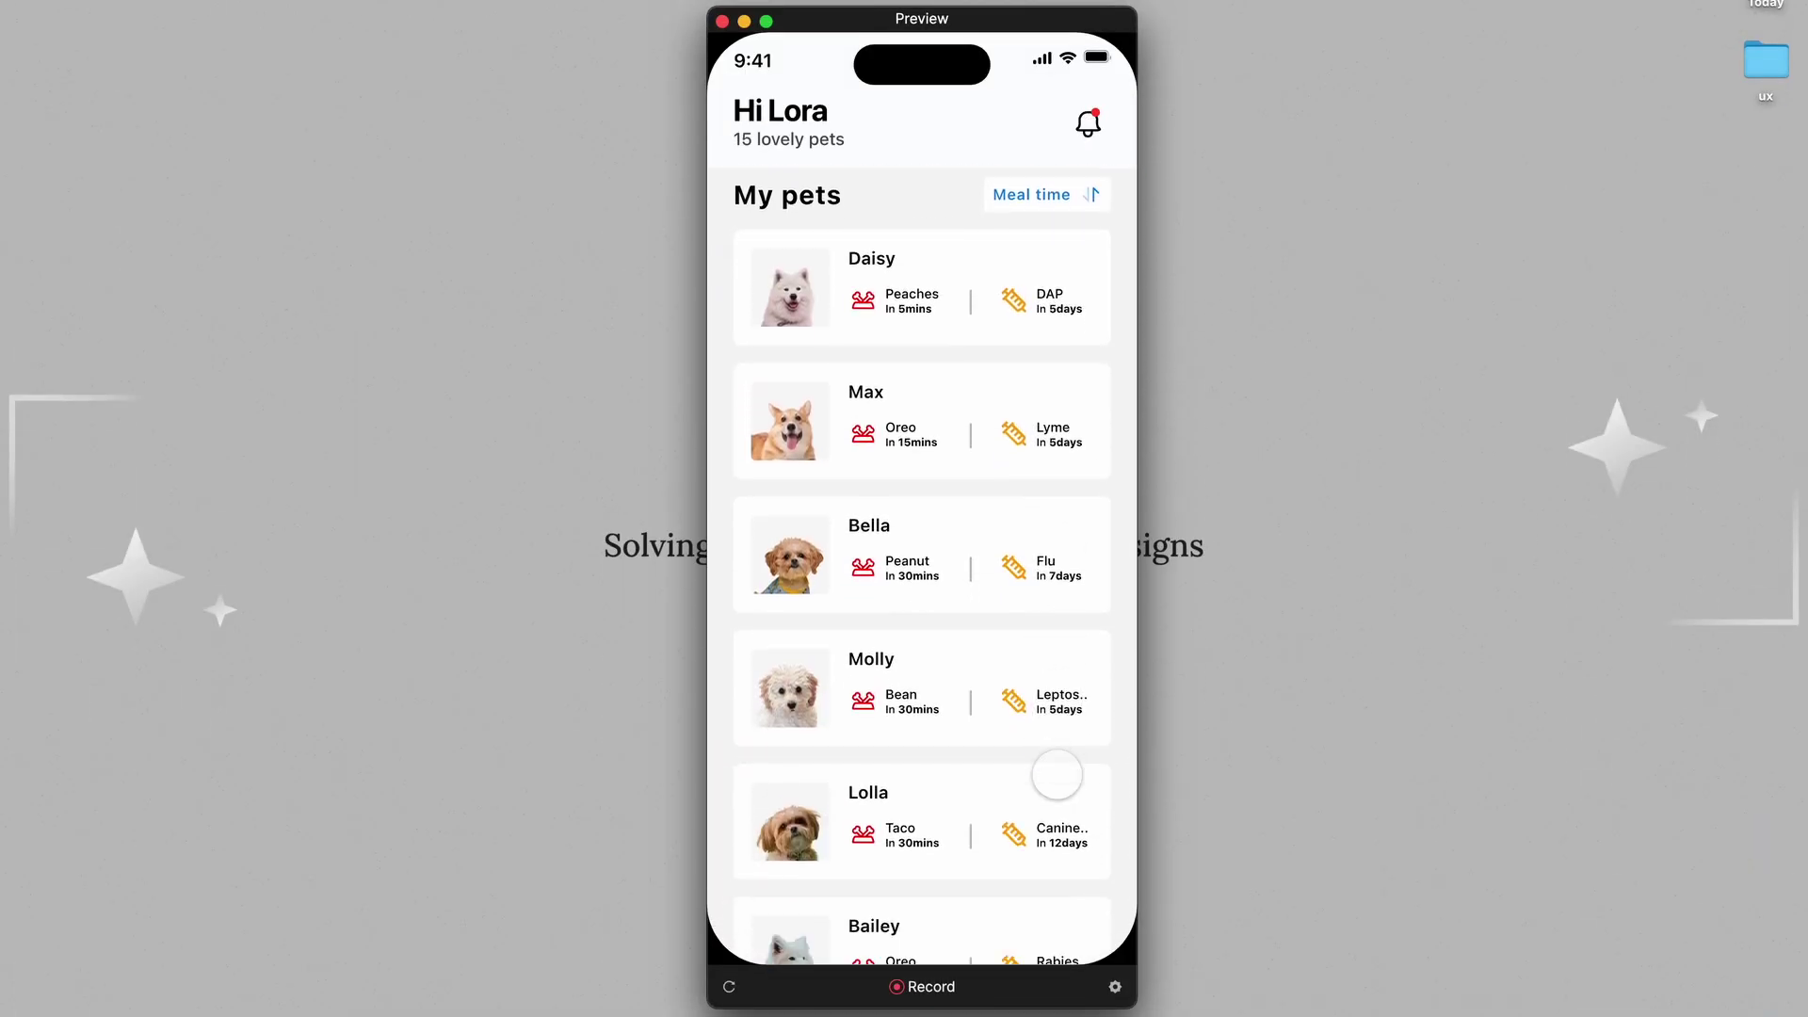
pyautogui.scroll(3, 1058, 774)
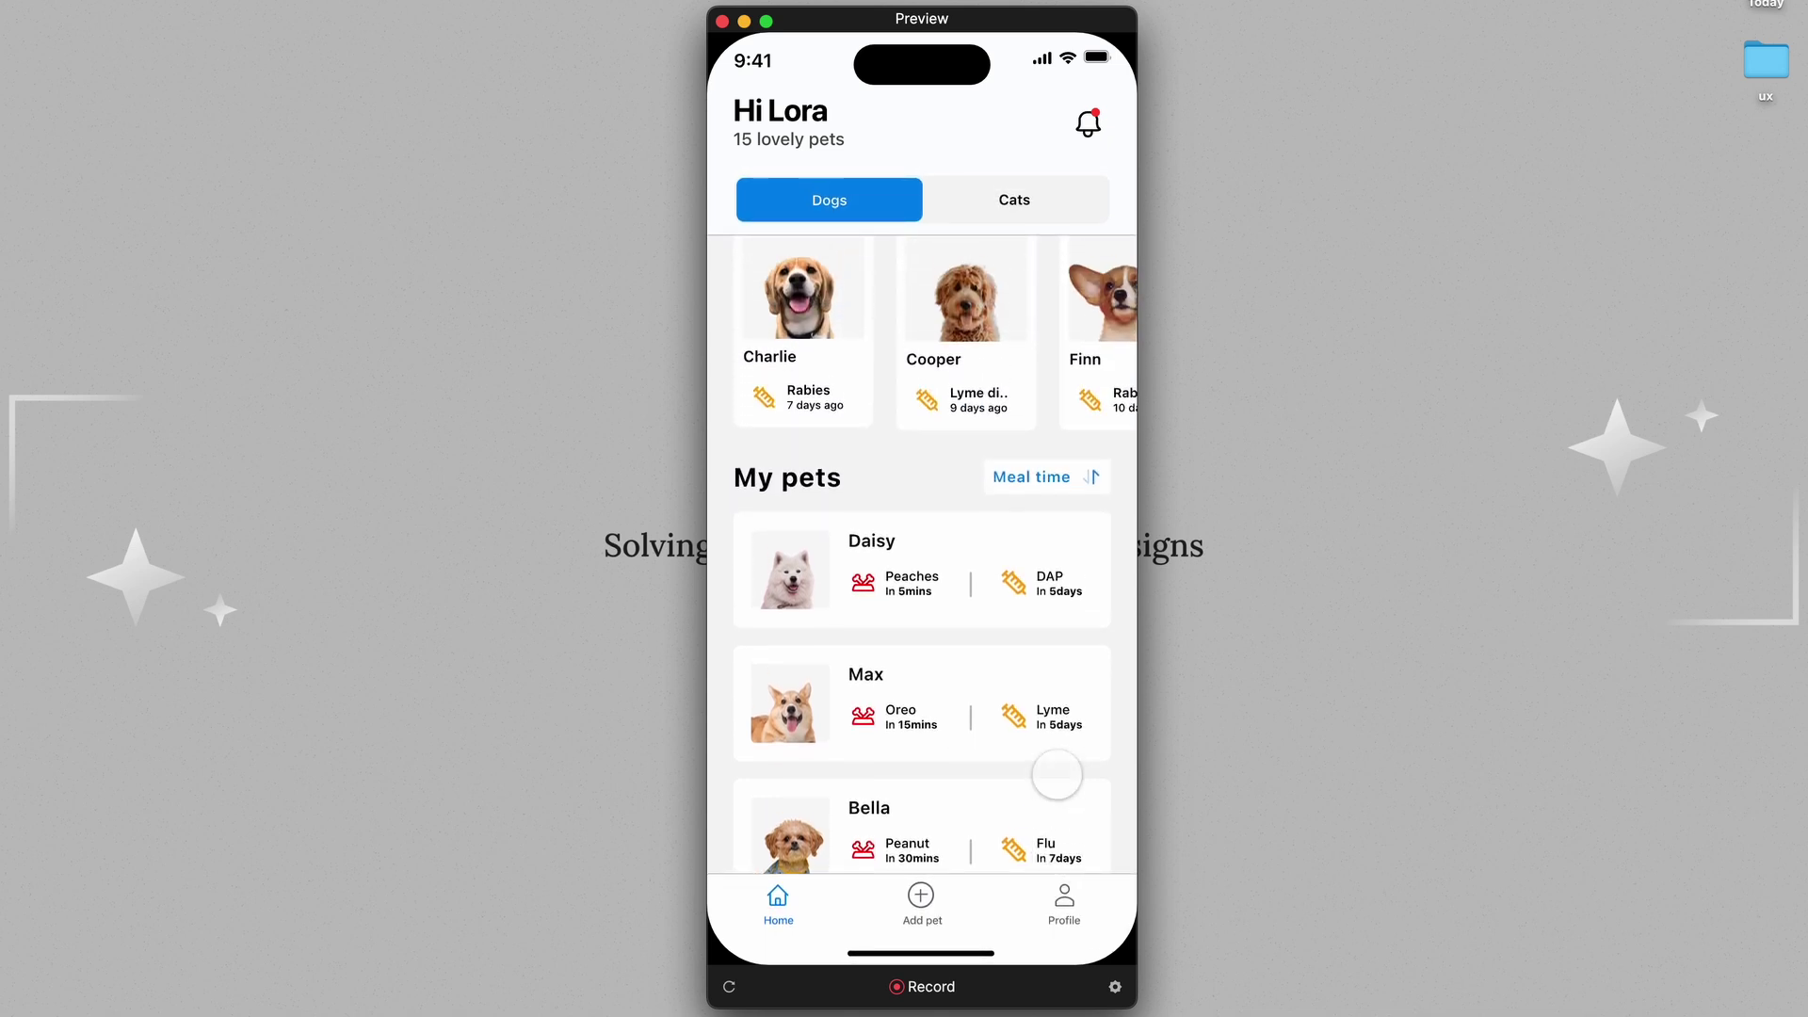
pyautogui.scroll(-5, 1058, 775)
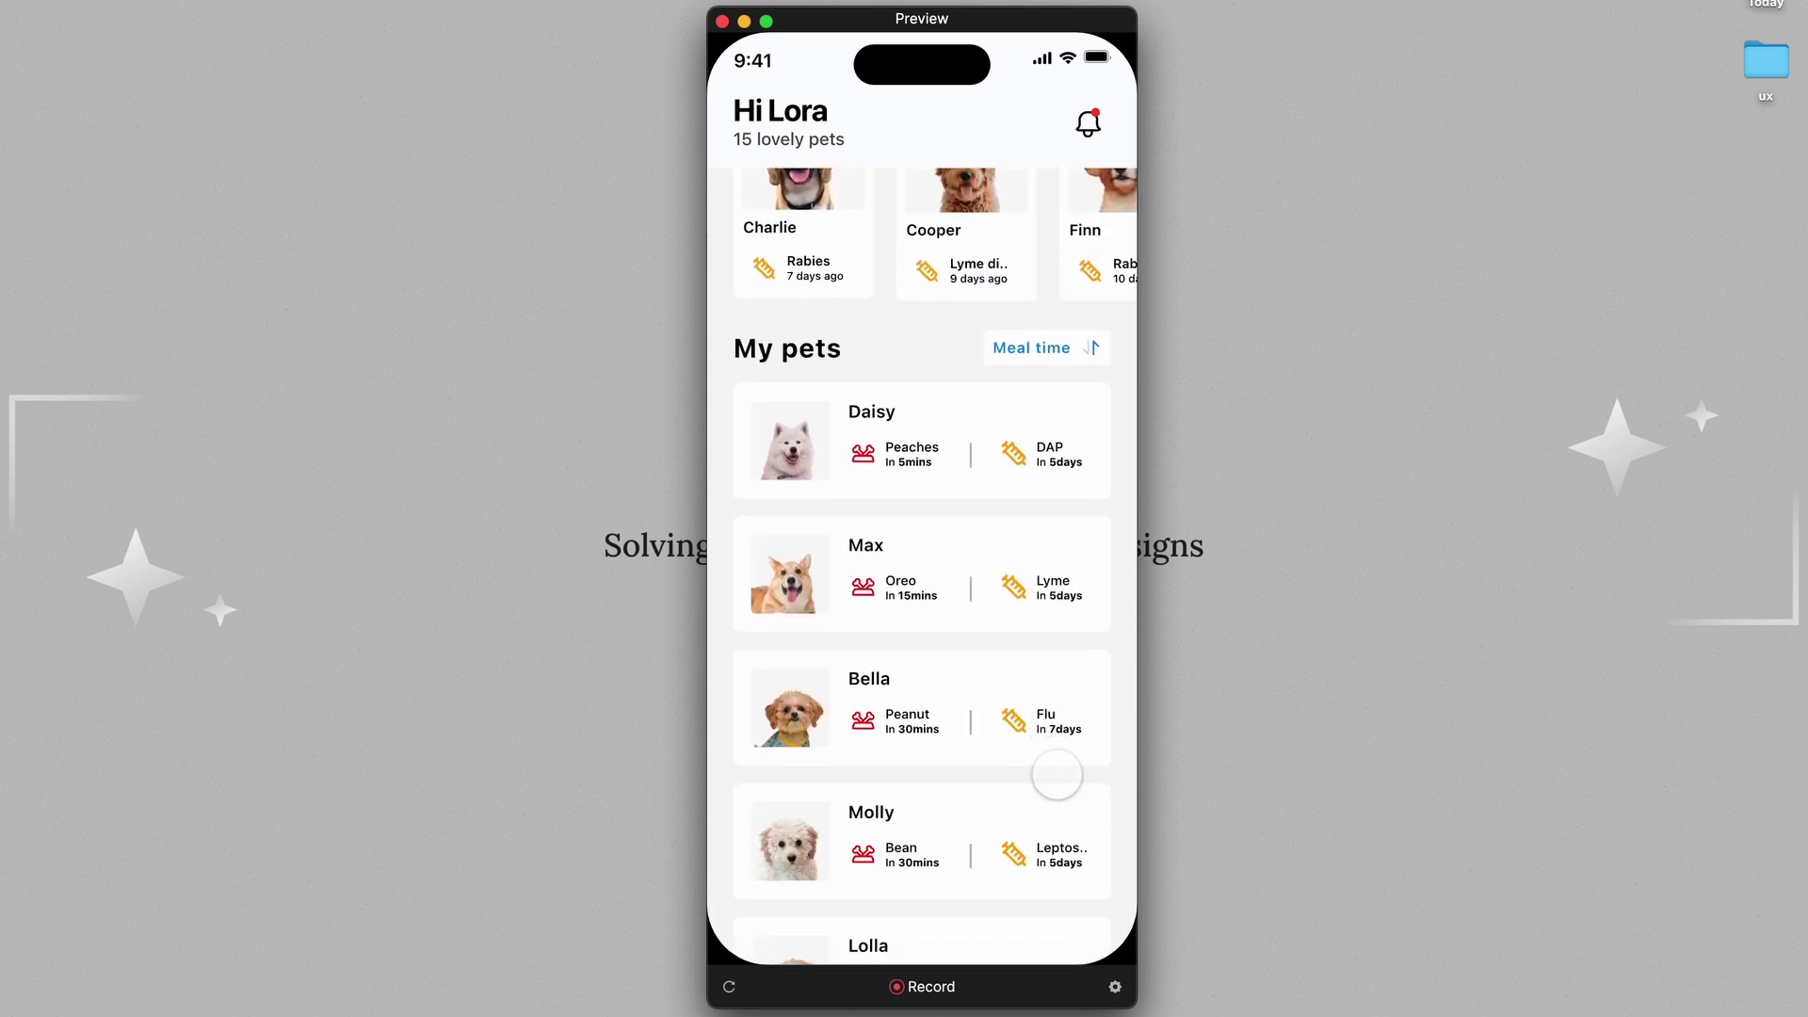
pyautogui.scroll(5, 1058, 775)
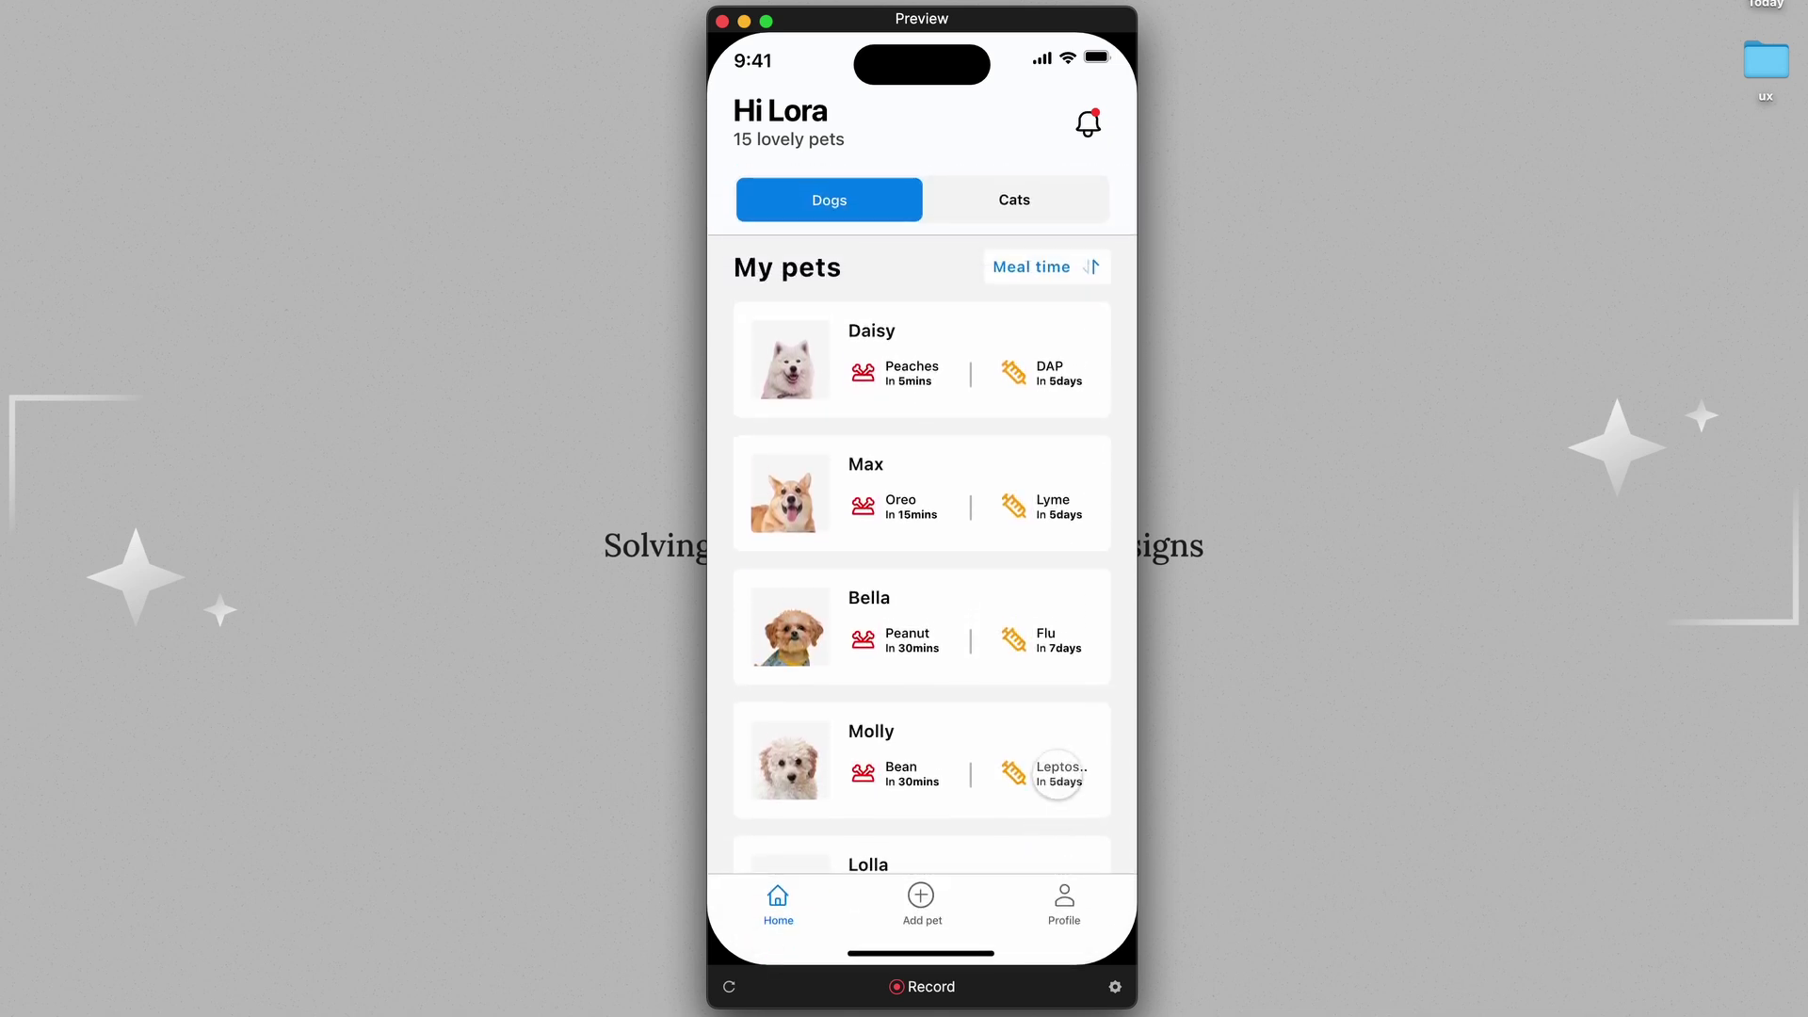
pyautogui.scroll(-5, 1058, 774)
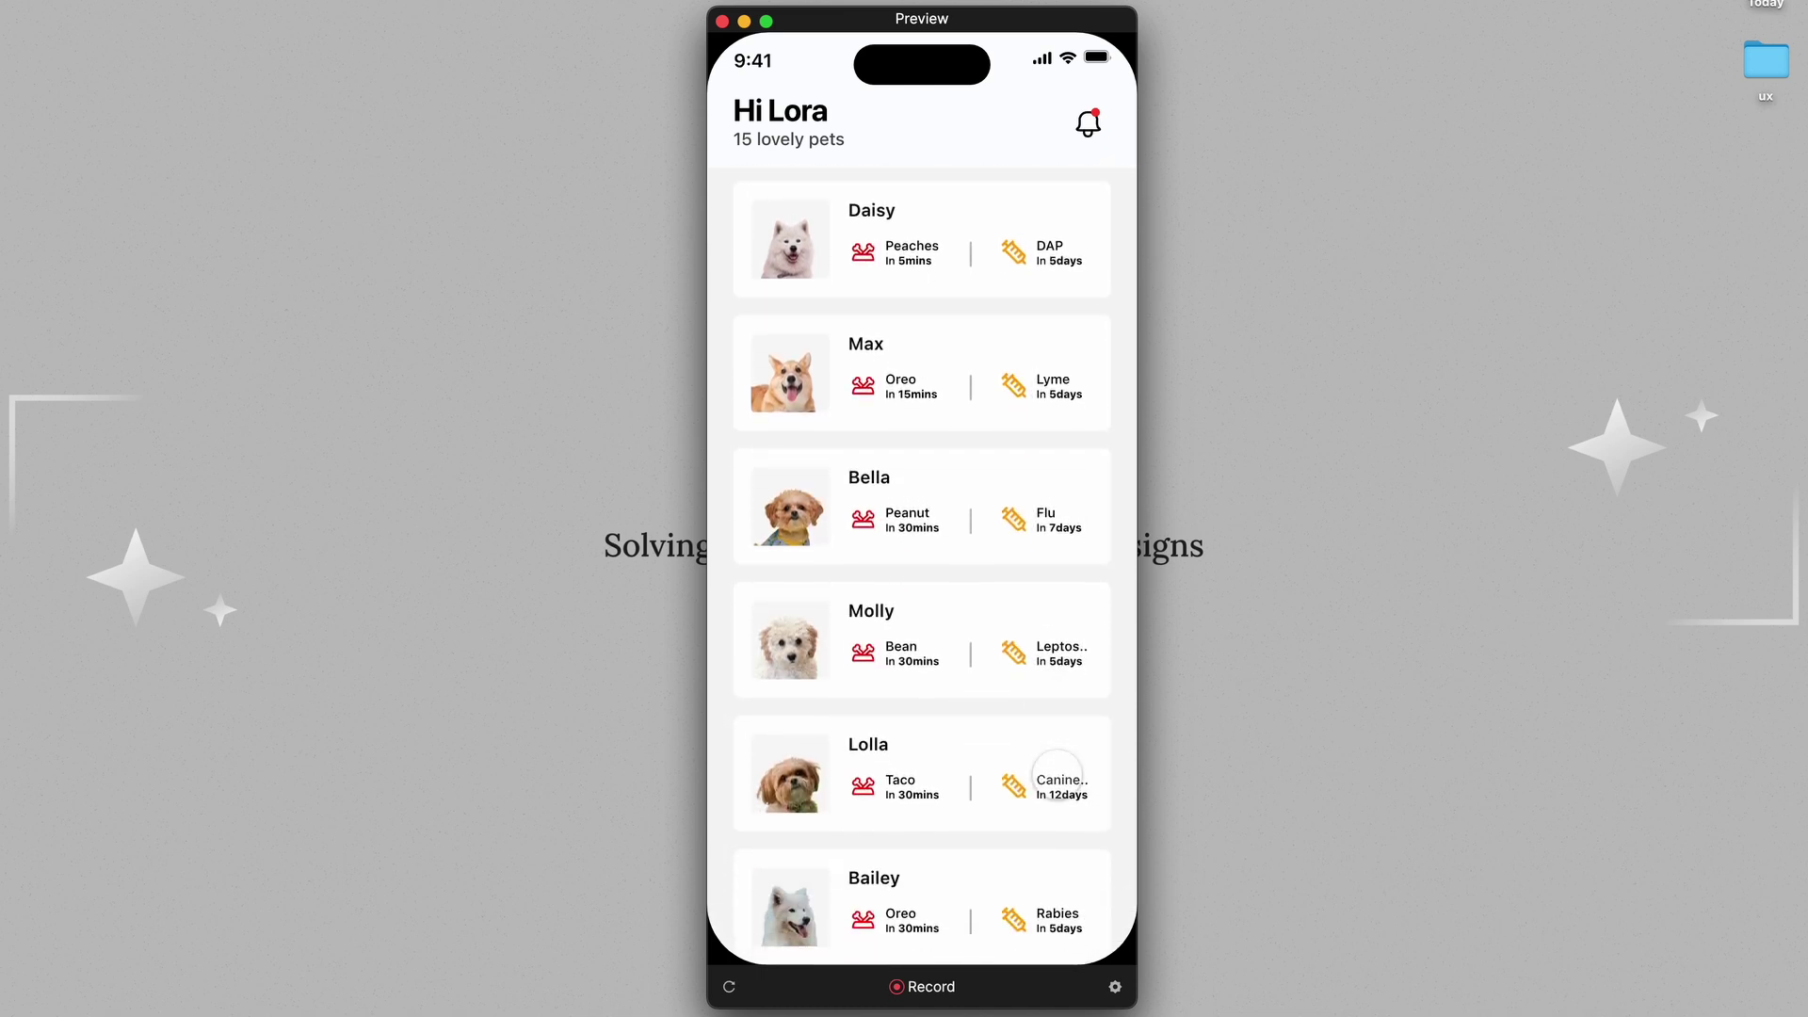
pyautogui.scroll(5, 1057, 775)
pyautogui.scroll(2, 1058, 775)
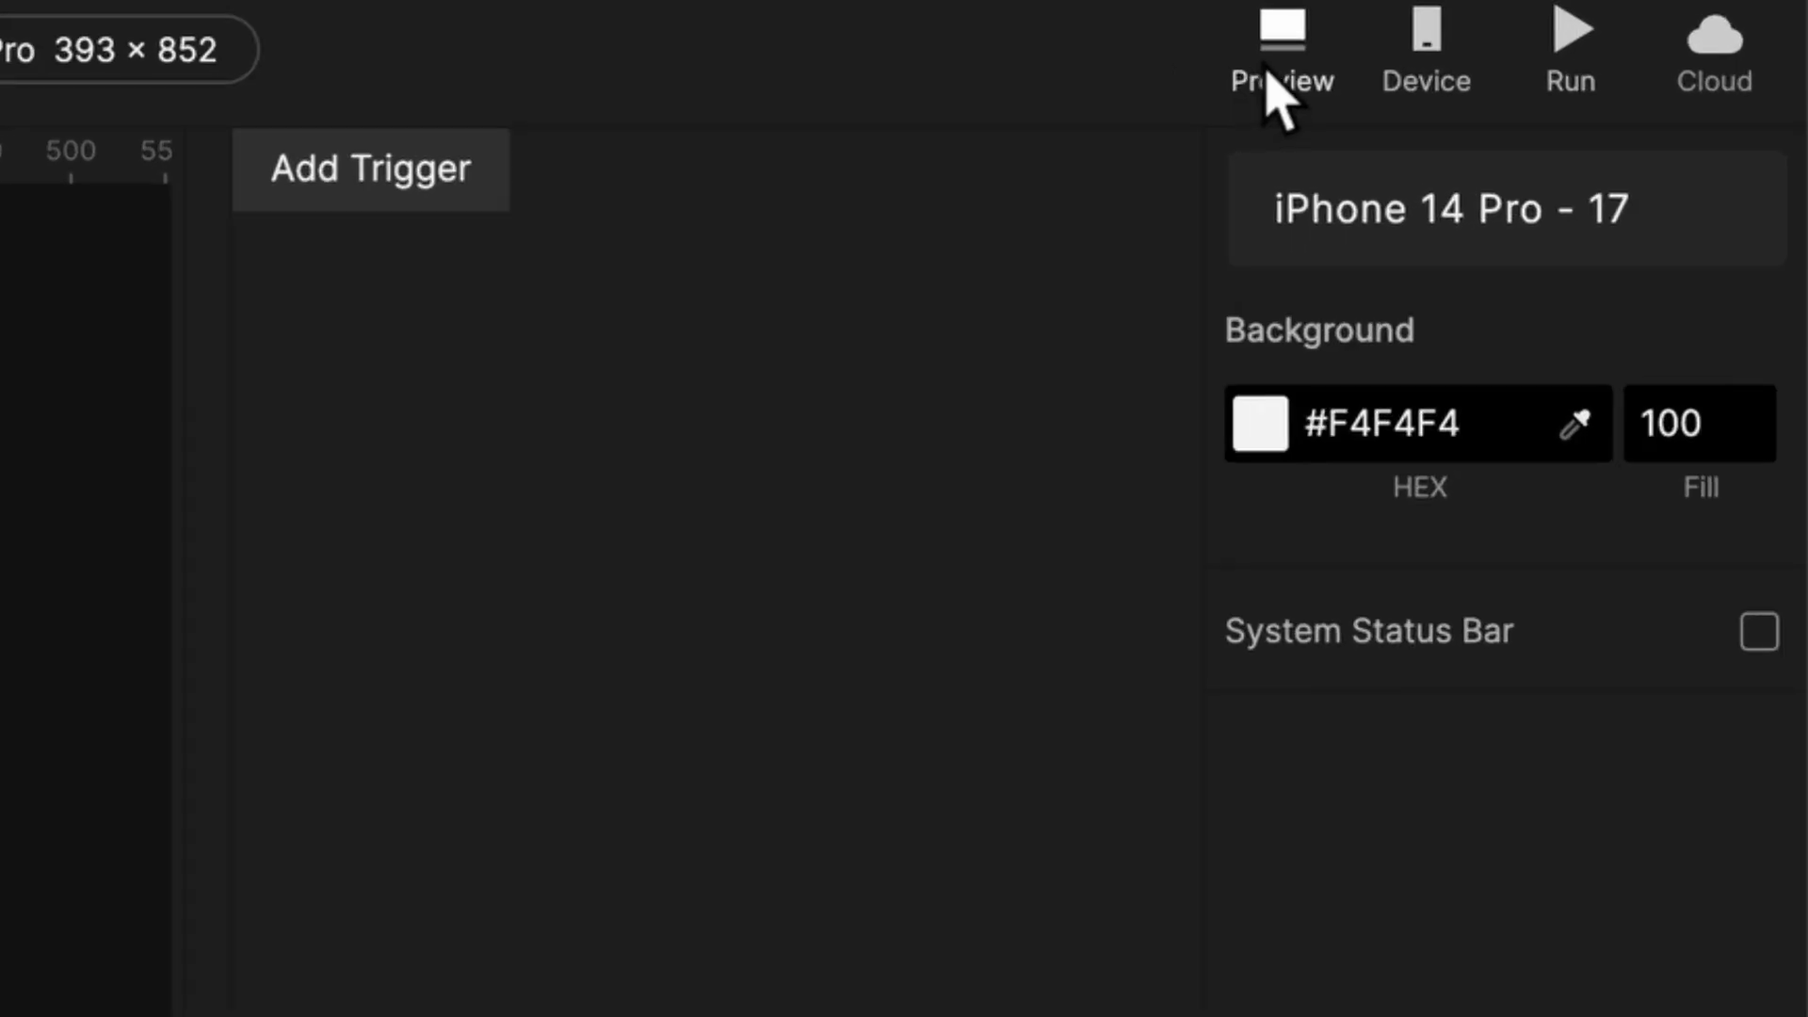
# - Preview the current scene, then add a Scroll Container snapped under the header at 0,124, sized 393×728
pyautogui.click(1568, 24)
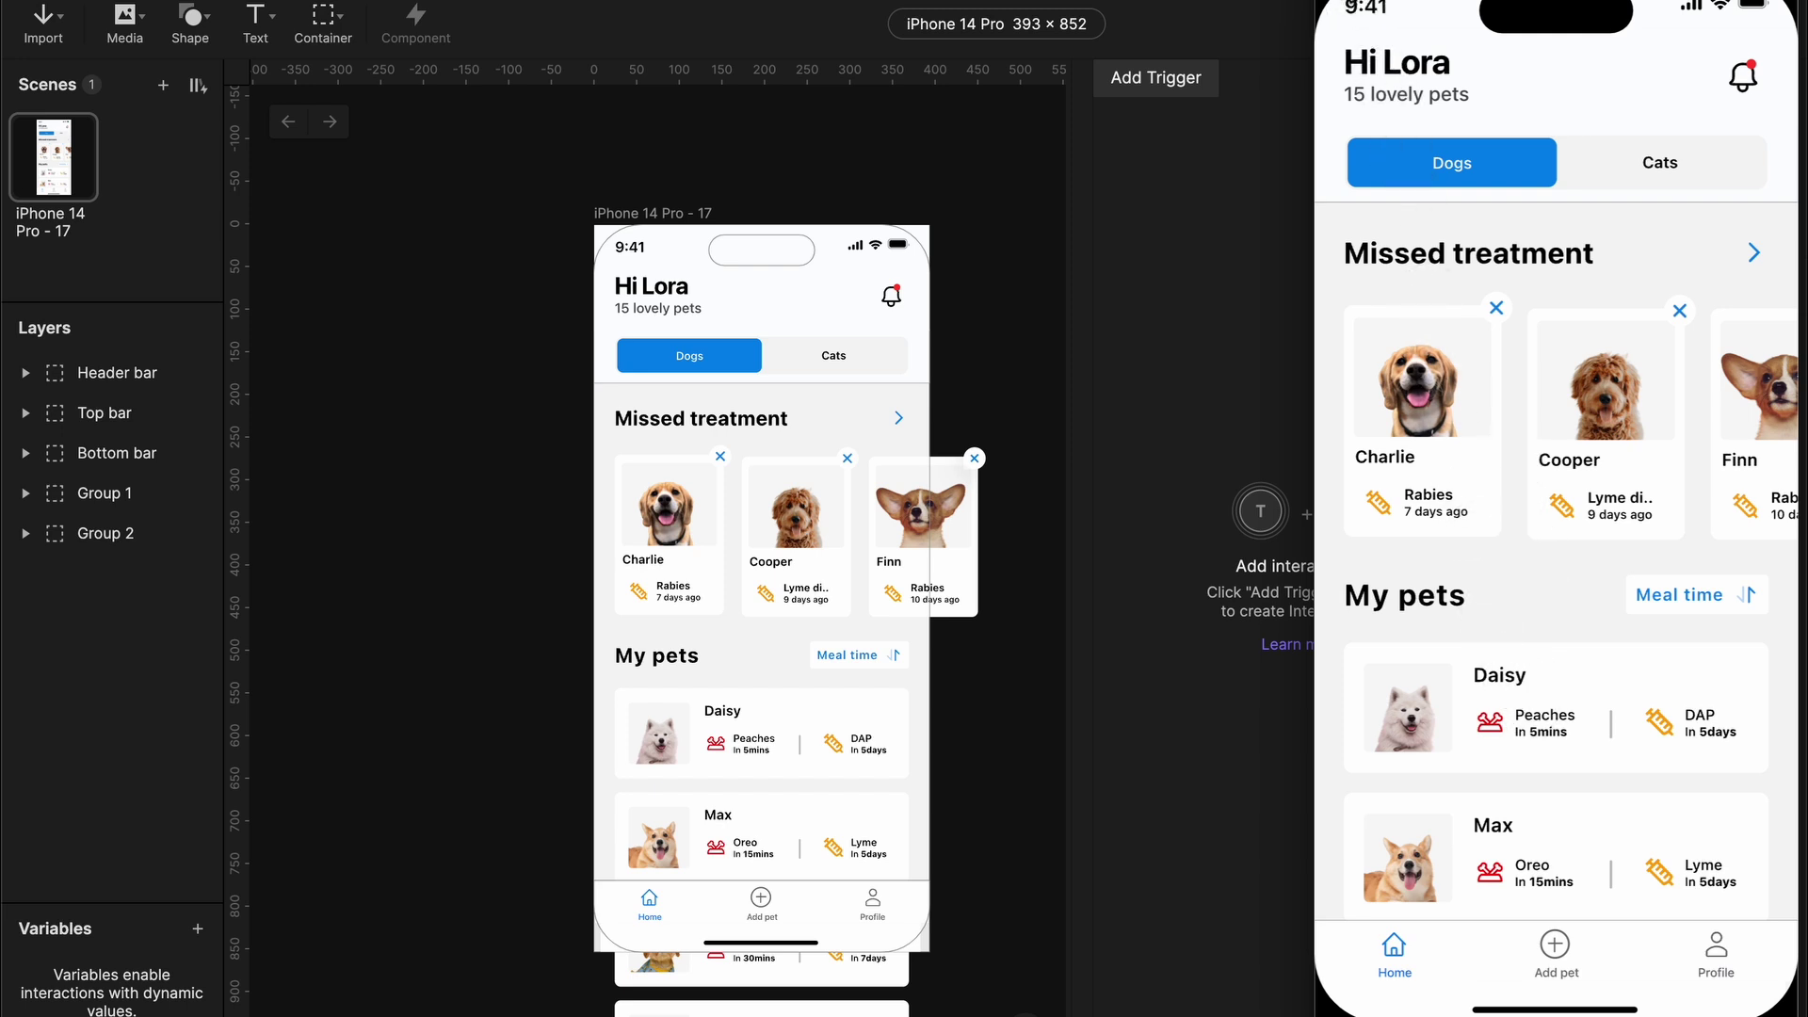
pyautogui.click(1146, 120)
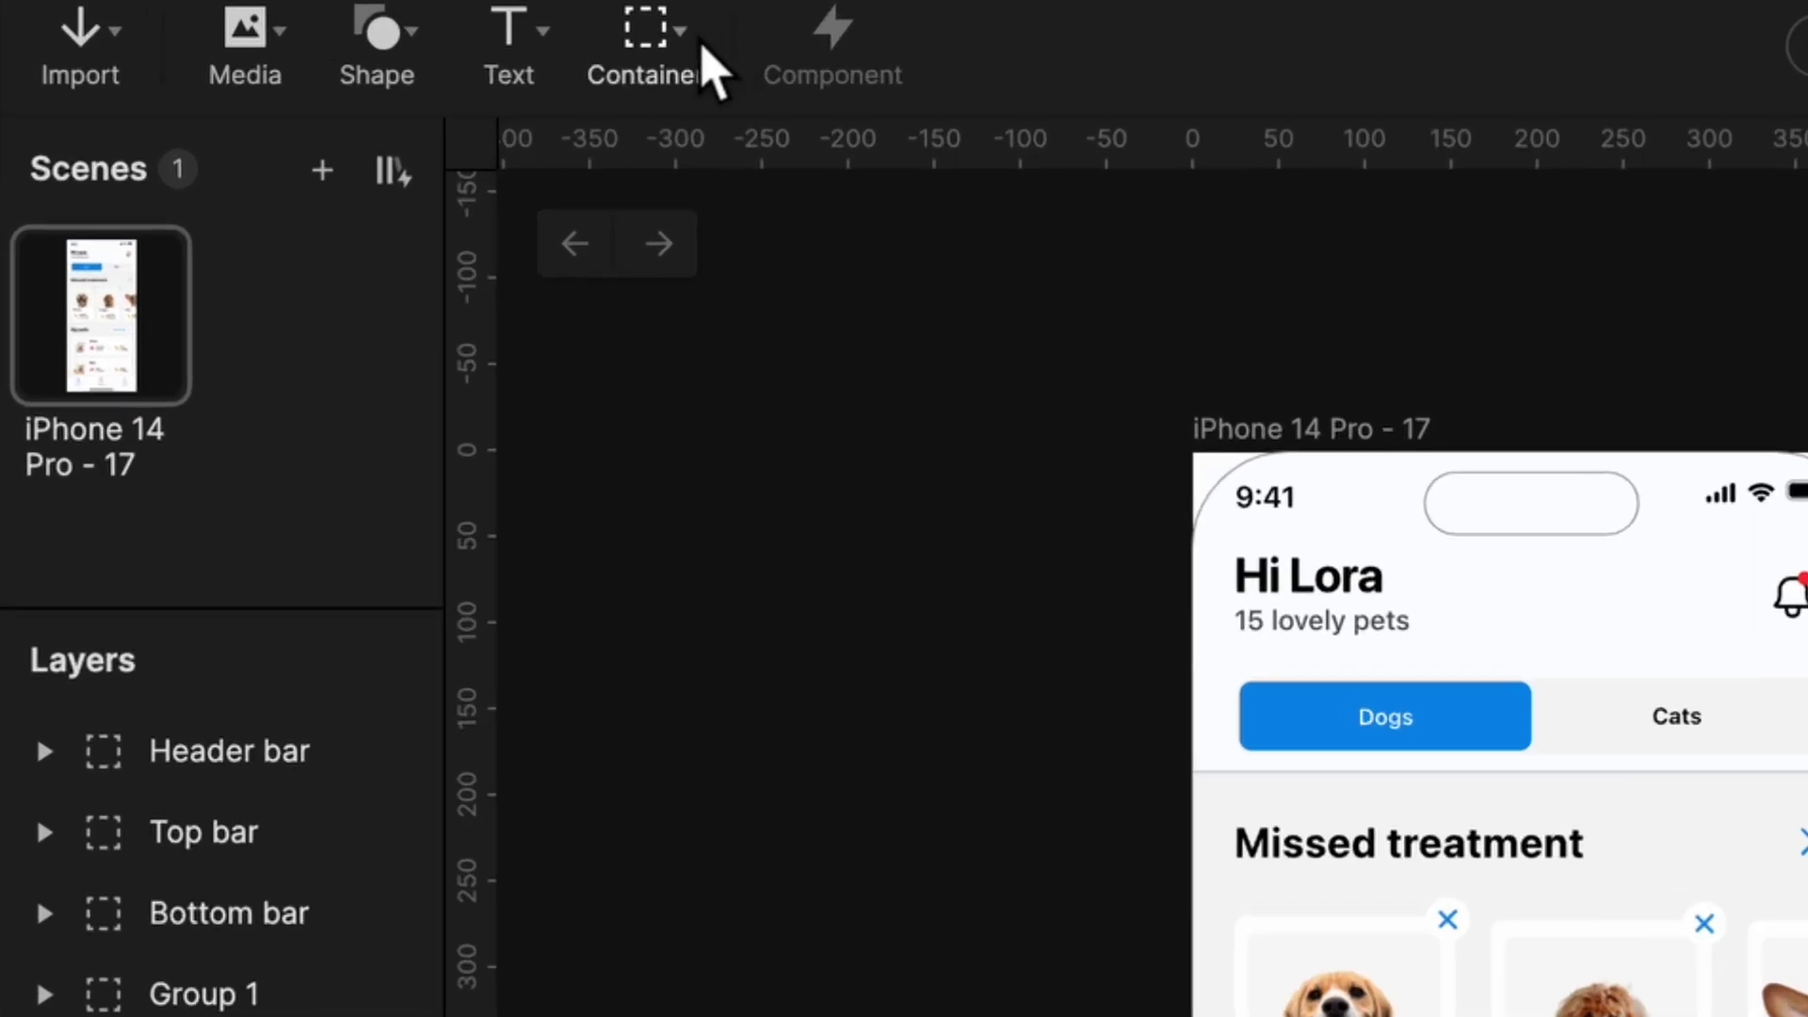
pyautogui.click(349, 31)
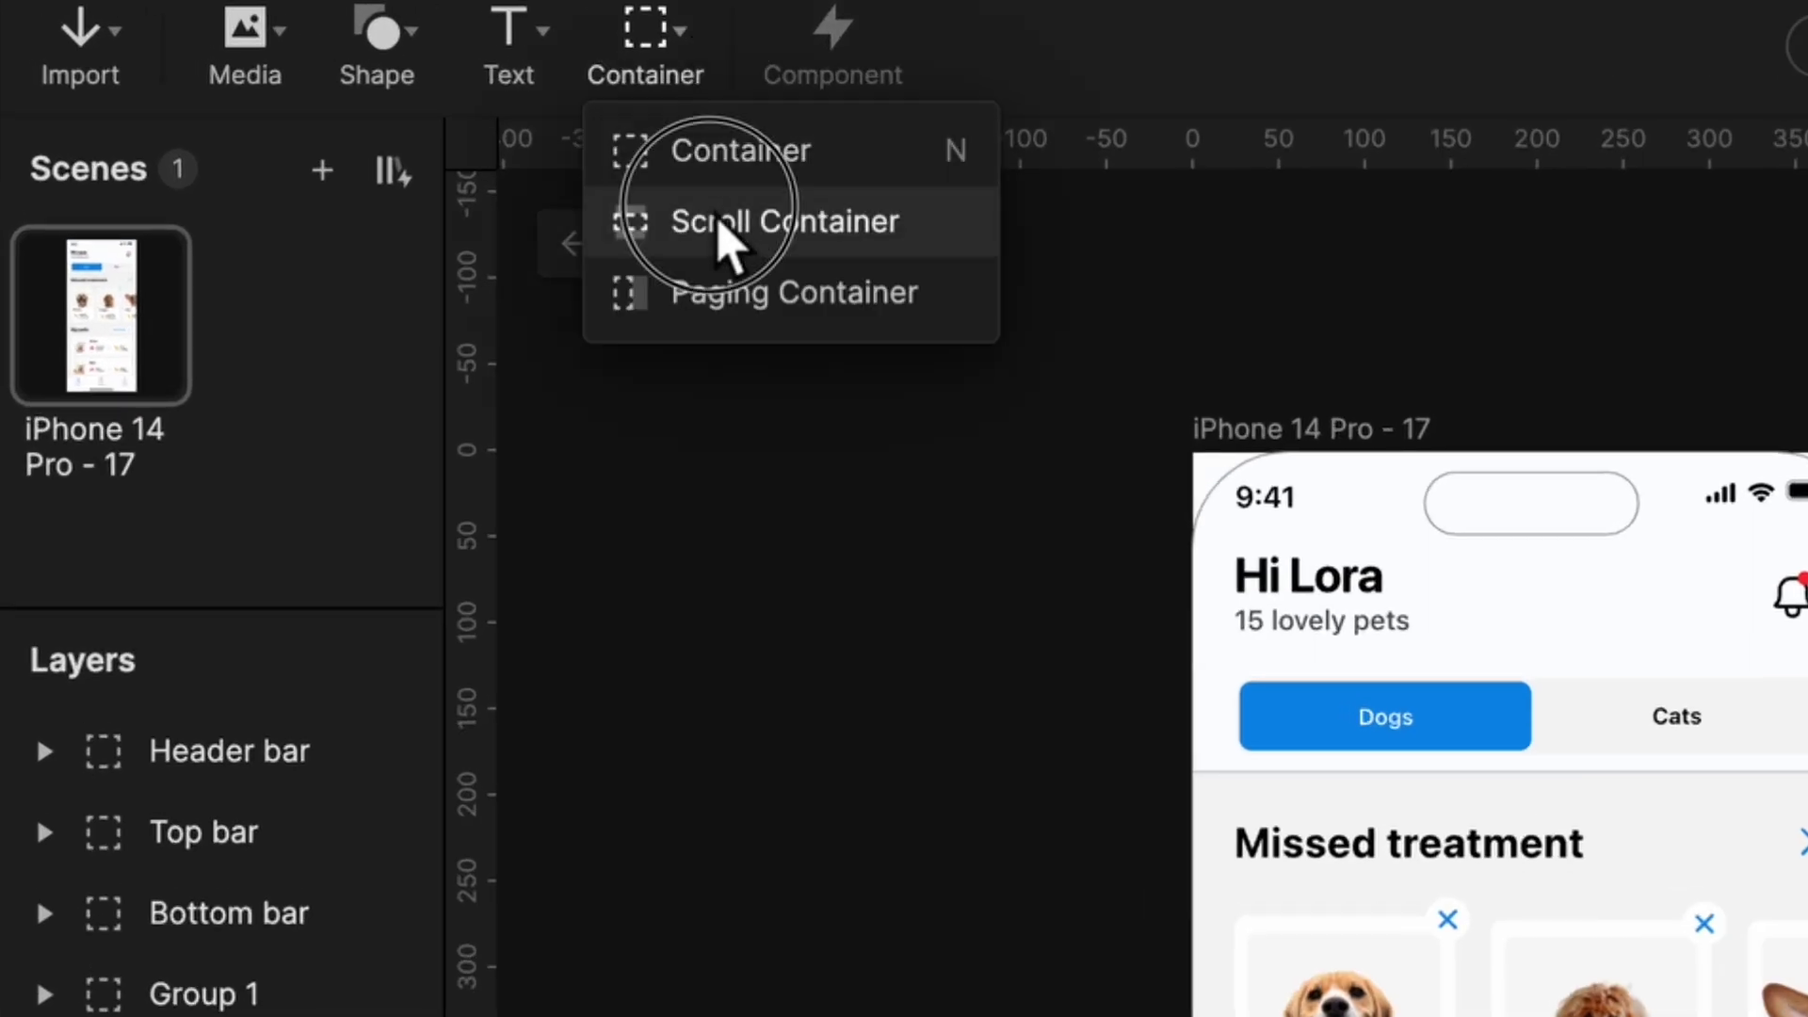
pyautogui.click(721, 221)
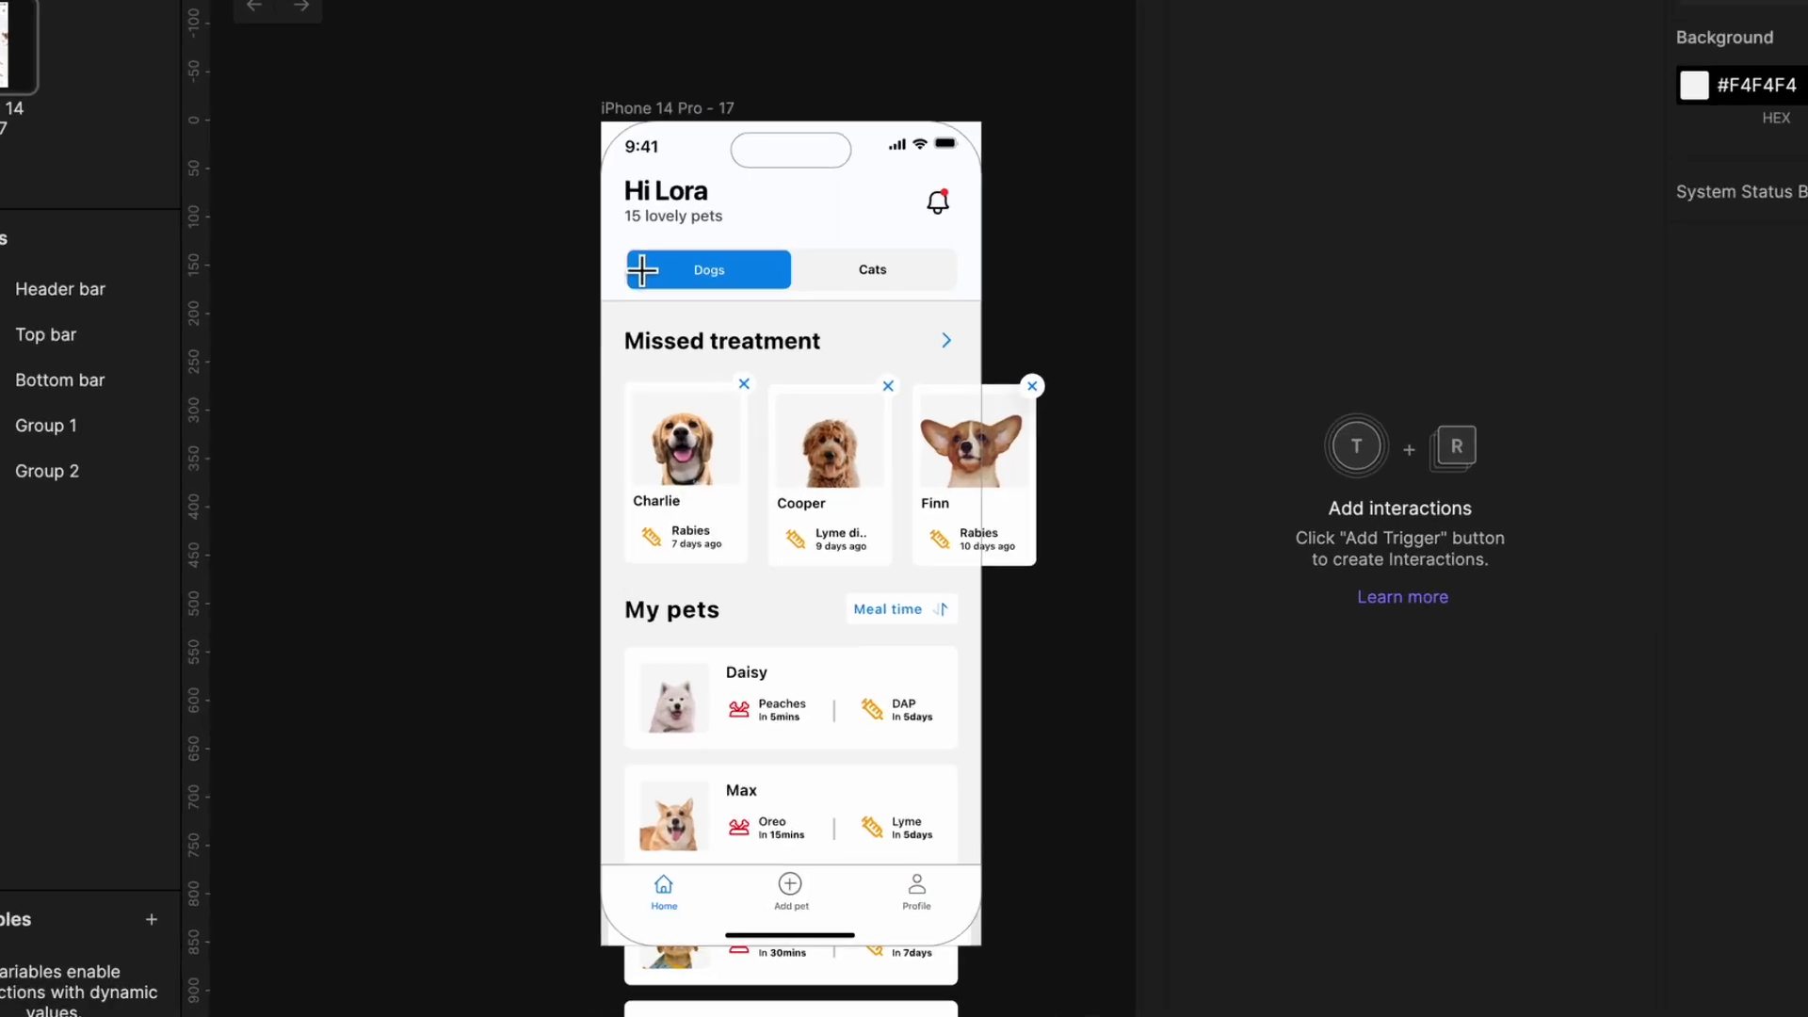
pyautogui.click(642, 271)
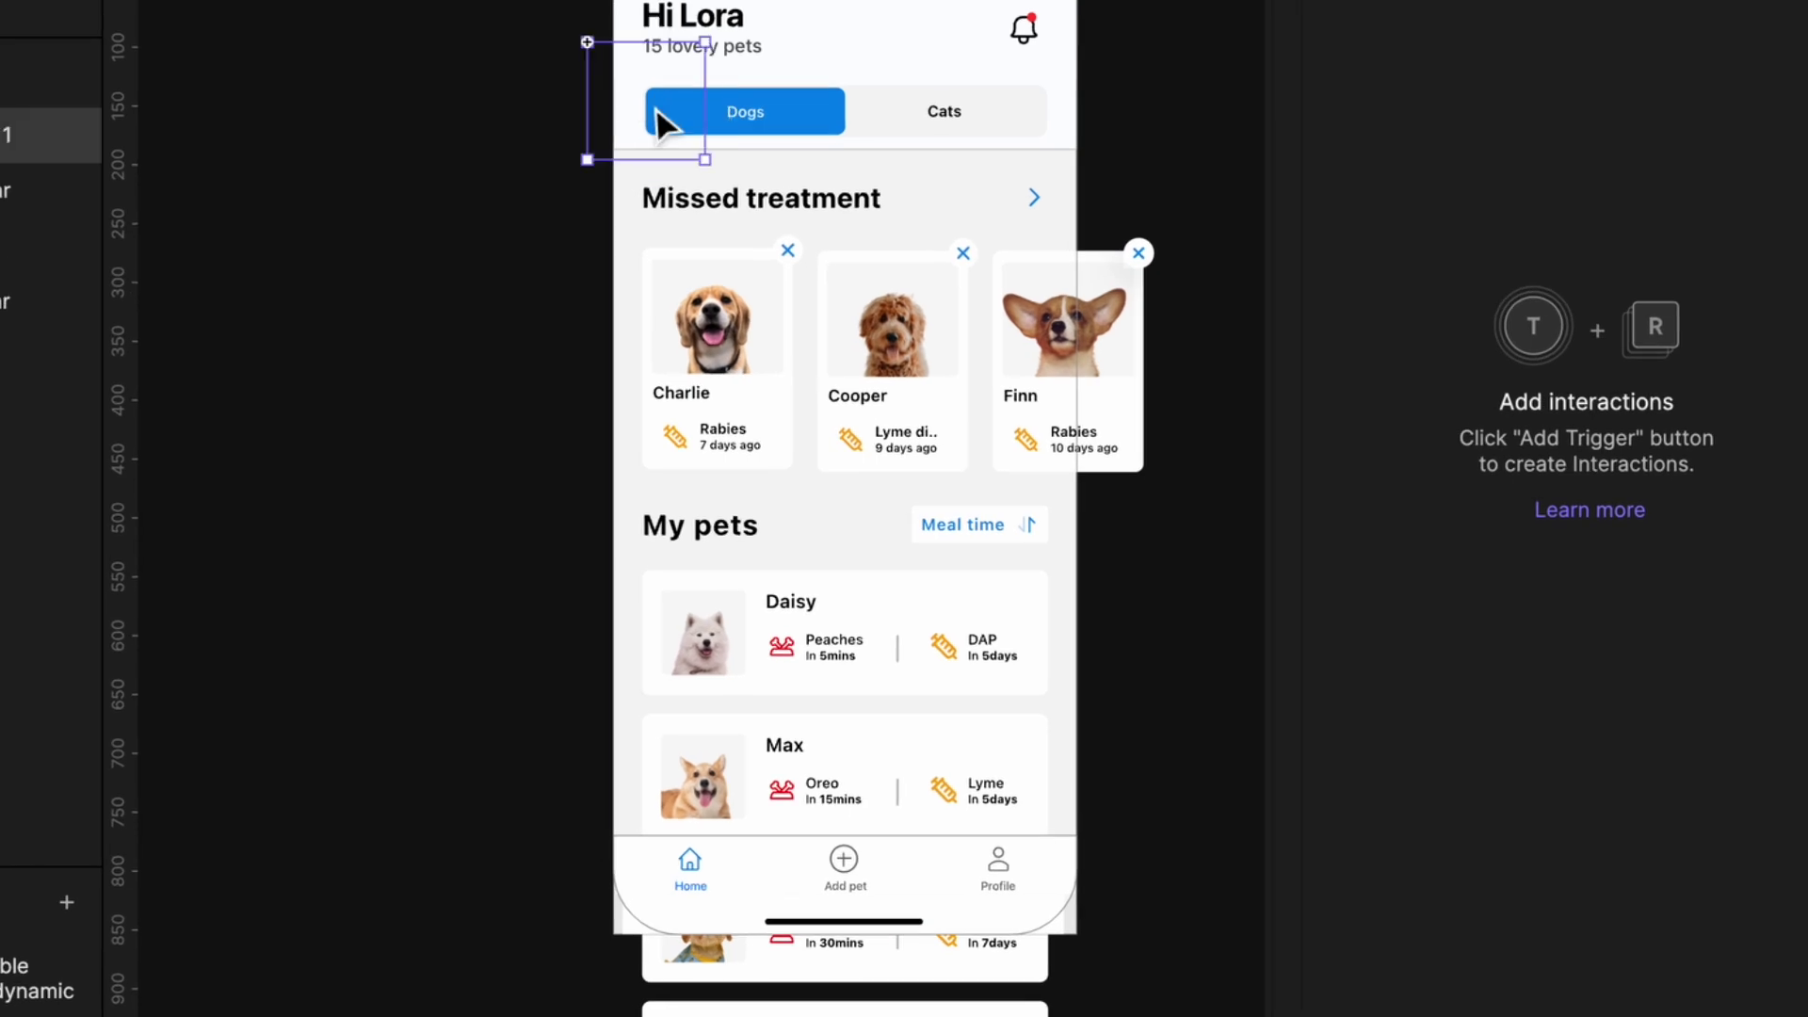
pyautogui.moveTo(637, 277); pyautogui.dragTo(660, 297)
pyautogui.moveTo(686, 151); pyautogui.dragTo(1082, 957)
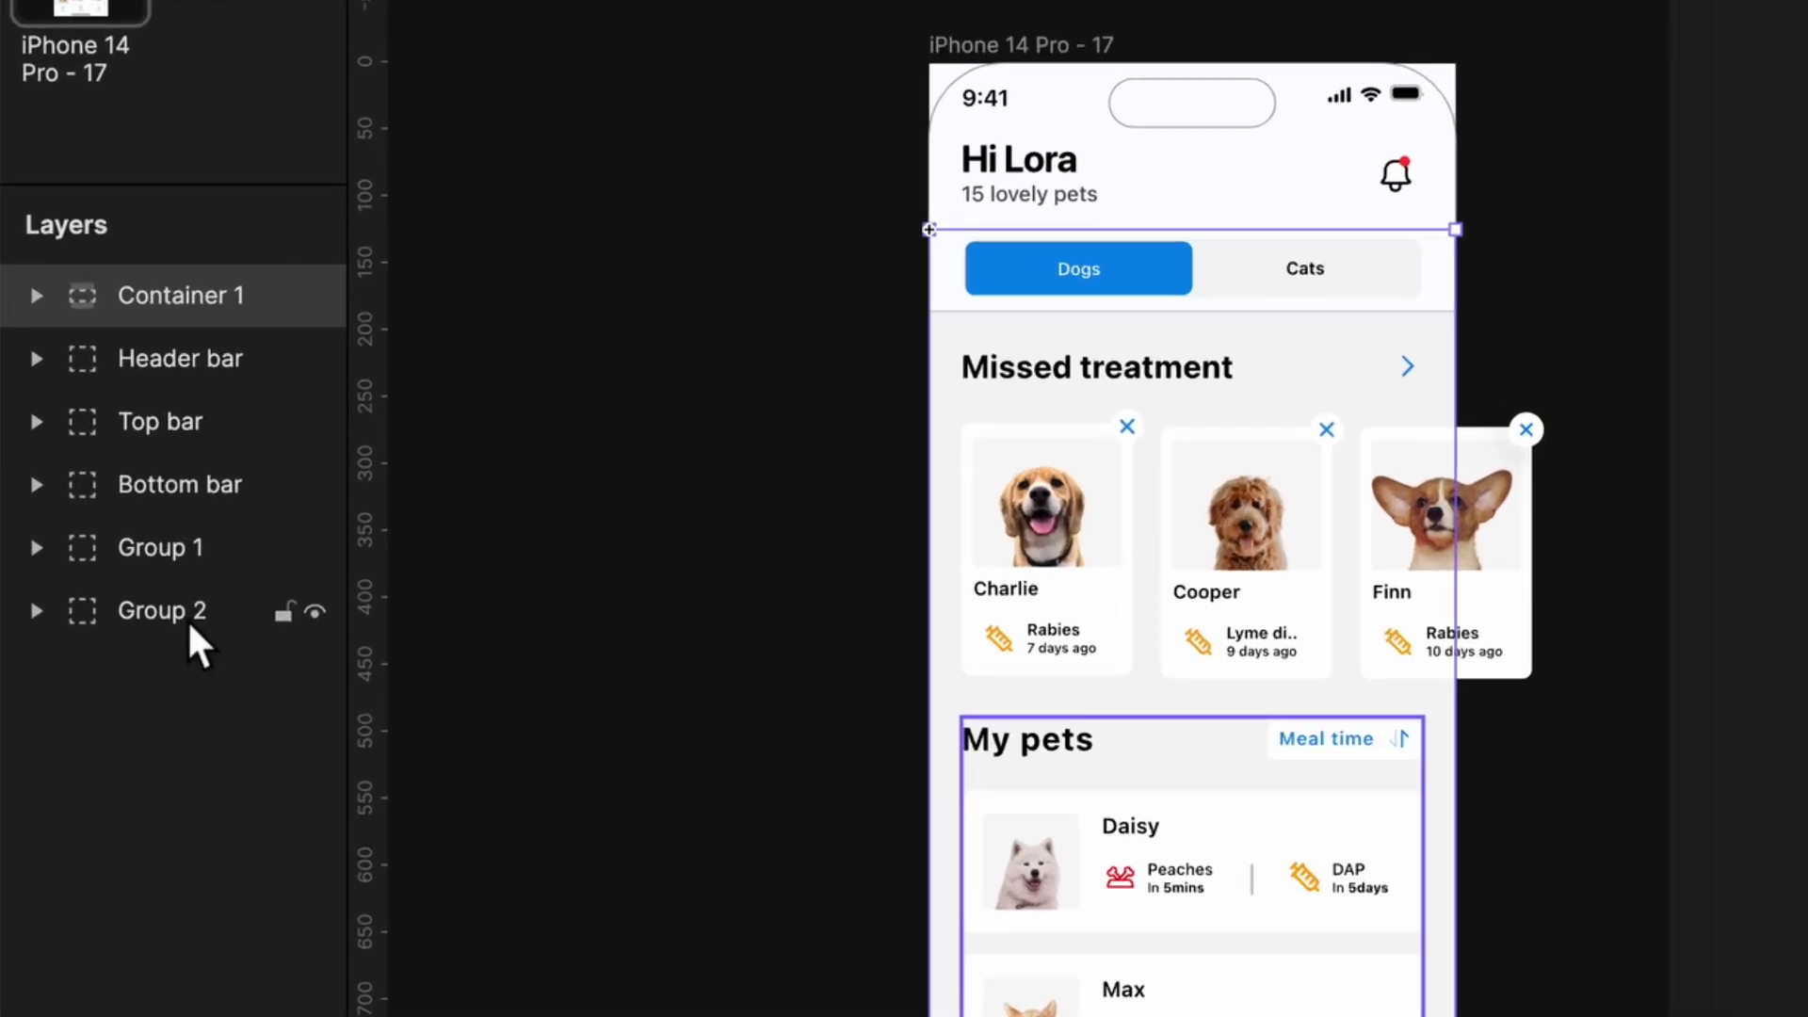
# - Move Group 1 and Group 2 into Container 1
pyautogui.click(119, 589)
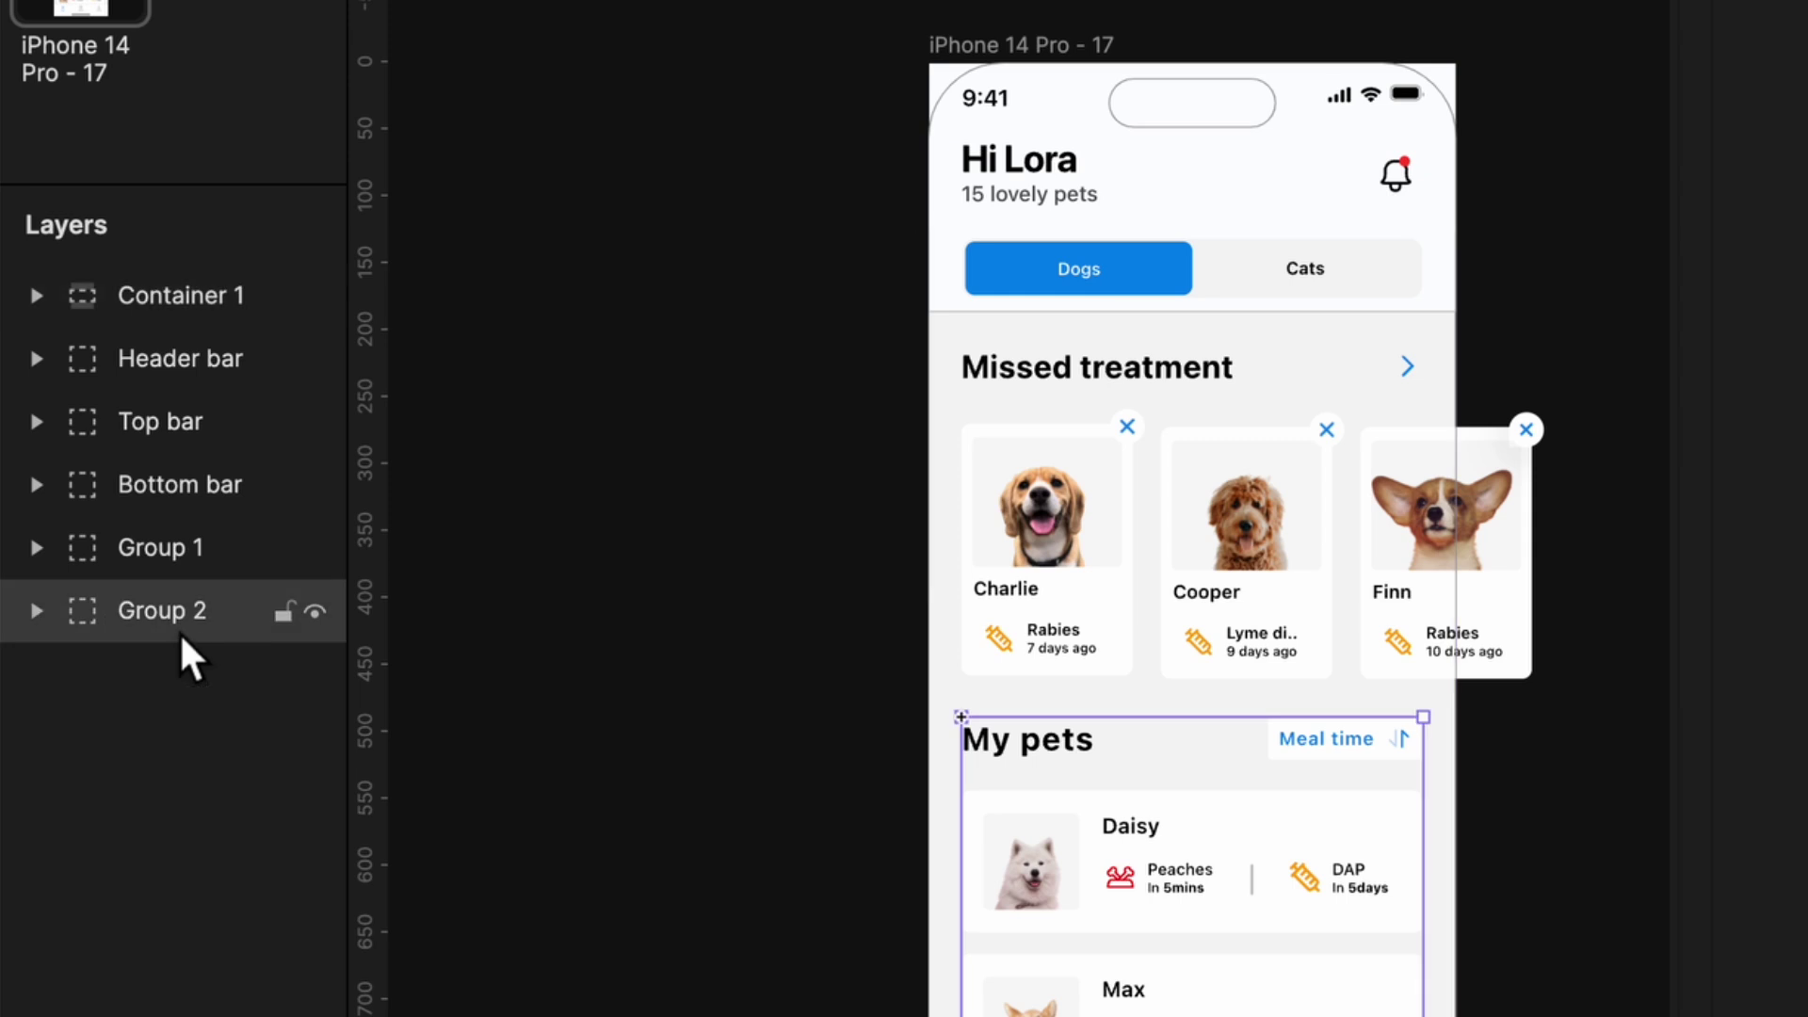
pyautogui.click(186, 565)
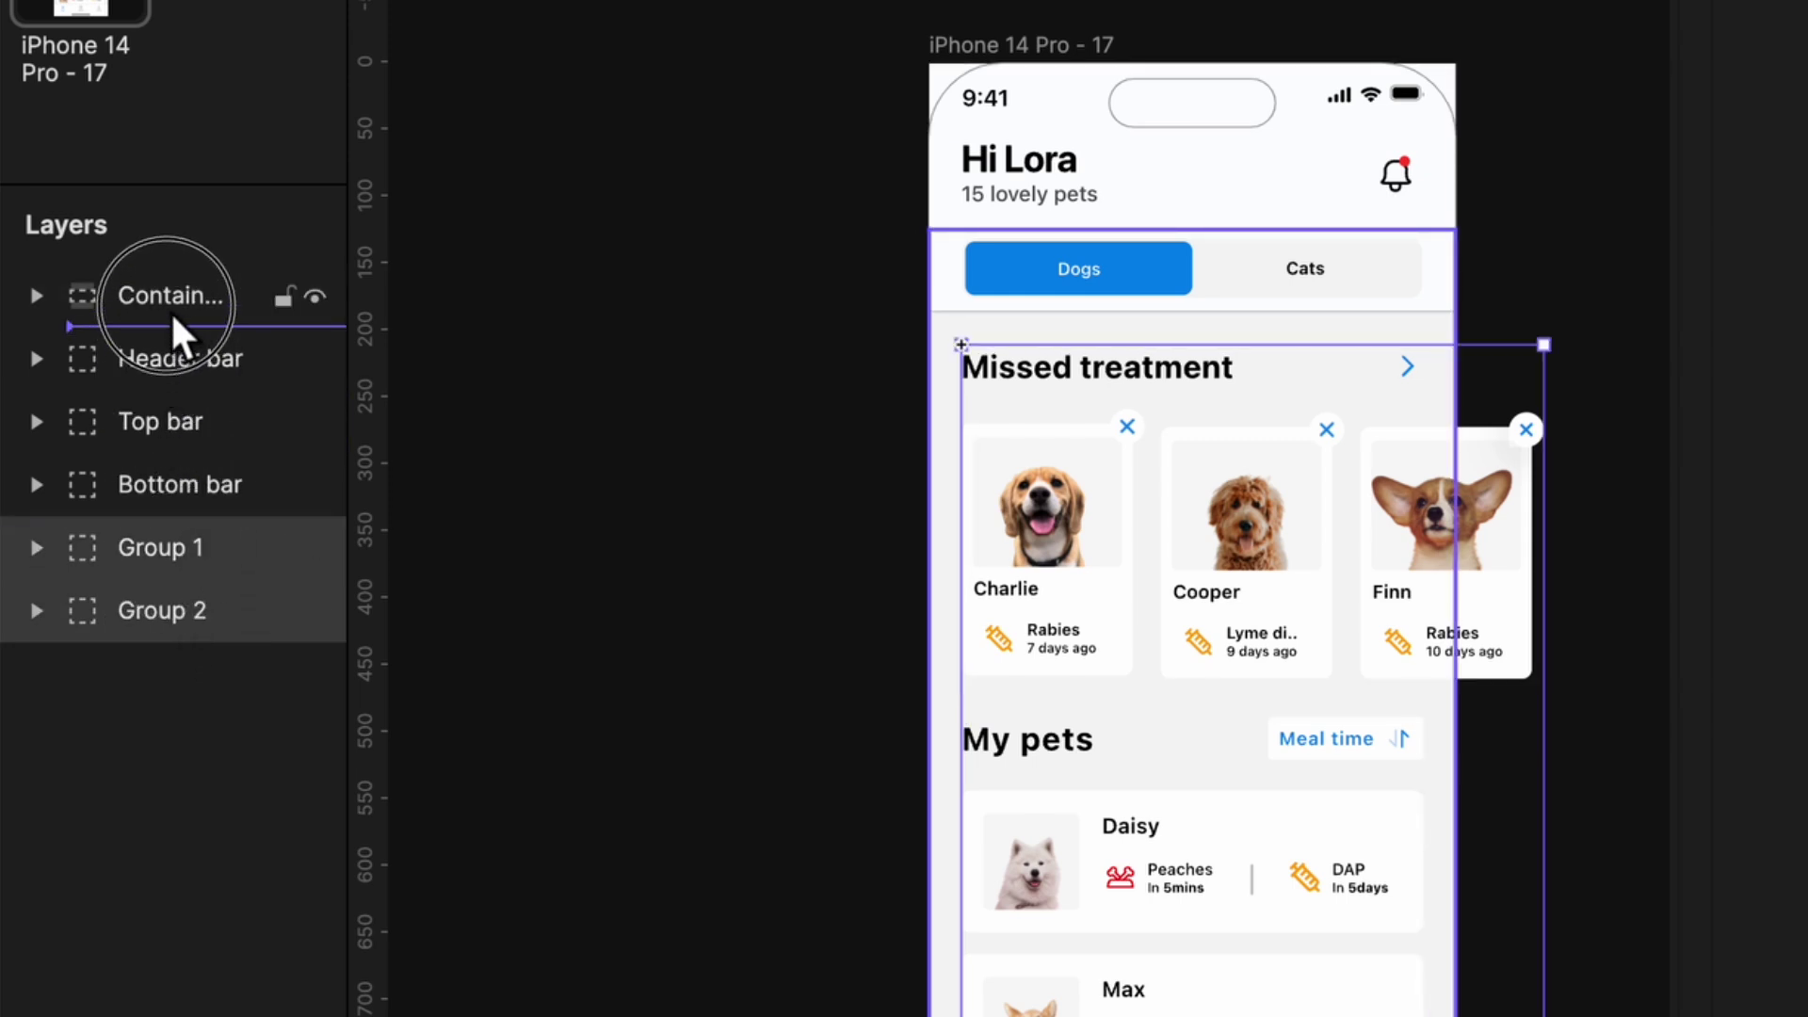
pyautogui.moveTo(182, 325); pyautogui.dragTo(182, 325)
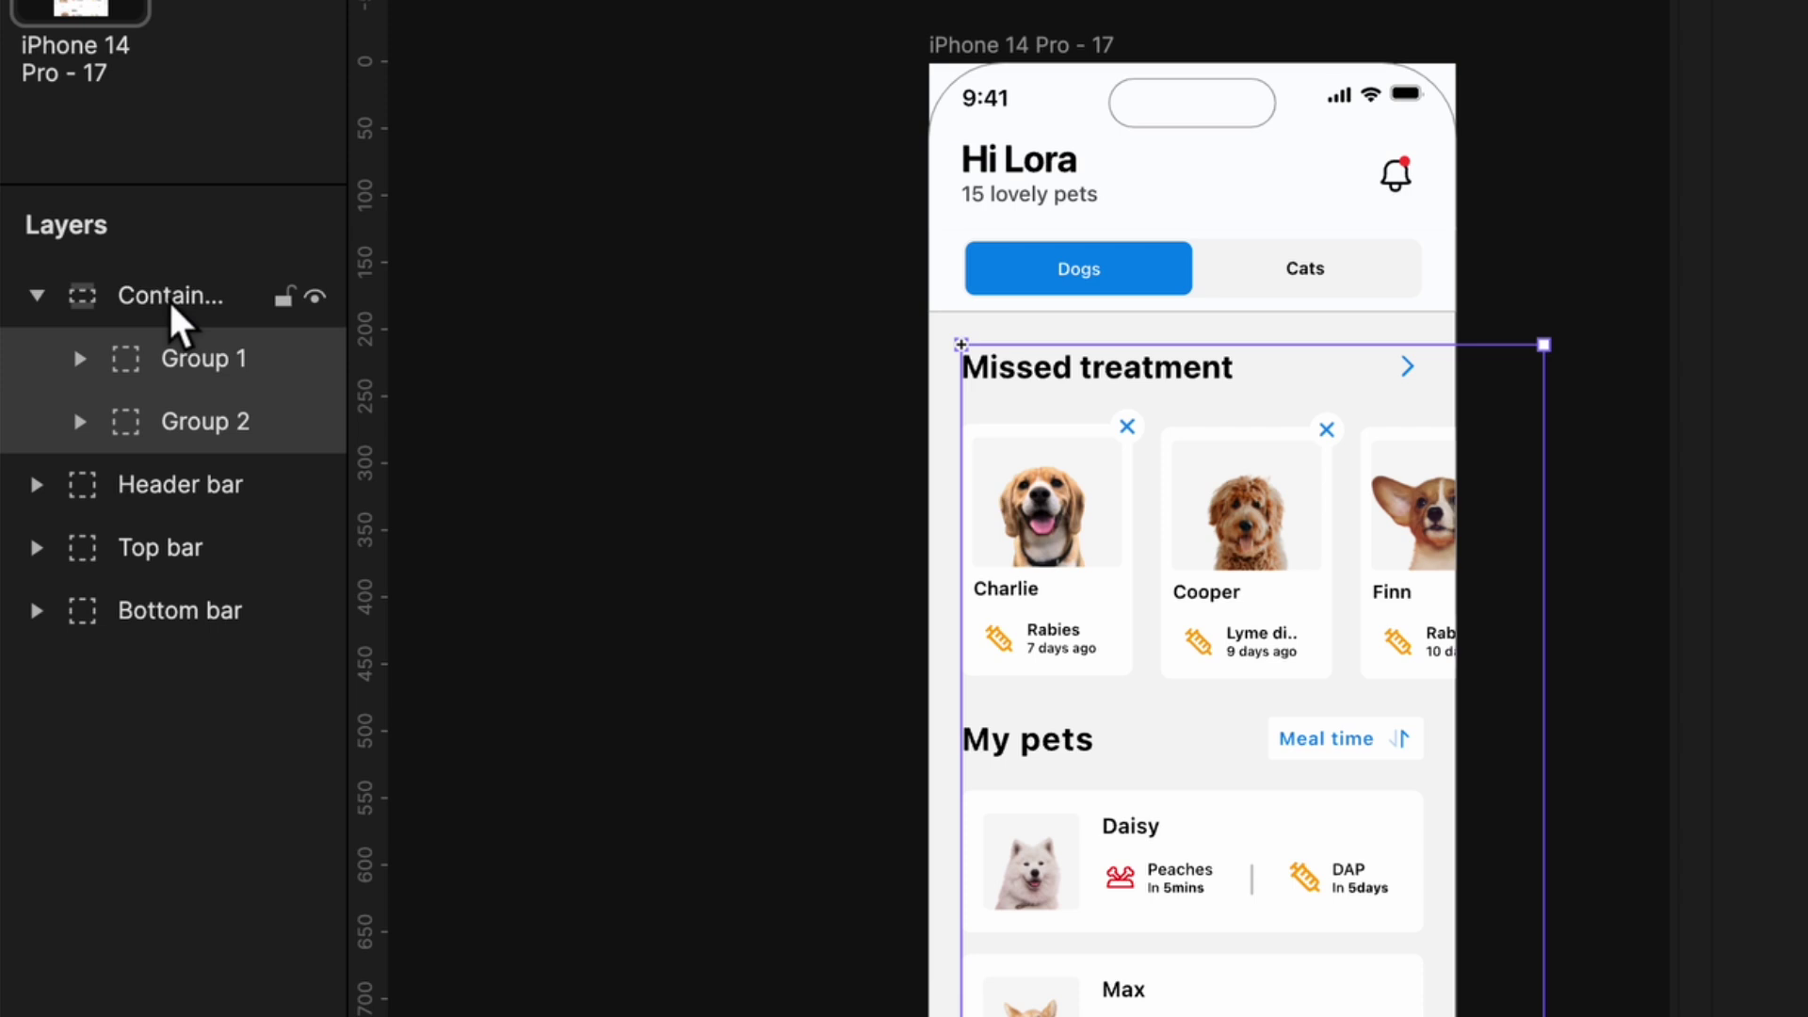
# - Rename Container 1 to 'Scroll container' and place it below the Bottom bar layer
pyautogui.click(171, 304)
pyautogui.doubleClick(171, 299)
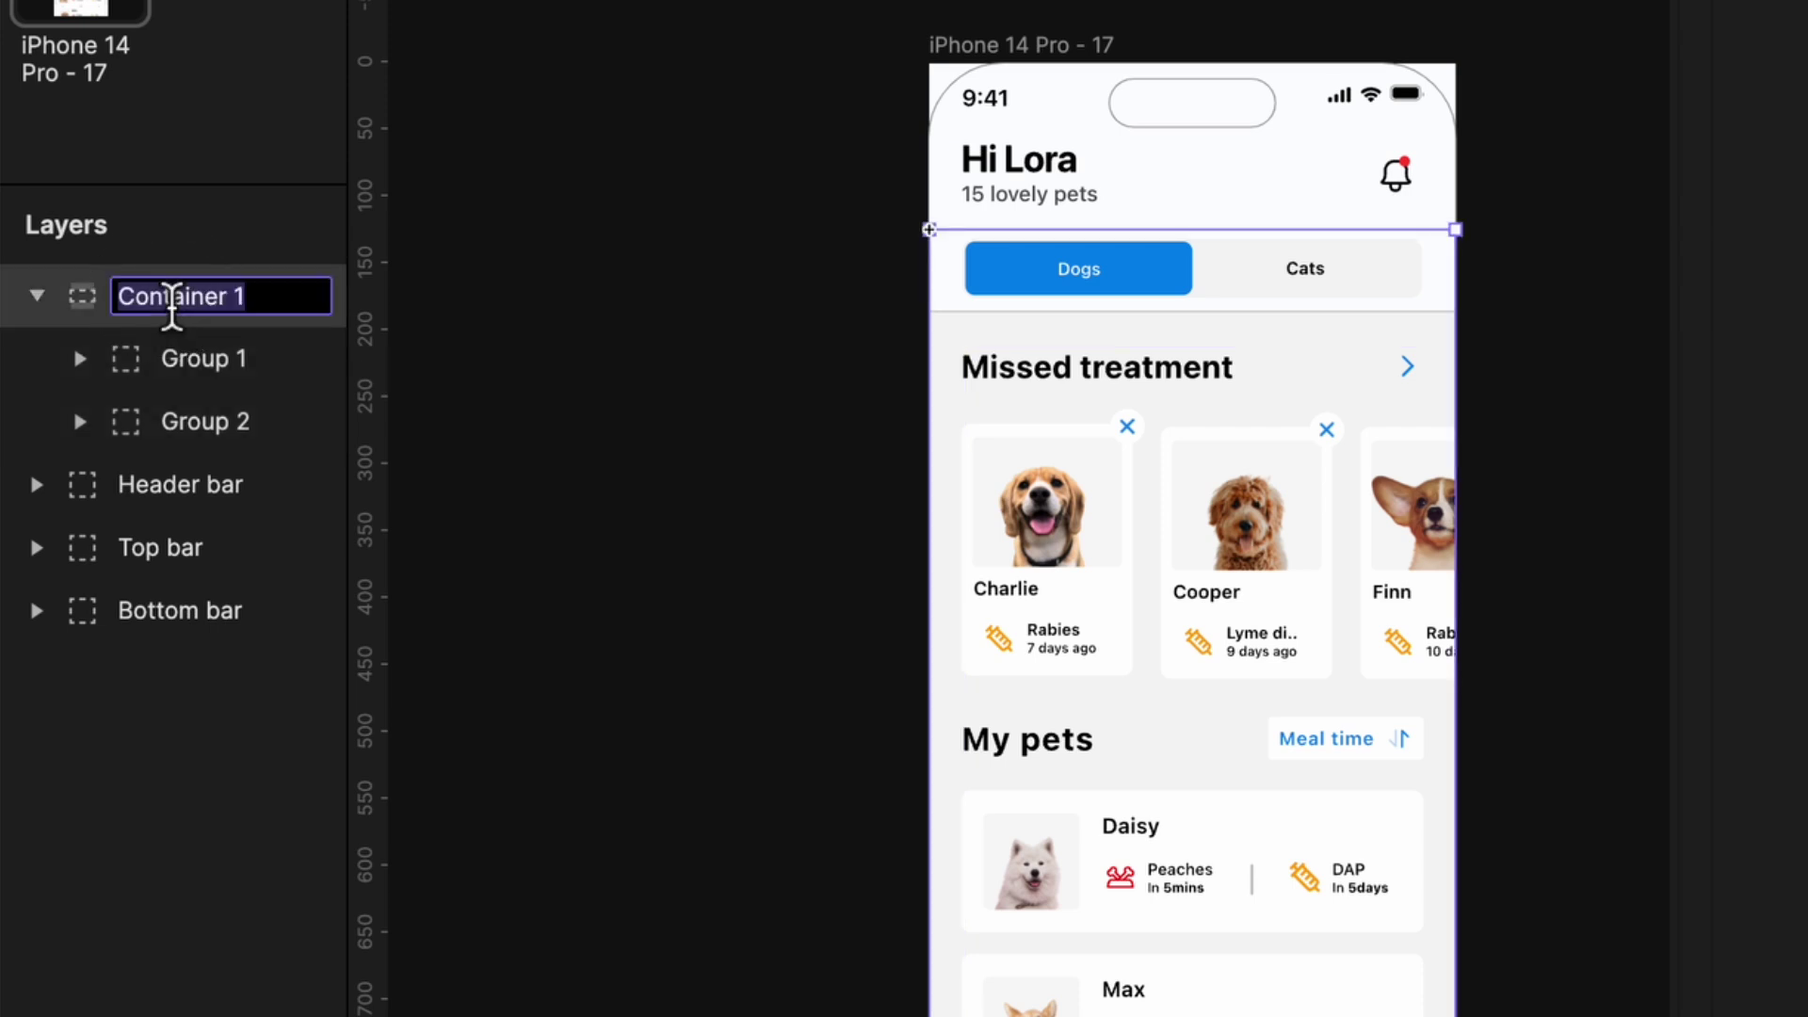
pyautogui.write('Scroll c')
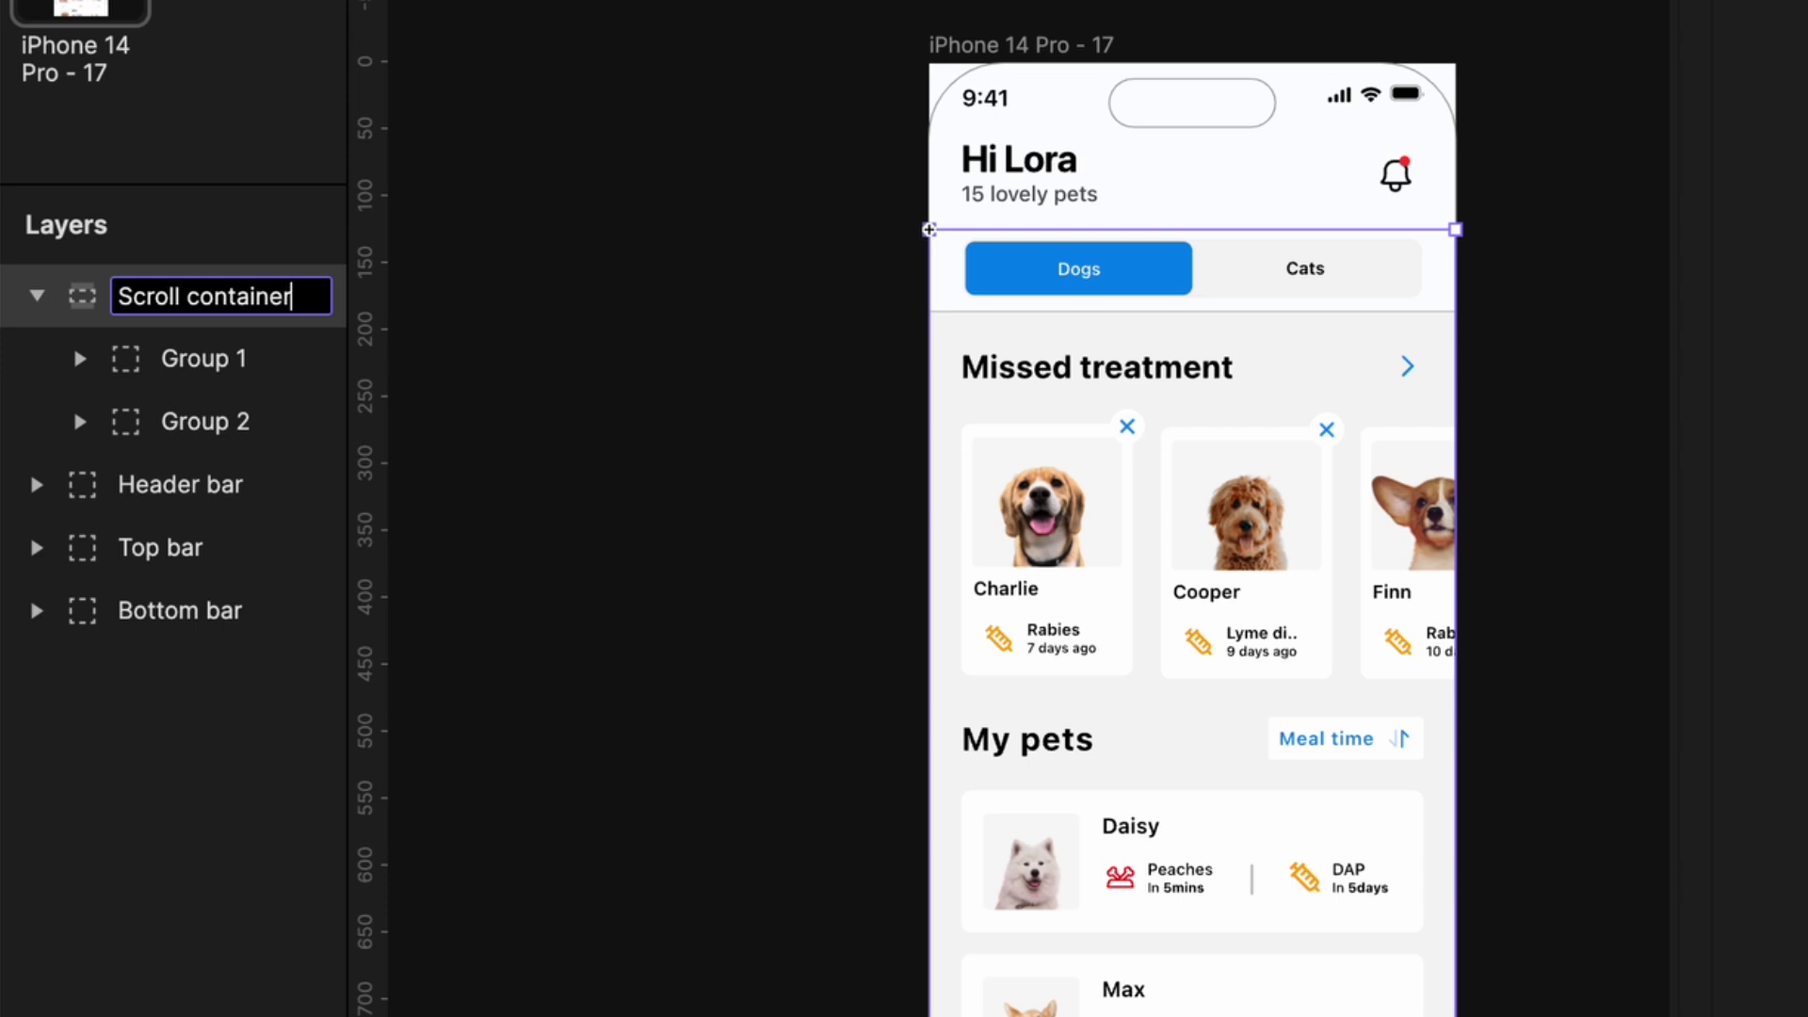
pyautogui.press('Return')
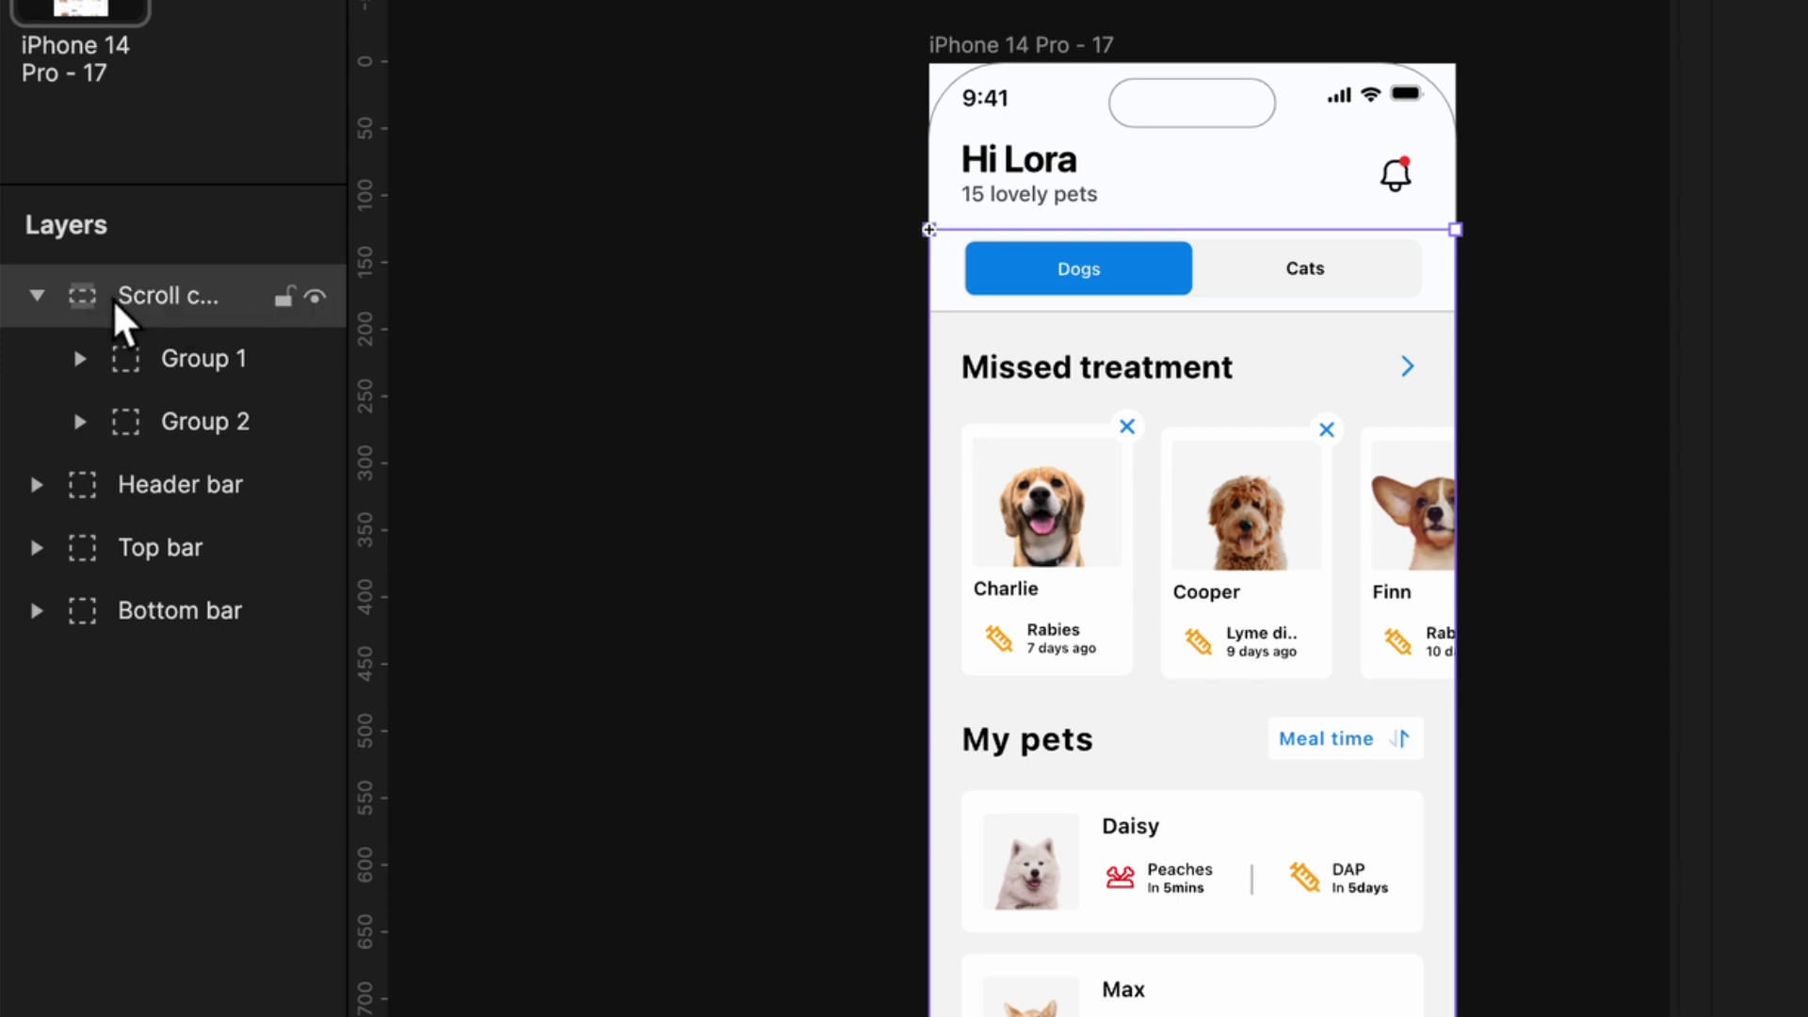
pyautogui.moveTo(115, 303); pyautogui.dragTo(142, 641)
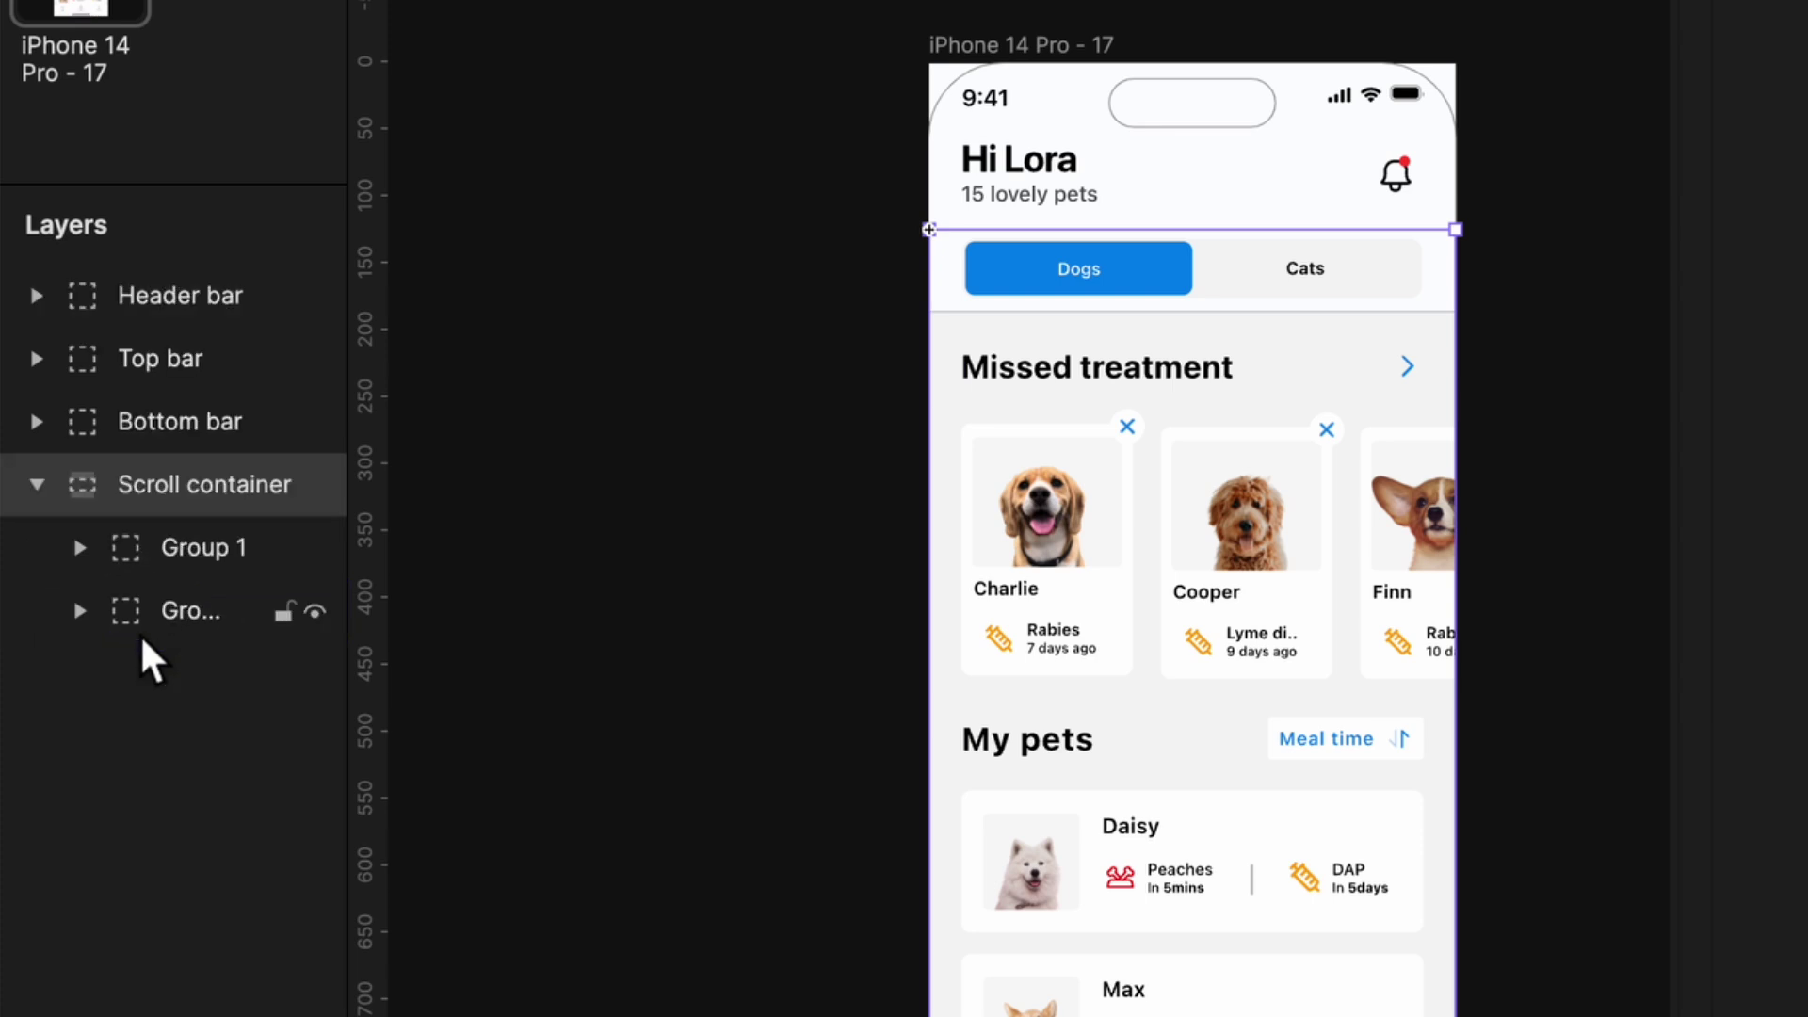
pyautogui.click(36, 484)
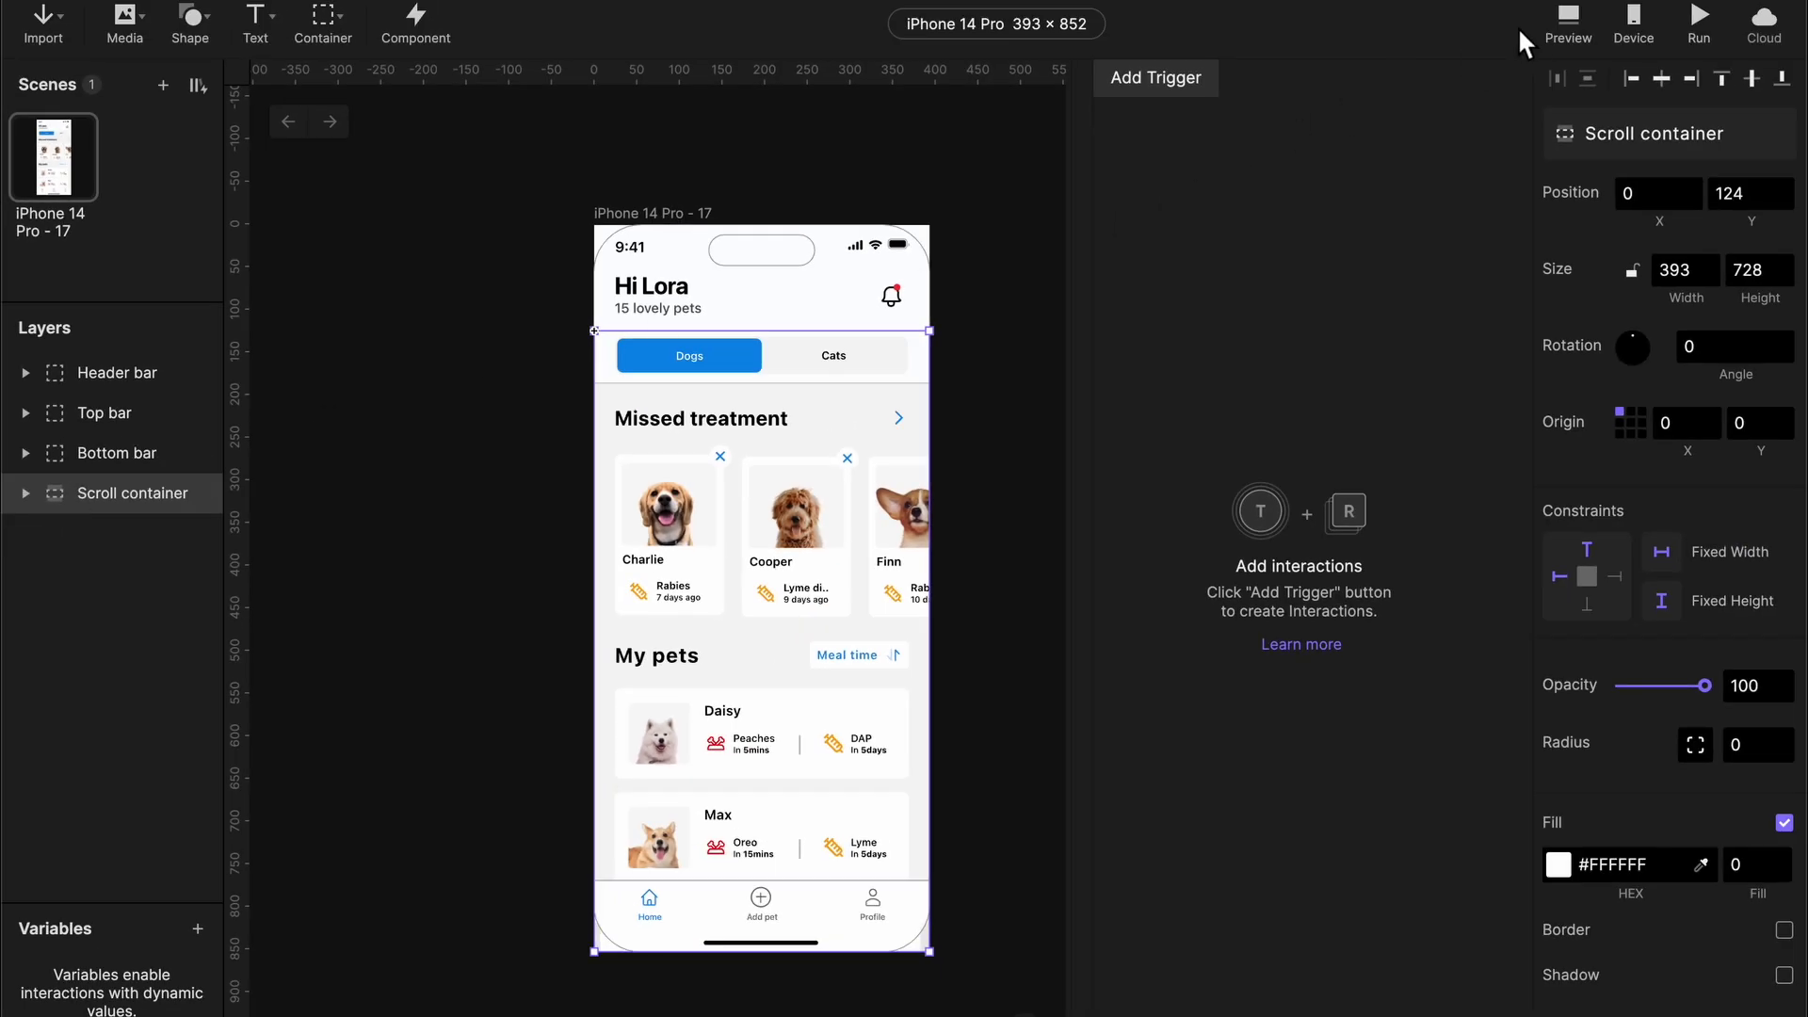
pyautogui.click(1565, 29)
pyautogui.scroll(-5, 1574, 588)
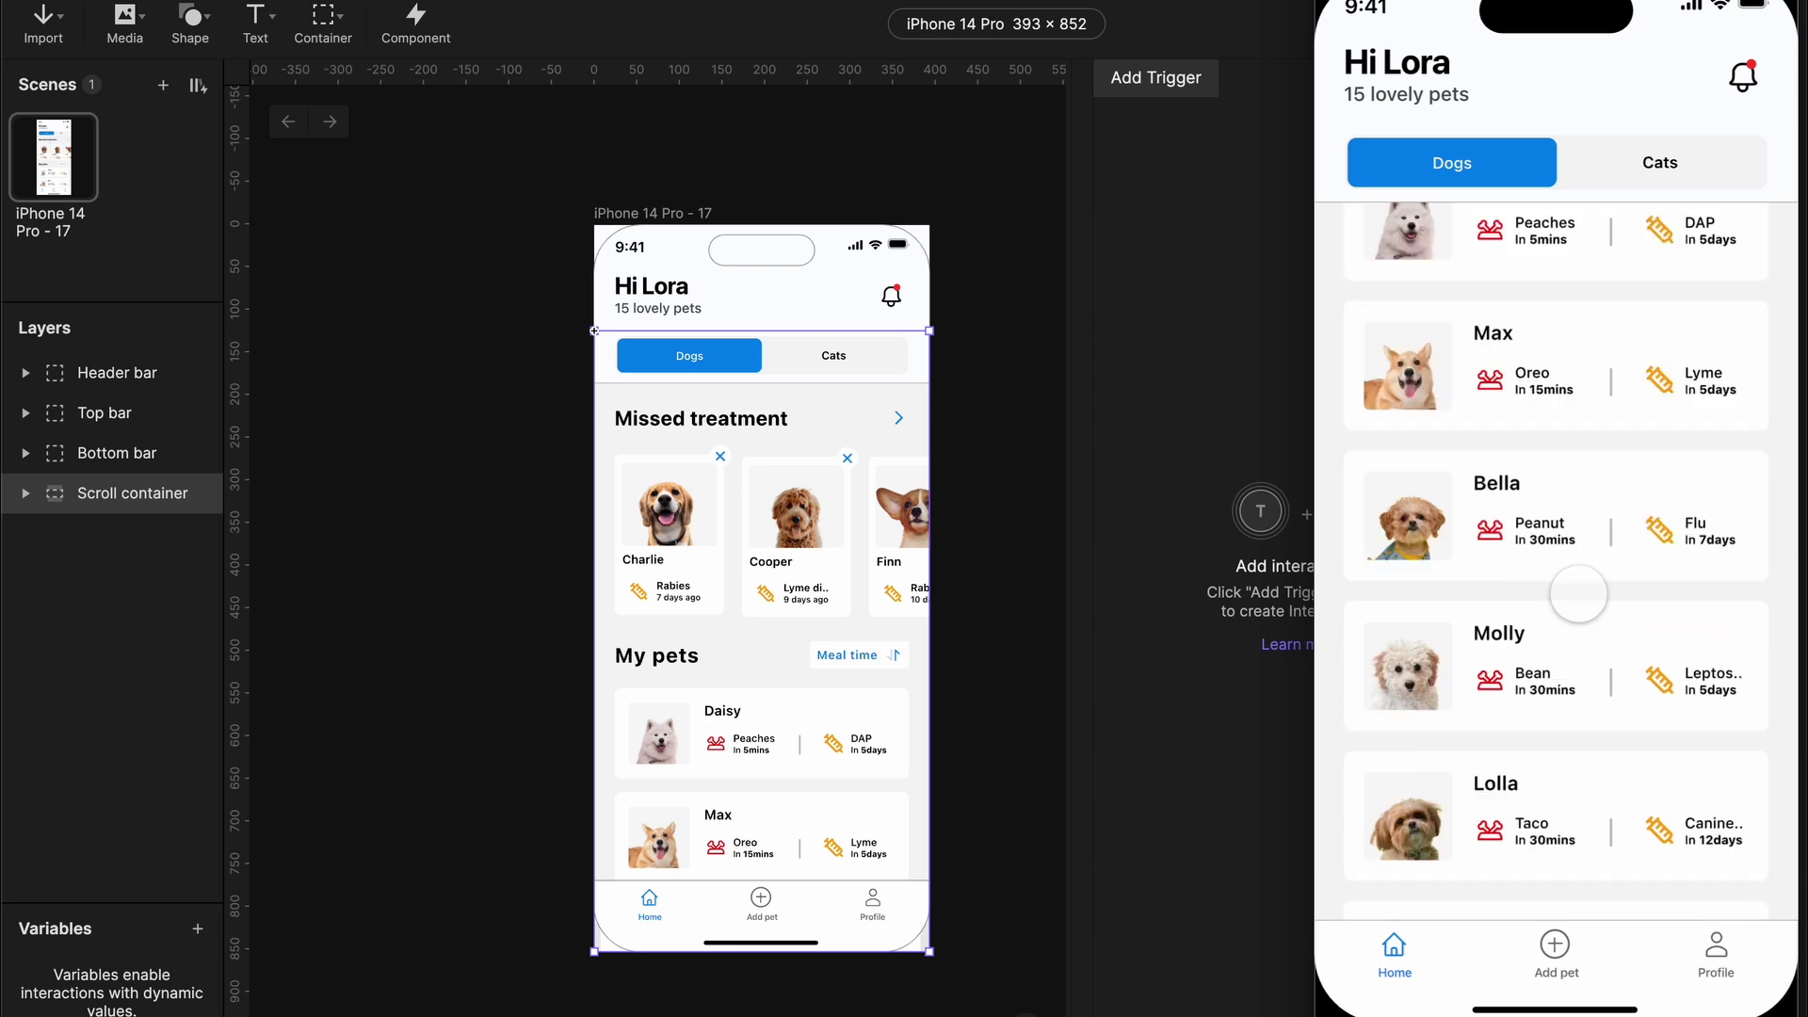
pyautogui.scroll(5, 1578, 593)
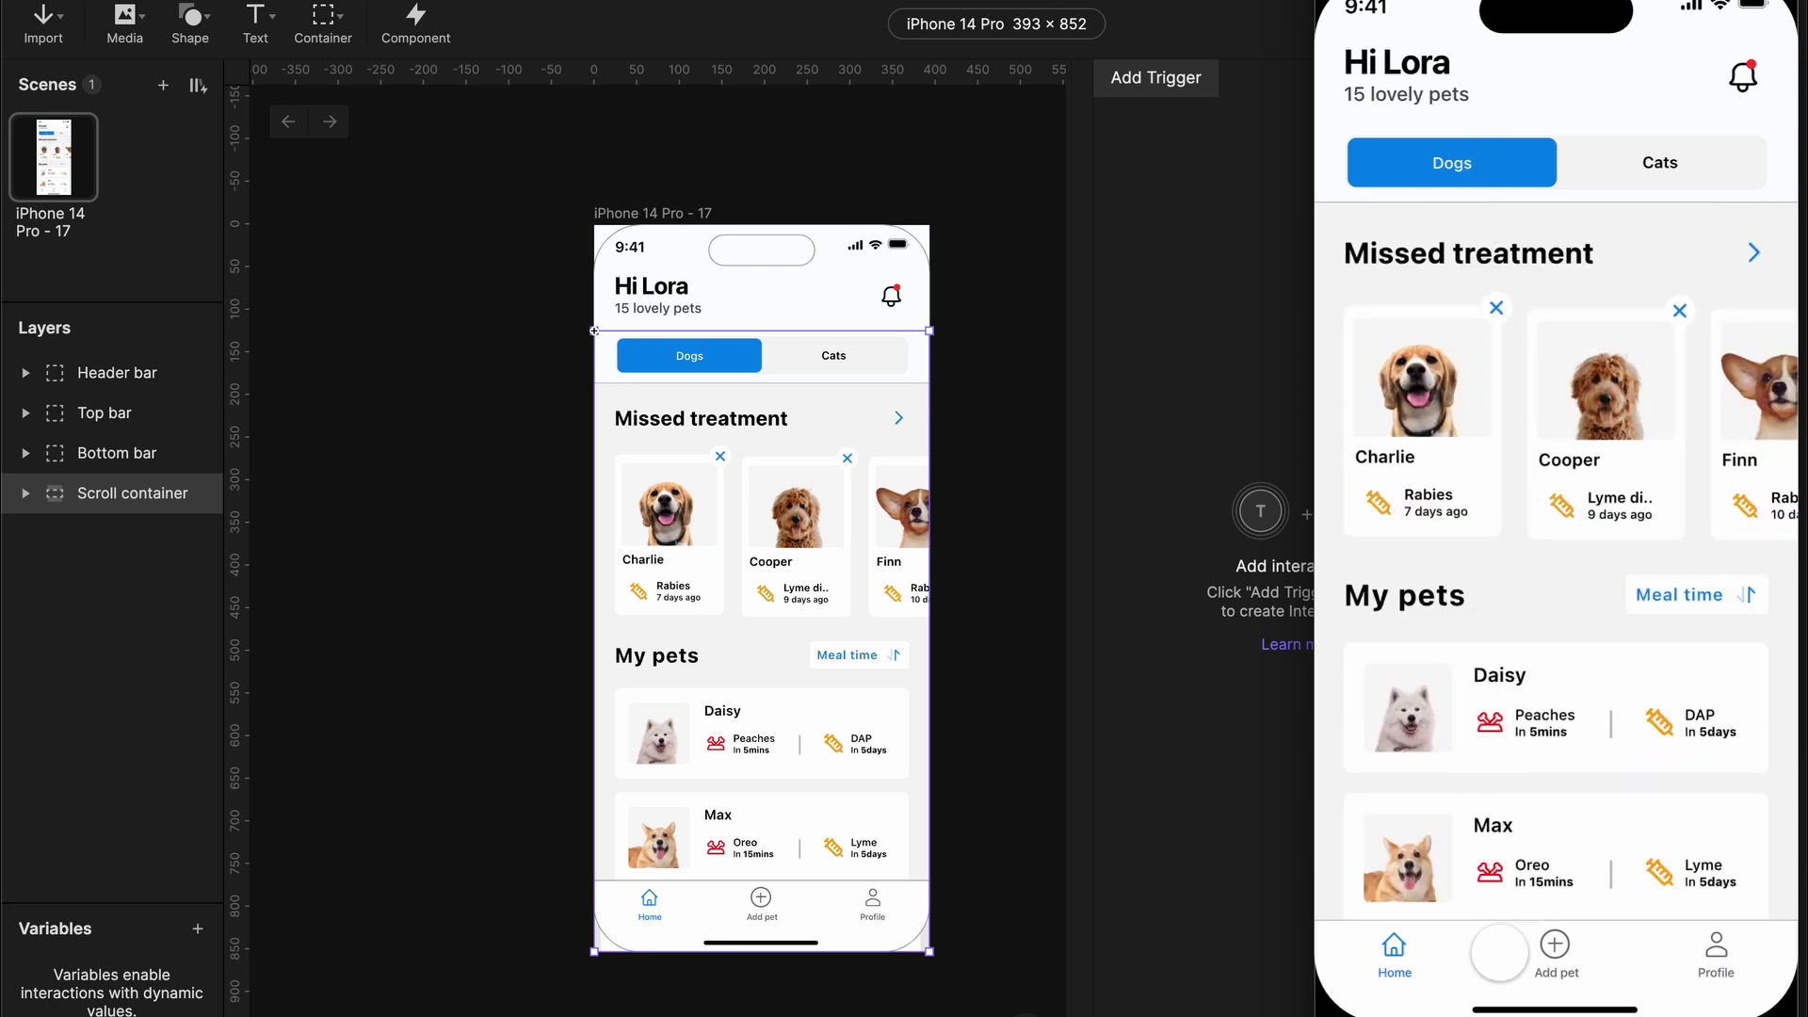
pyautogui.scroll(-5, 1566, 697)
pyautogui.scroll(5, 1577, 657)
pyautogui.scroll(-5, 1577, 658)
pyautogui.scroll(5, 1577, 658)
pyautogui.press('Escape')
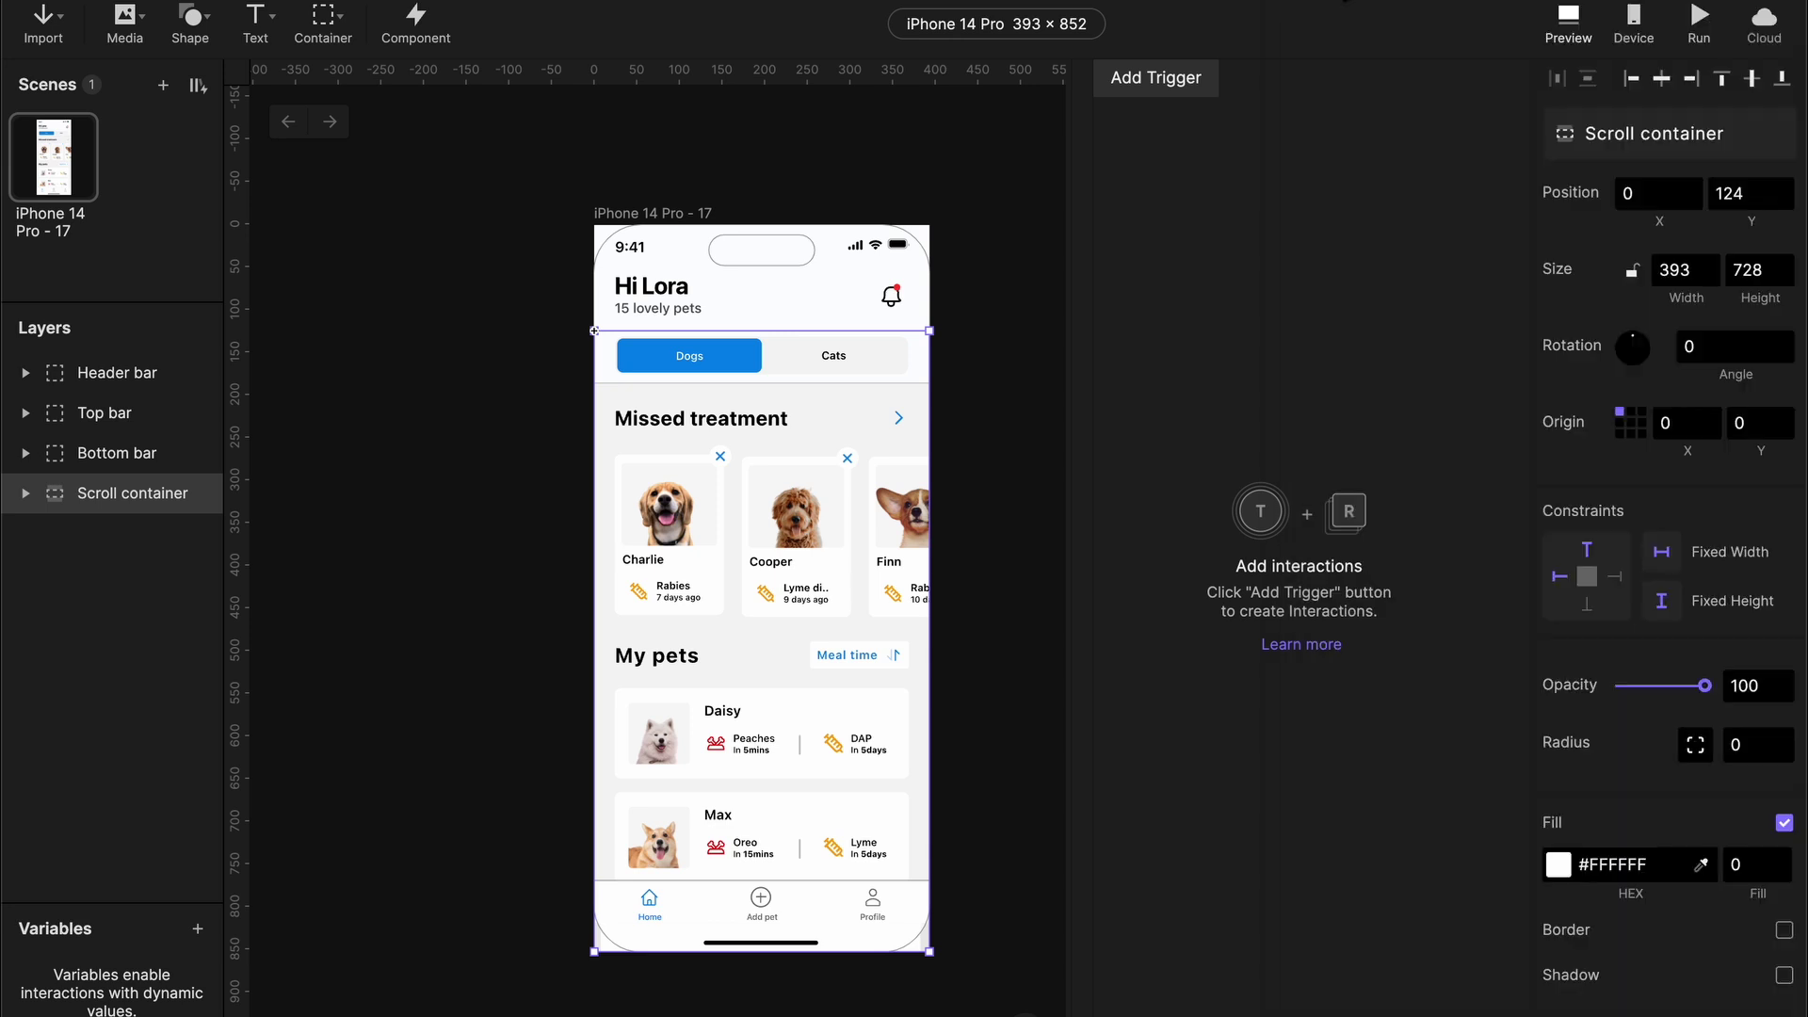
pyautogui.click(804, 347)
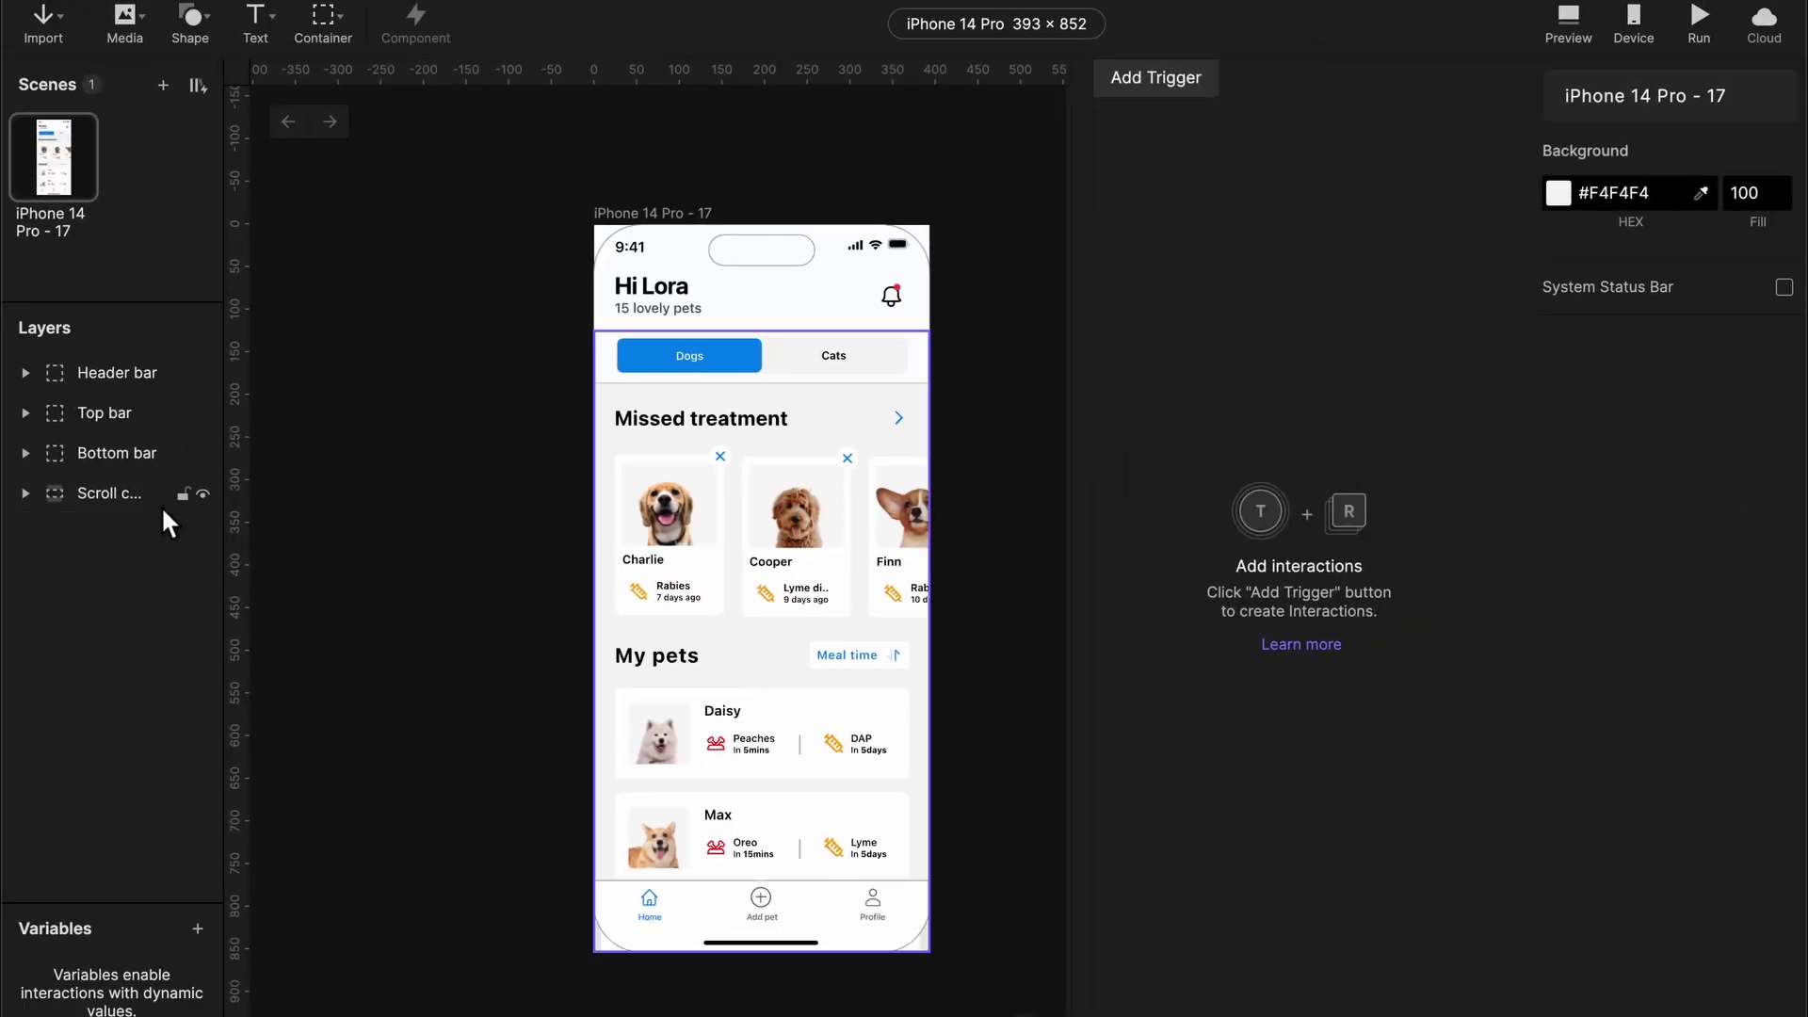
# - Set the Scroll container's starting scroll offset to 100 and preview the result
pyautogui.click(109, 499)
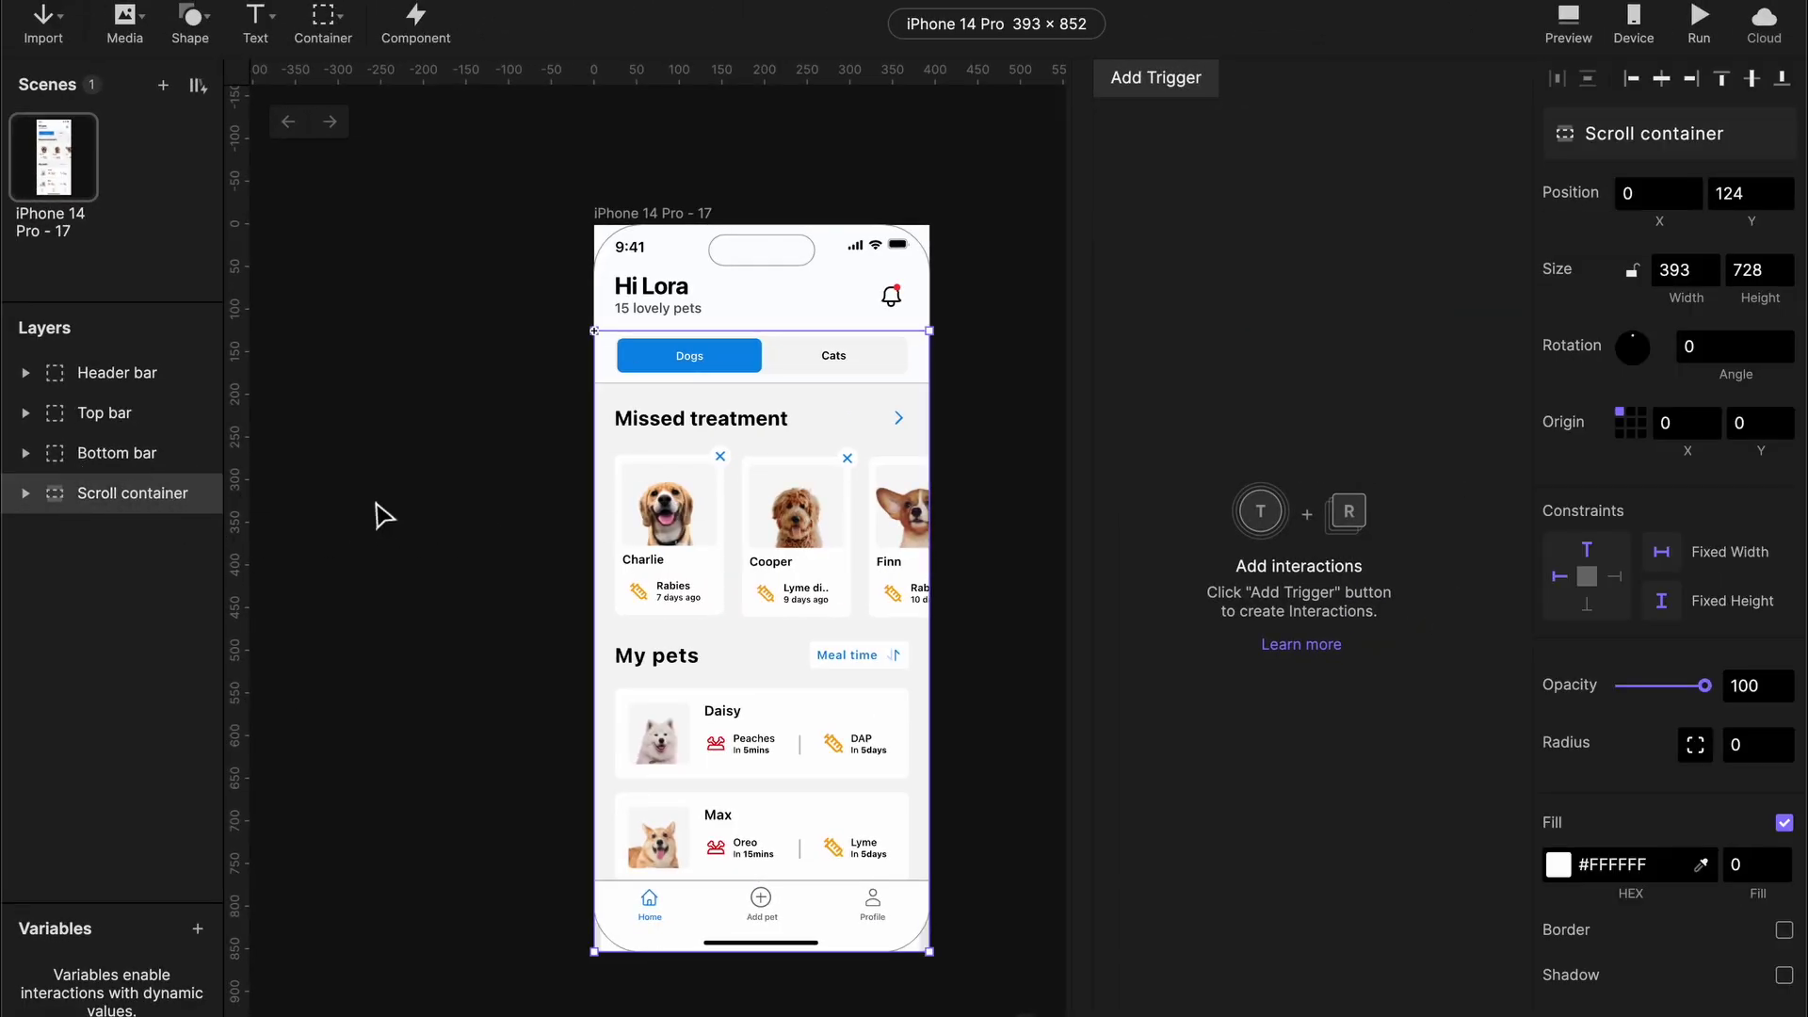
pyautogui.scroll(-5, 1573, 749)
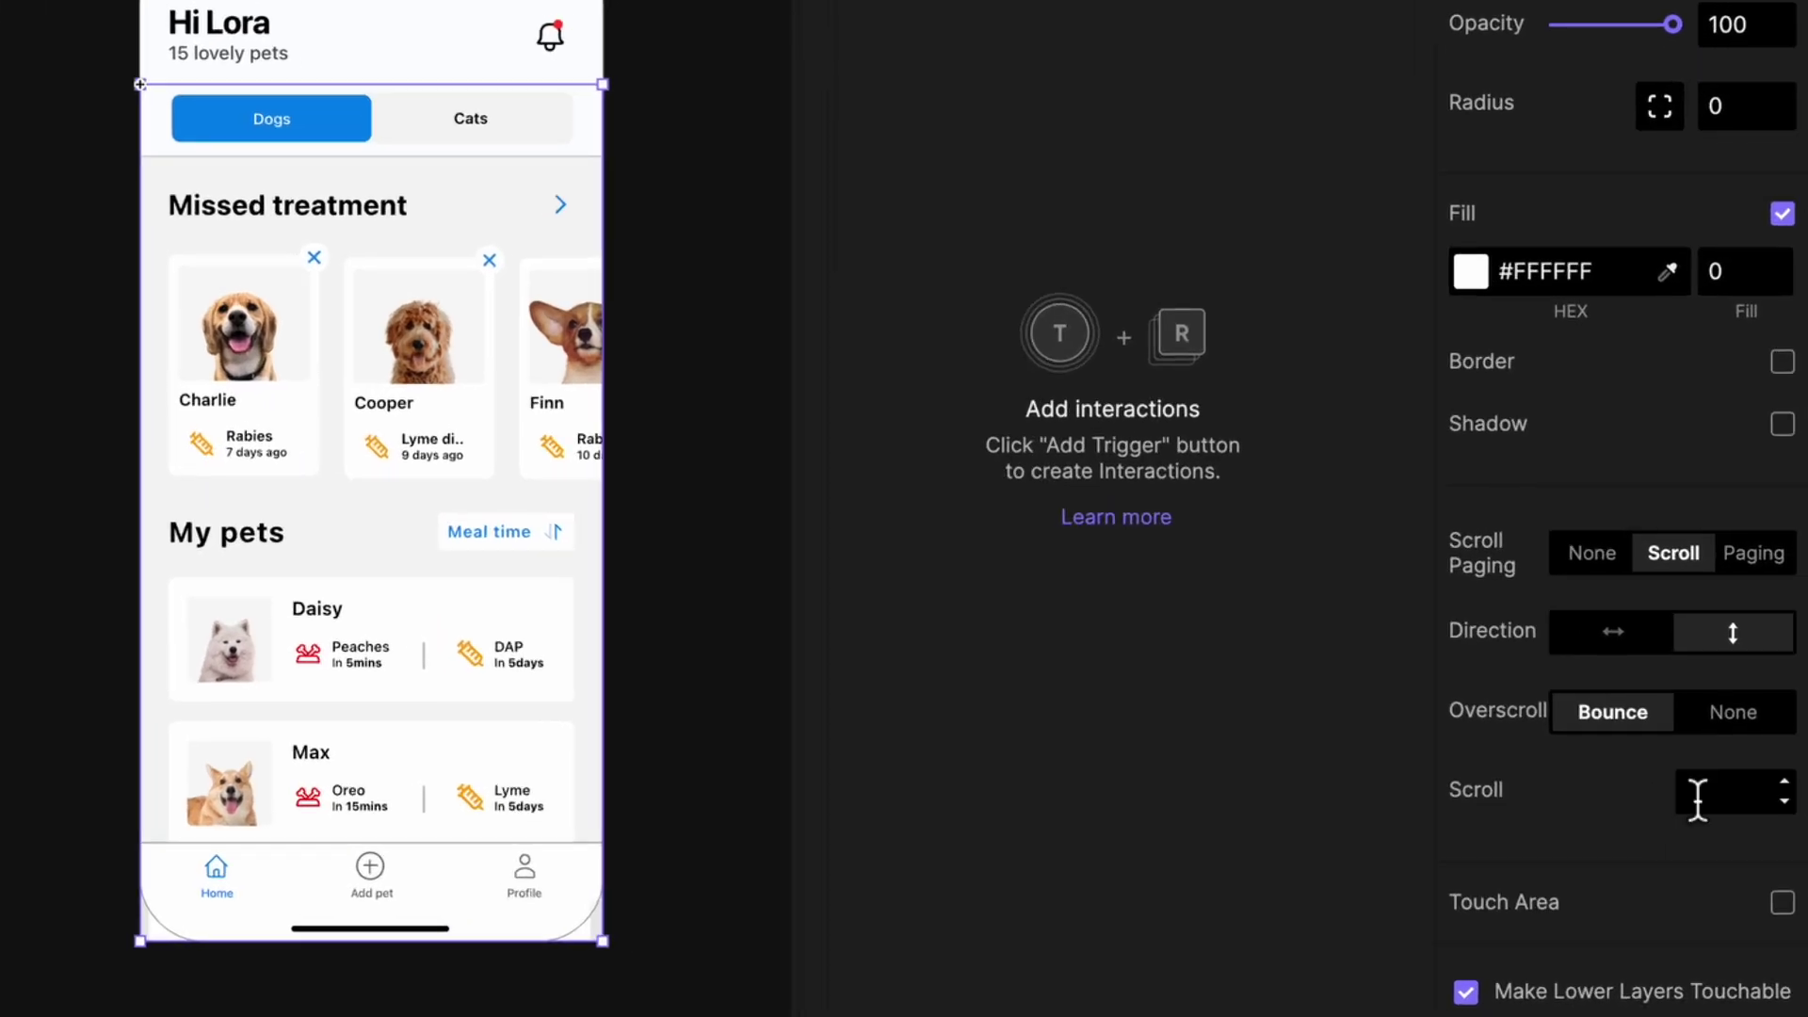
pyautogui.click(1723, 818)
pyautogui.write('100')
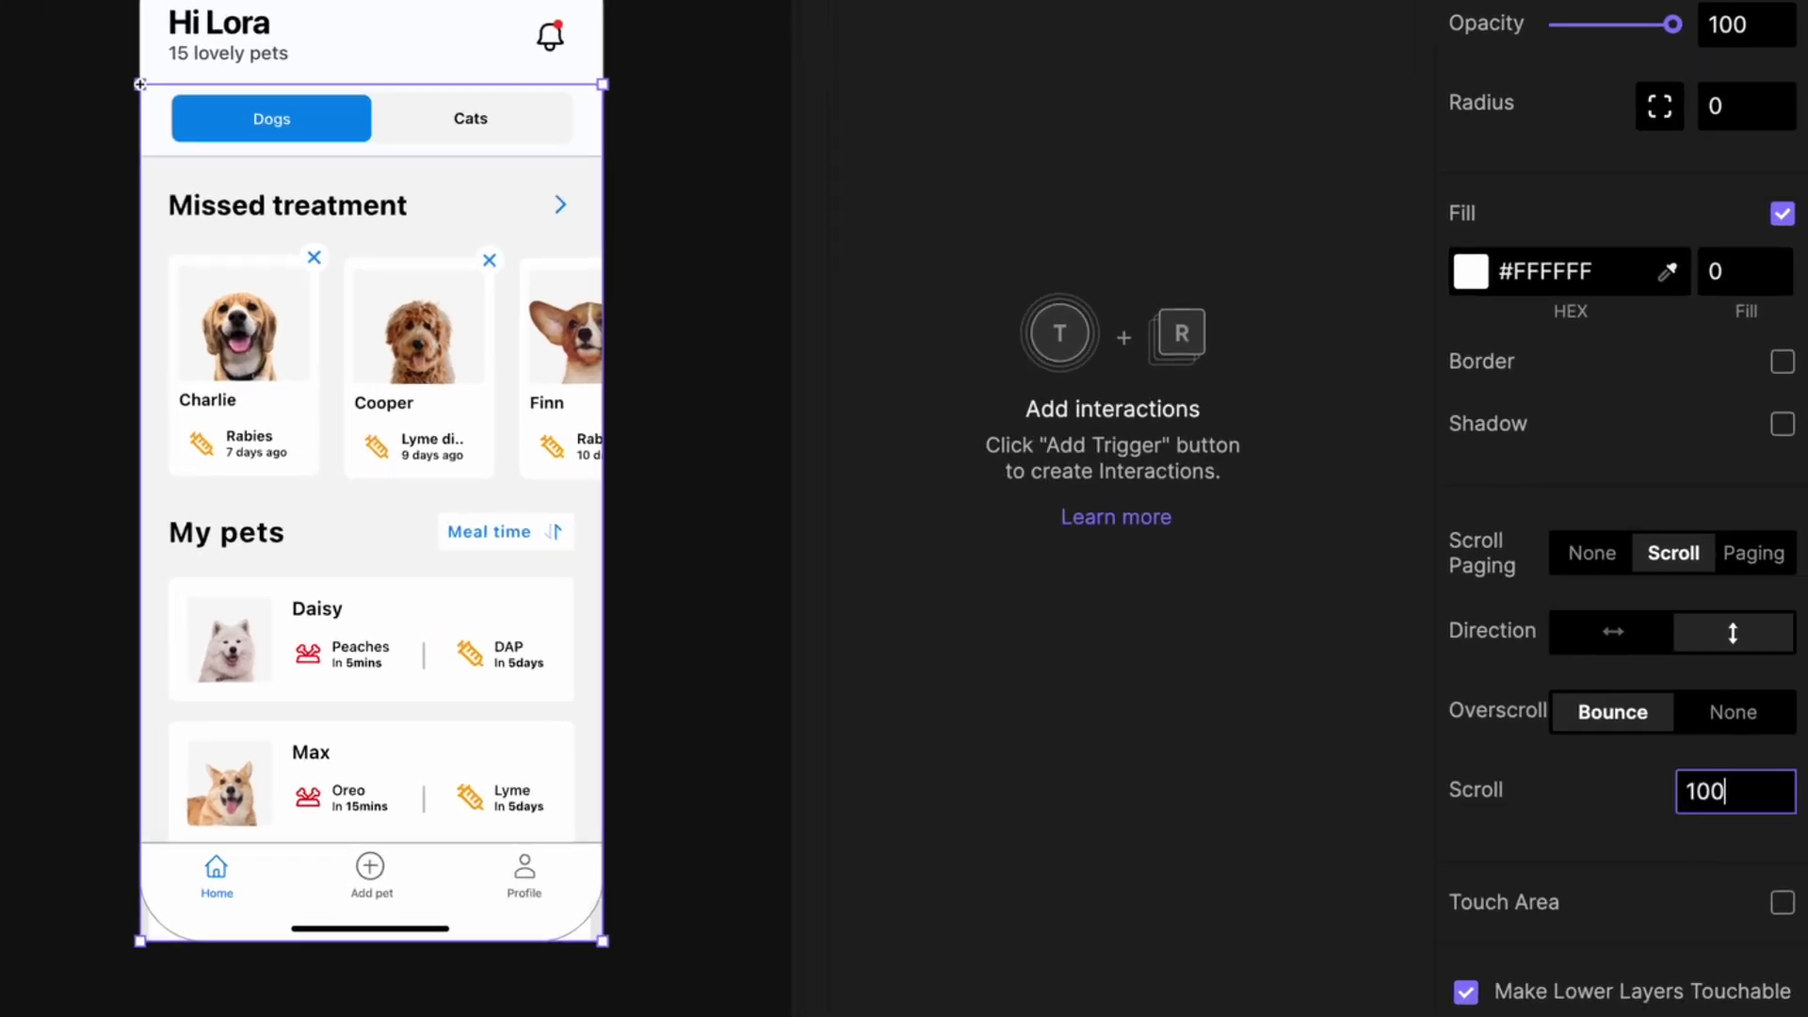
pyautogui.press('Return')
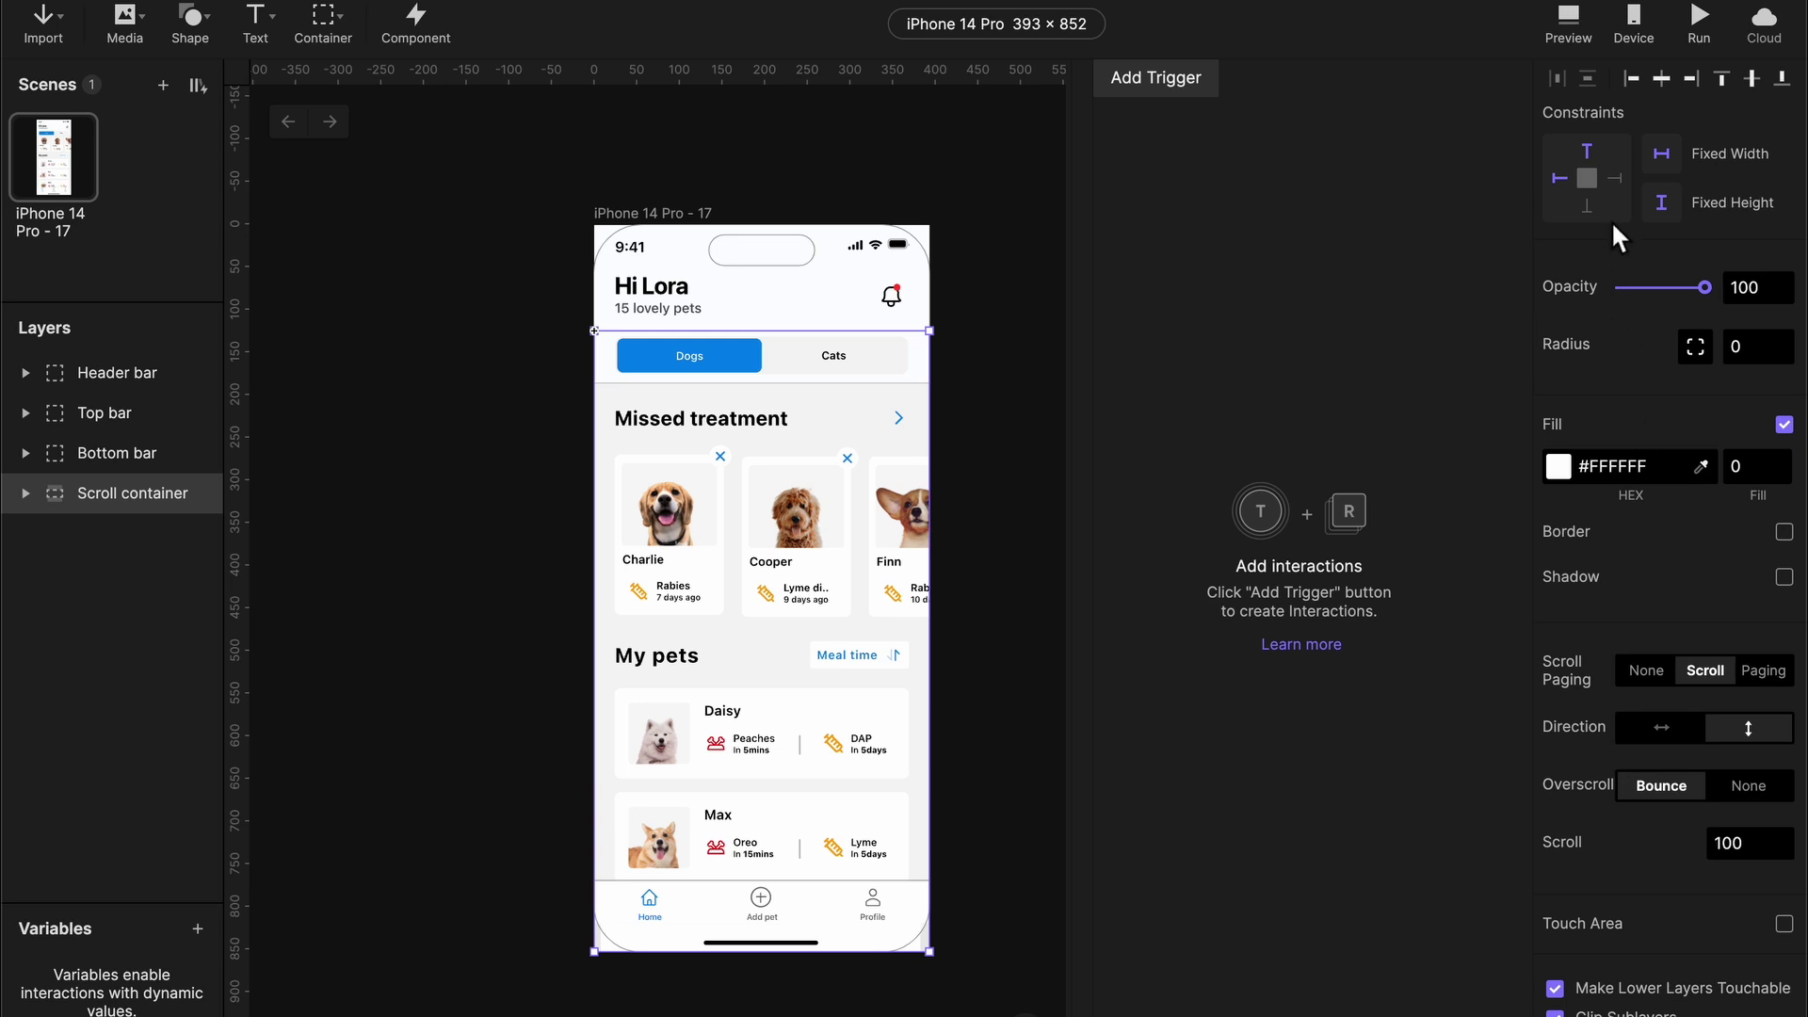
pyautogui.click(1567, 24)
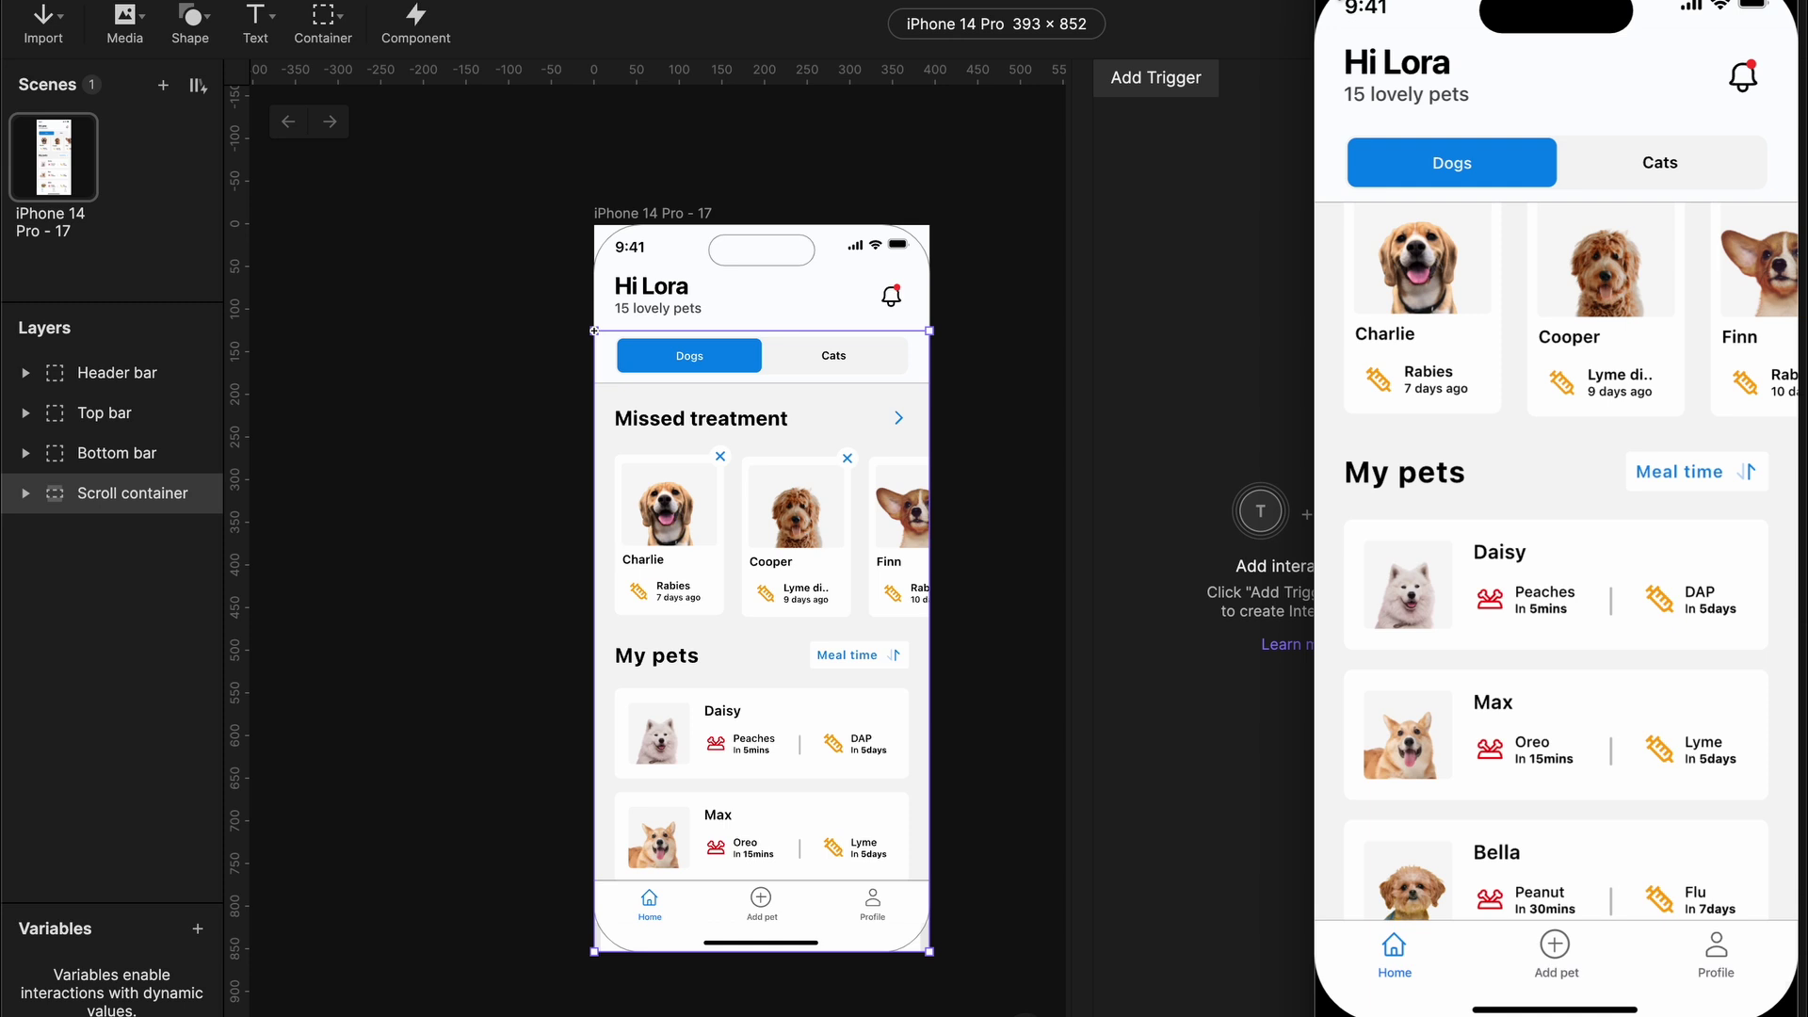
# - Change the Scroll container's starting scroll value from 100 back to 0
pyautogui.click(1565, 13)
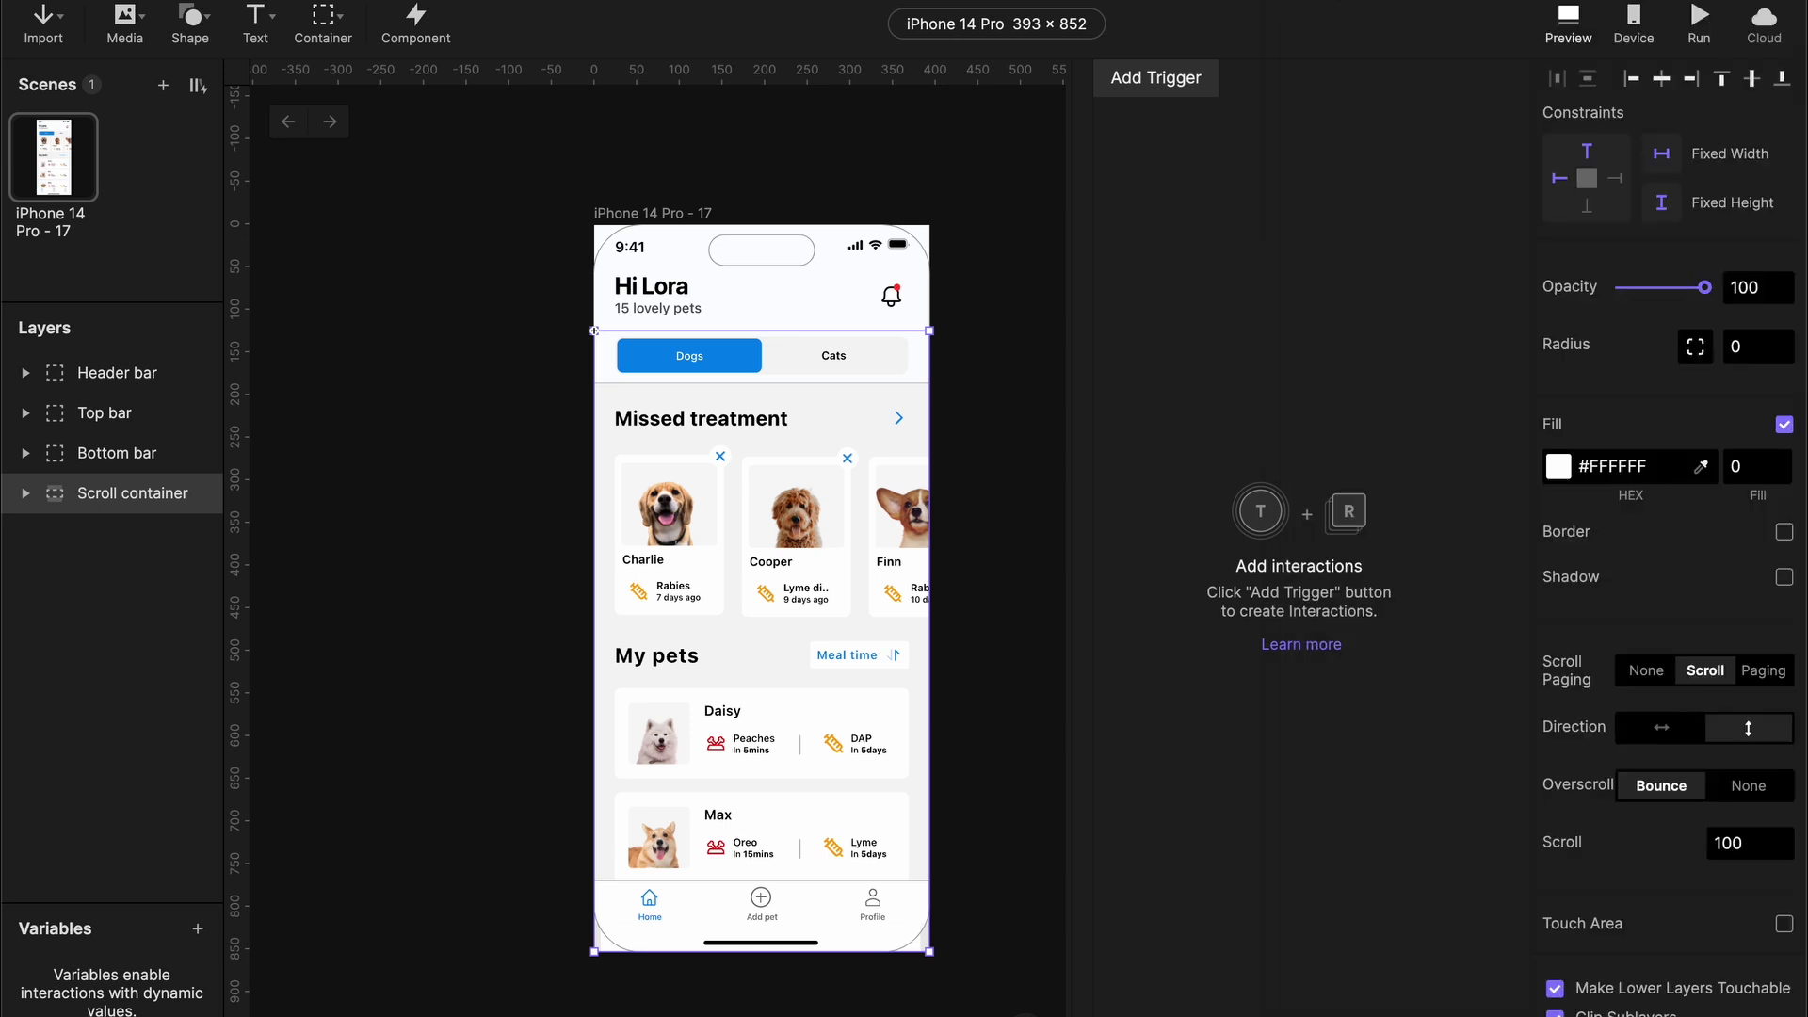
pyautogui.click(1750, 852)
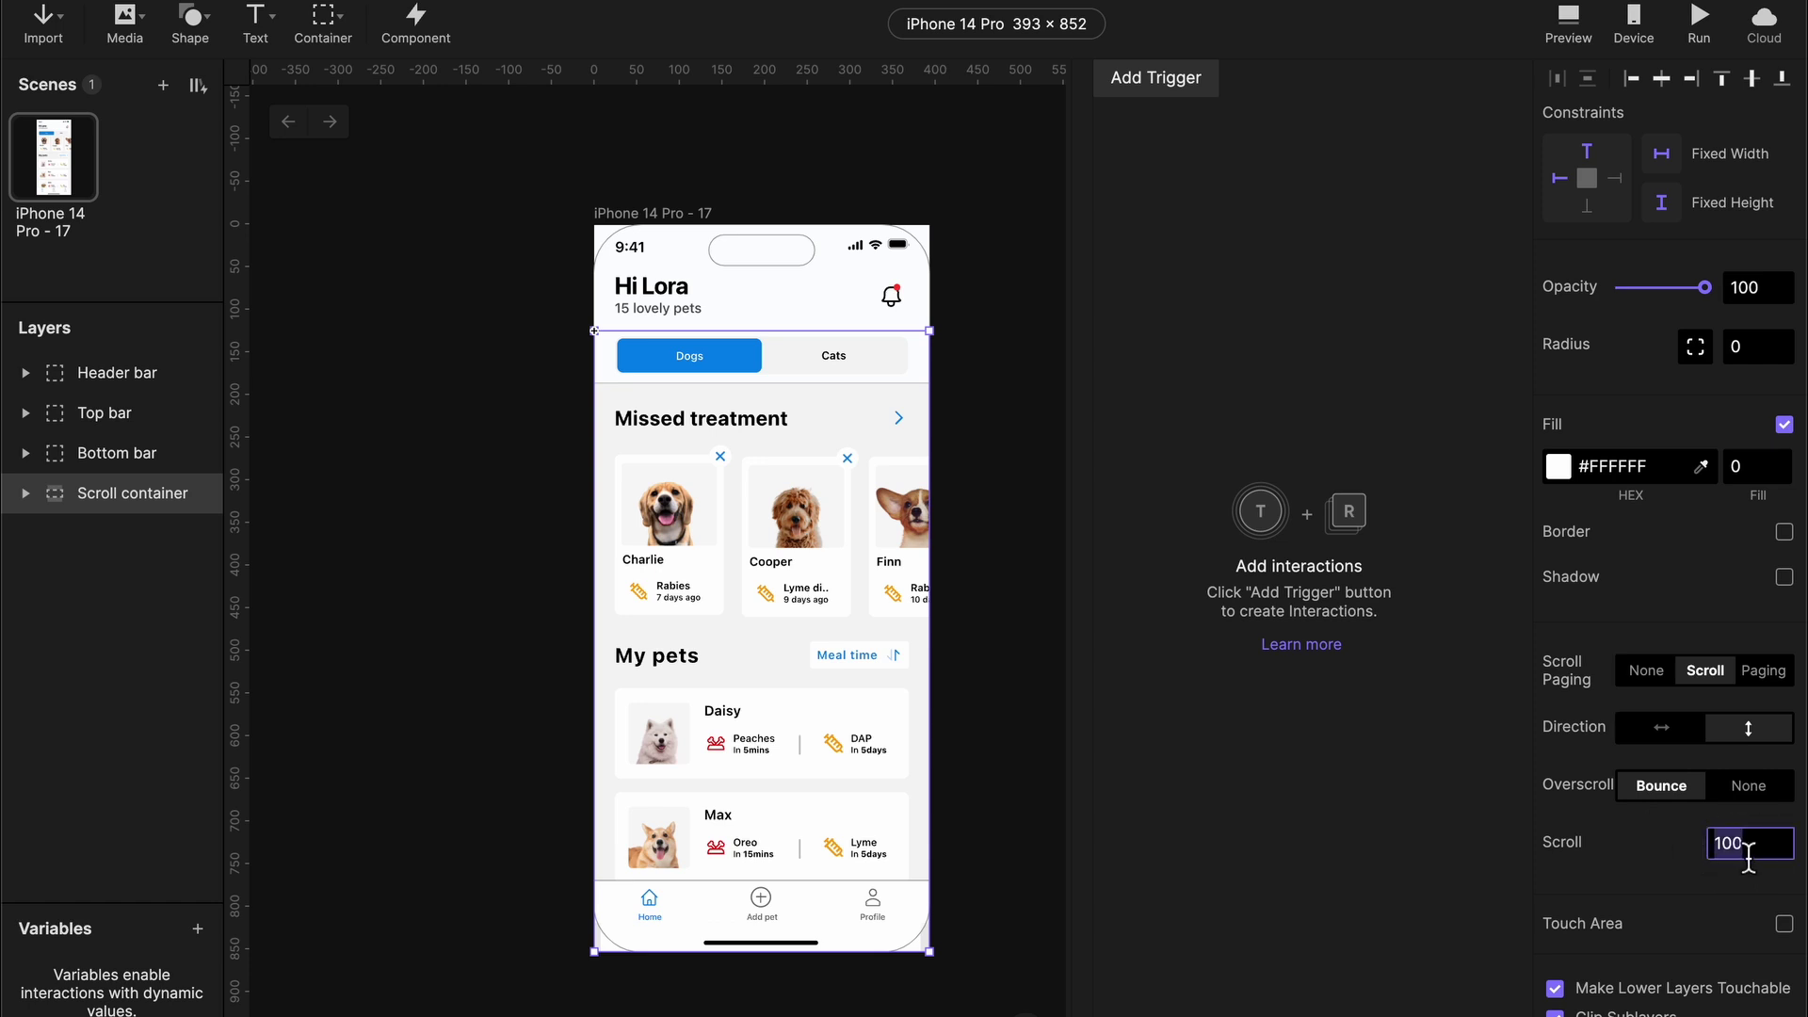
pyautogui.write('0')
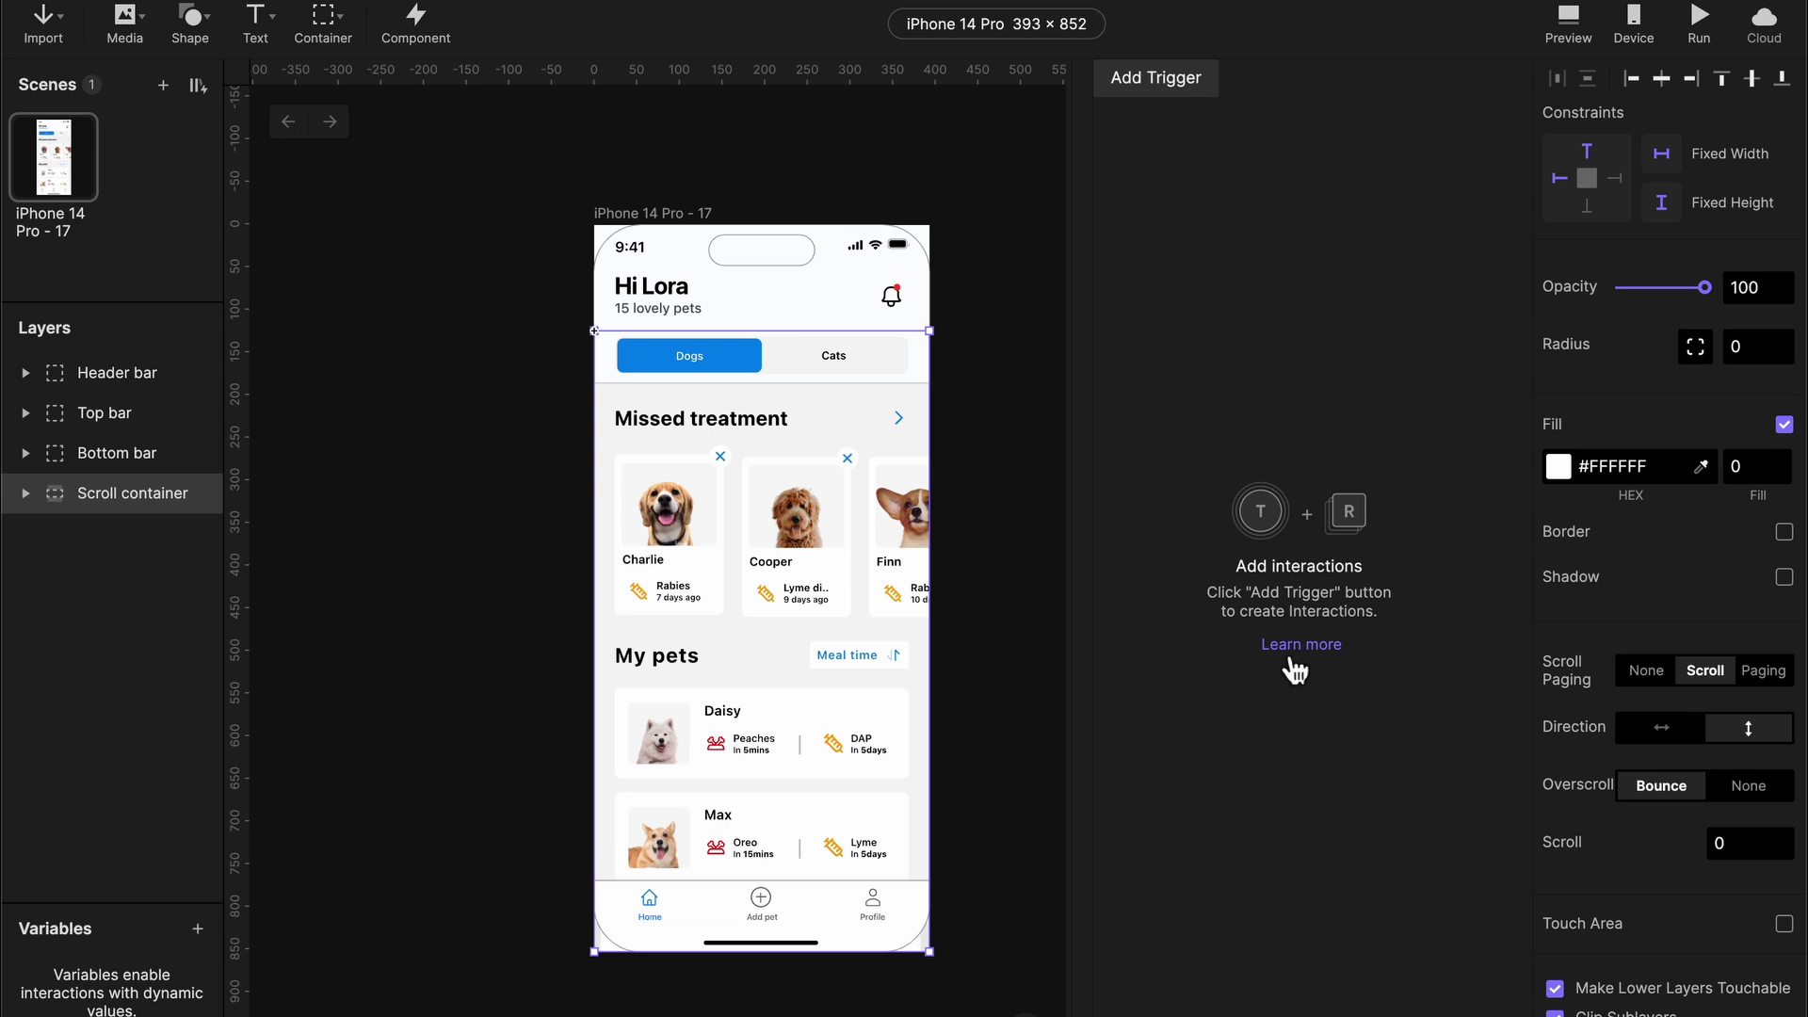
# - Preview the prototype and scroll the pet list down and up to confirm it scrolls
pyautogui.click(1565, 28)
pyautogui.scroll(-5, 1601, 565)
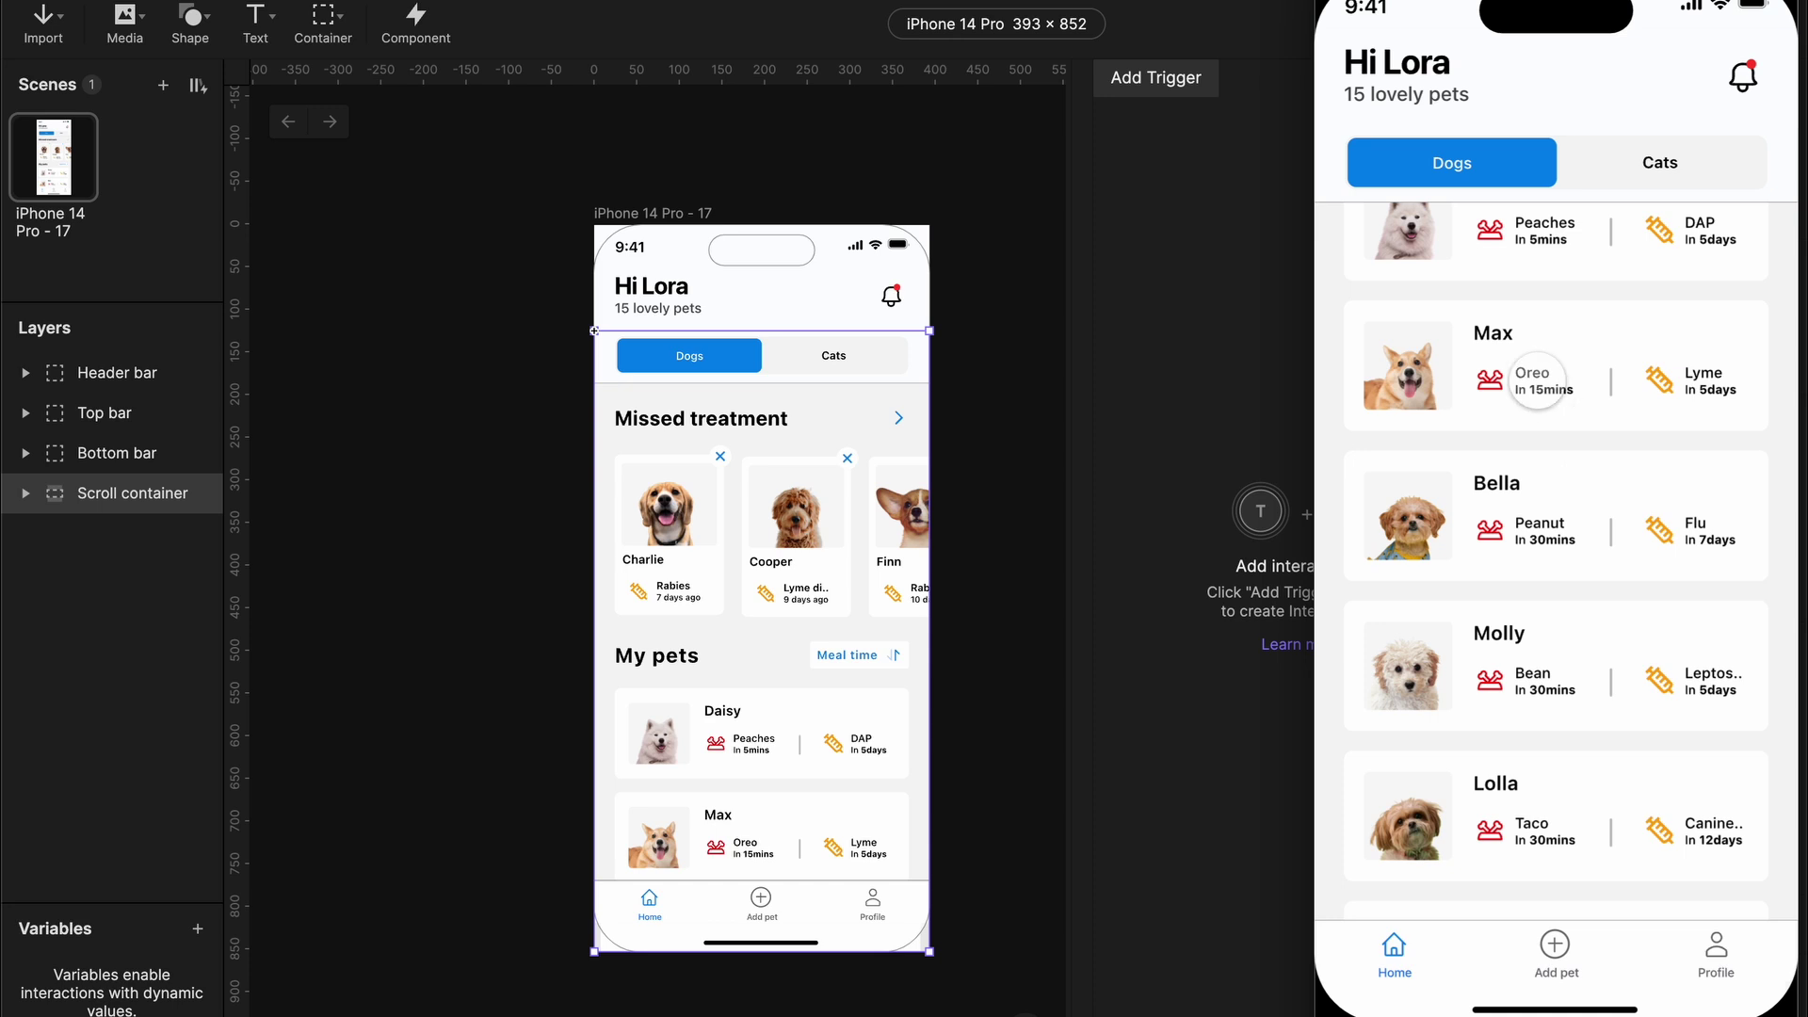
pyautogui.scroll(5, 1538, 378)
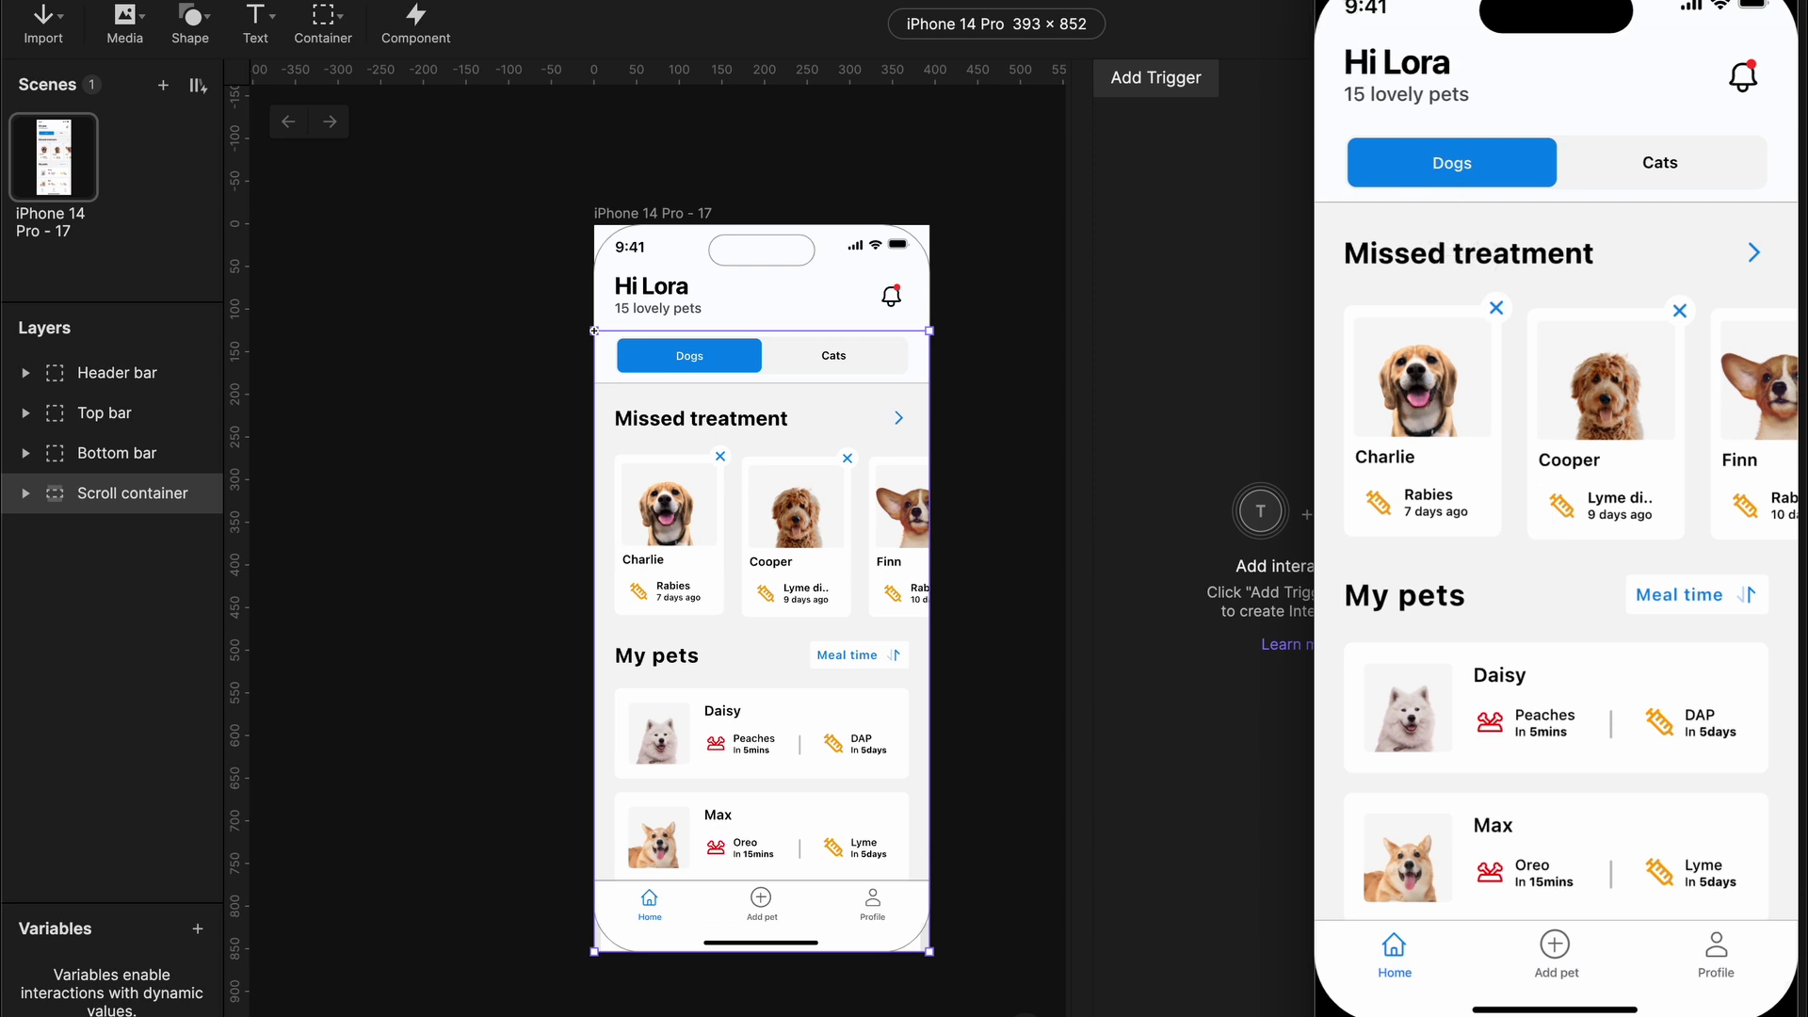
pyautogui.press('Escape')
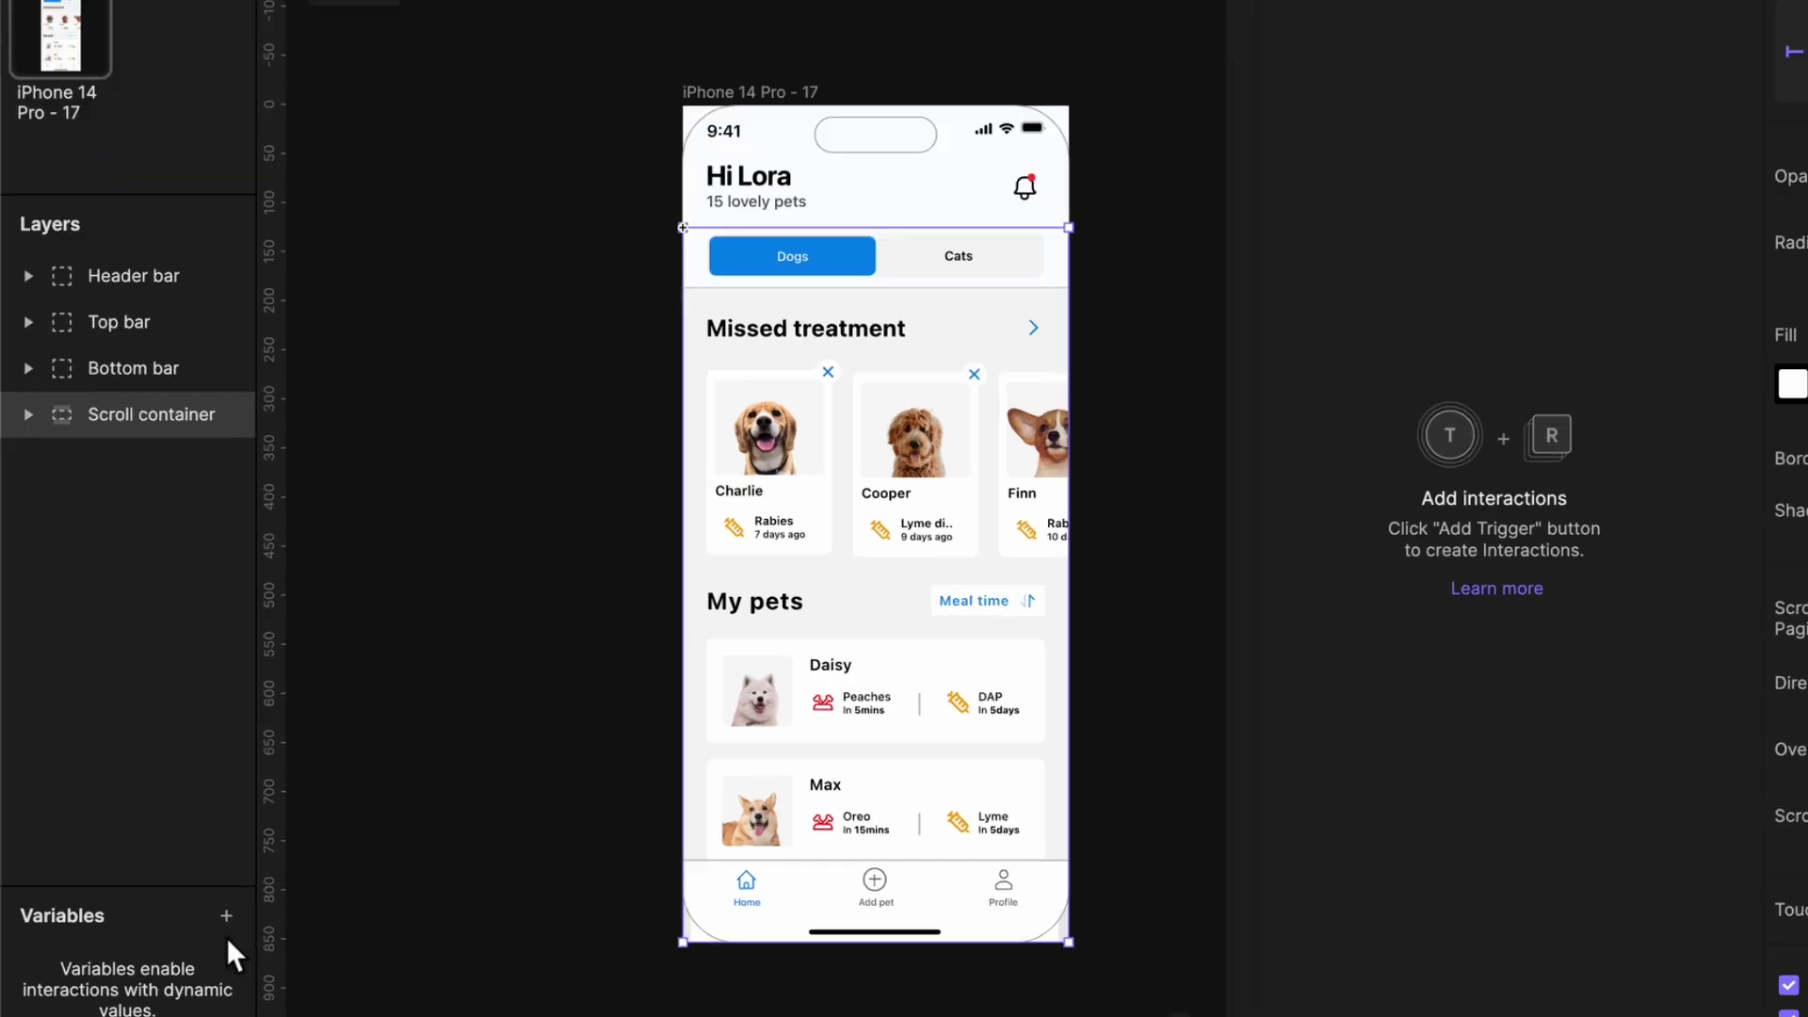
# - Create the scene variable scrollposition and place its live value badge over Missed treatment
pyautogui.click(226, 915)
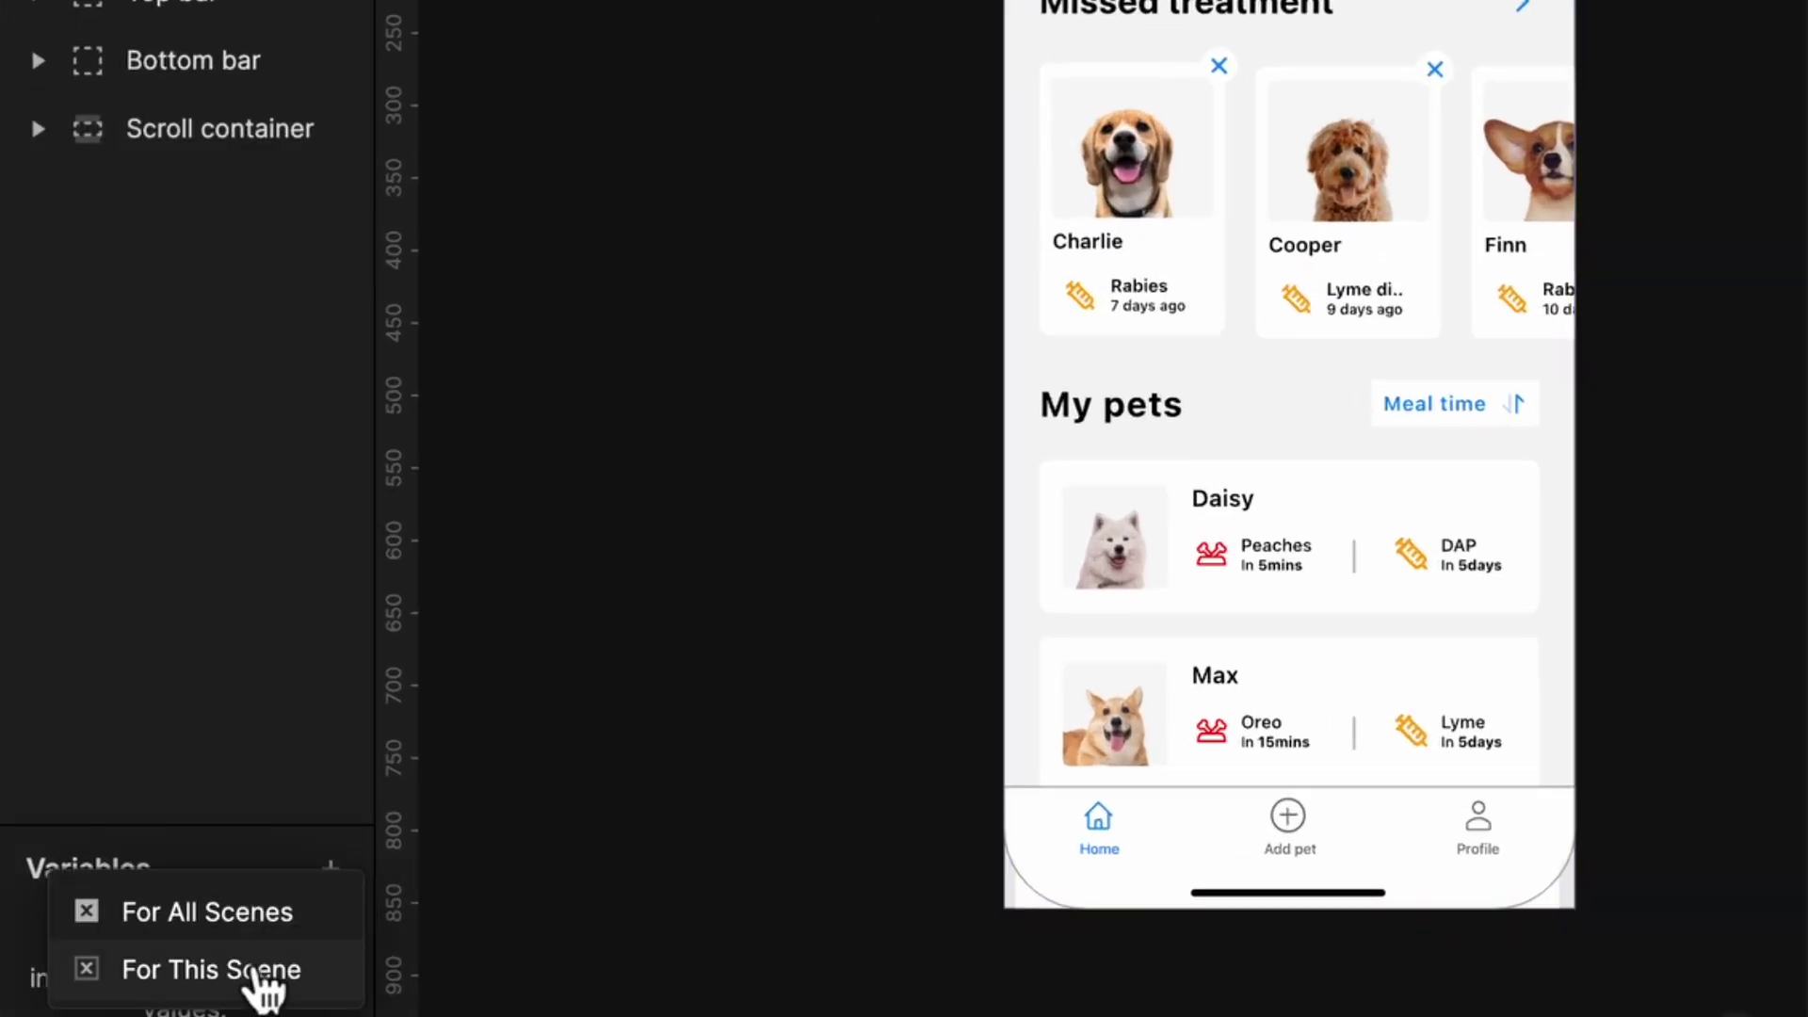
pyautogui.click(260, 981)
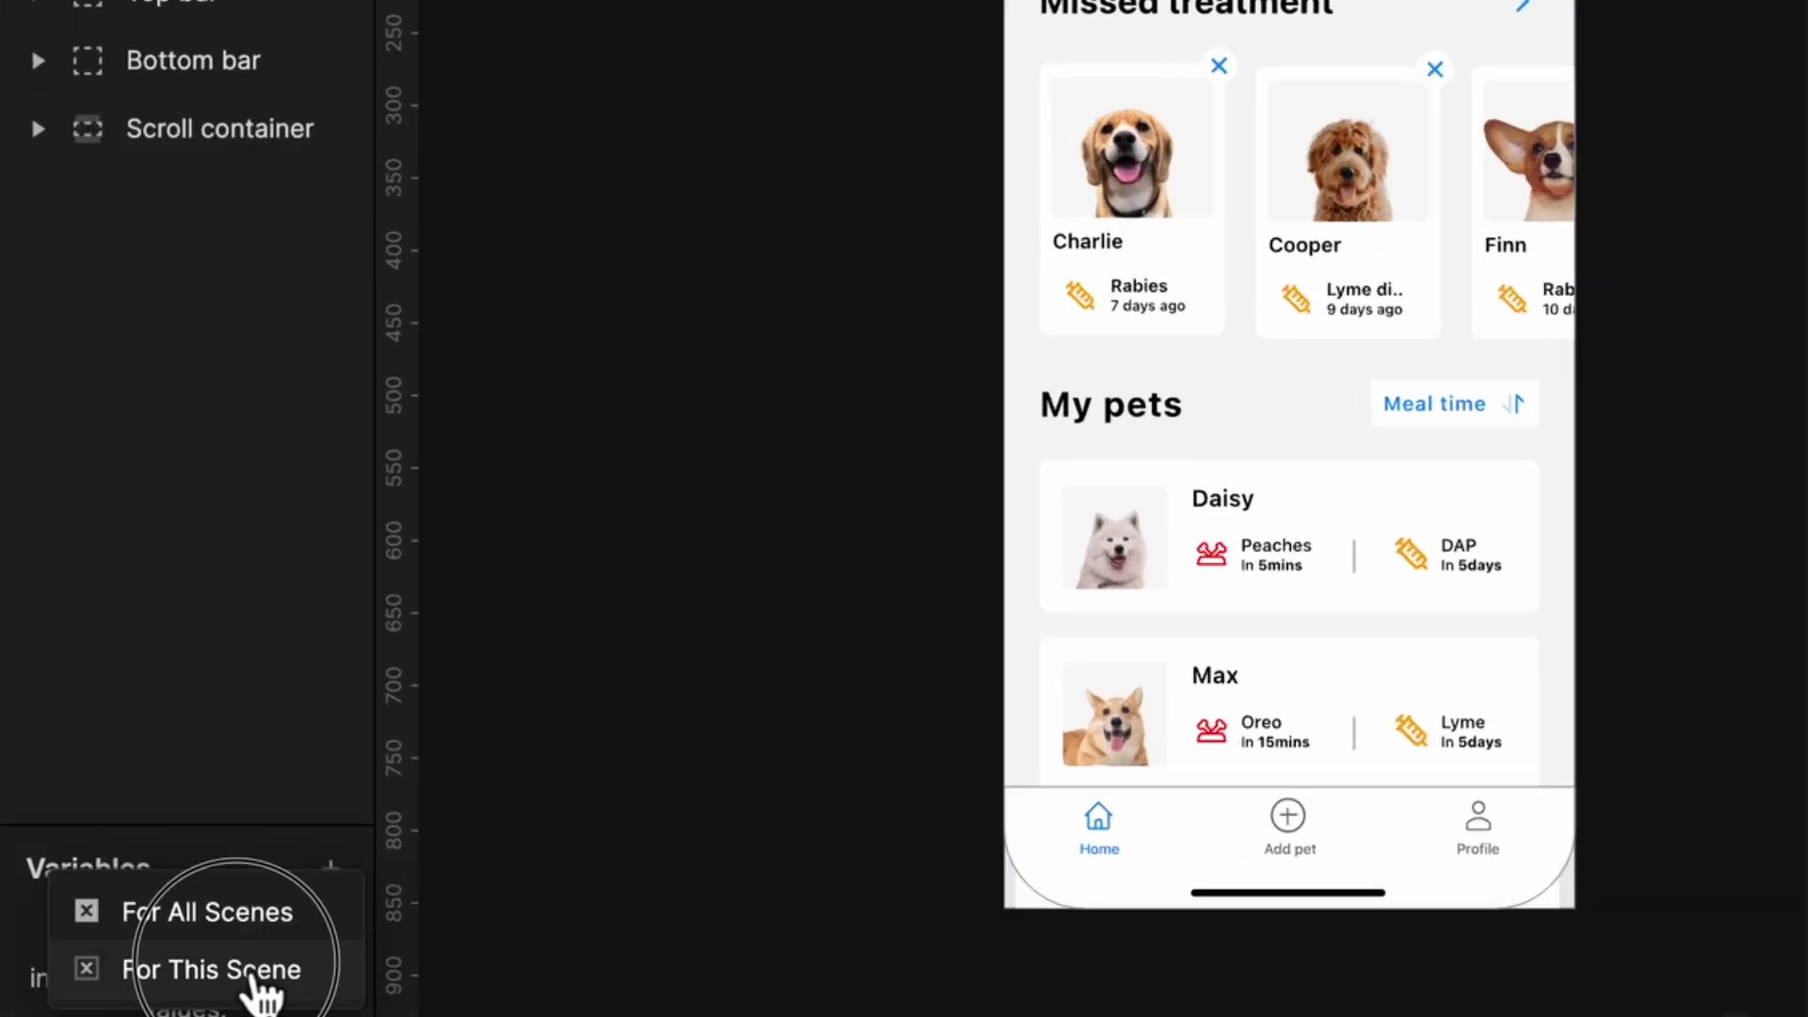
pyautogui.doubleClick(194, 951)
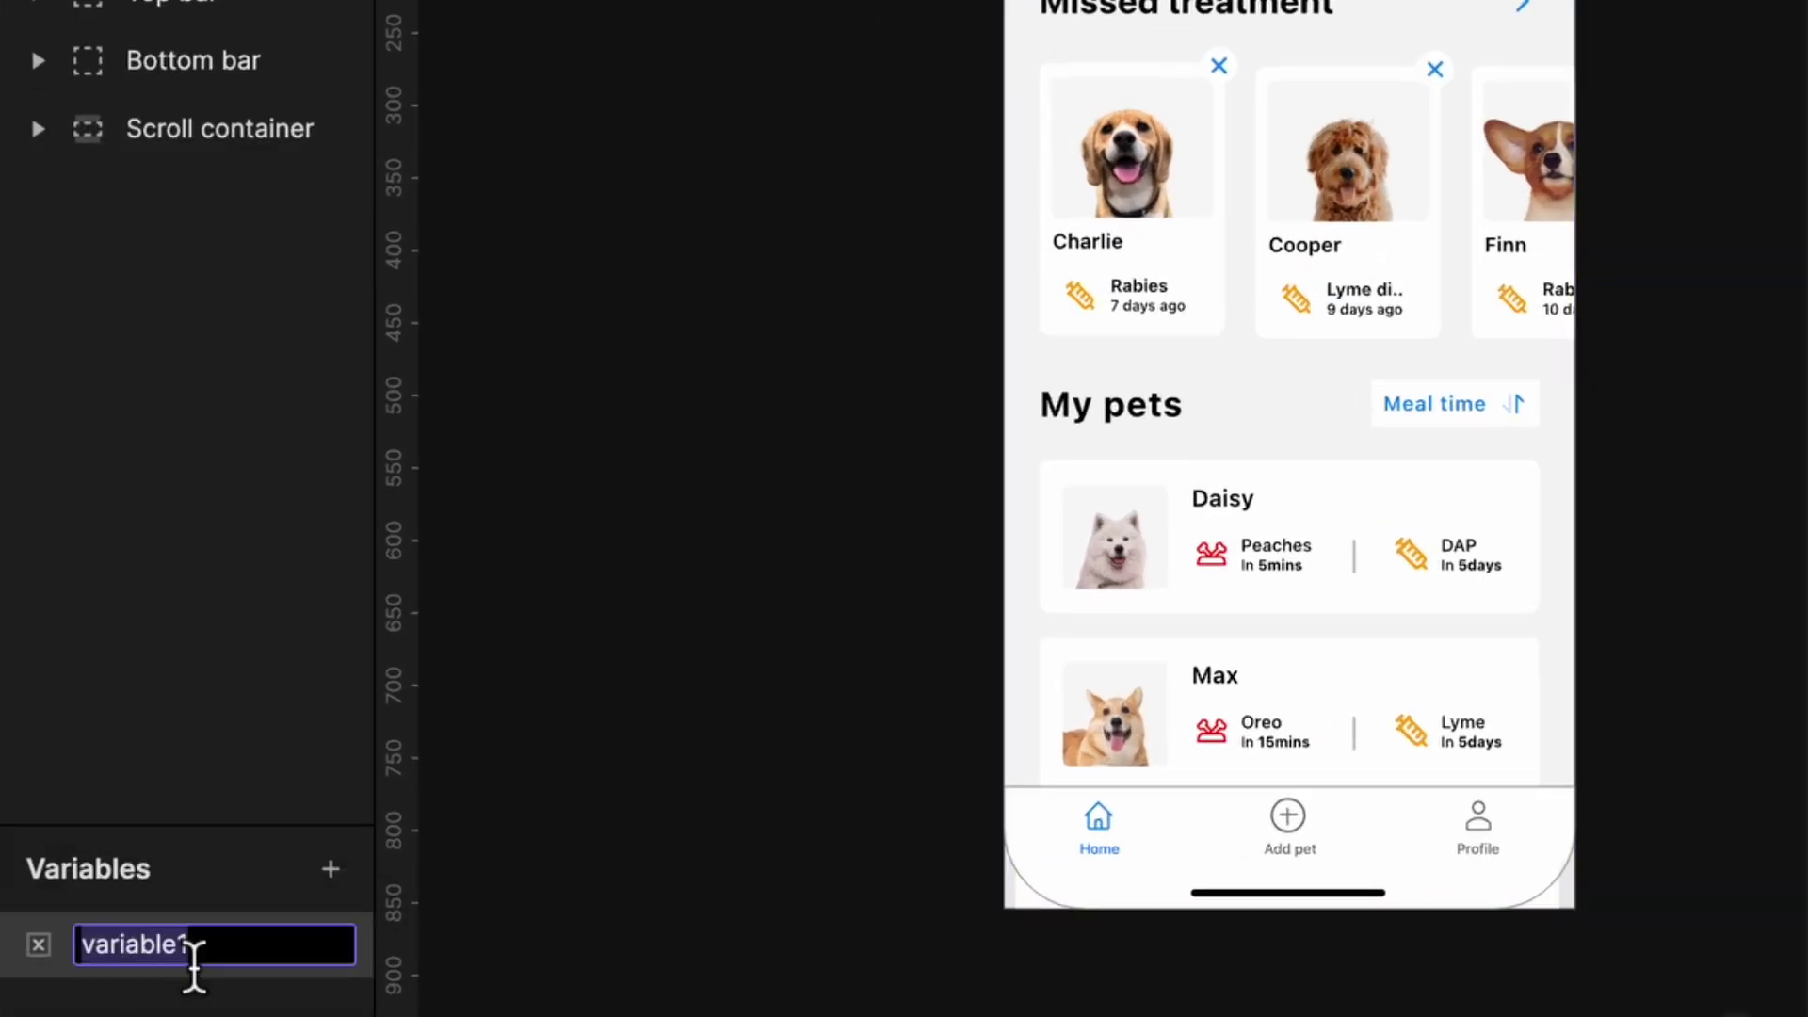
pyautogui.write('scroll')
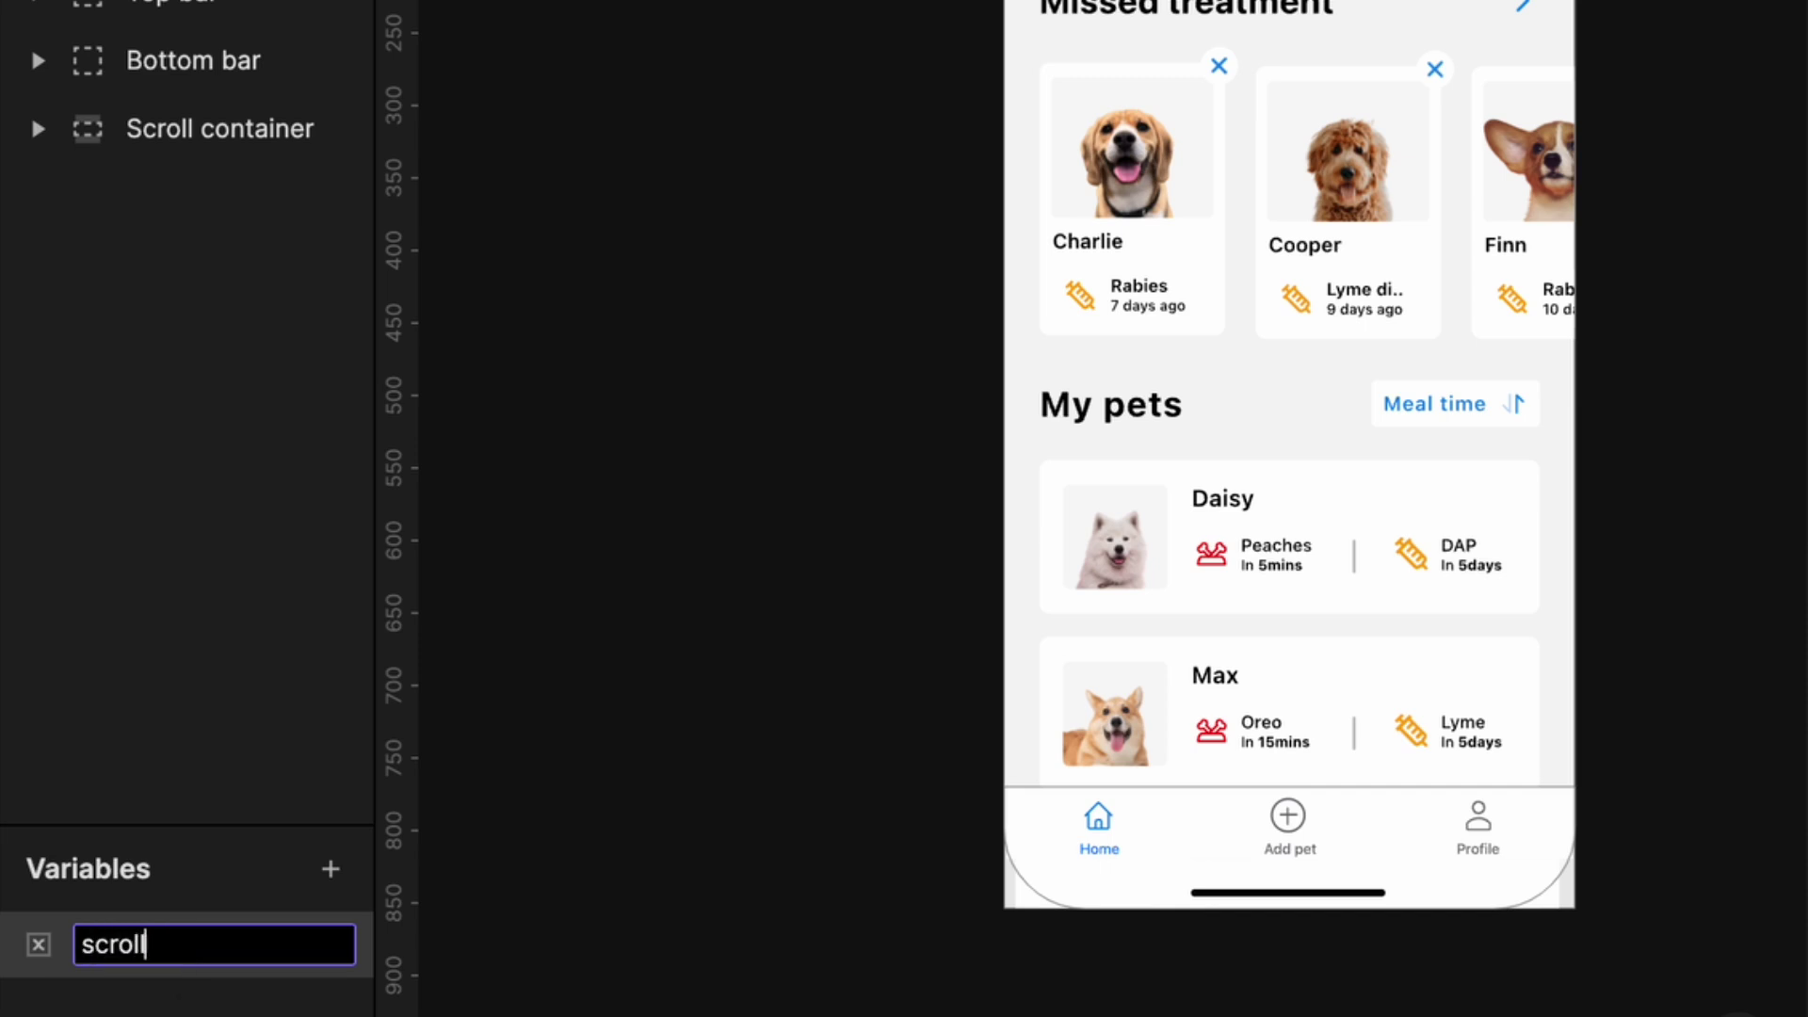
pyautogui.write('position')
pyautogui.press('Return')
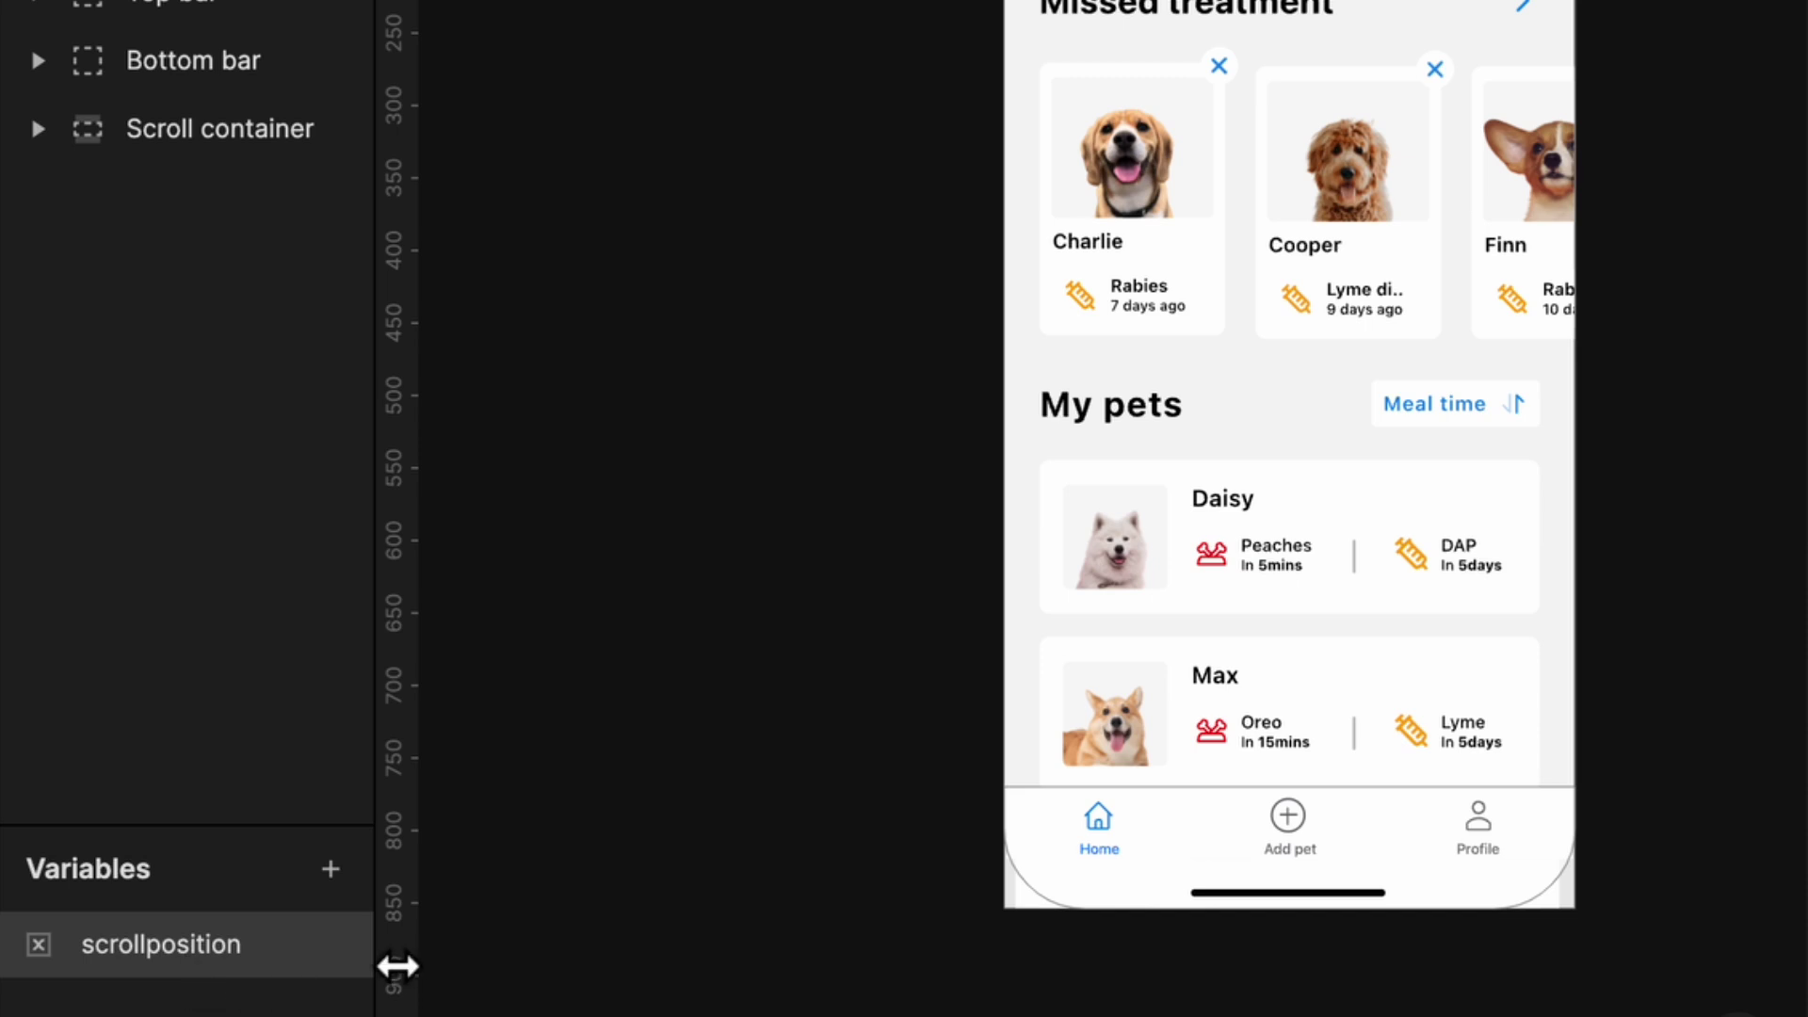
pyautogui.click(351, 970)
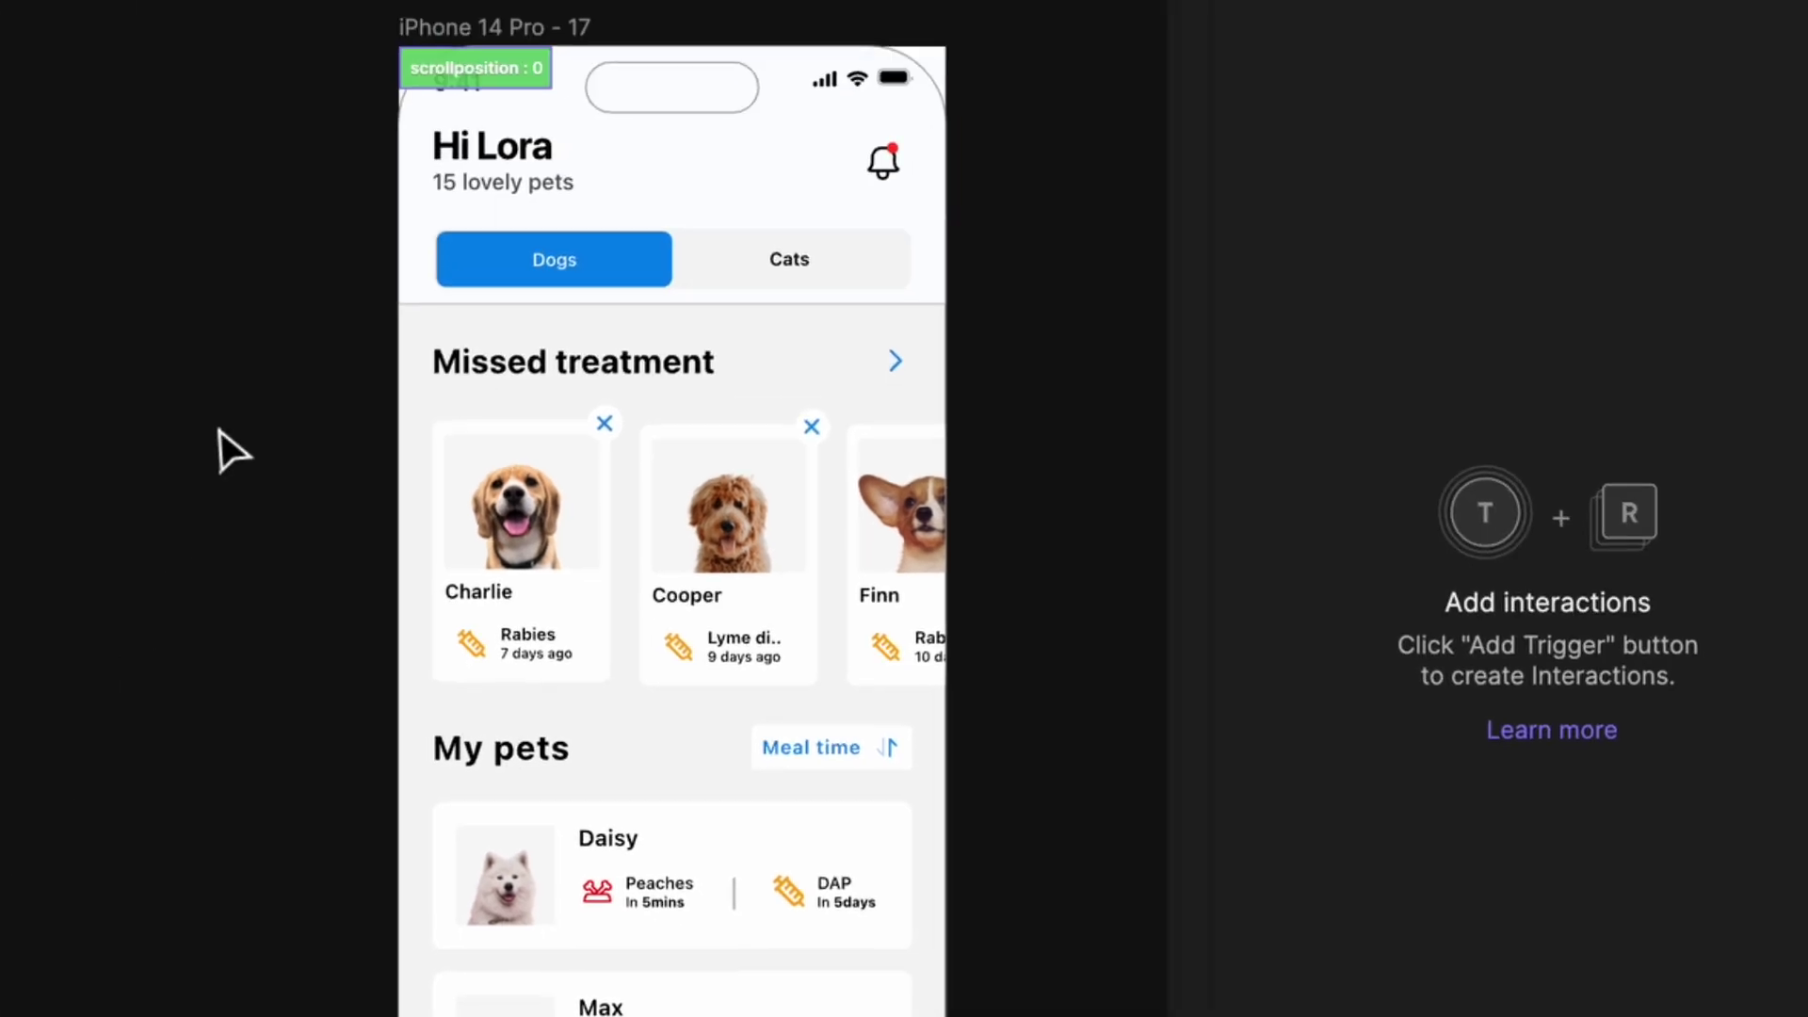
pyautogui.moveTo(509, 79); pyautogui.dragTo(707, 399)
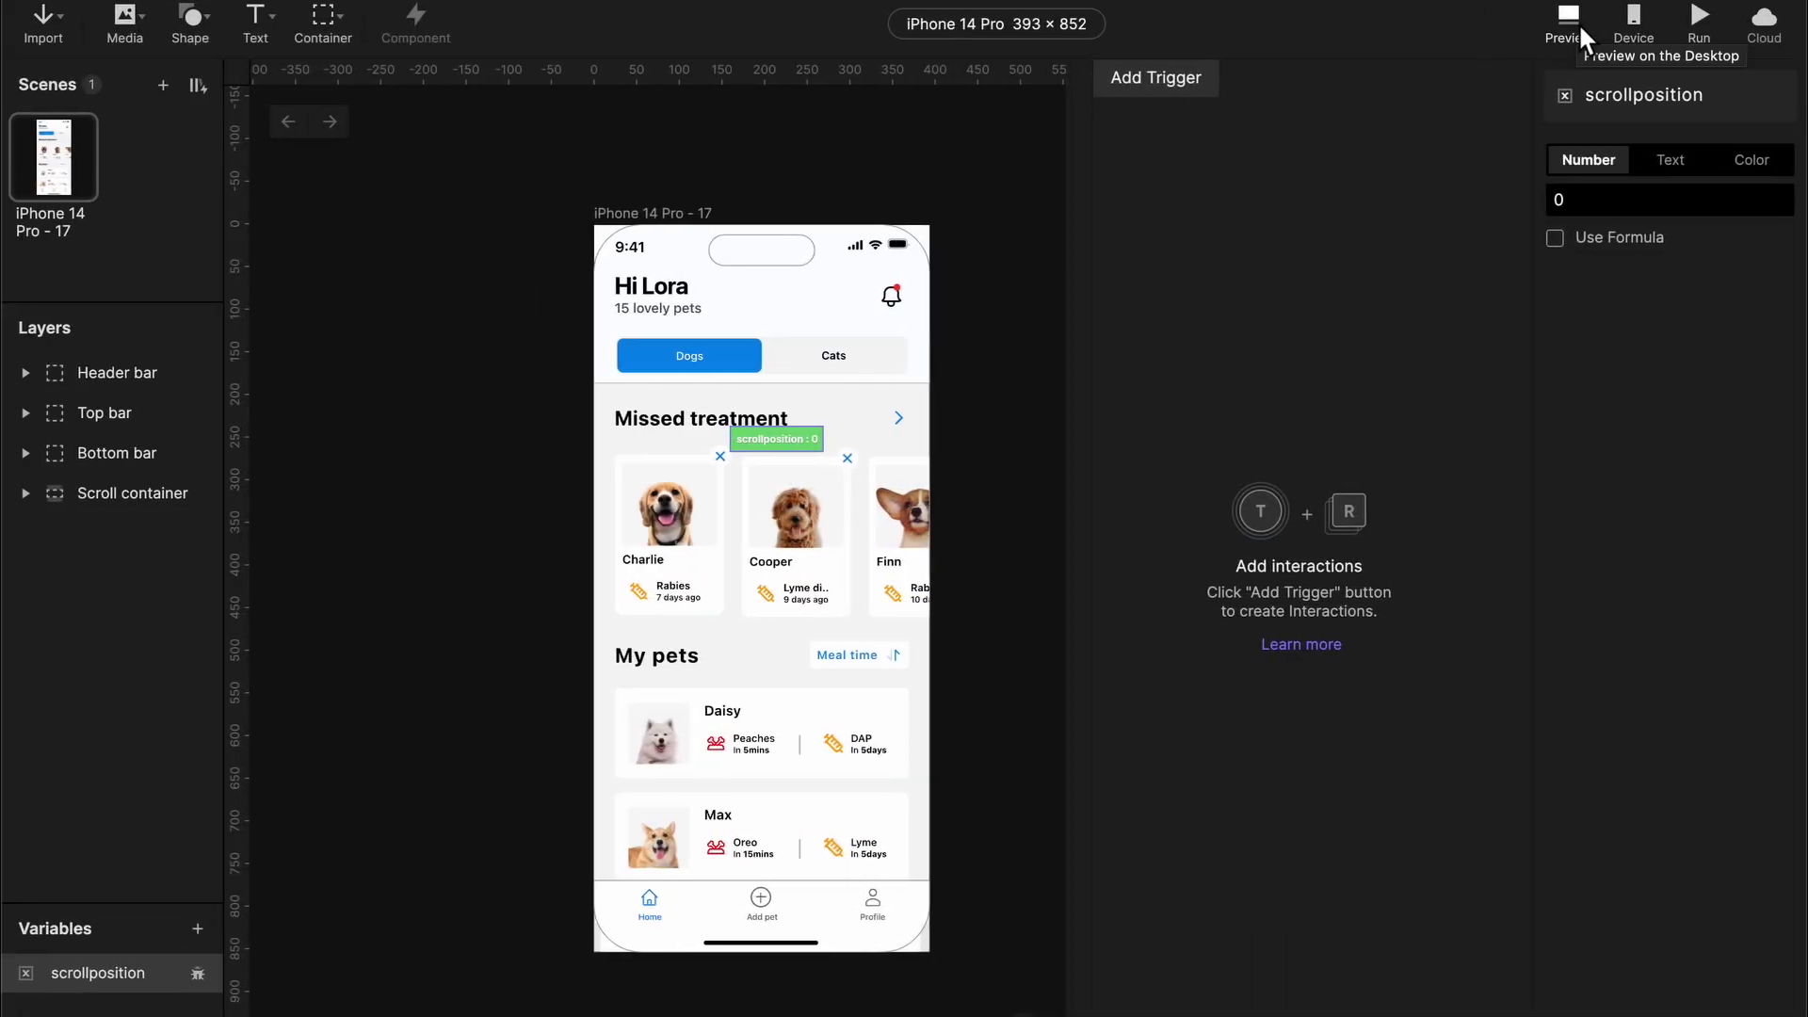
pyautogui.click(1578, 23)
pyautogui.scroll(-5, 1599, 570)
pyautogui.scroll(5, 1599, 569)
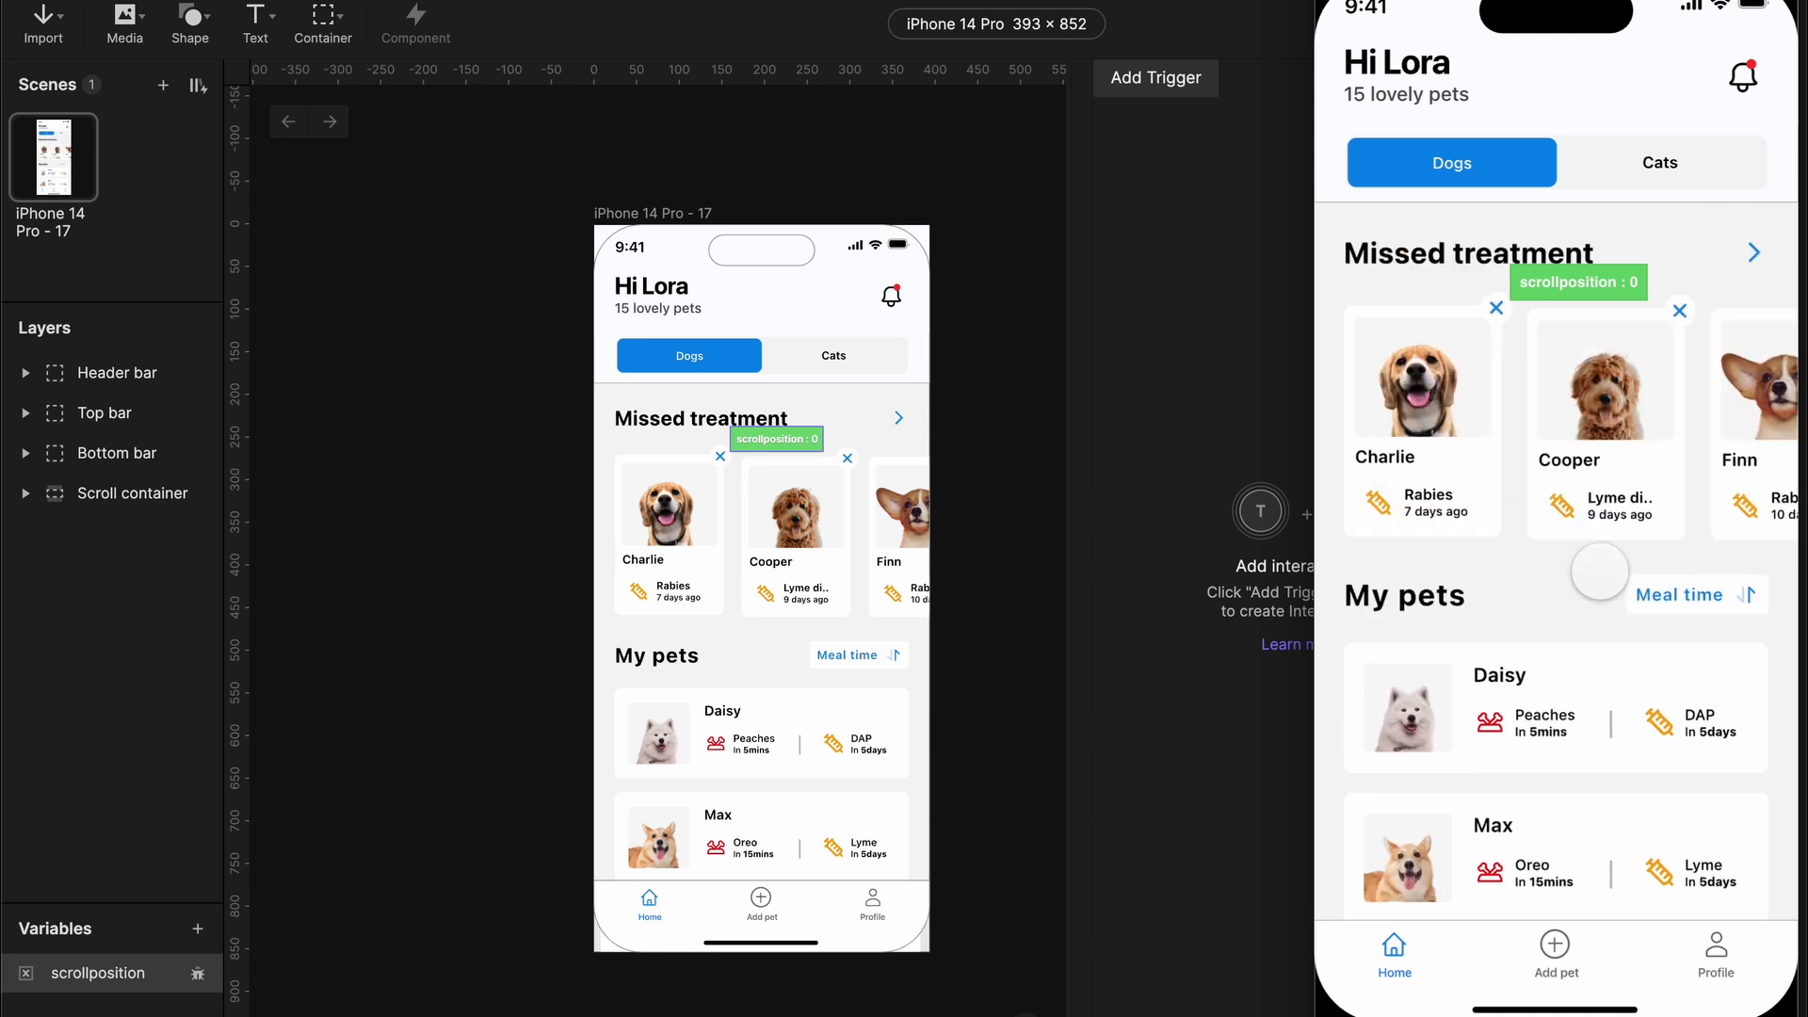
pyautogui.scroll(-5, 1599, 569)
pyautogui.scroll(5, 1599, 569)
pyautogui.scroll(-5, 1599, 569)
pyautogui.scroll(5, 1599, 569)
pyautogui.scroll(-5, 1599, 570)
pyautogui.scroll(5, 1599, 570)
# - Add a Detect trigger targeting the Scroll container layer
pyautogui.press('Escape')
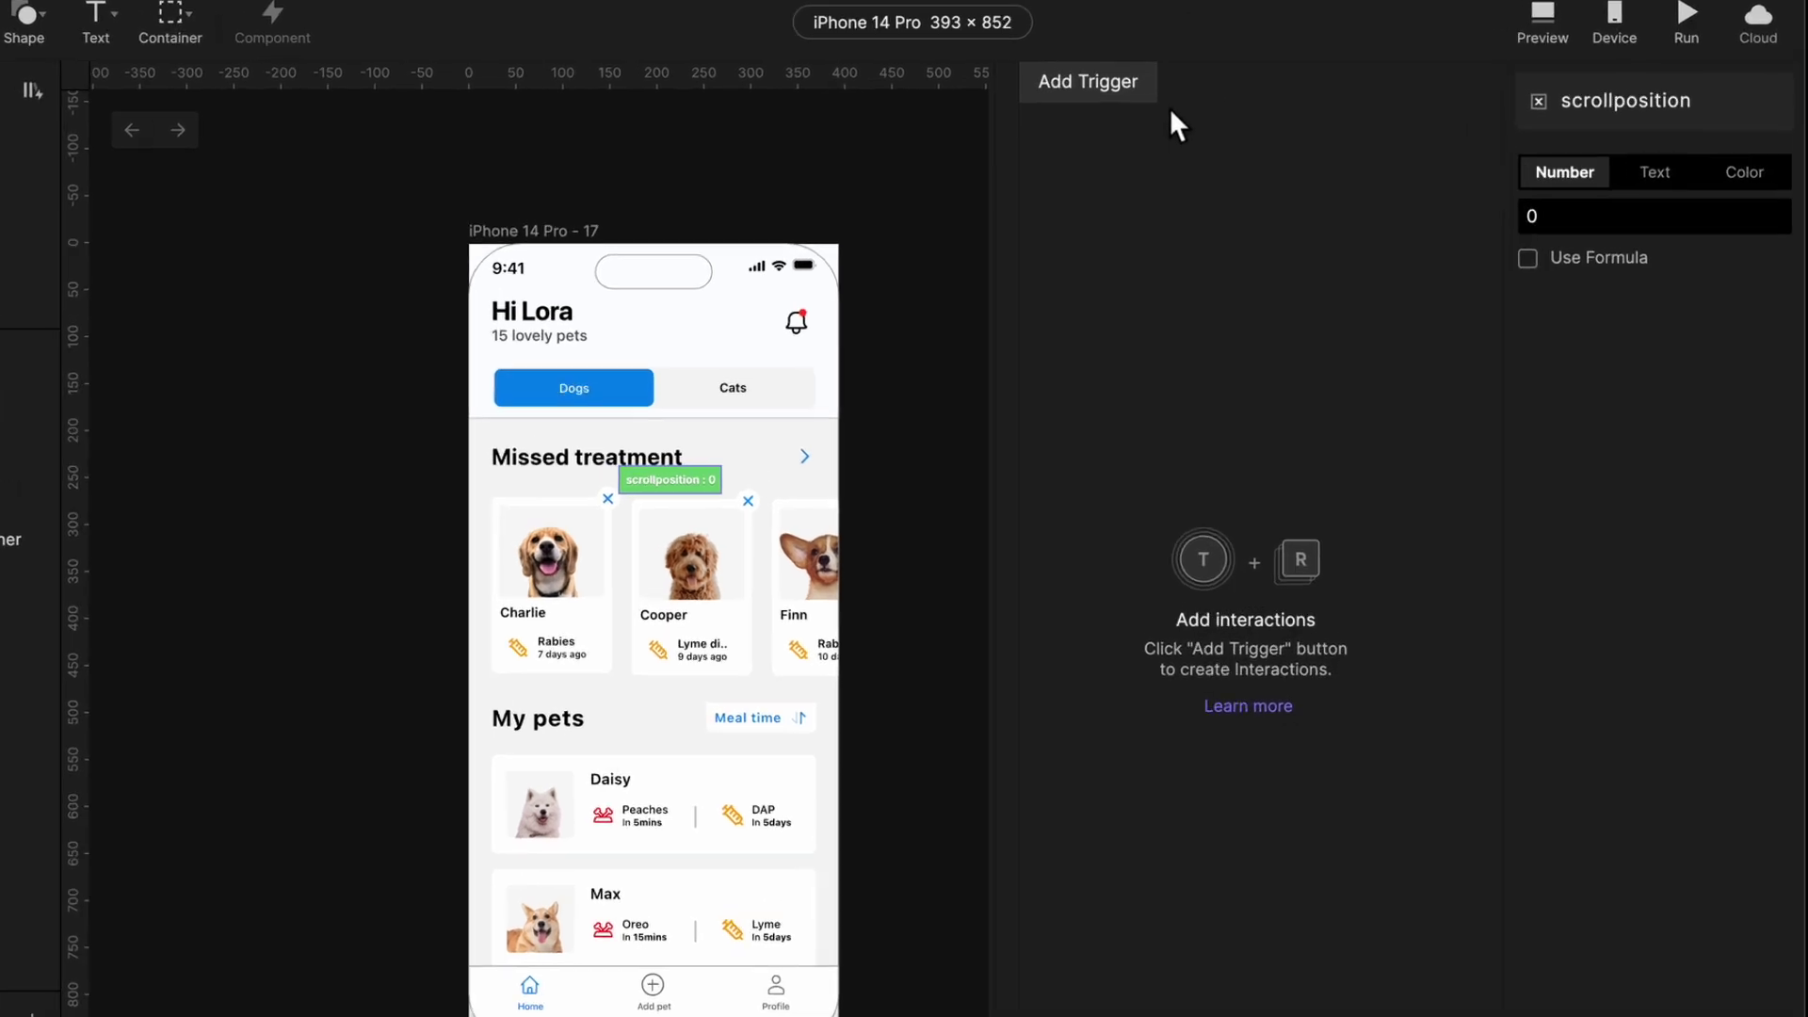
pyautogui.click(1122, 87)
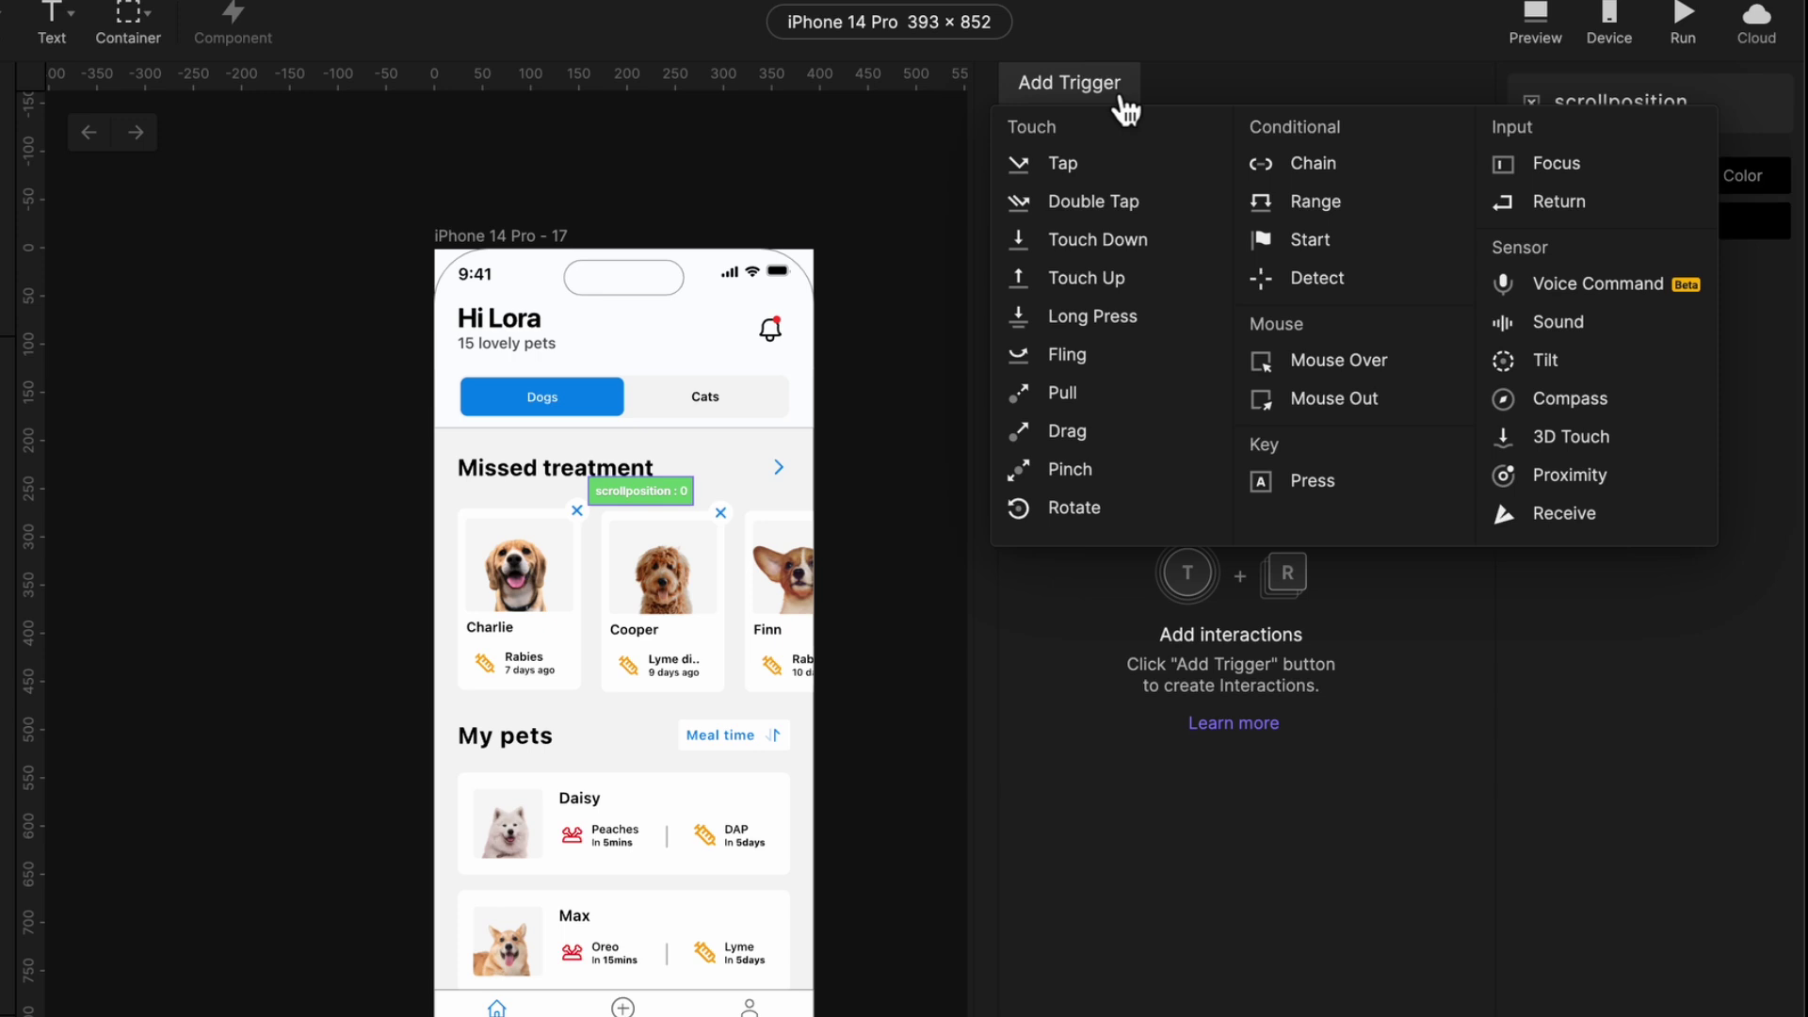
pyautogui.click(1319, 279)
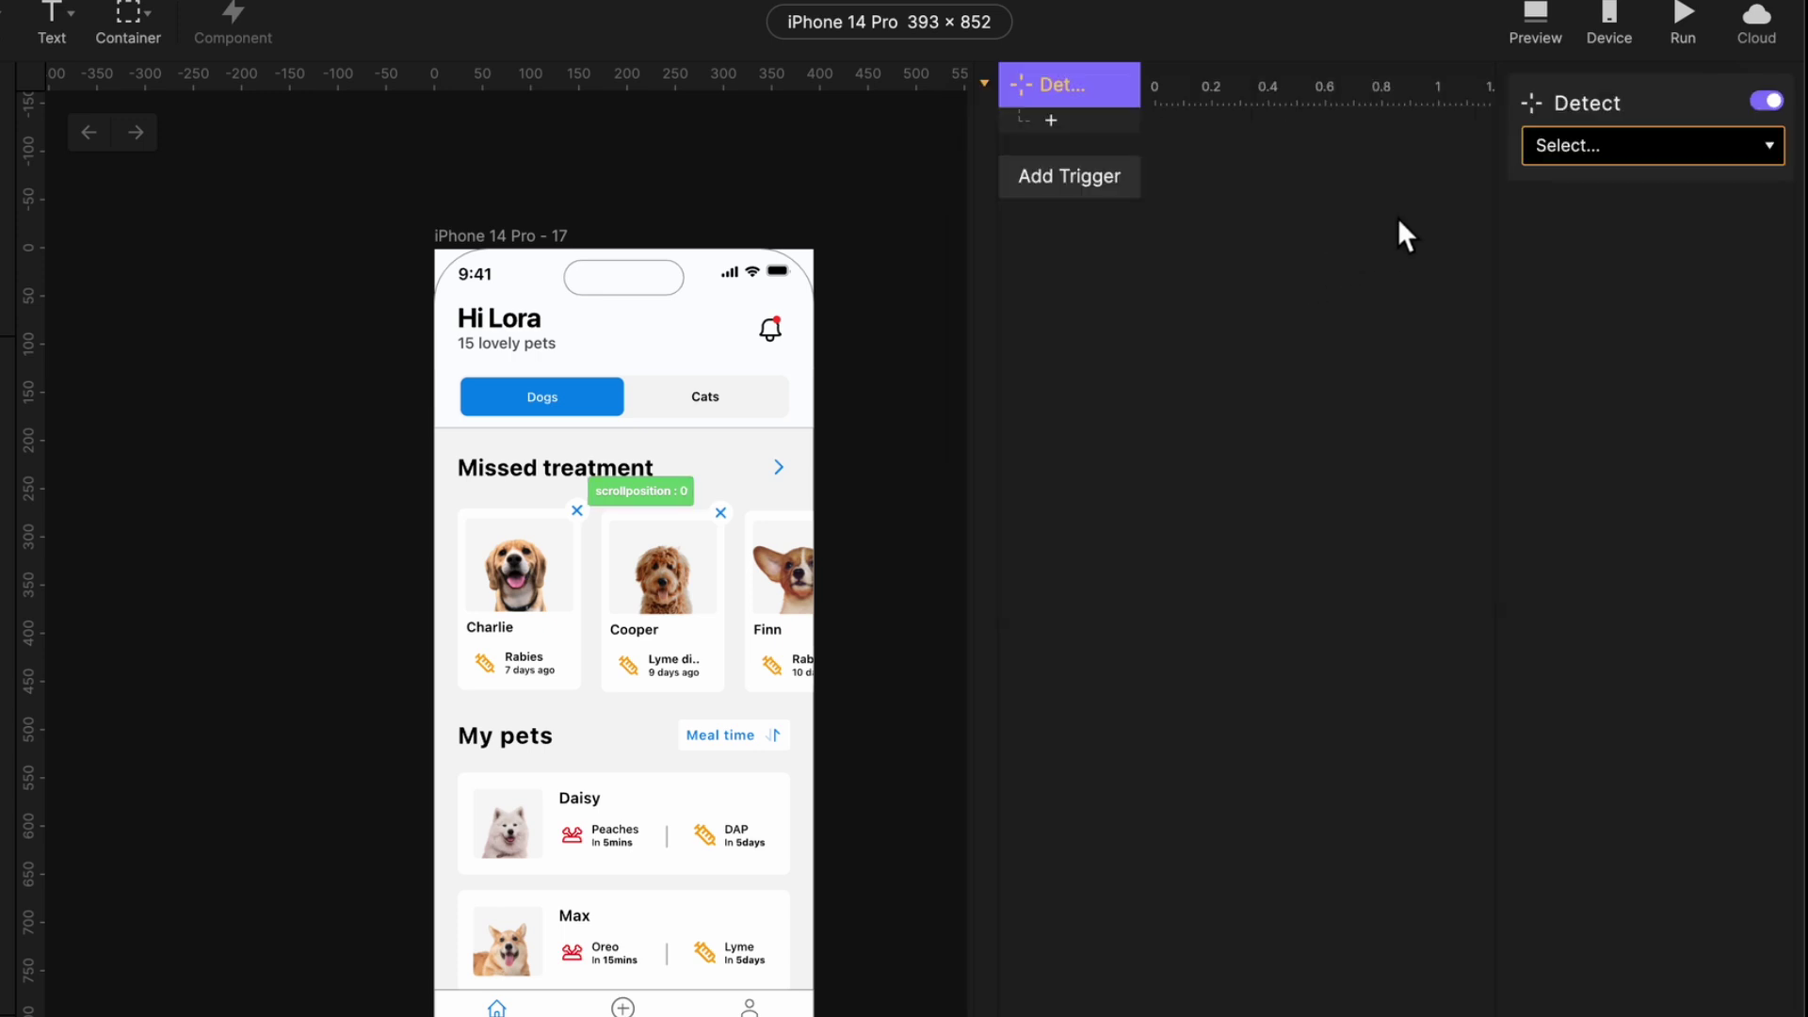
pyautogui.click(1575, 166)
pyautogui.write('s')
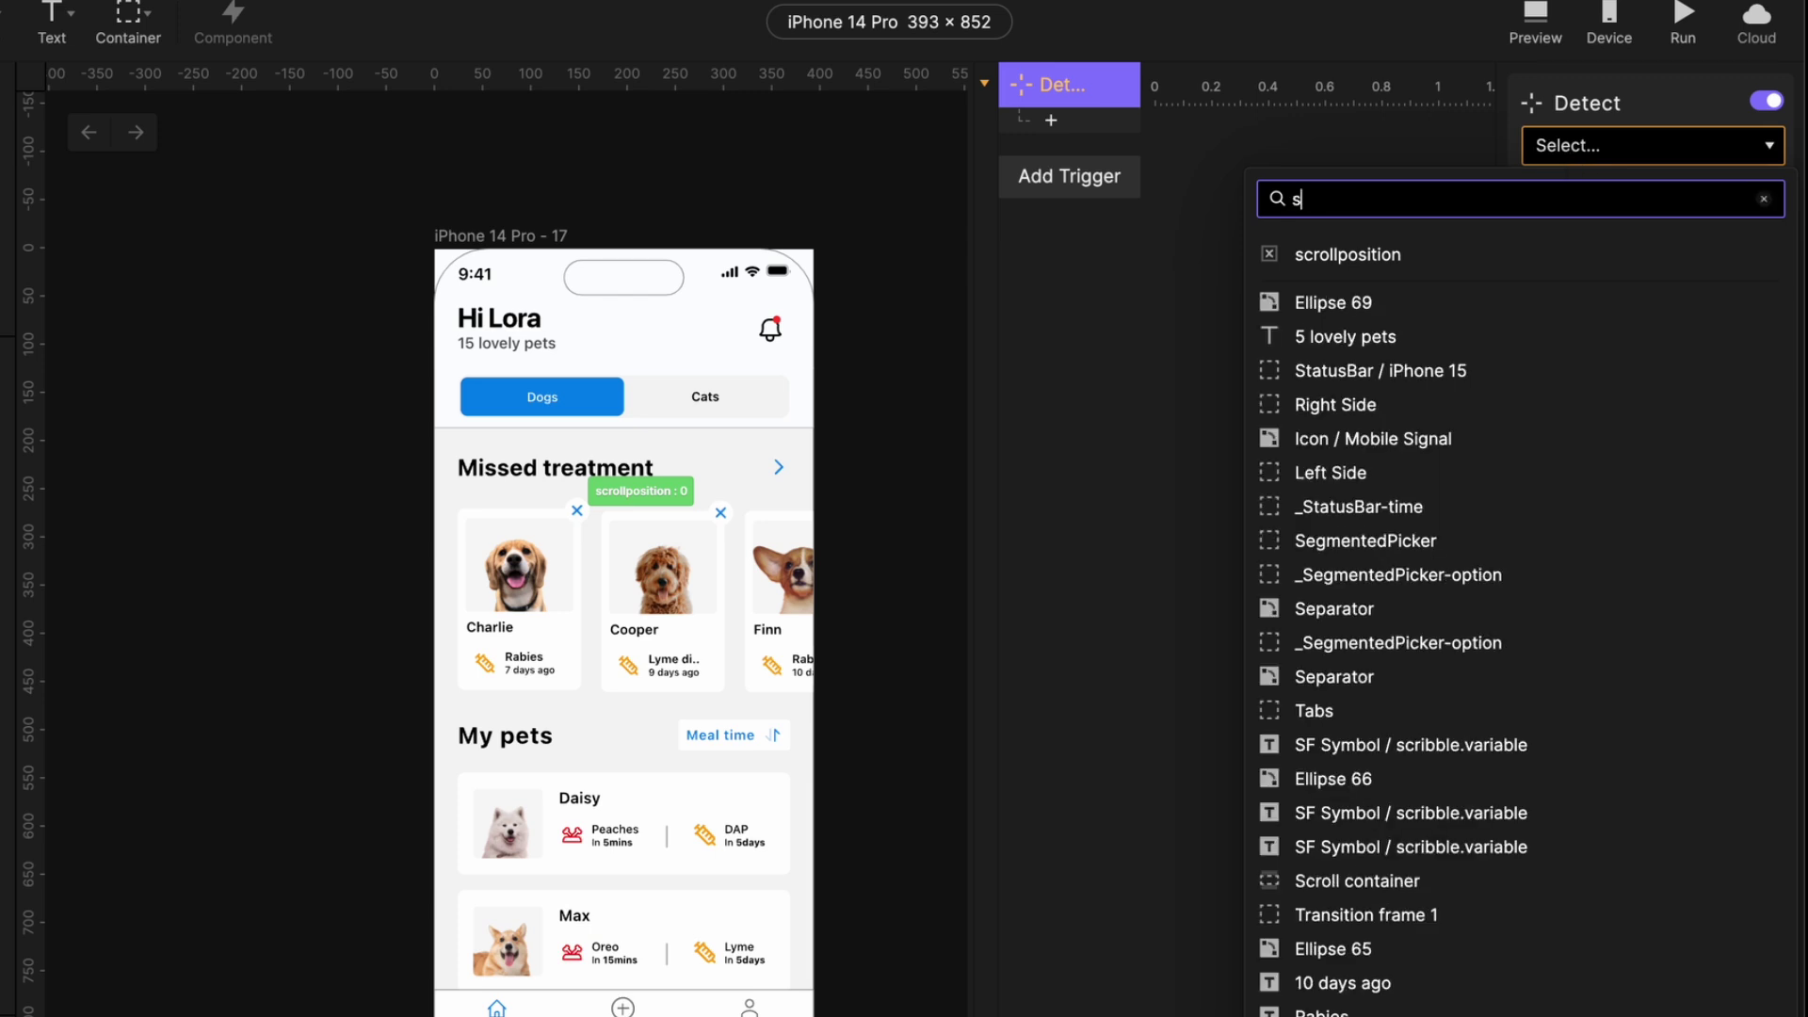
pyautogui.write('croll')
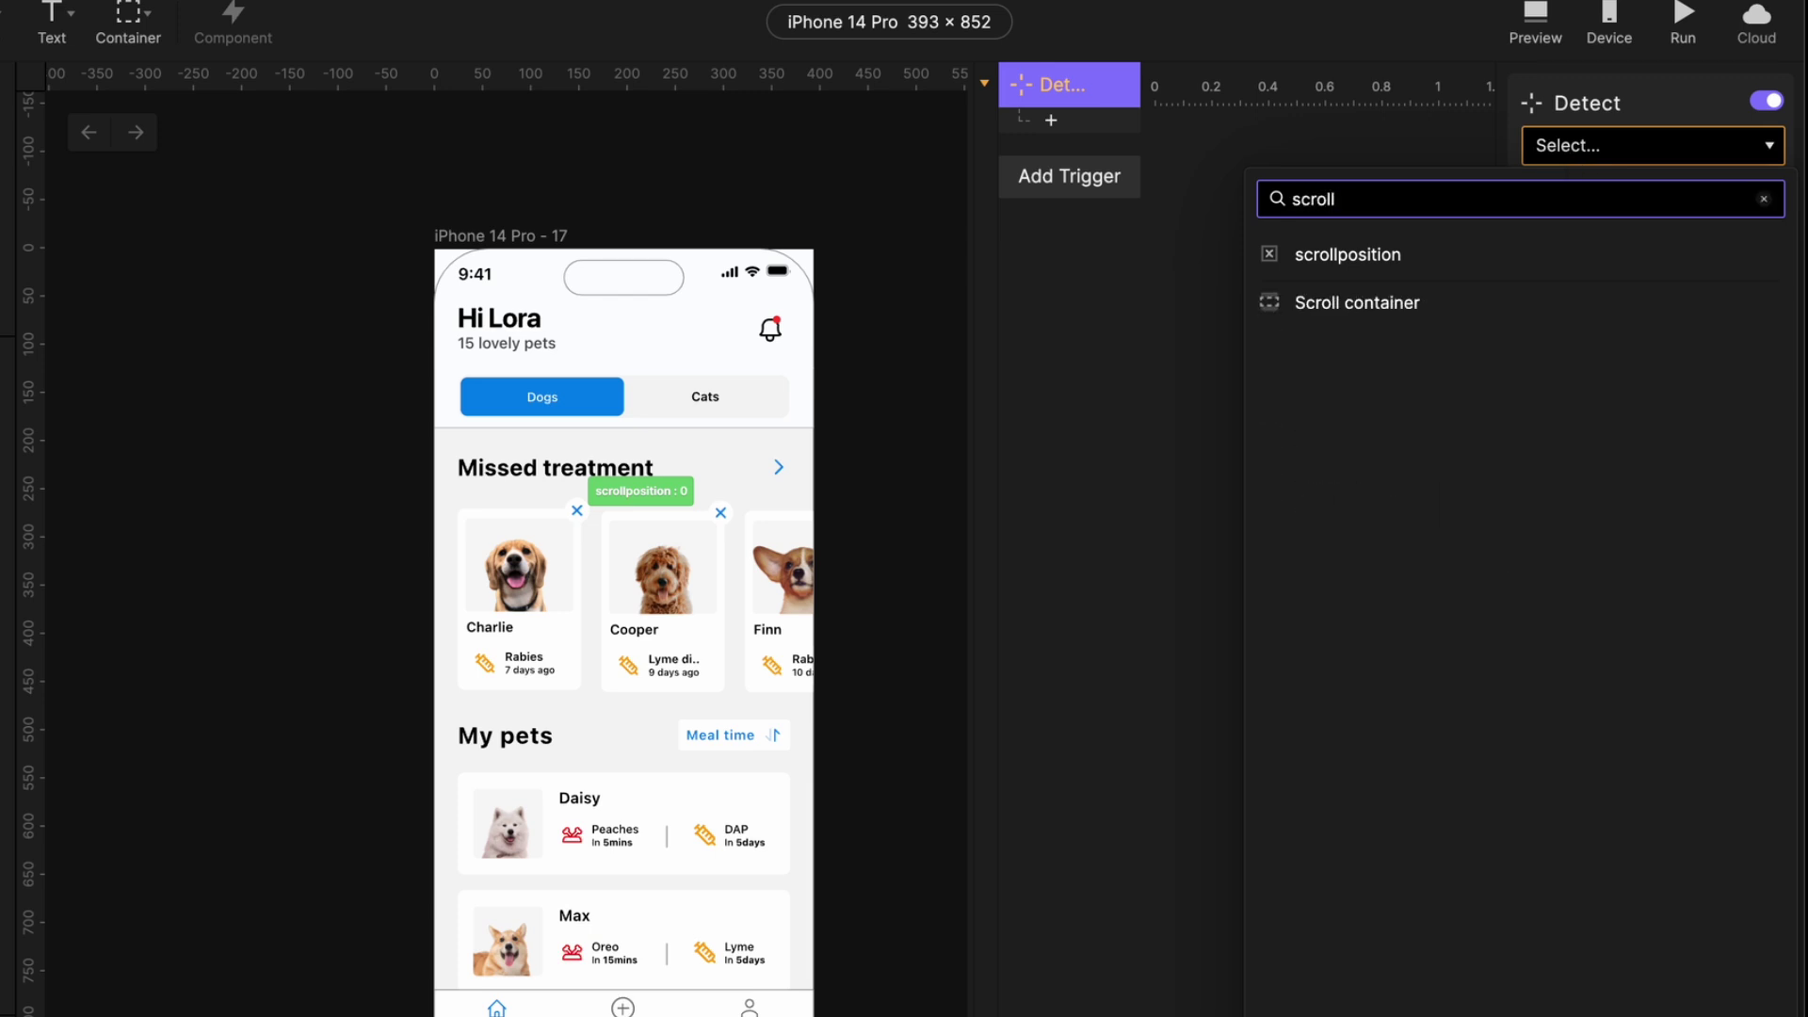
pyautogui.click(1431, 303)
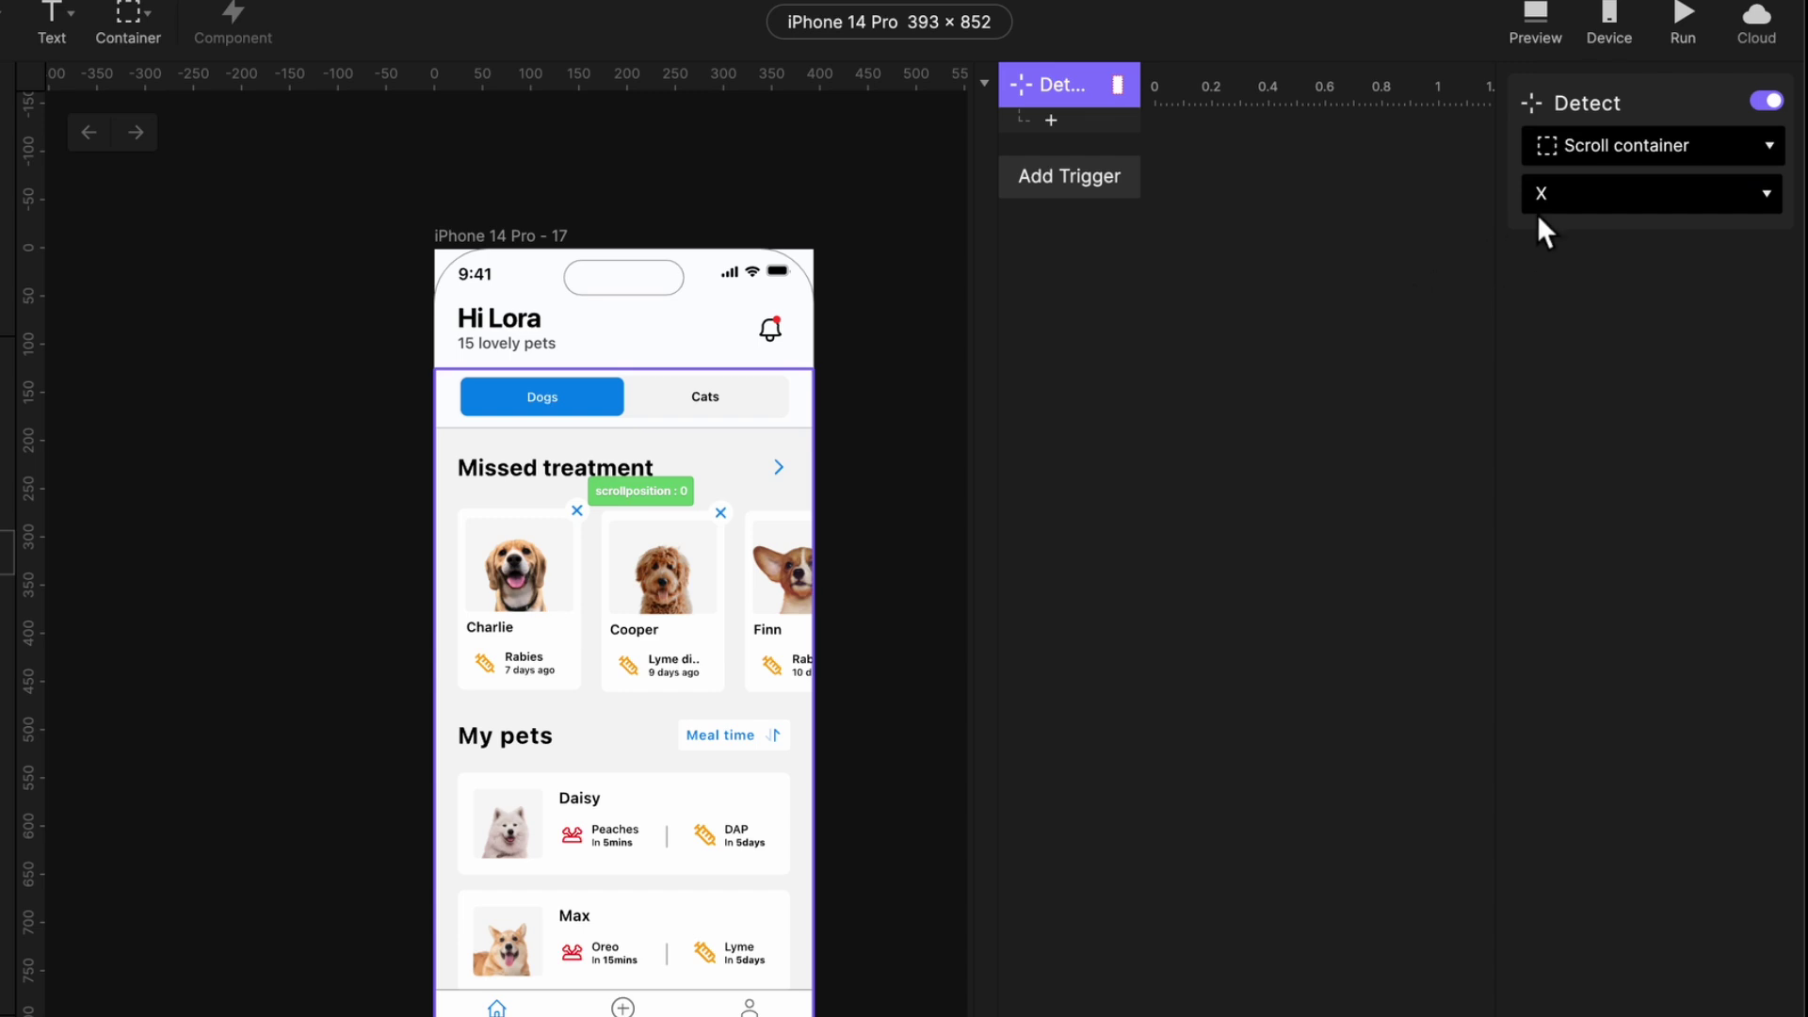
# - Make the trigger watch the Scroll property and attach an Assign response
pyautogui.click(1588, 193)
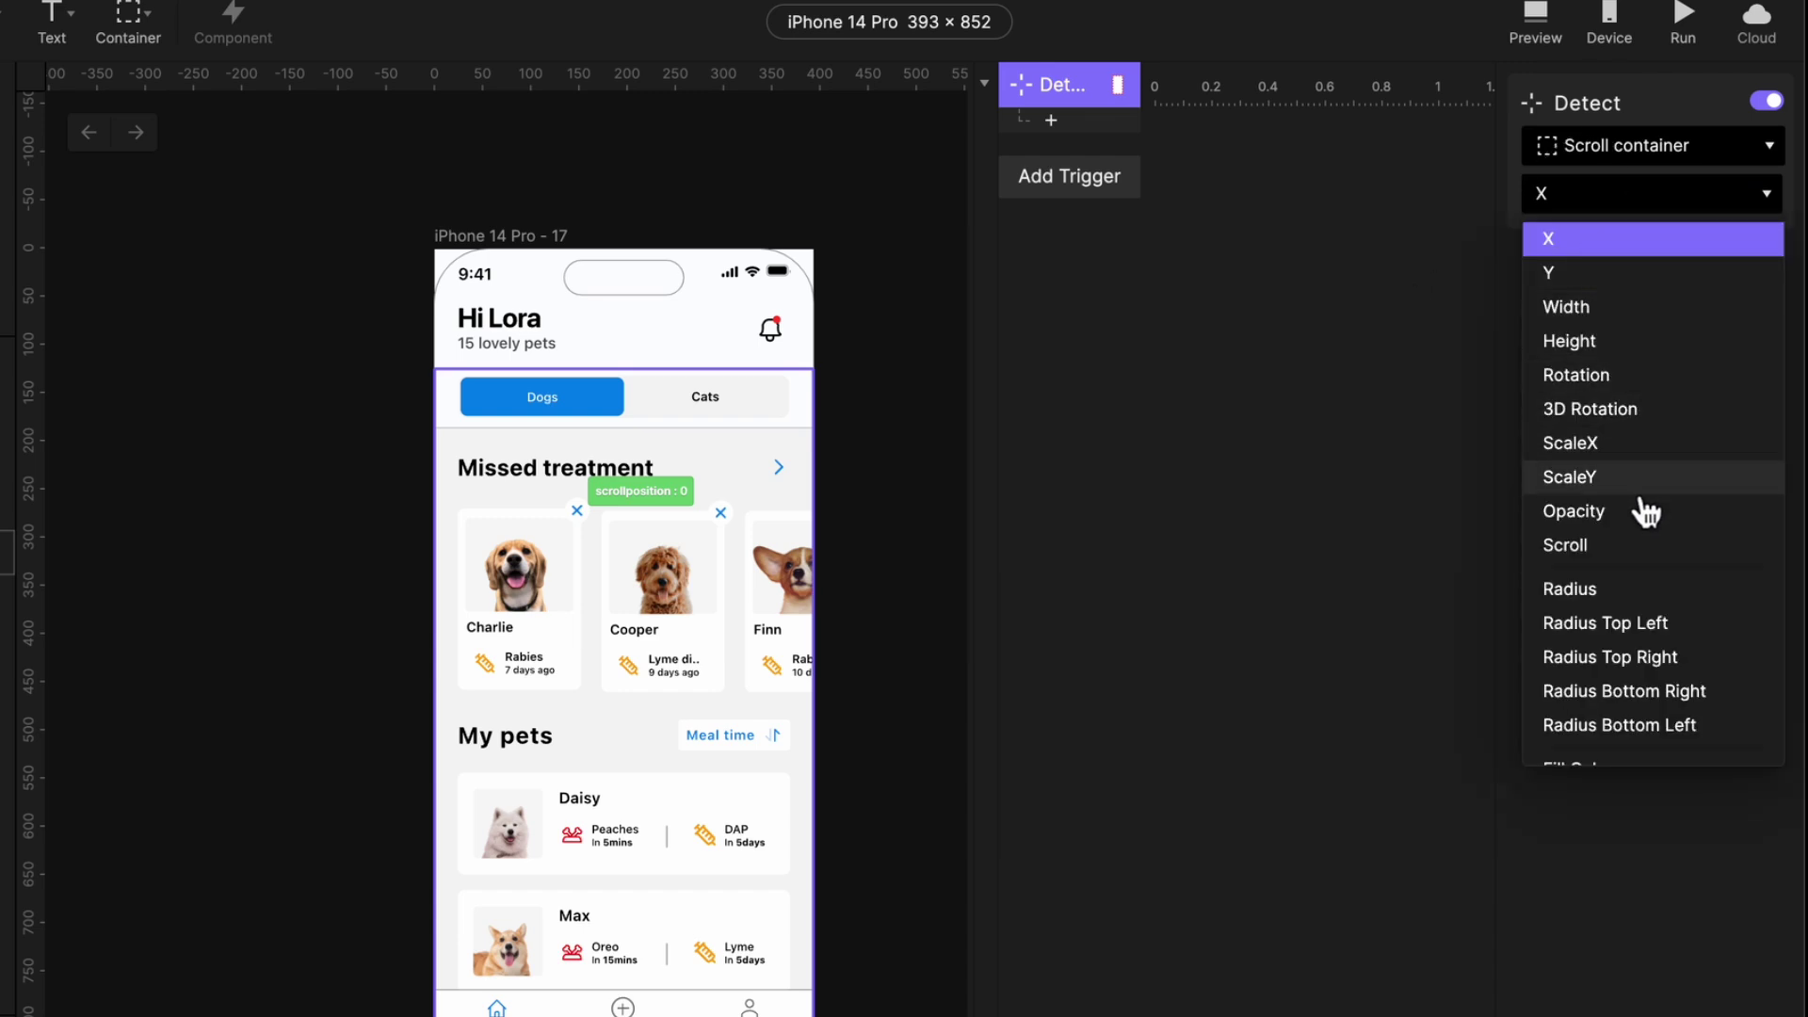
pyautogui.click(1624, 546)
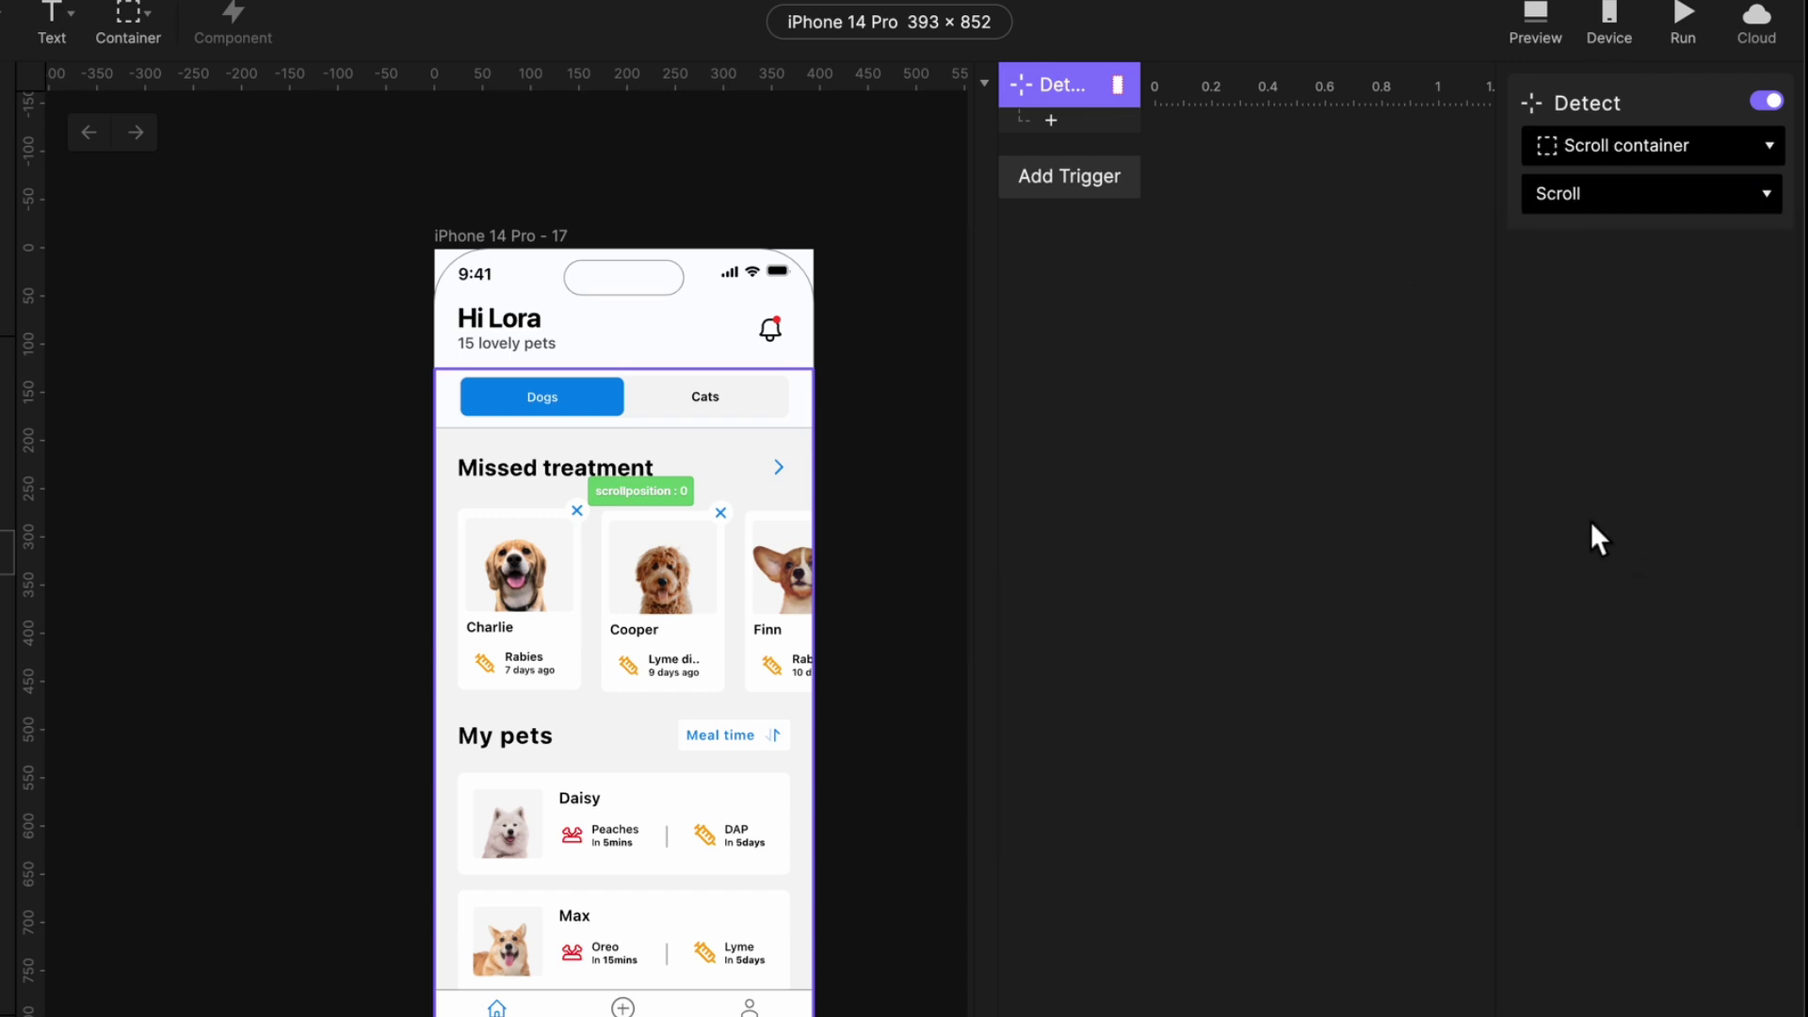
pyautogui.click(1088, 143)
pyautogui.click(1352, 695)
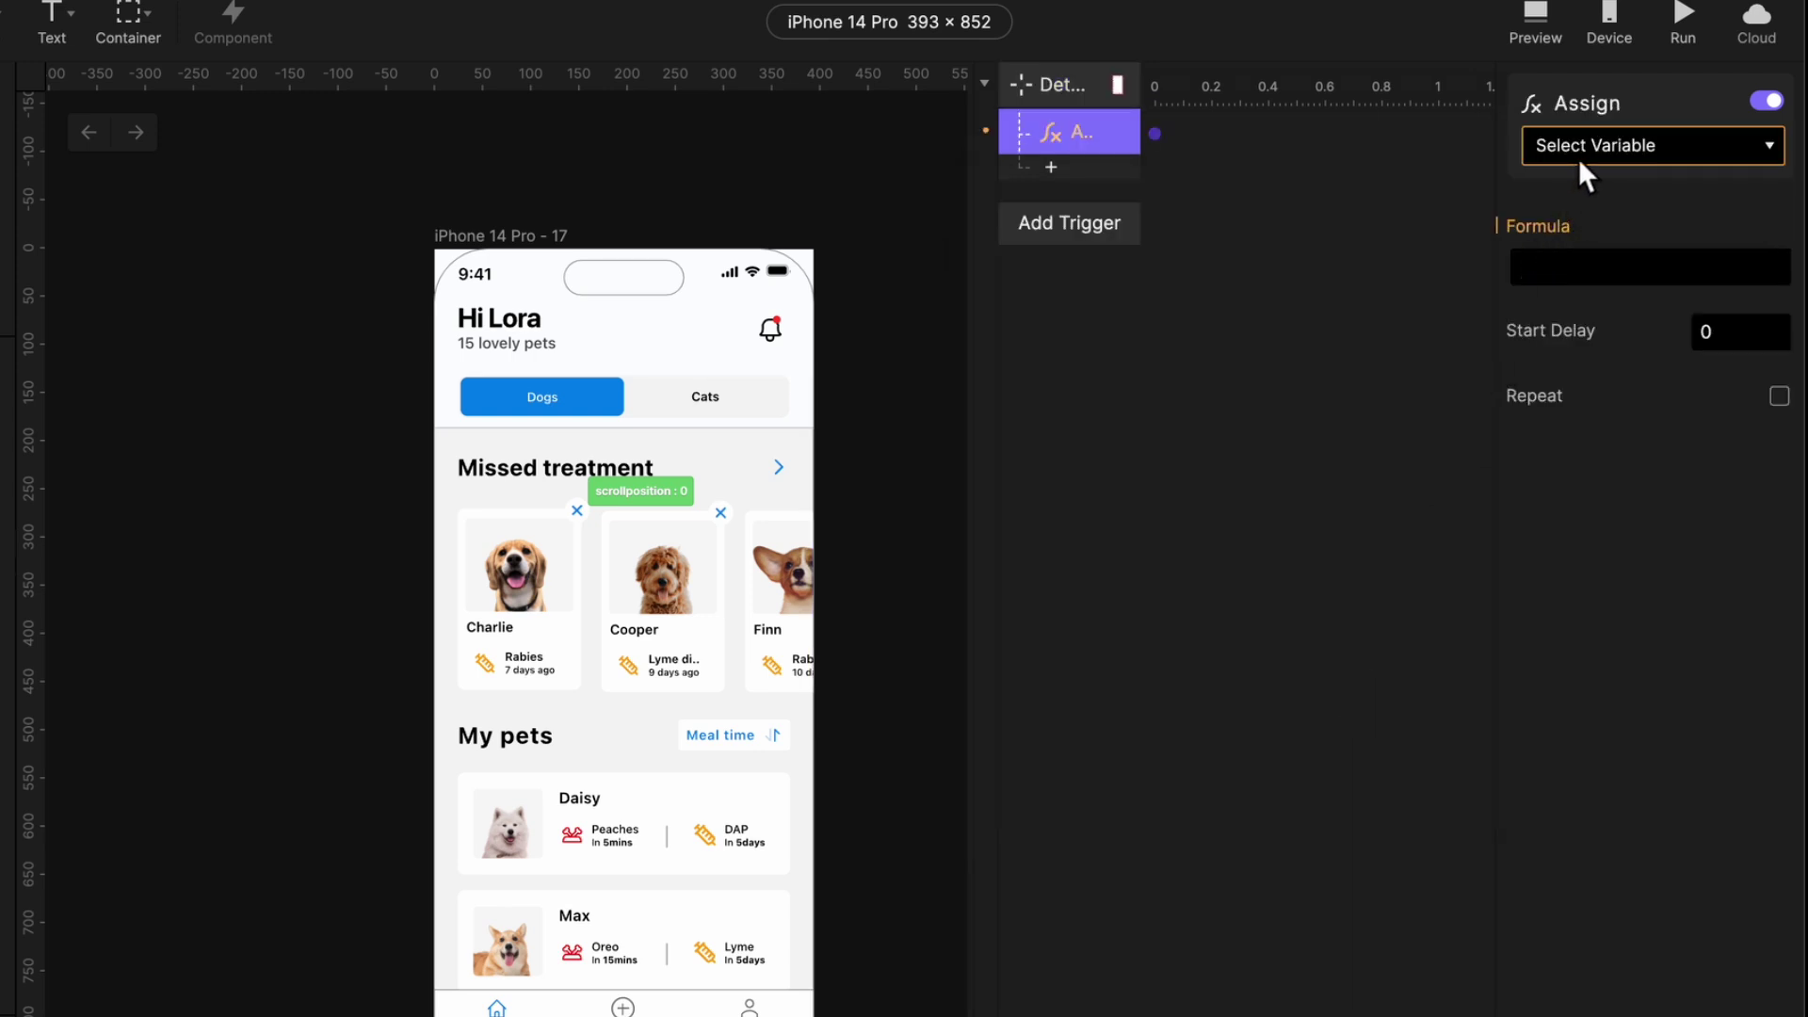
# - Assign scrollposition the formula `Scroll container`.scrollOffset in the formula editor
pyautogui.click(1580, 162)
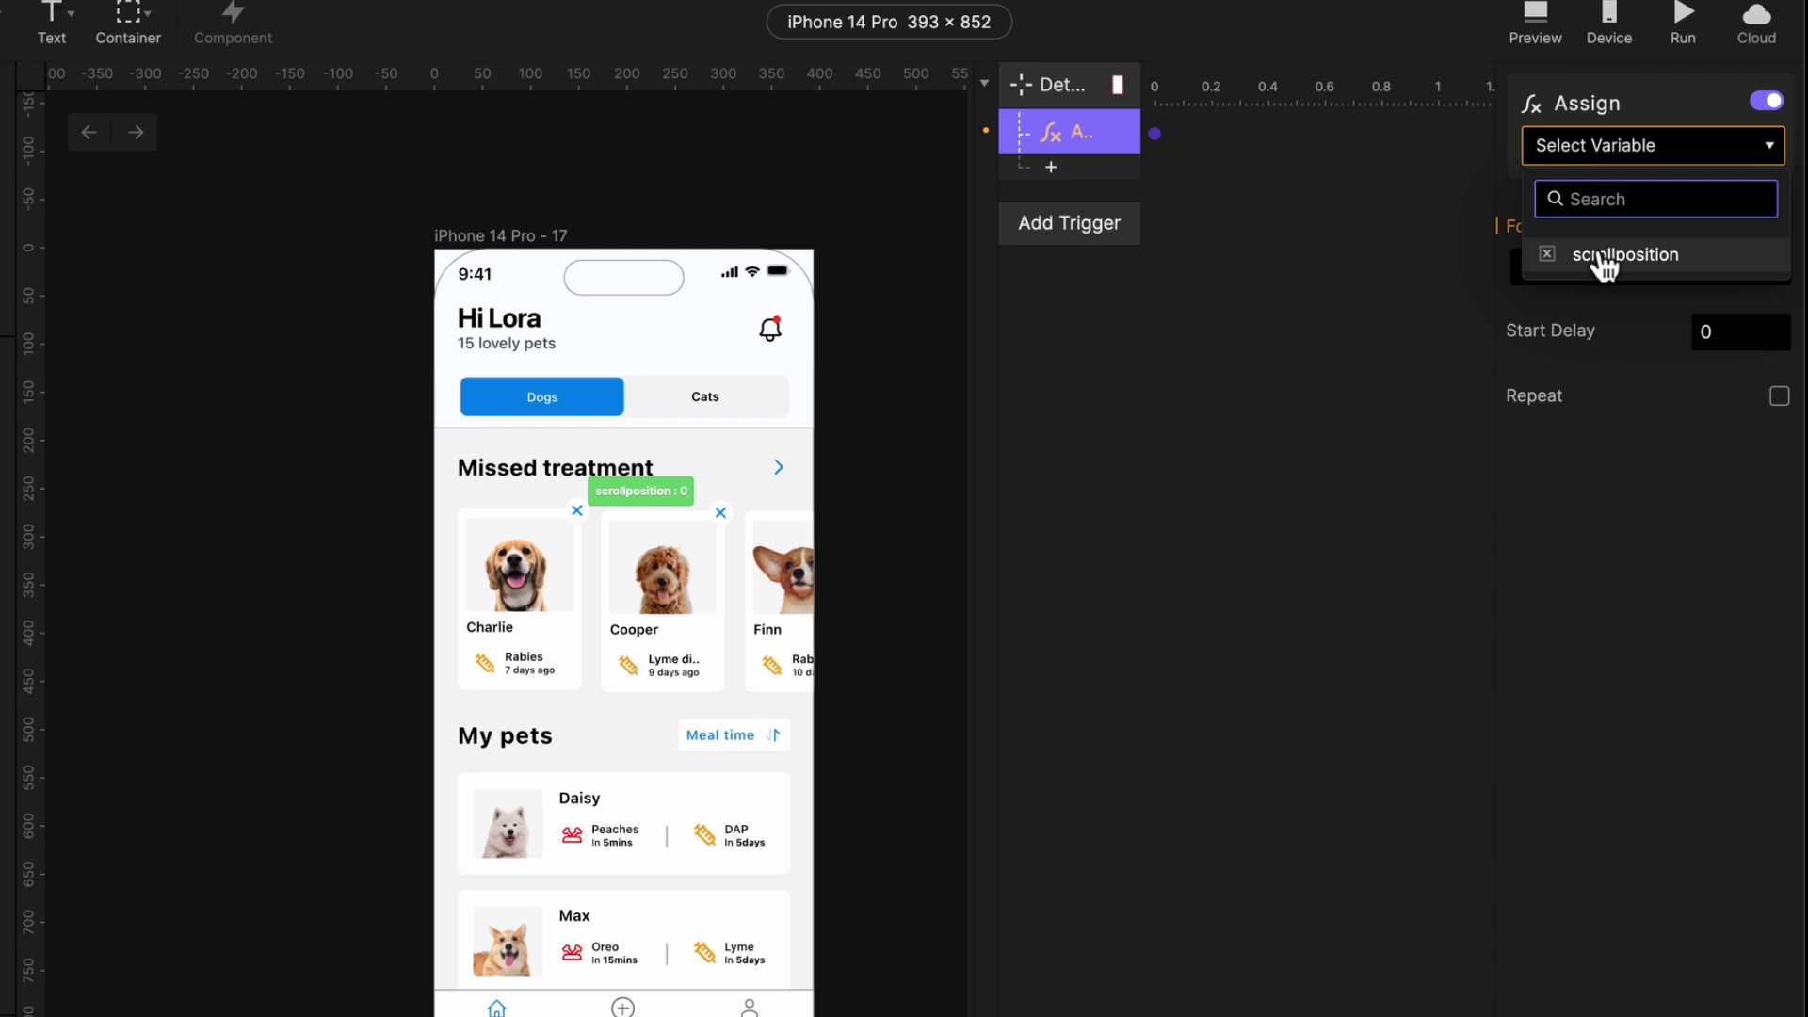
pyautogui.click(1716, 272)
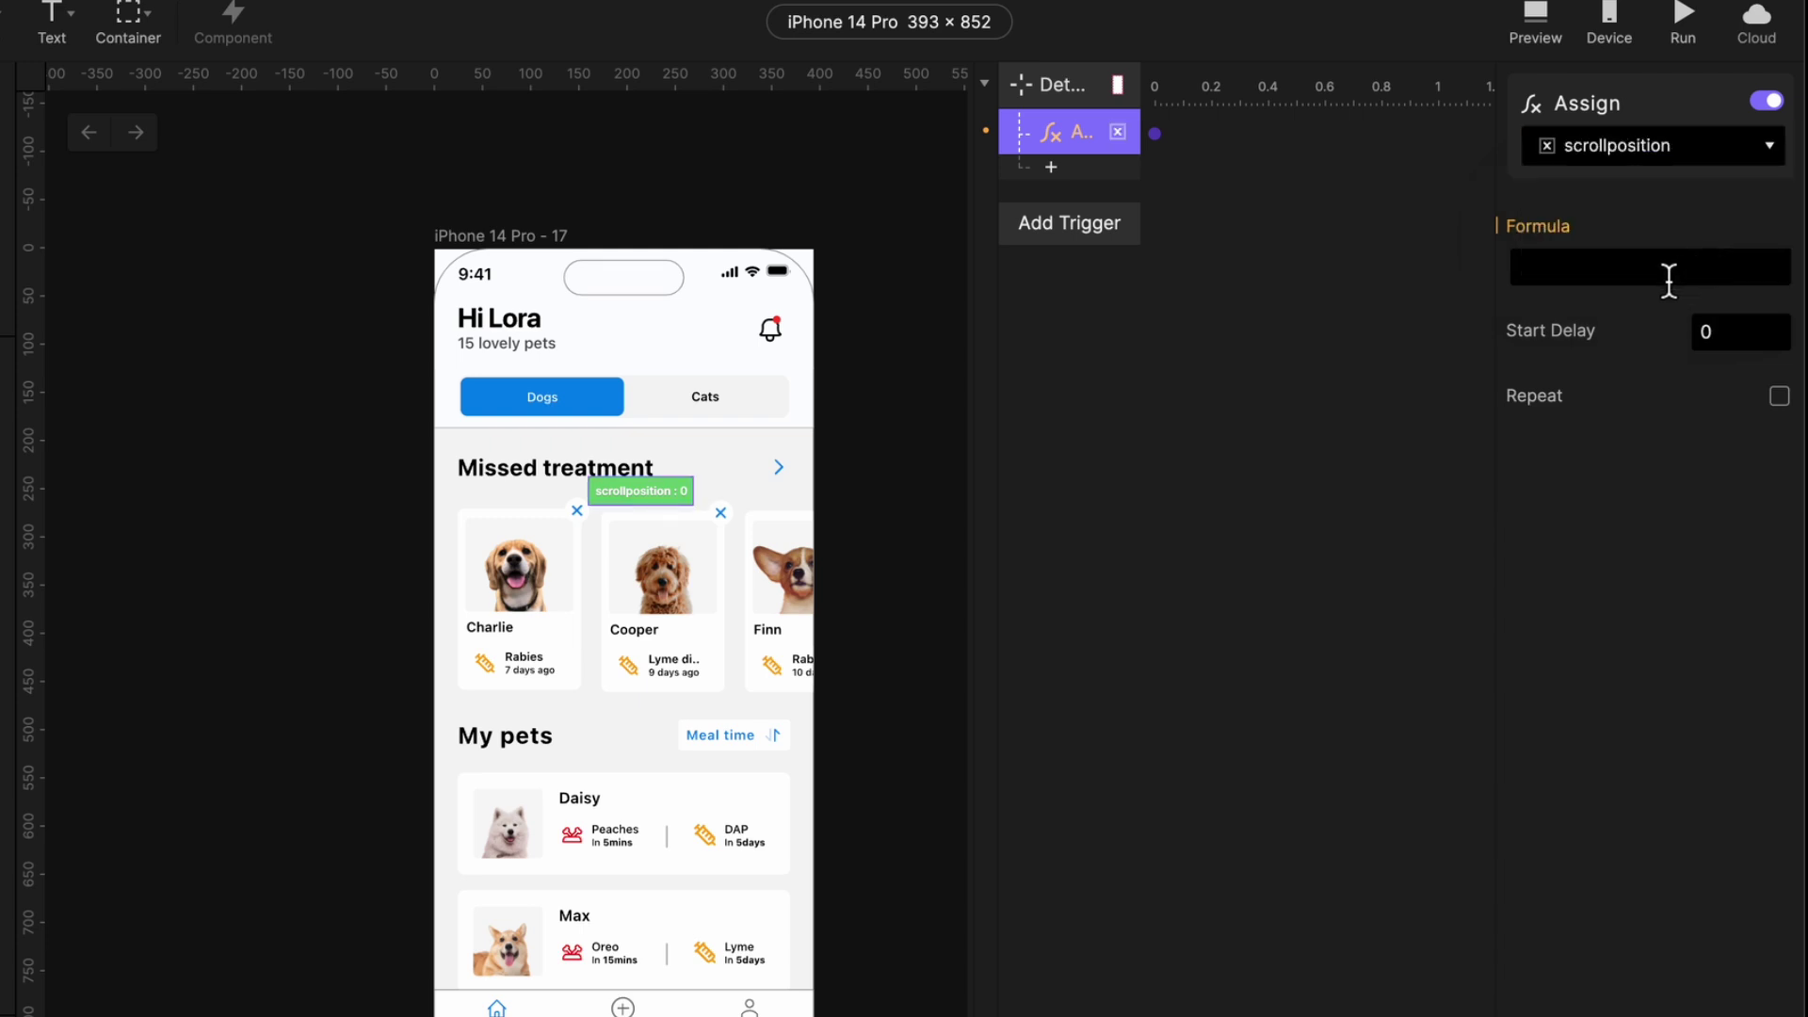
pyautogui.click(1668, 280)
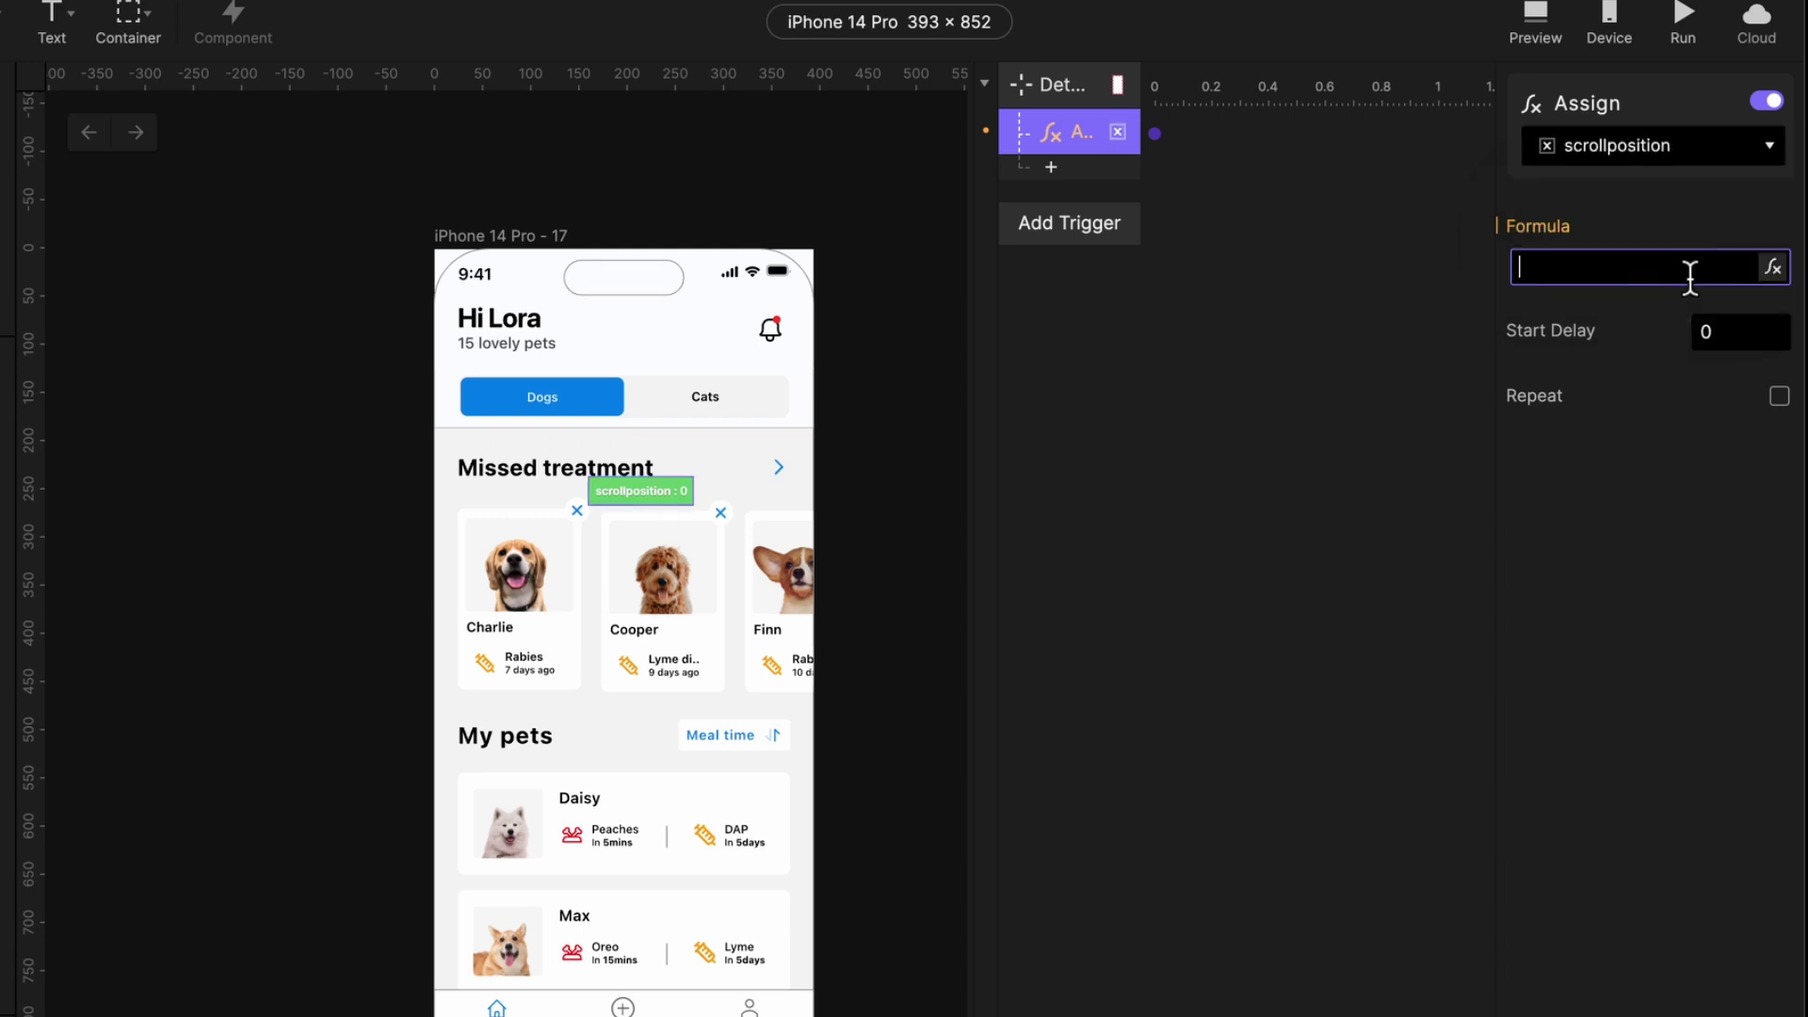
pyautogui.click(1782, 281)
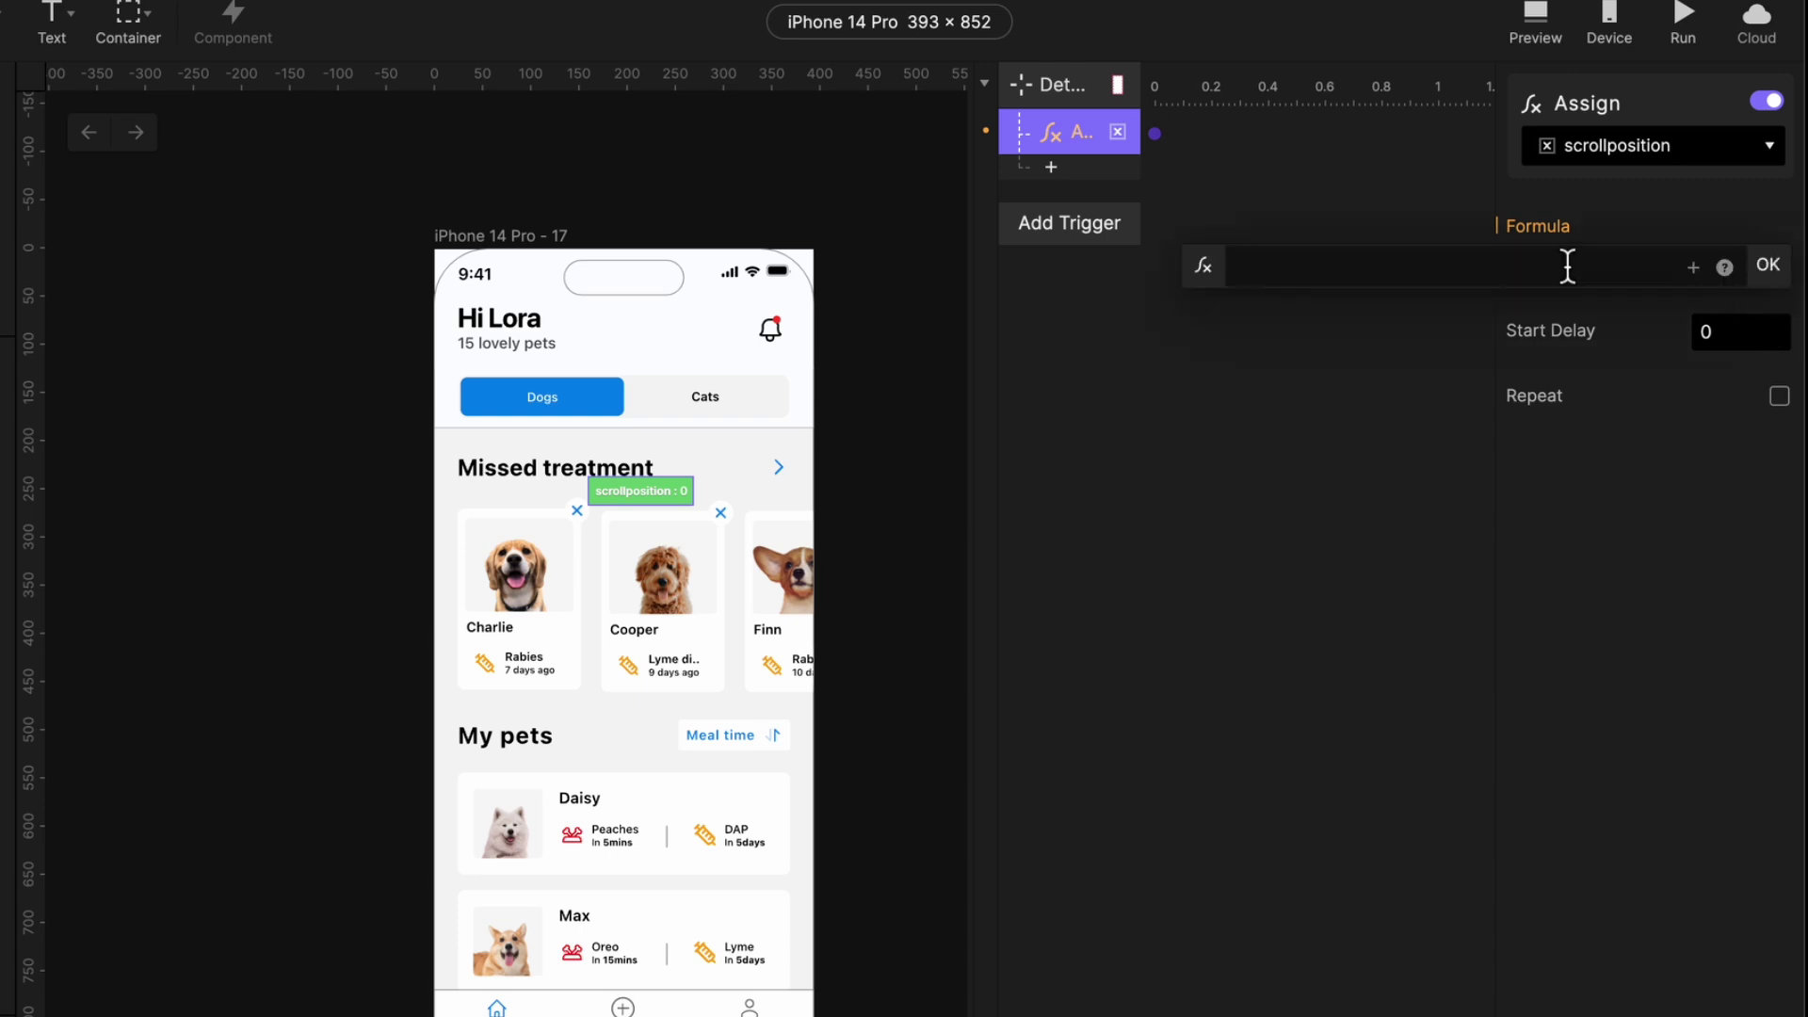
pyautogui.click(1693, 270)
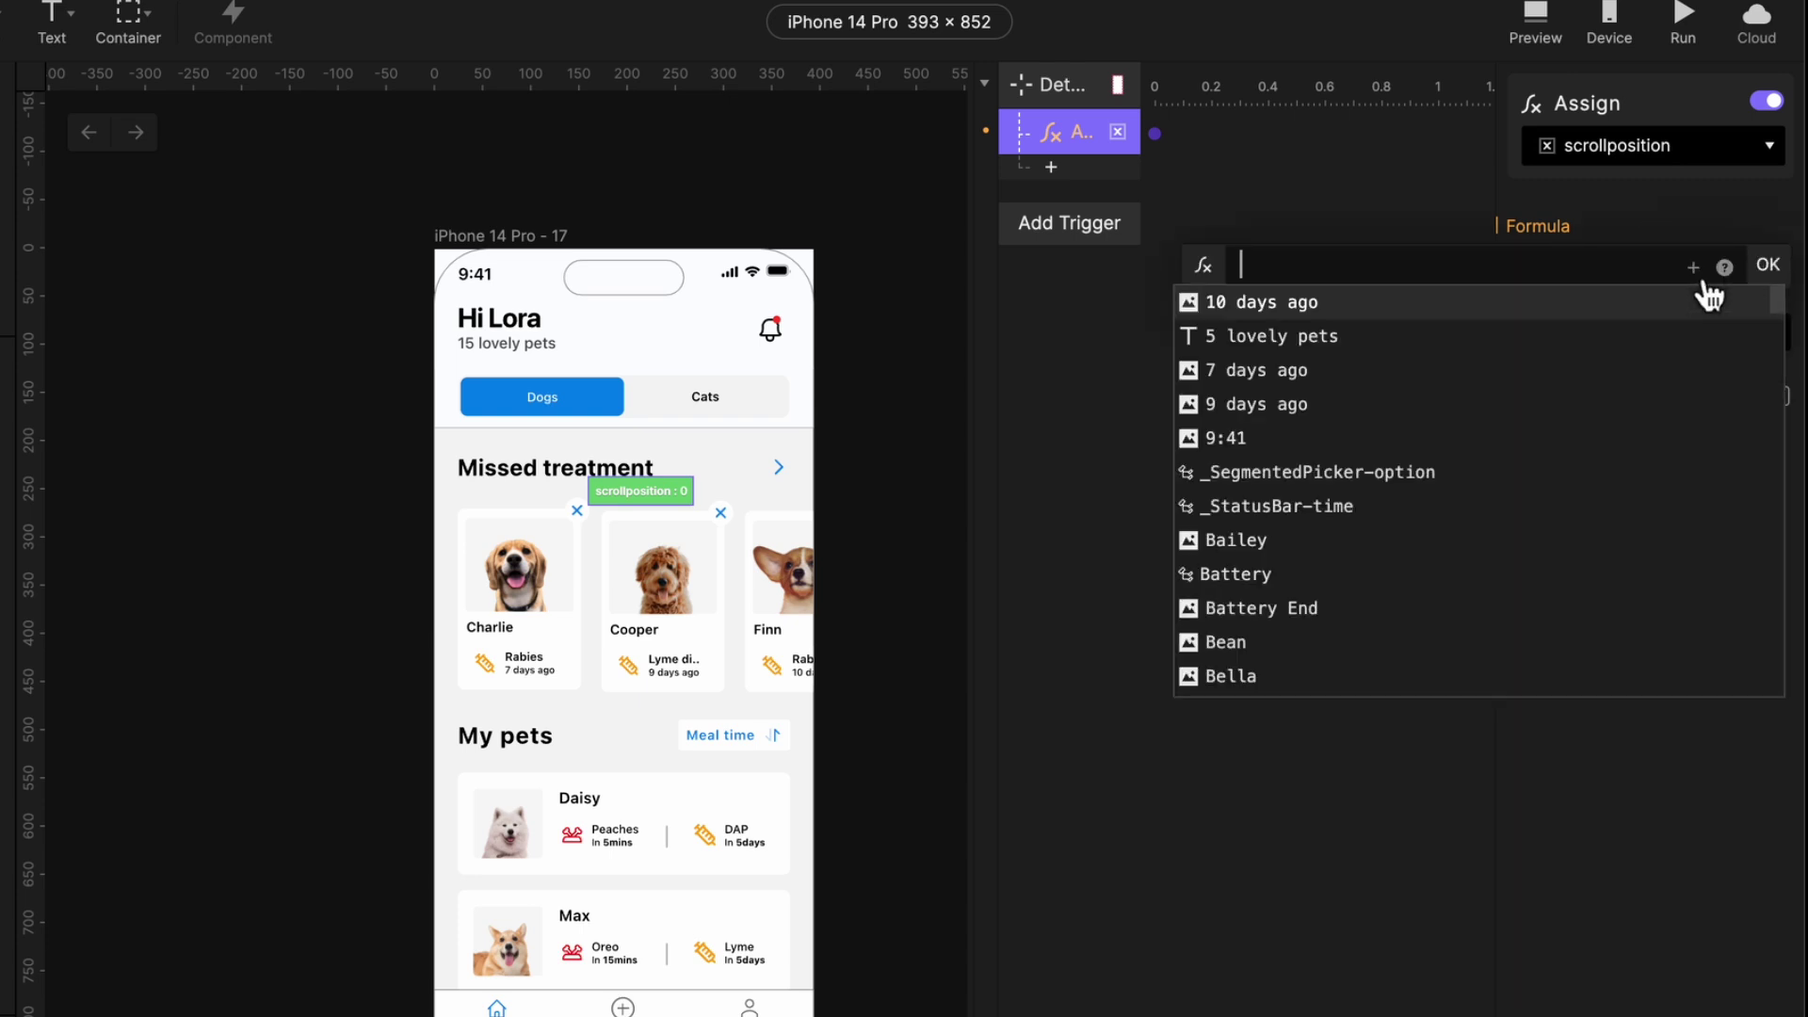
pyautogui.write('scroll')
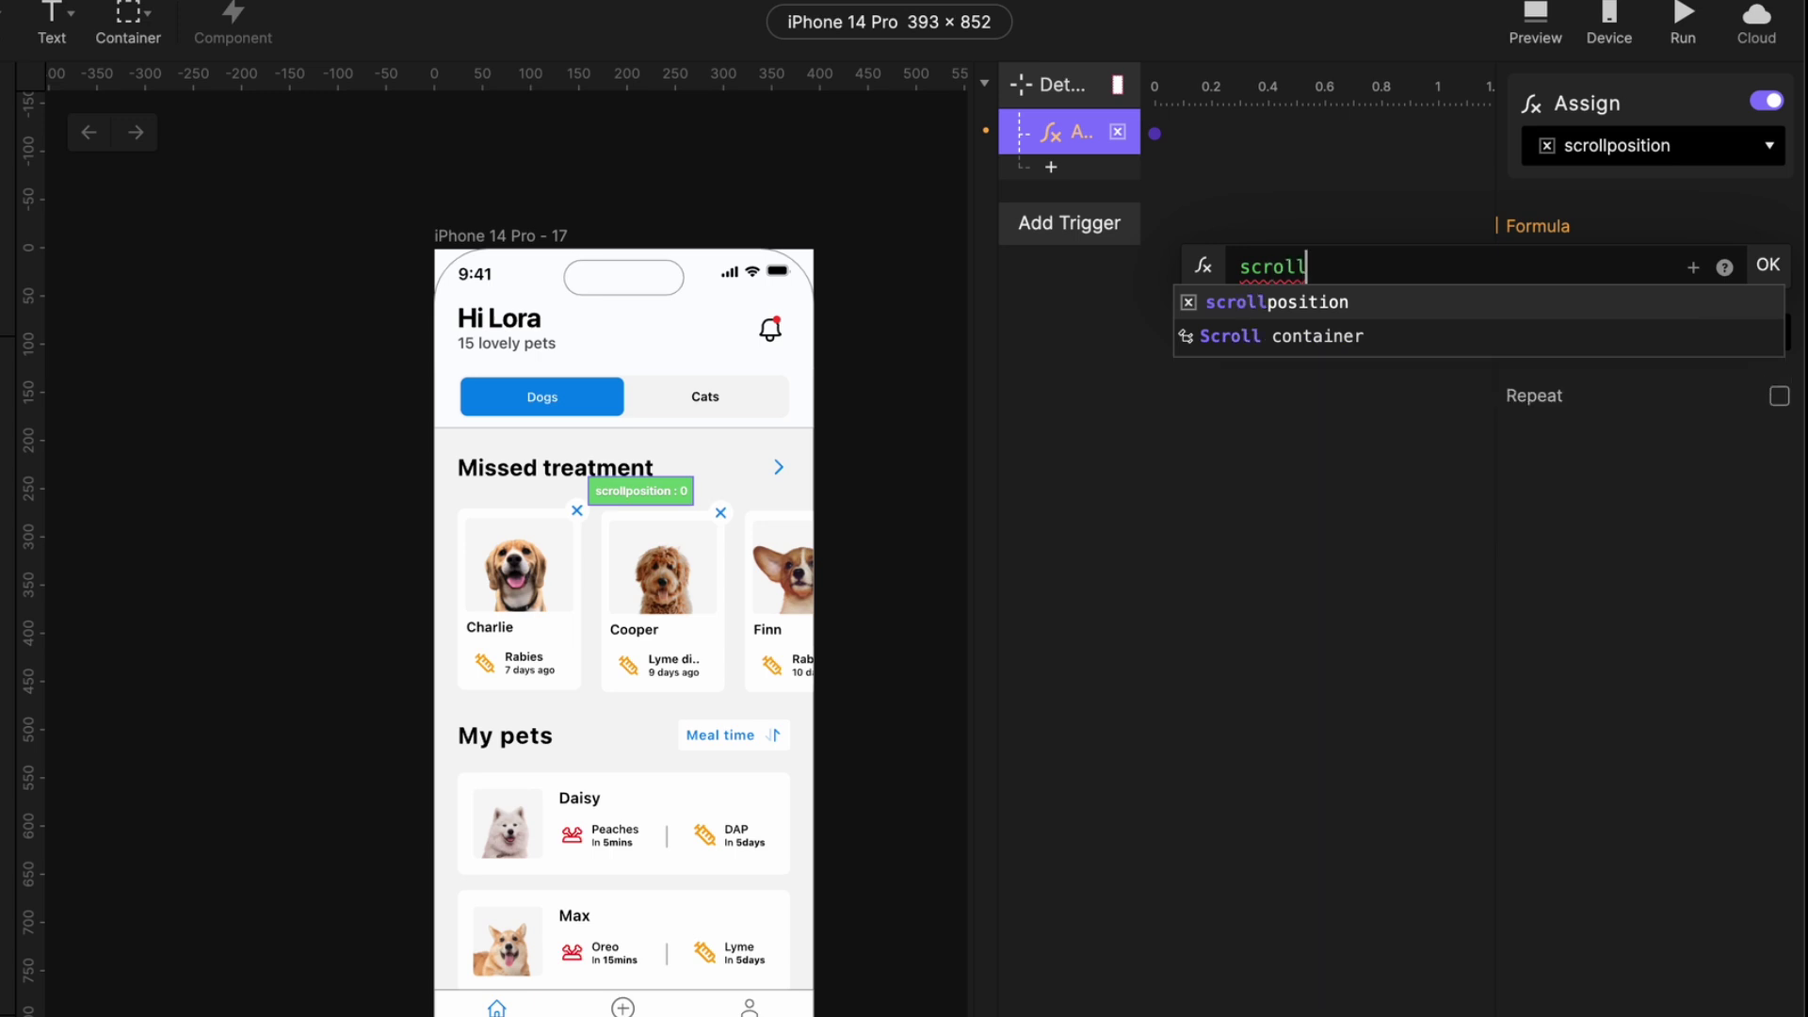
pyautogui.click(1597, 339)
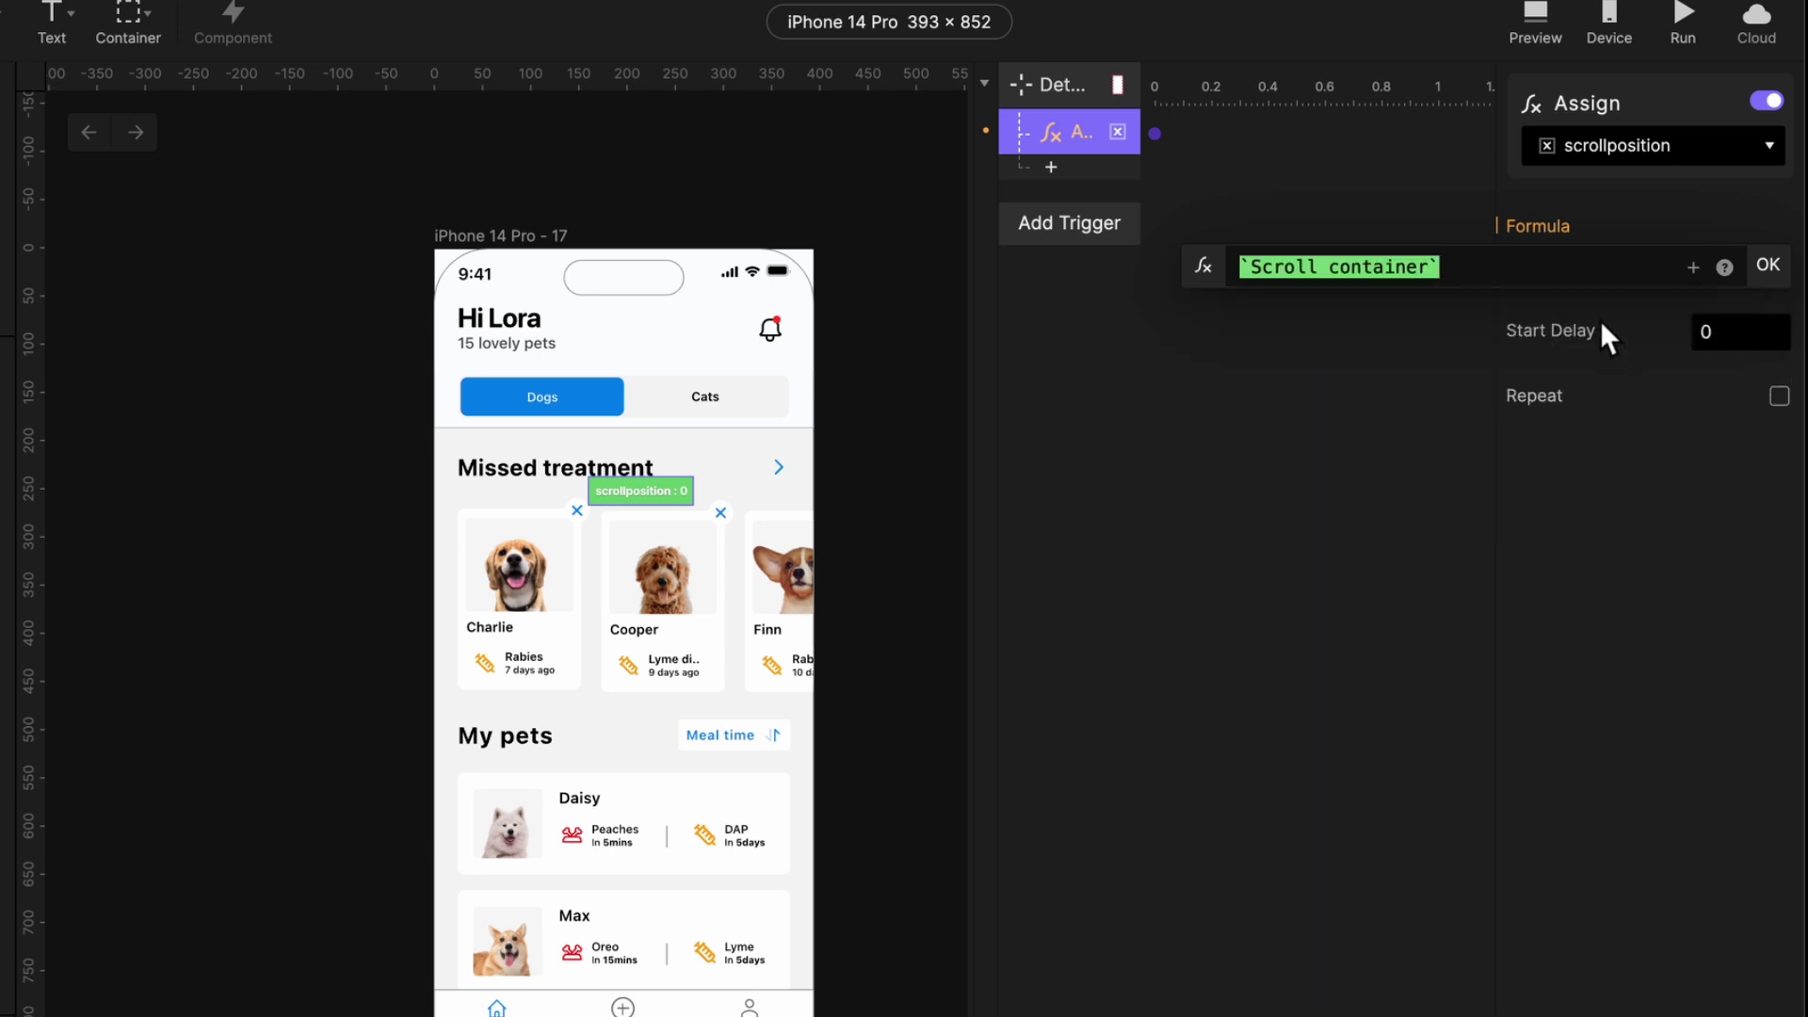
pyautogui.write('.')
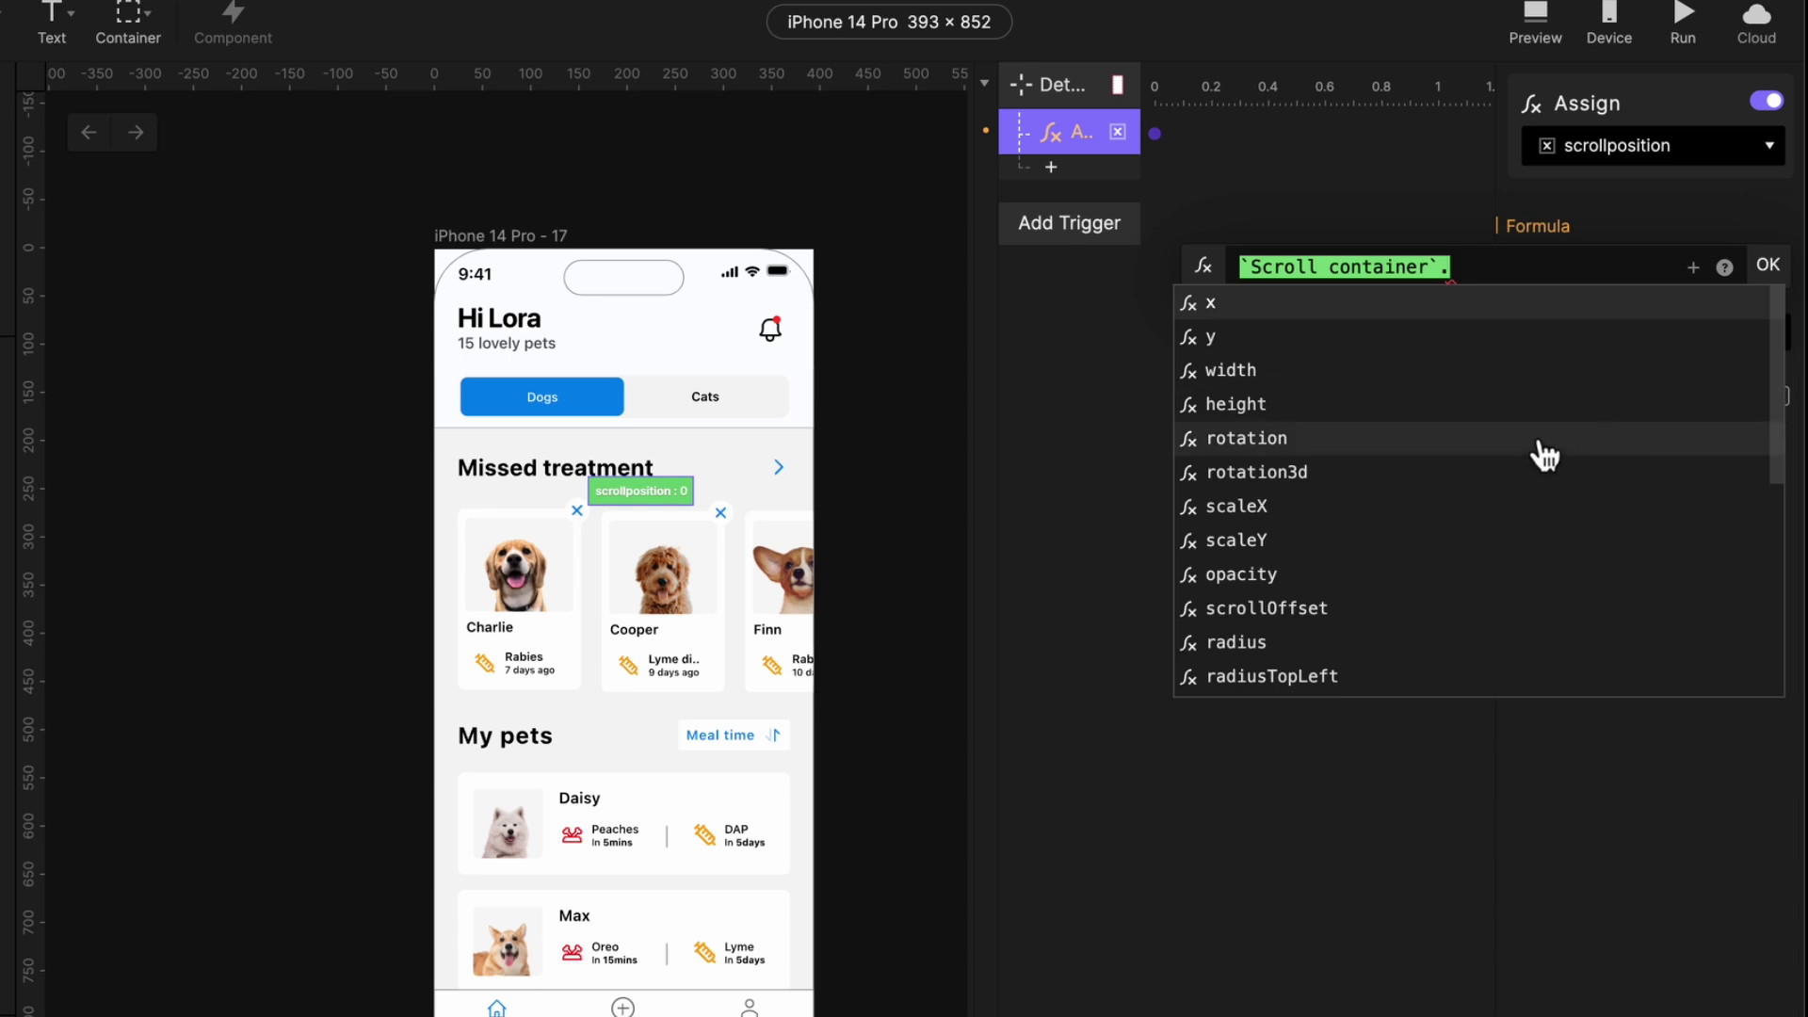
pyautogui.click(1362, 629)
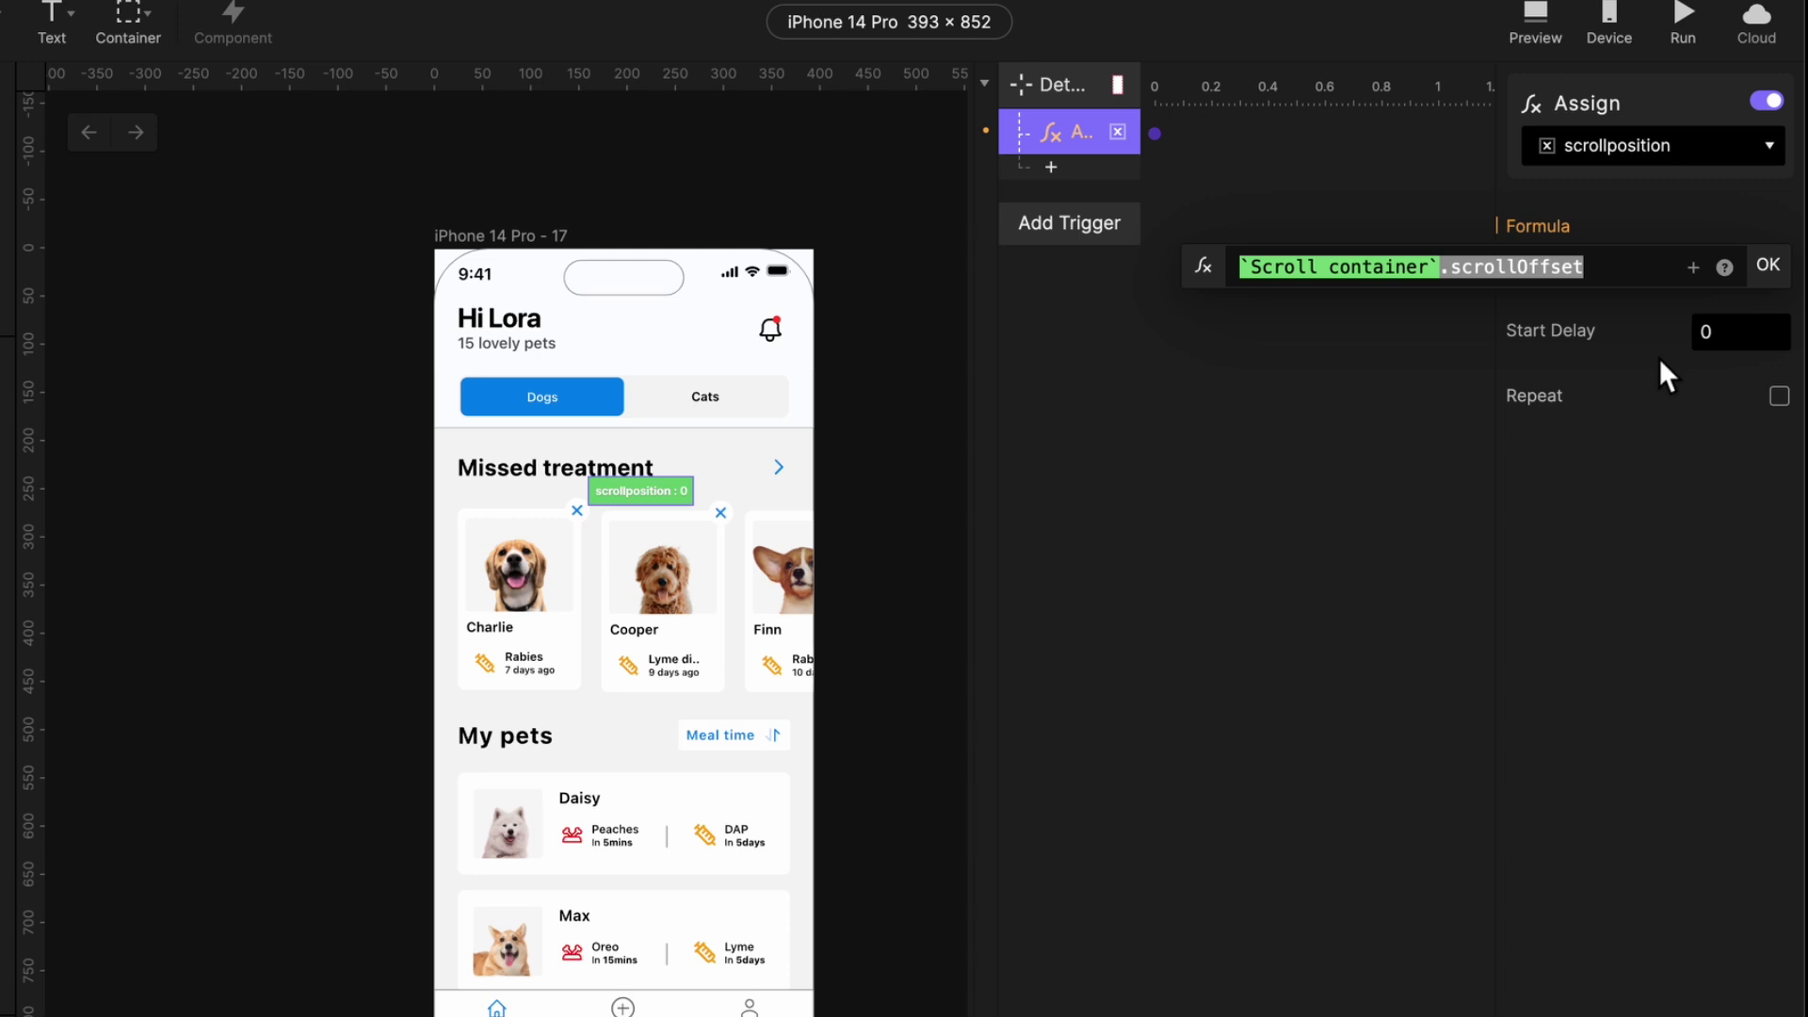
# - Confirm the formula, then preview and watch the badge climb to 400.05 and return to 0
pyautogui.click(1768, 265)
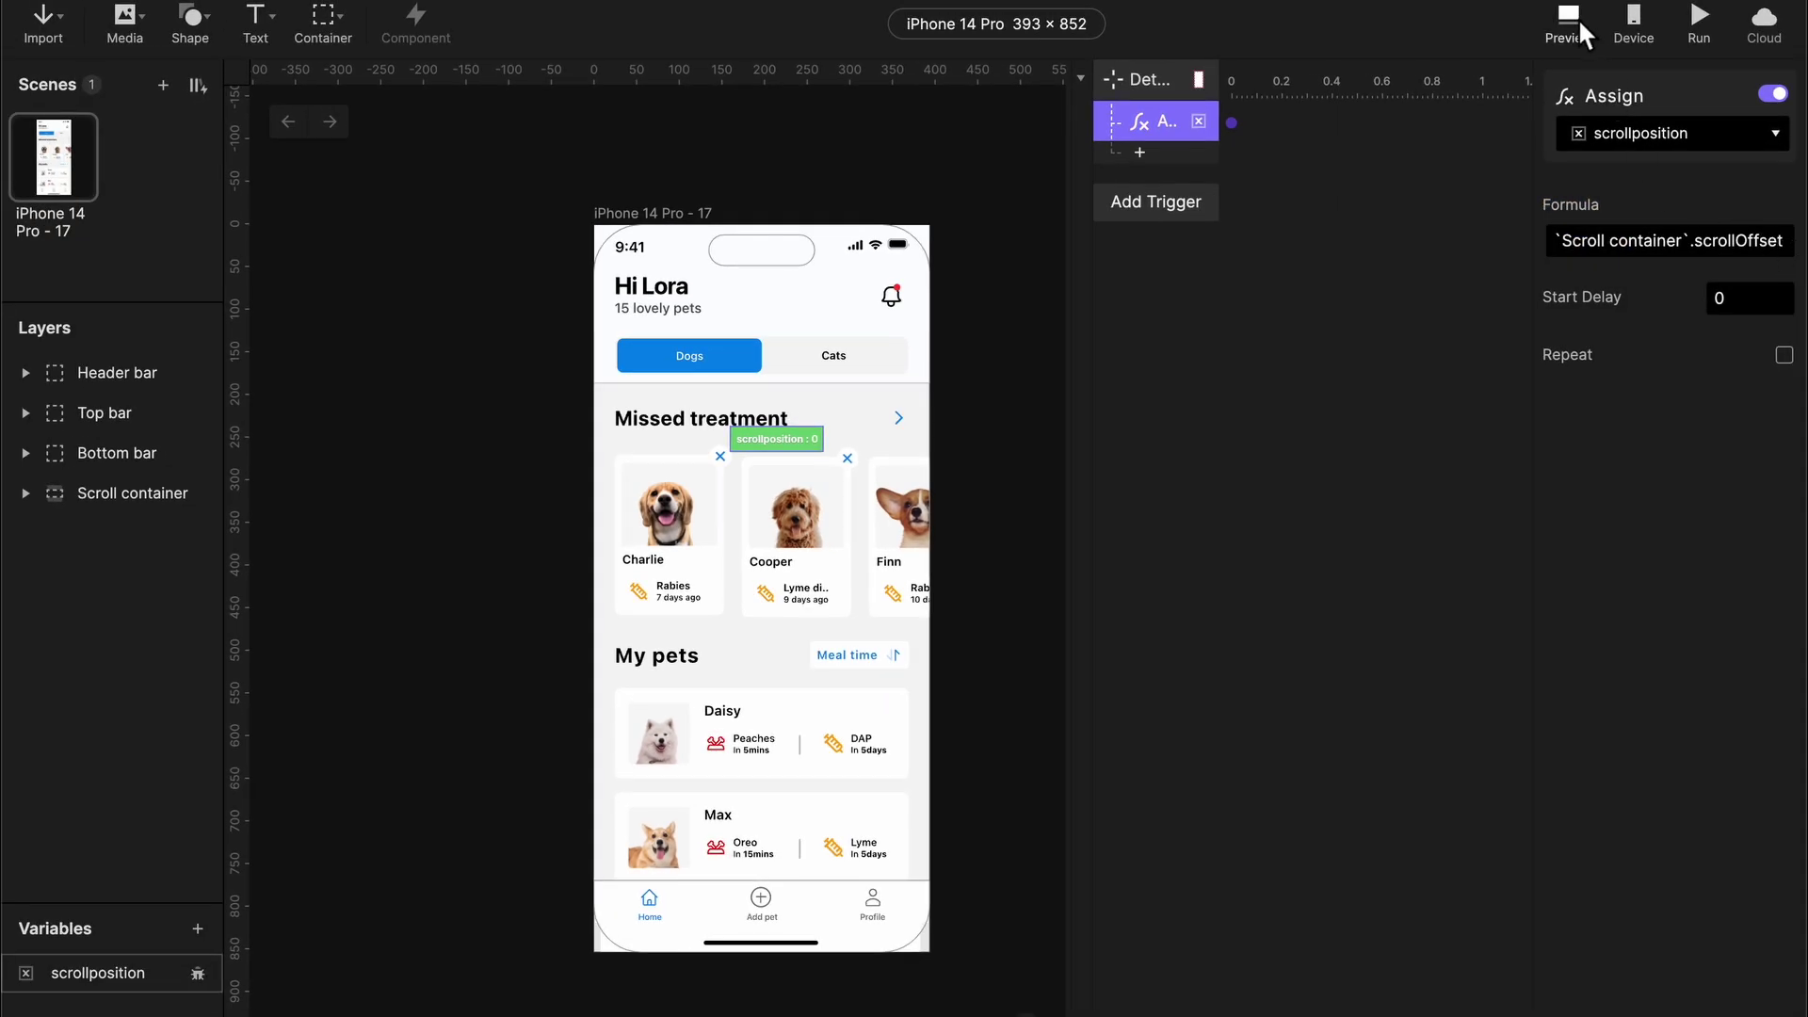
pyautogui.click(1582, 35)
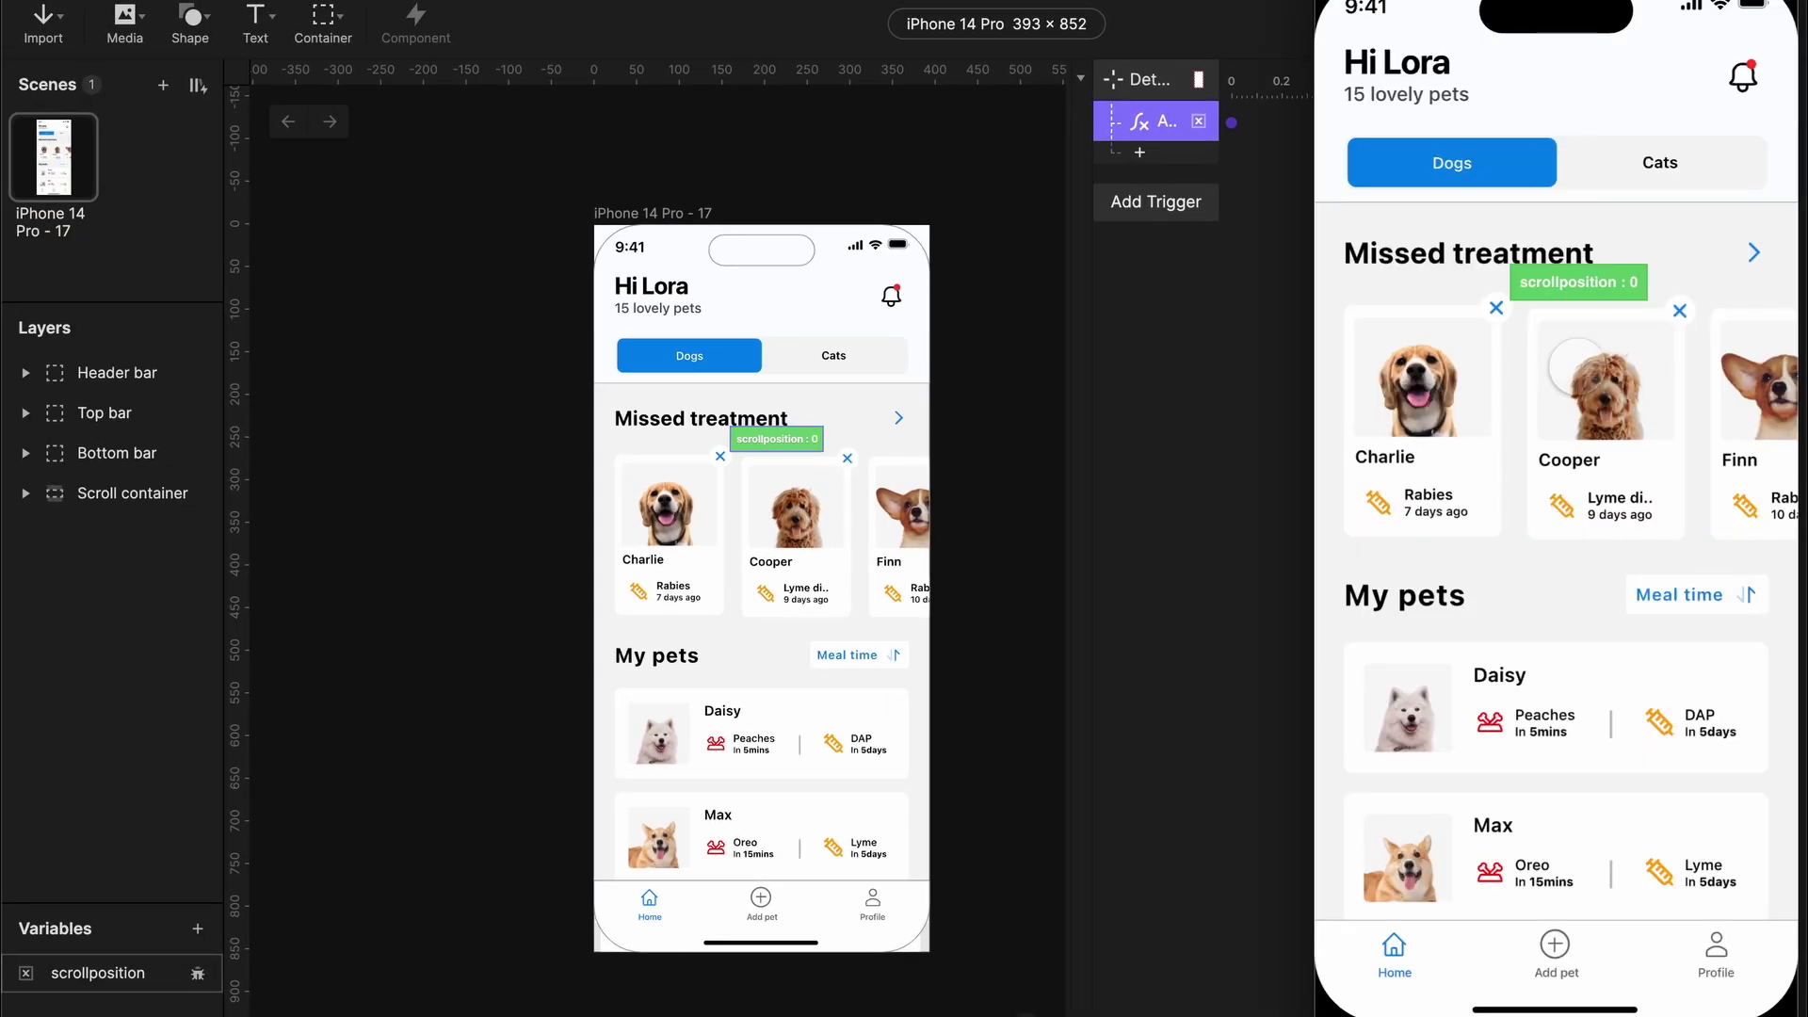
pyautogui.scroll(-2, 1536, 566)
pyautogui.scroll(-3, 1536, 566)
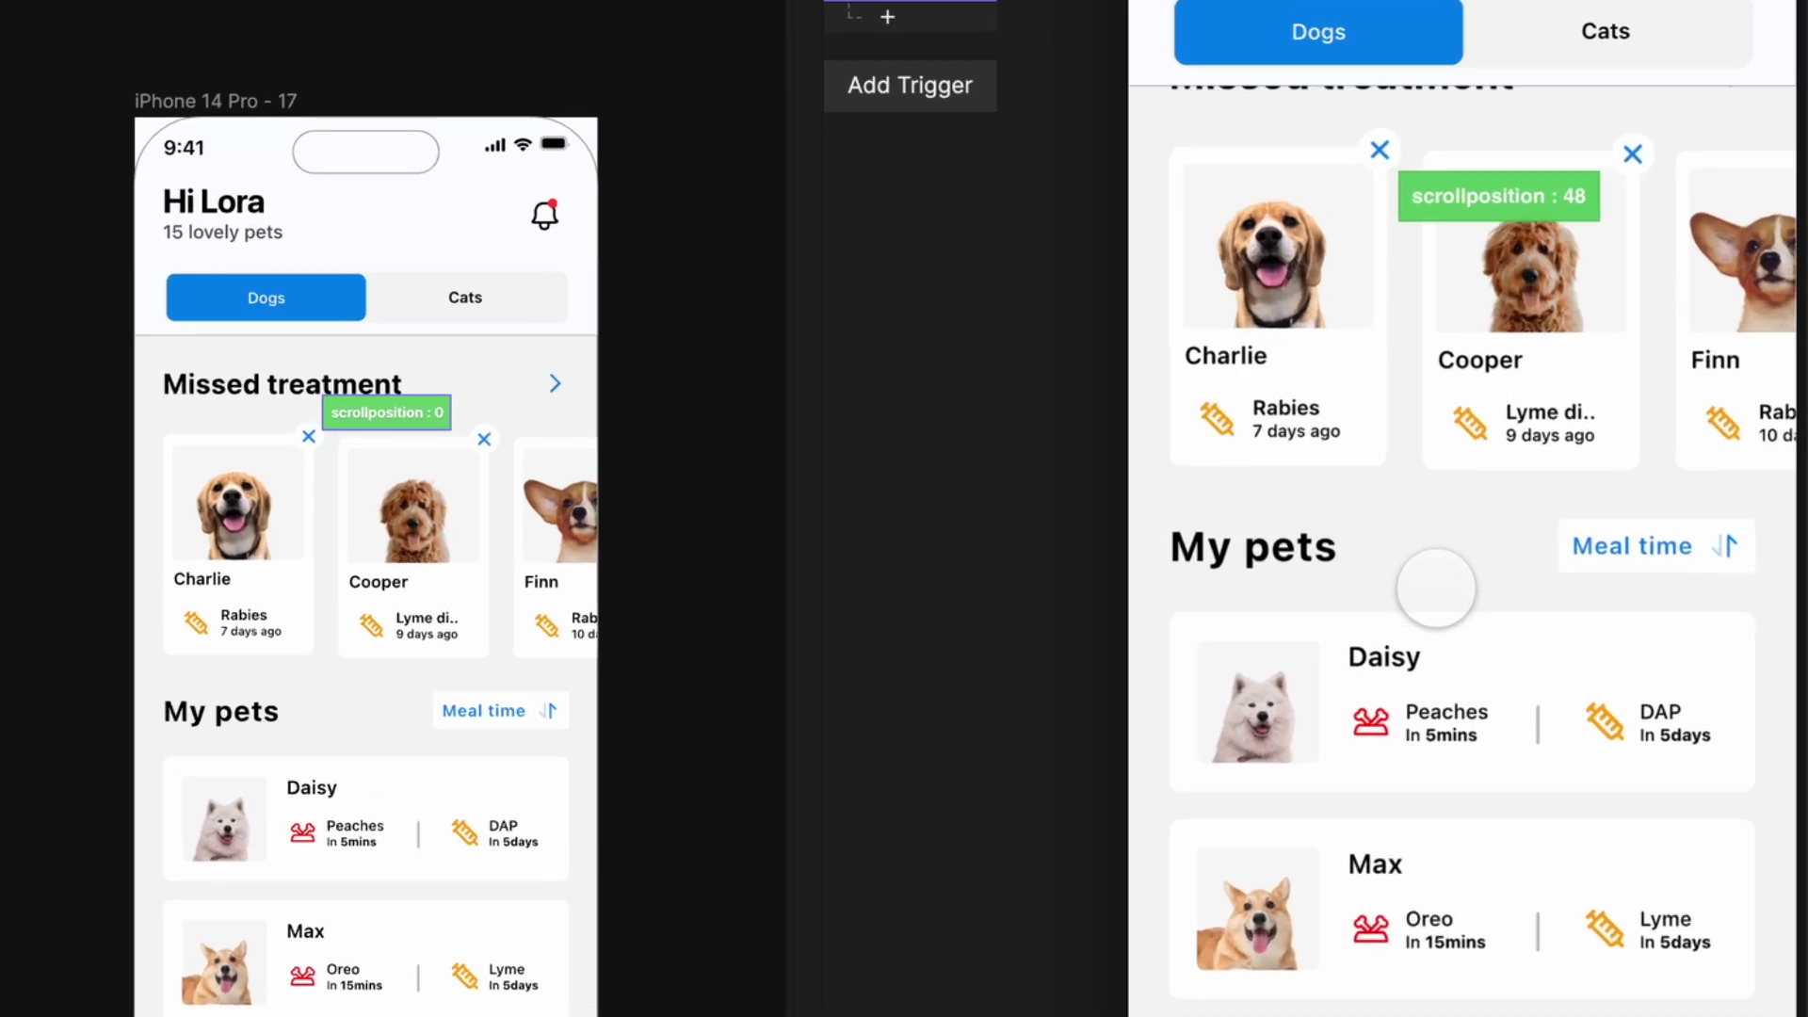
pyautogui.scroll(-5, 1438, 581)
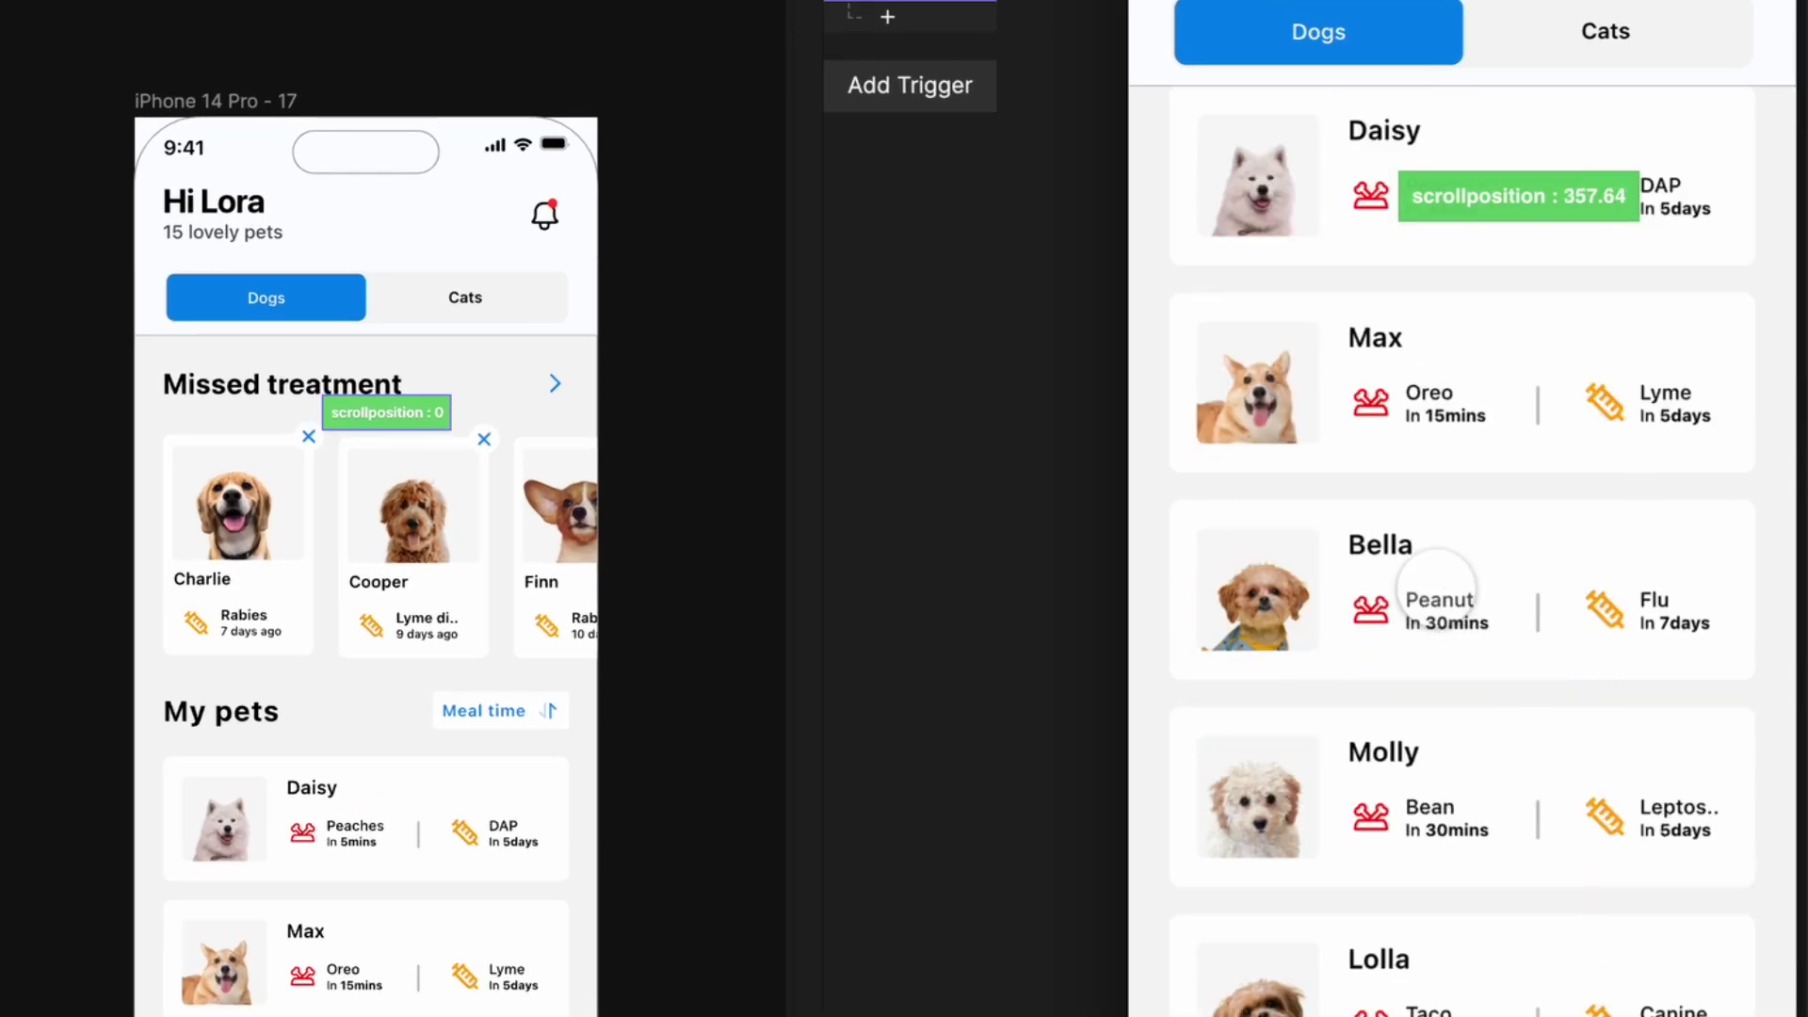
pyautogui.scroll(-1, 1438, 581)
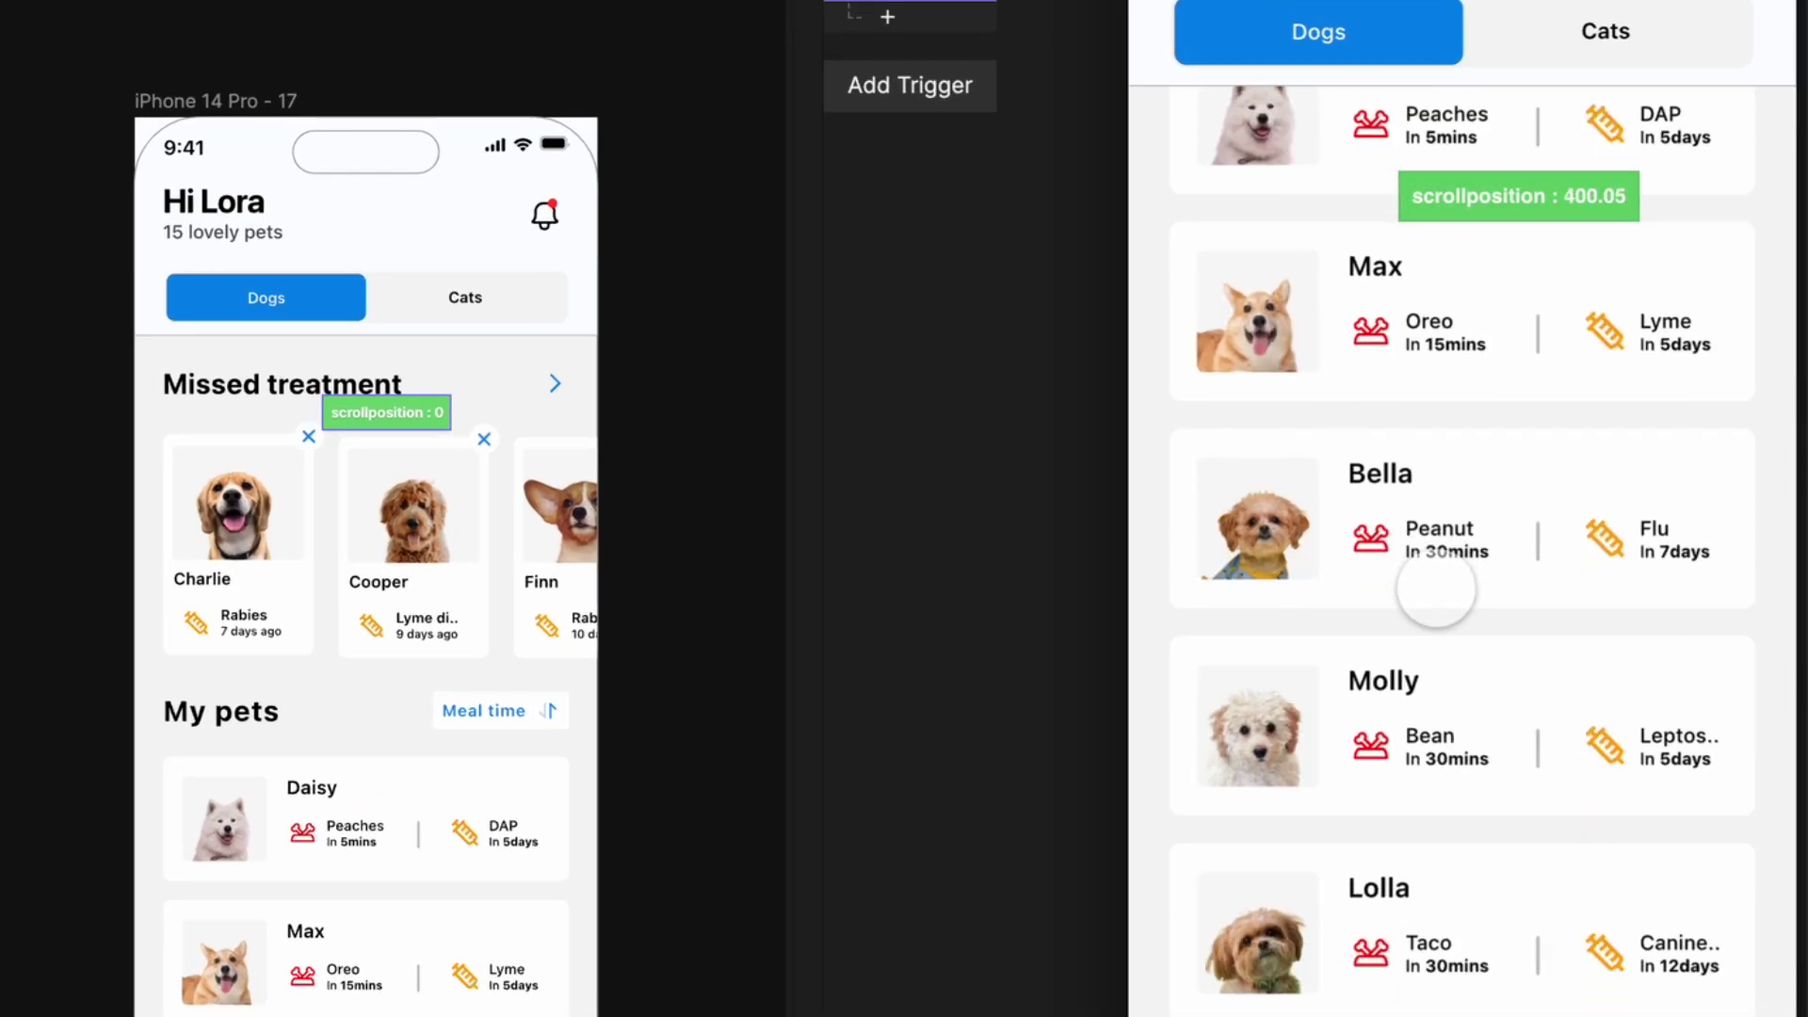
pyautogui.scroll(7, 1436, 589)
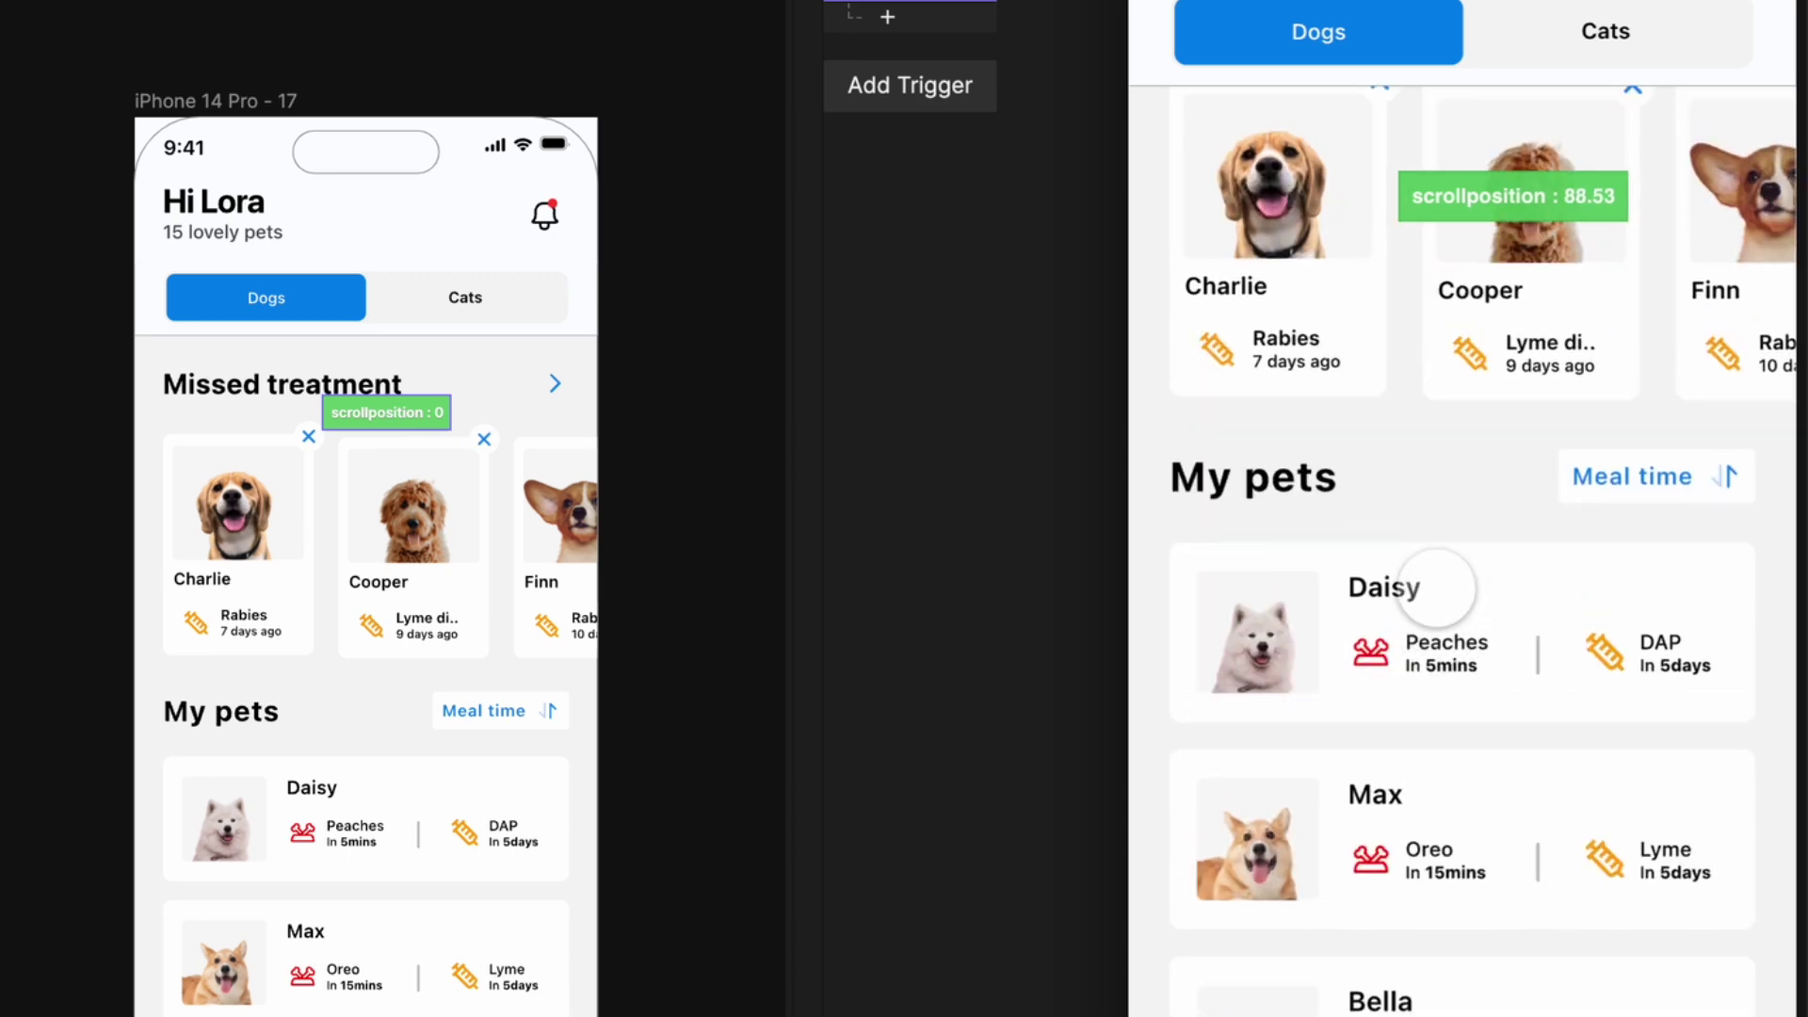
pyautogui.scroll(1, 1436, 589)
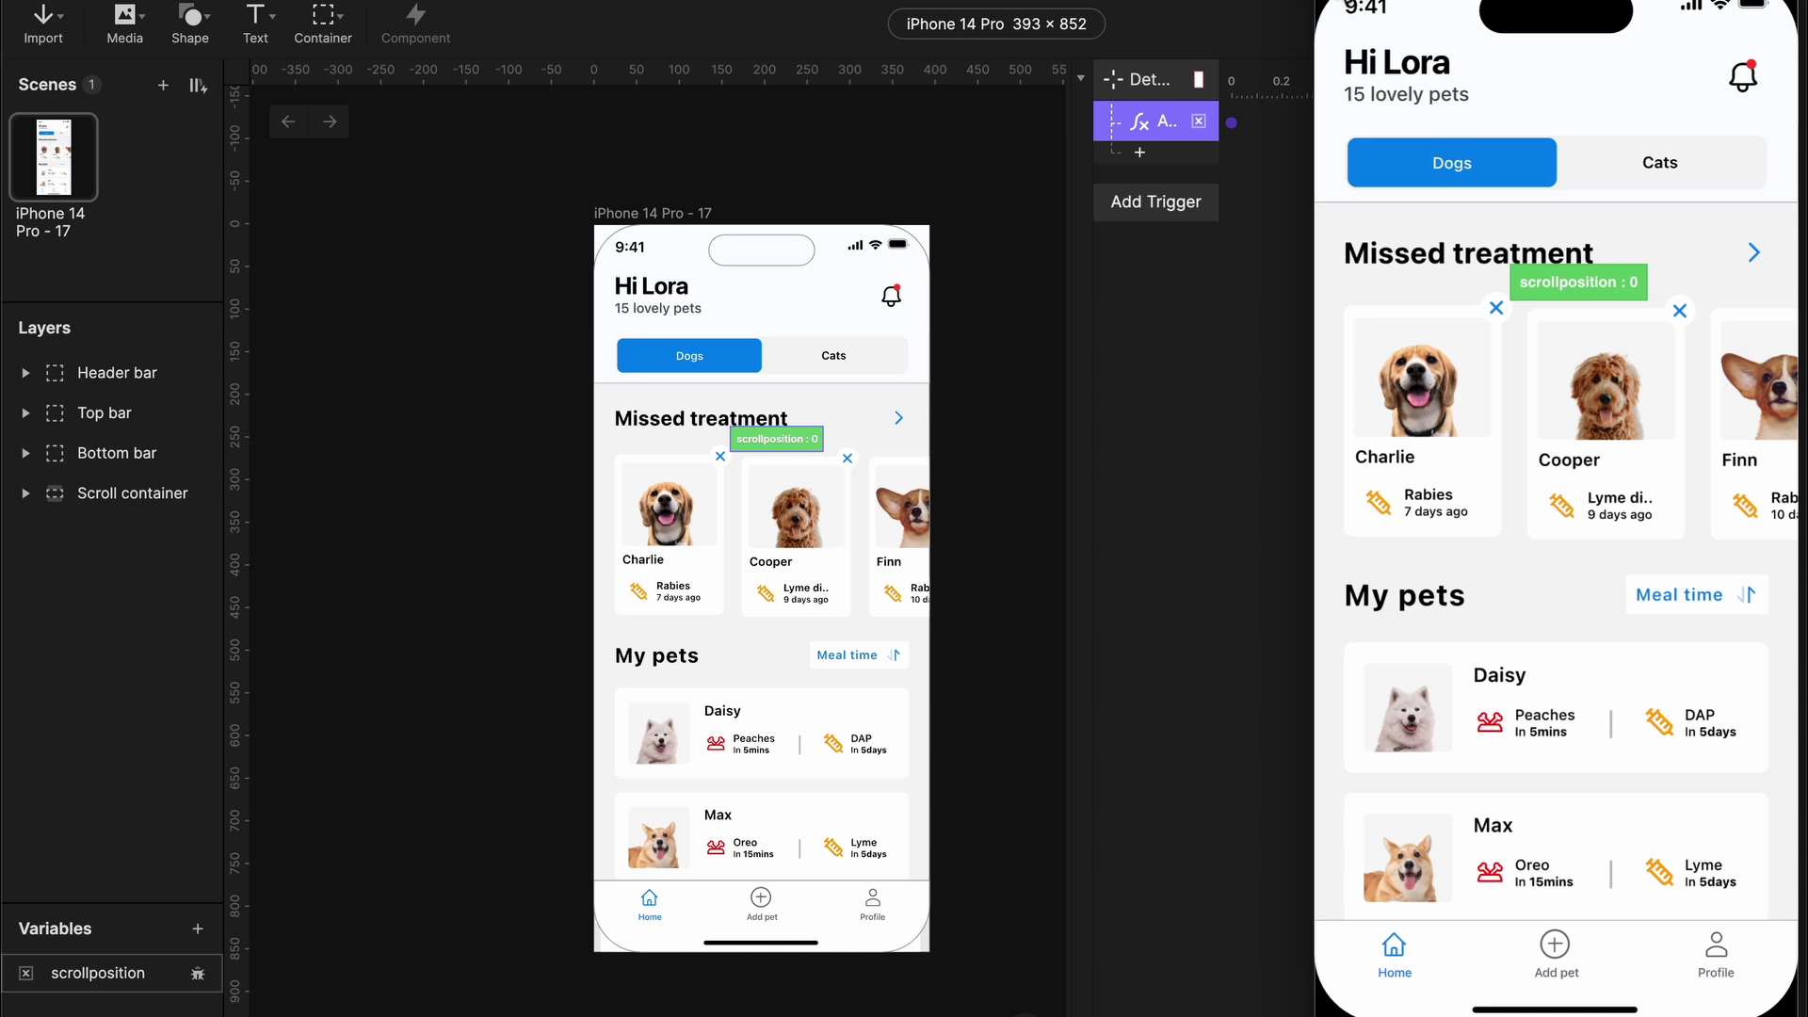
# - Close the preview and add a Condition to the Detect trigger
pyautogui.press('Escape')
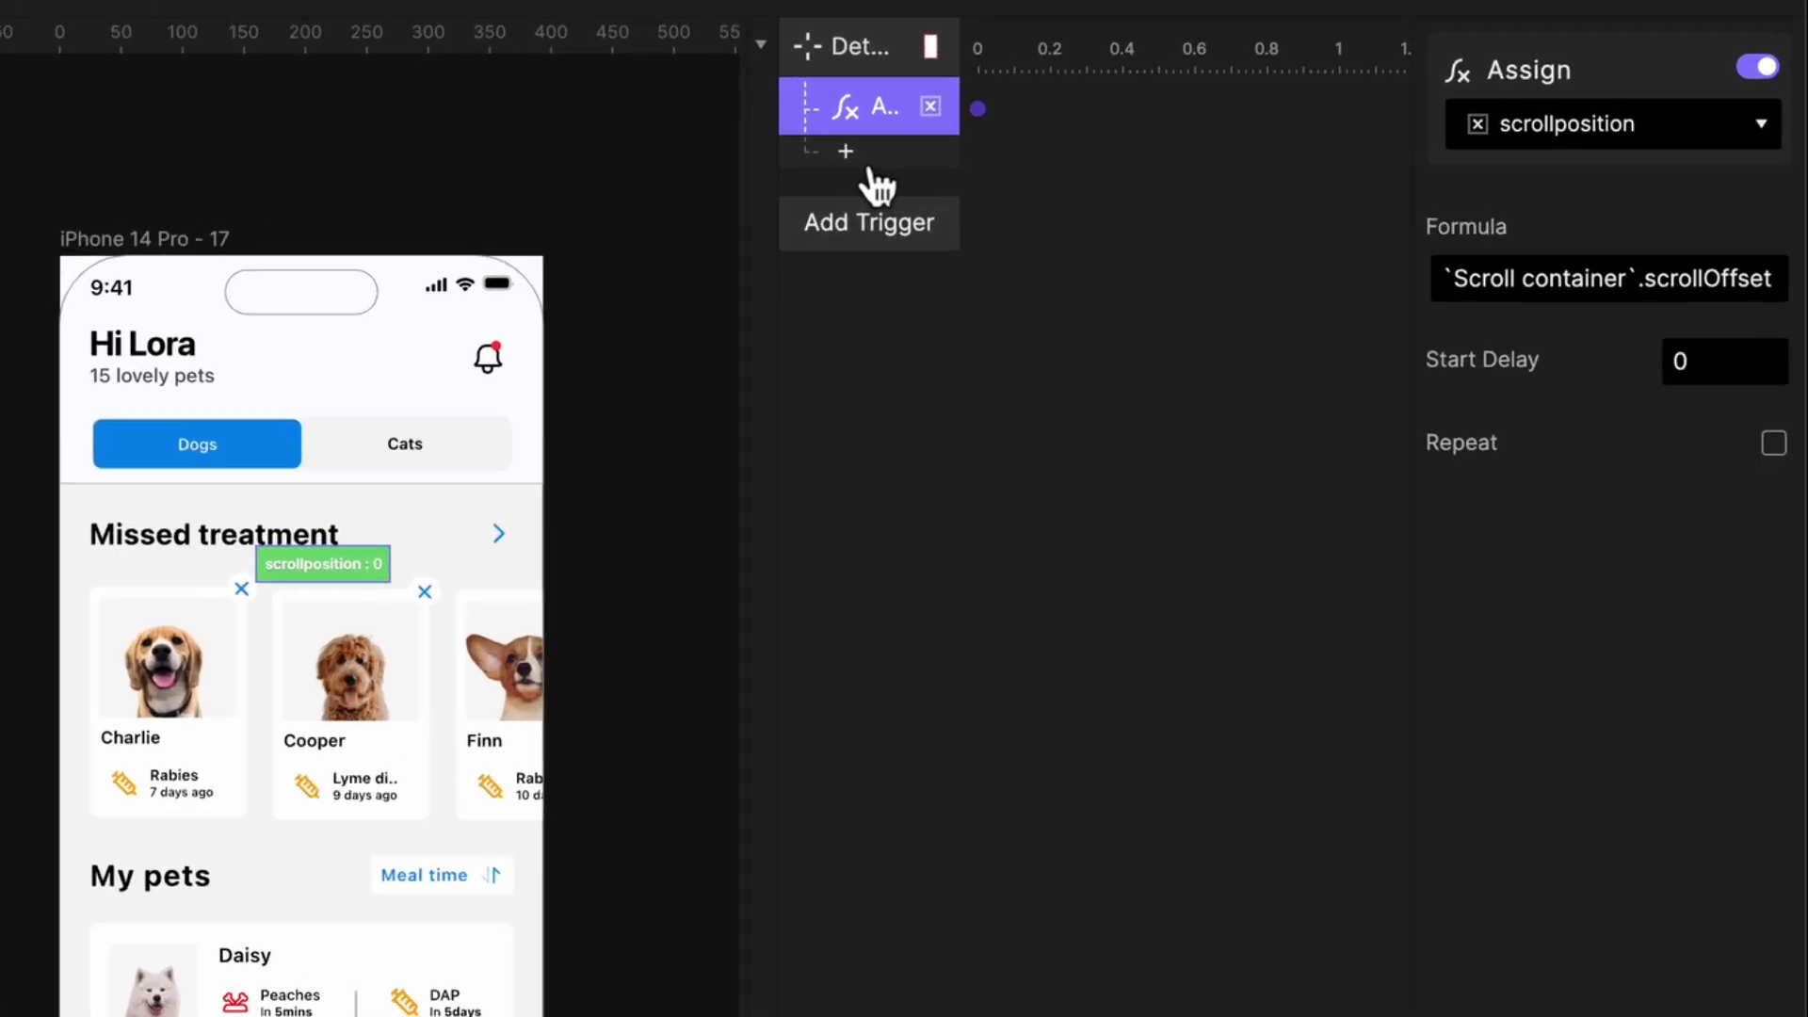
pyautogui.click(871, 171)
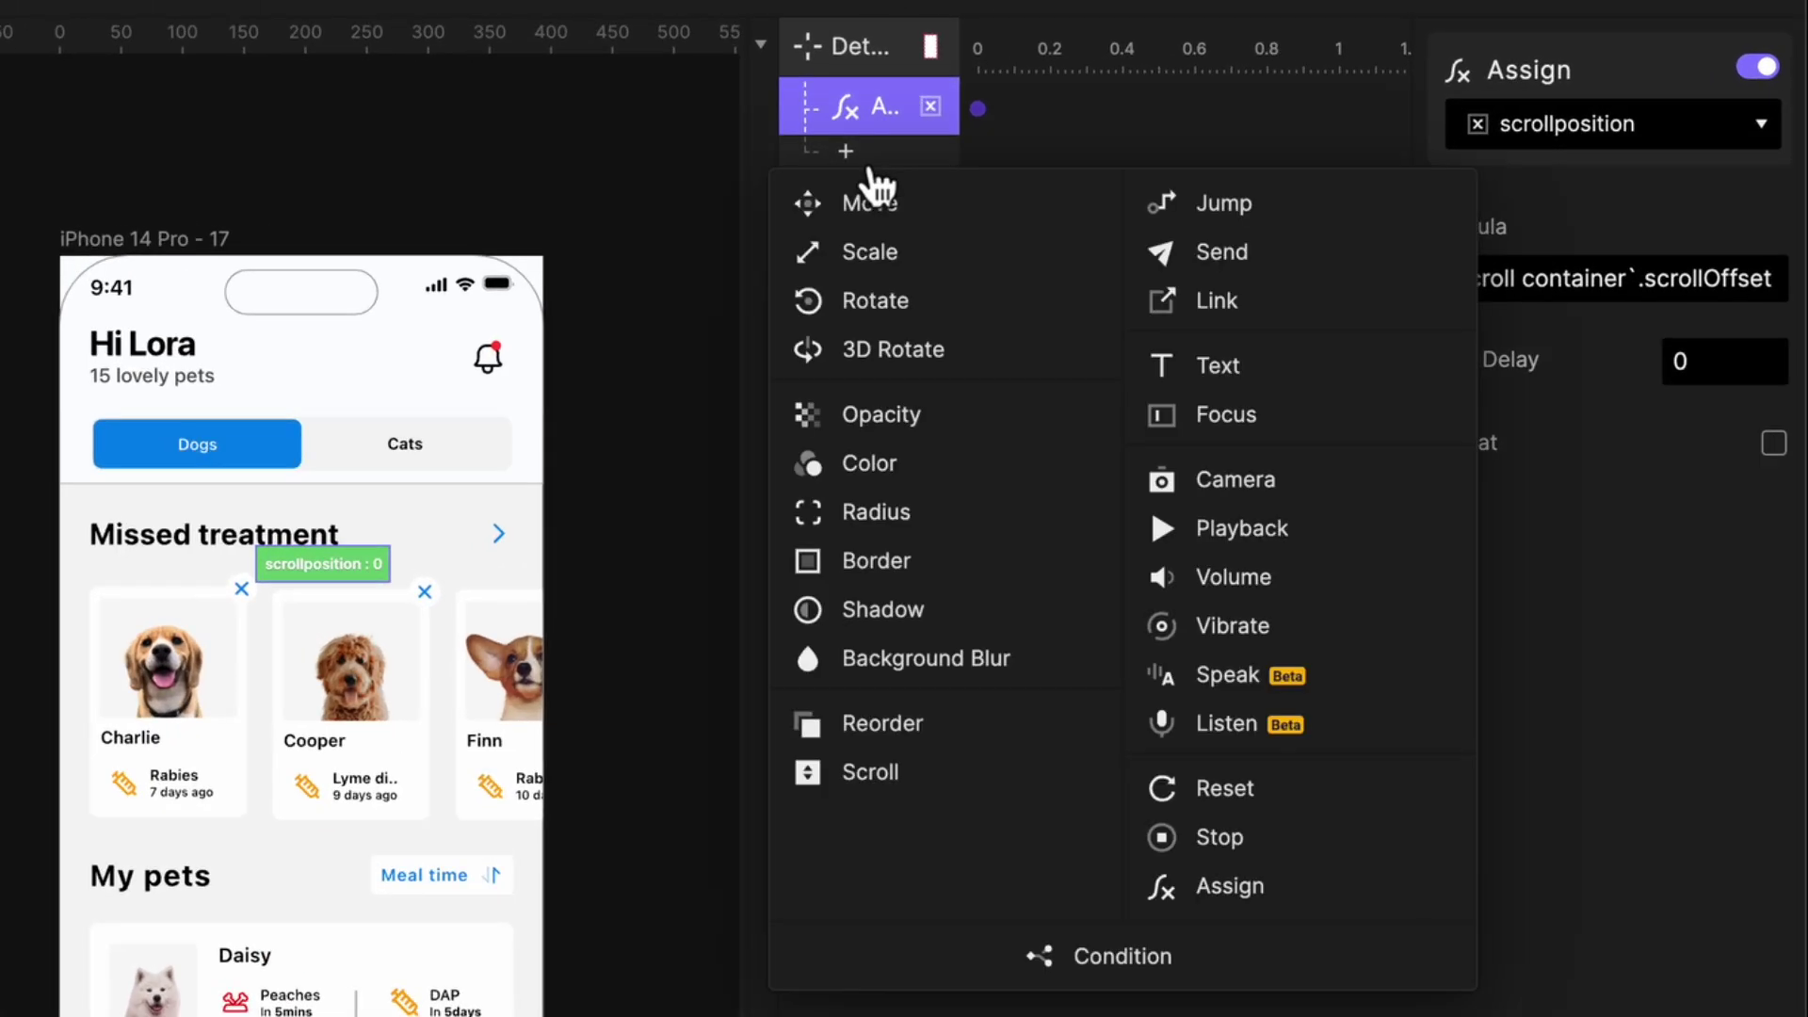
pyautogui.click(1123, 956)
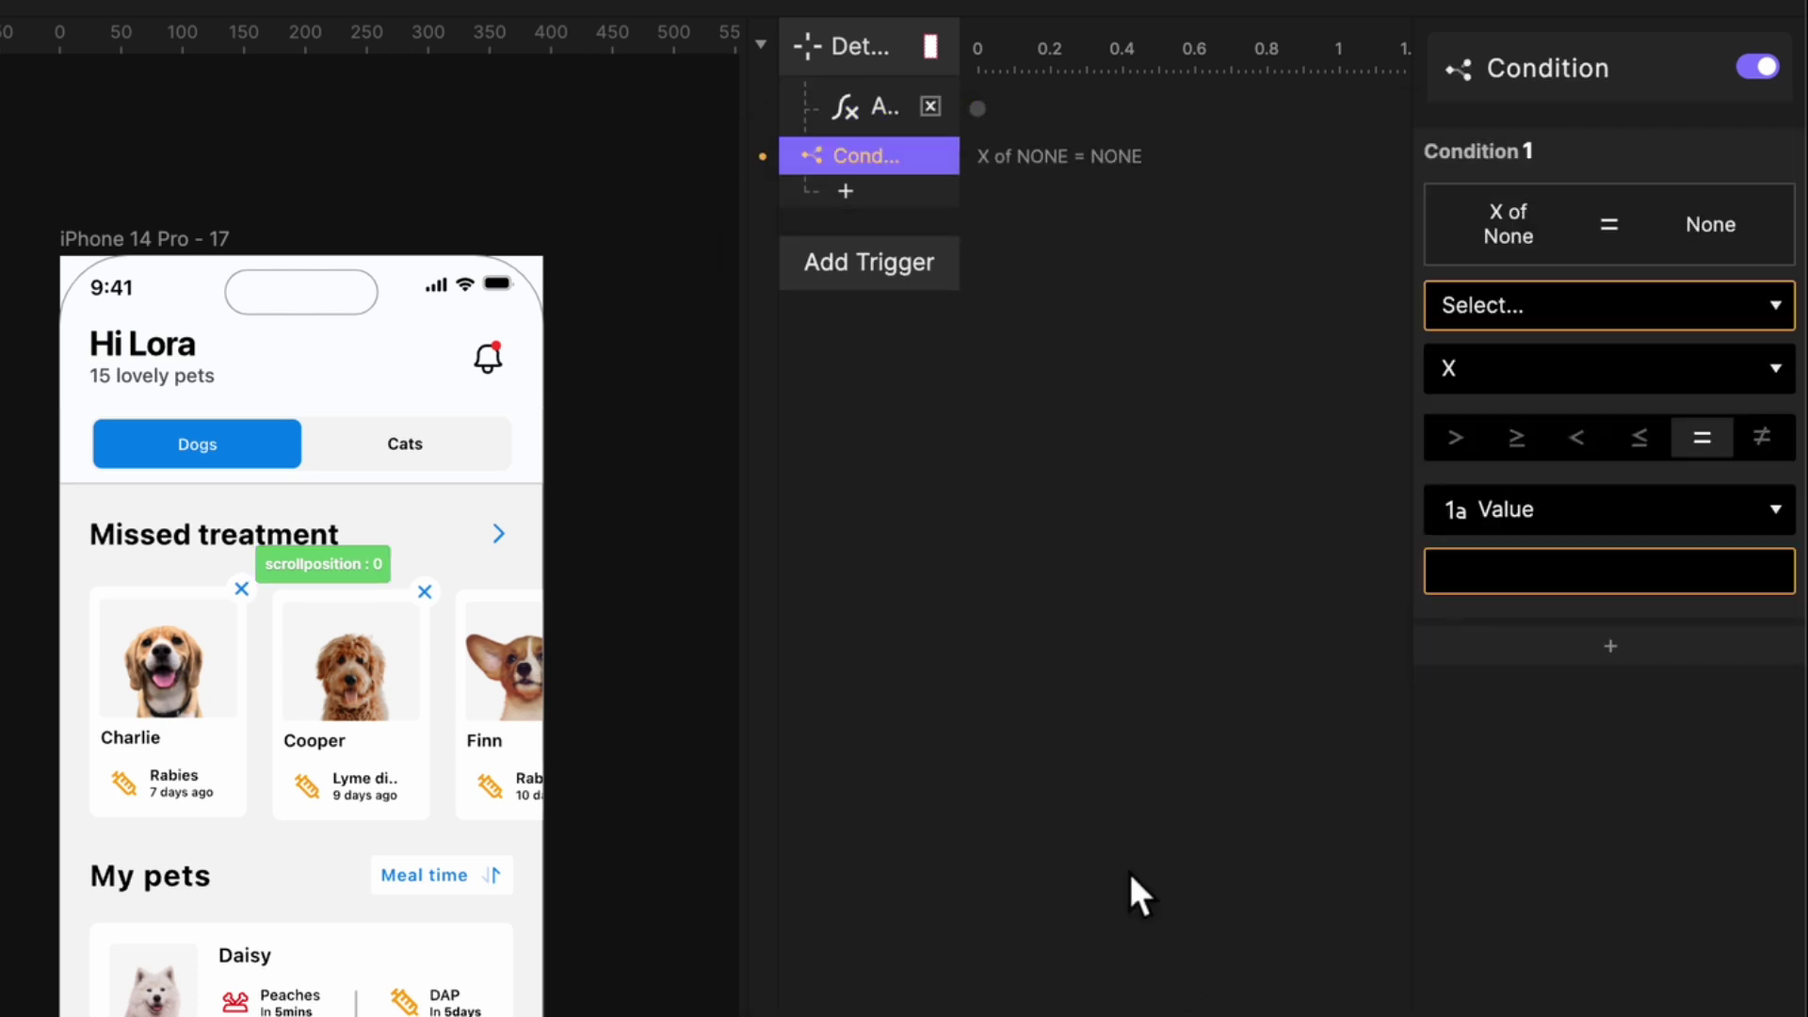
# - Set the condition to Scroll container's Scroll greater than scrollposition
pyautogui.click(1479, 318)
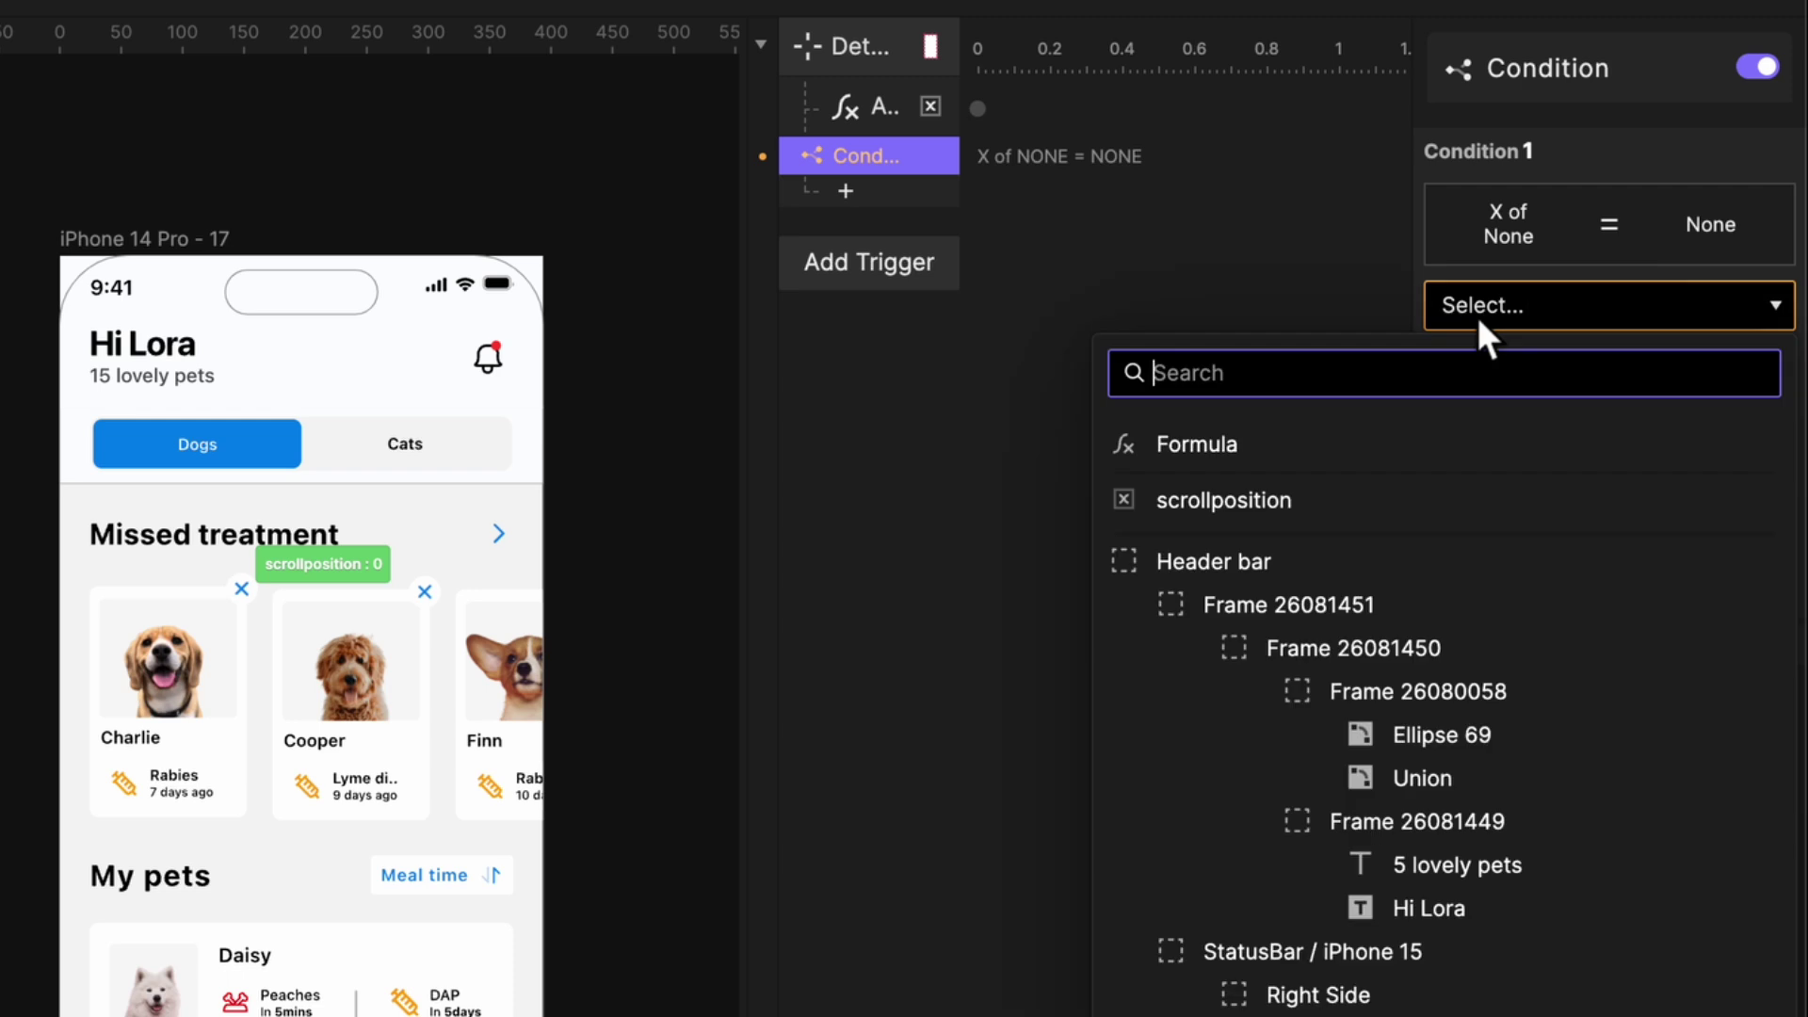
pyautogui.write('scroll')
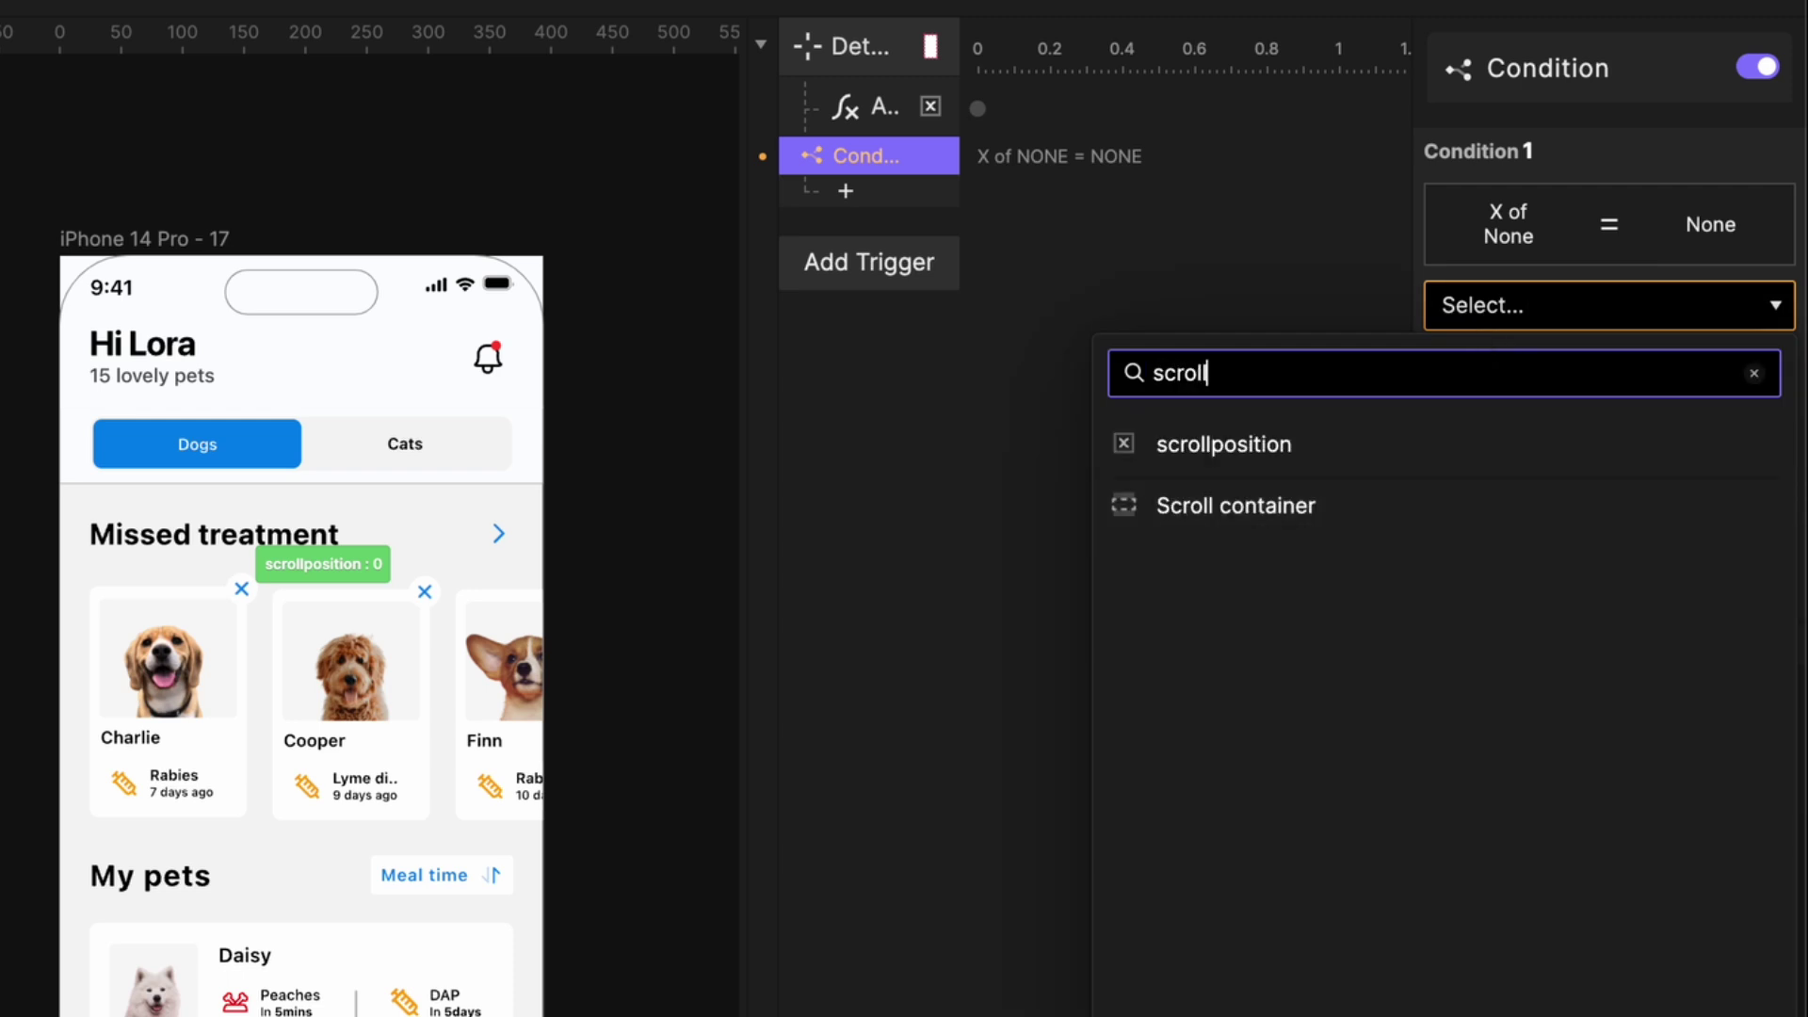
pyautogui.click(1309, 509)
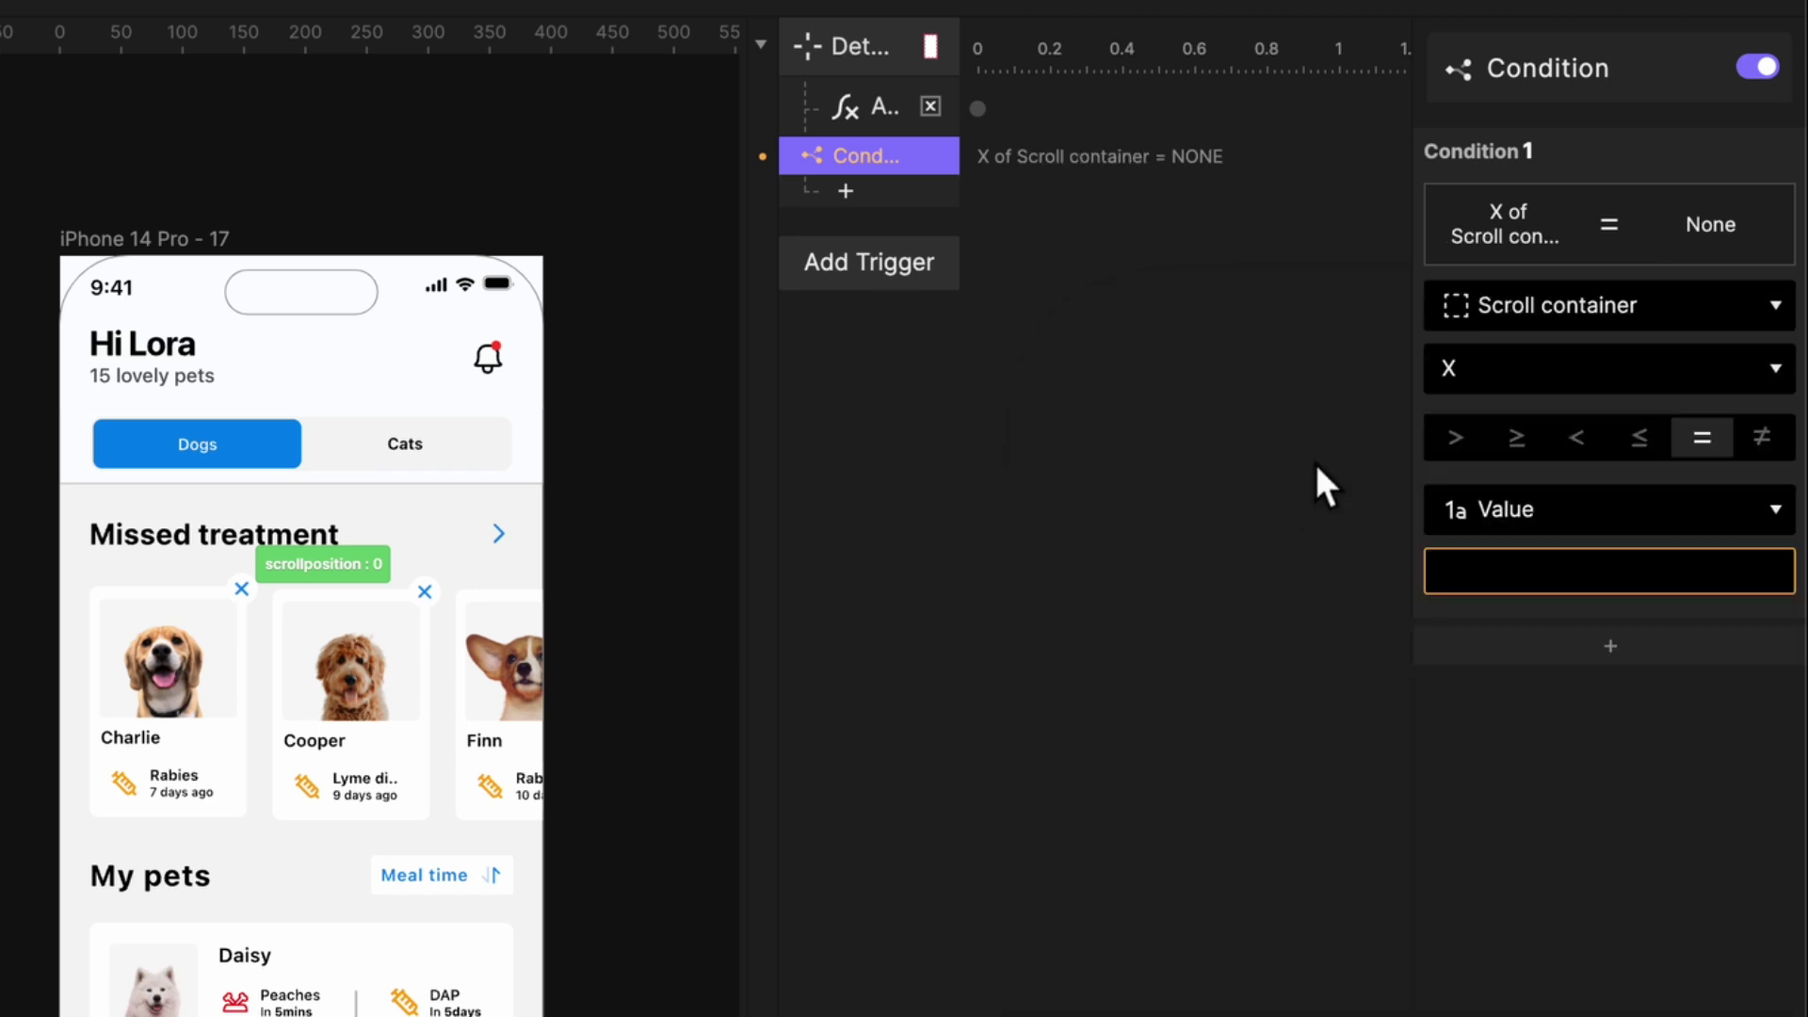
pyautogui.click(1571, 369)
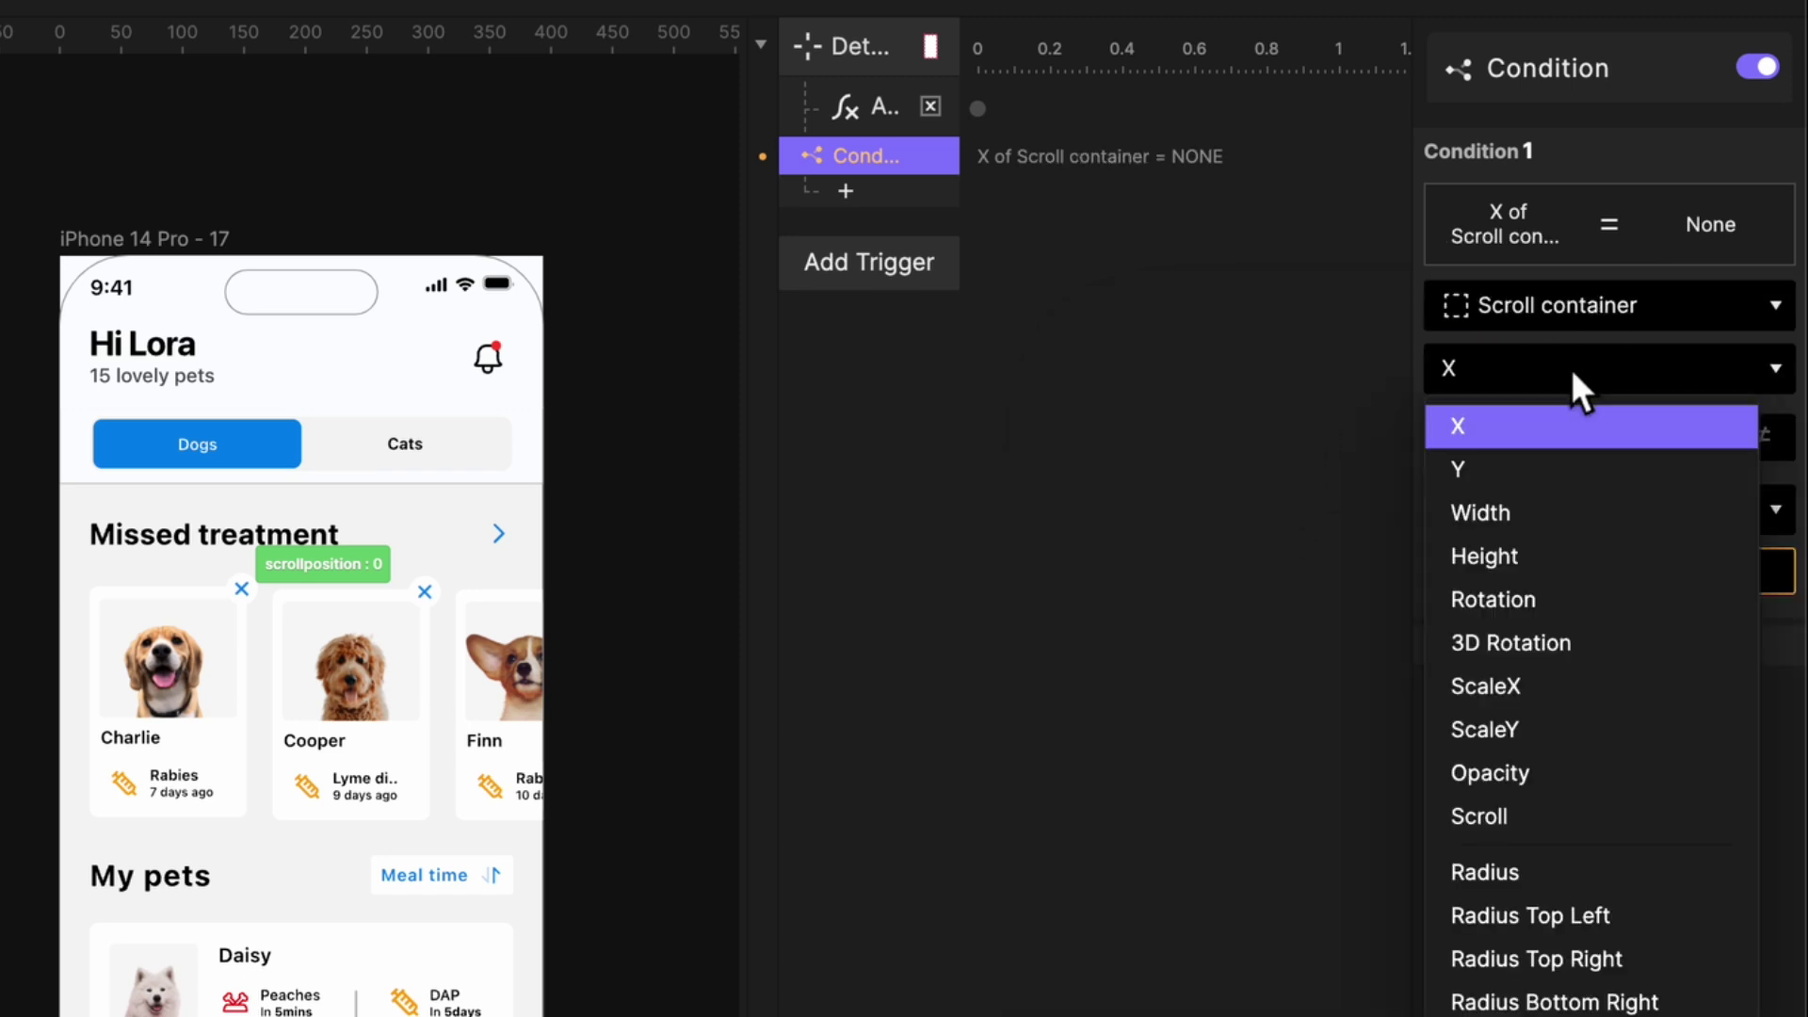
pyautogui.click(1541, 818)
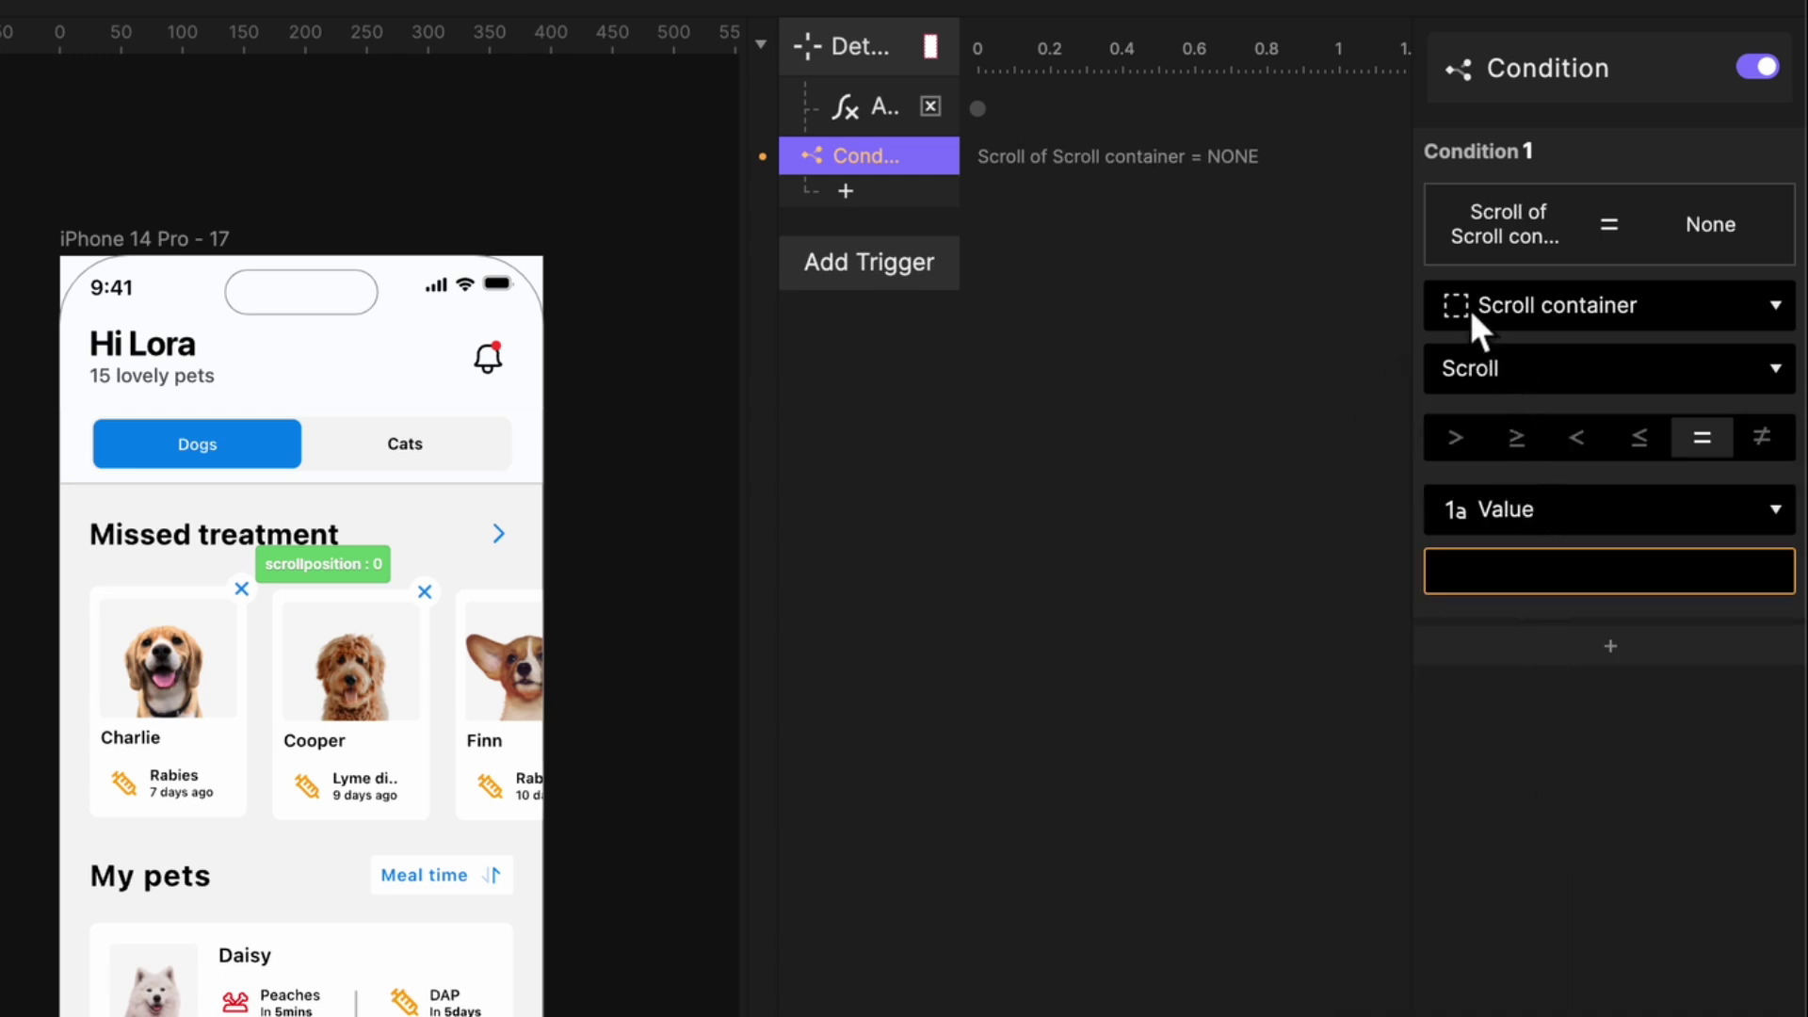
pyautogui.click(1473, 442)
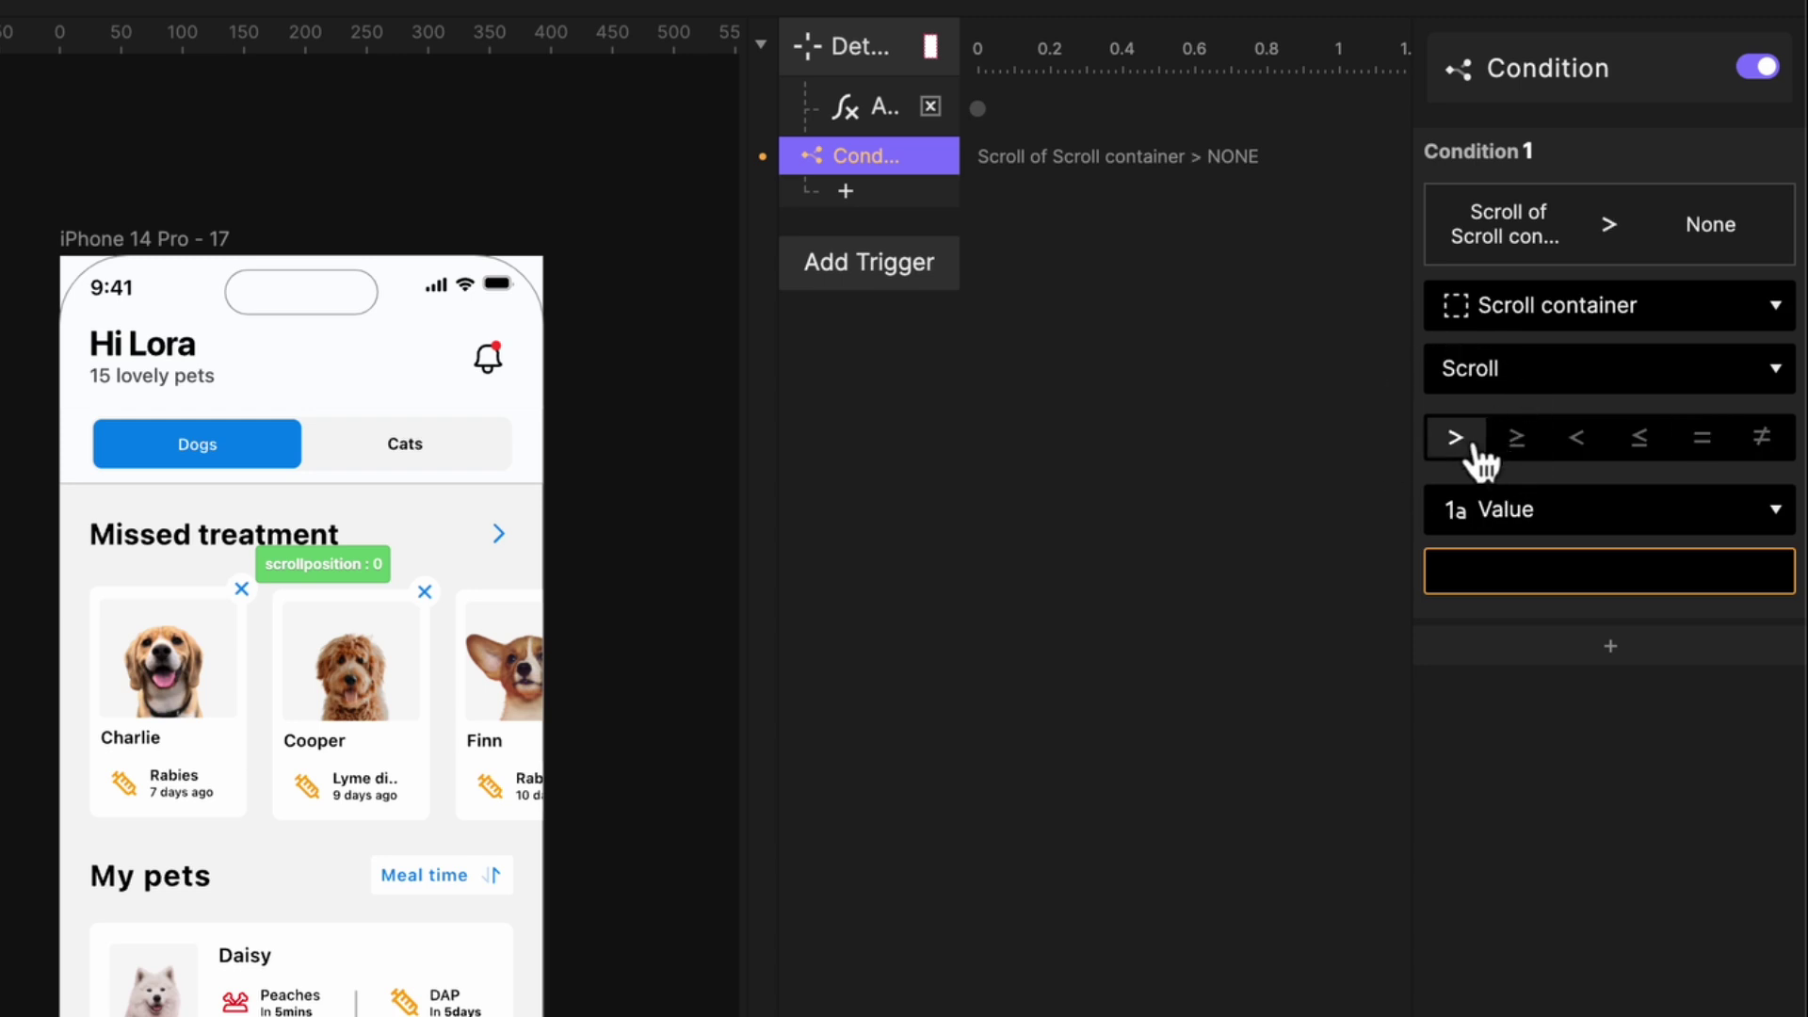
pyautogui.click(1518, 511)
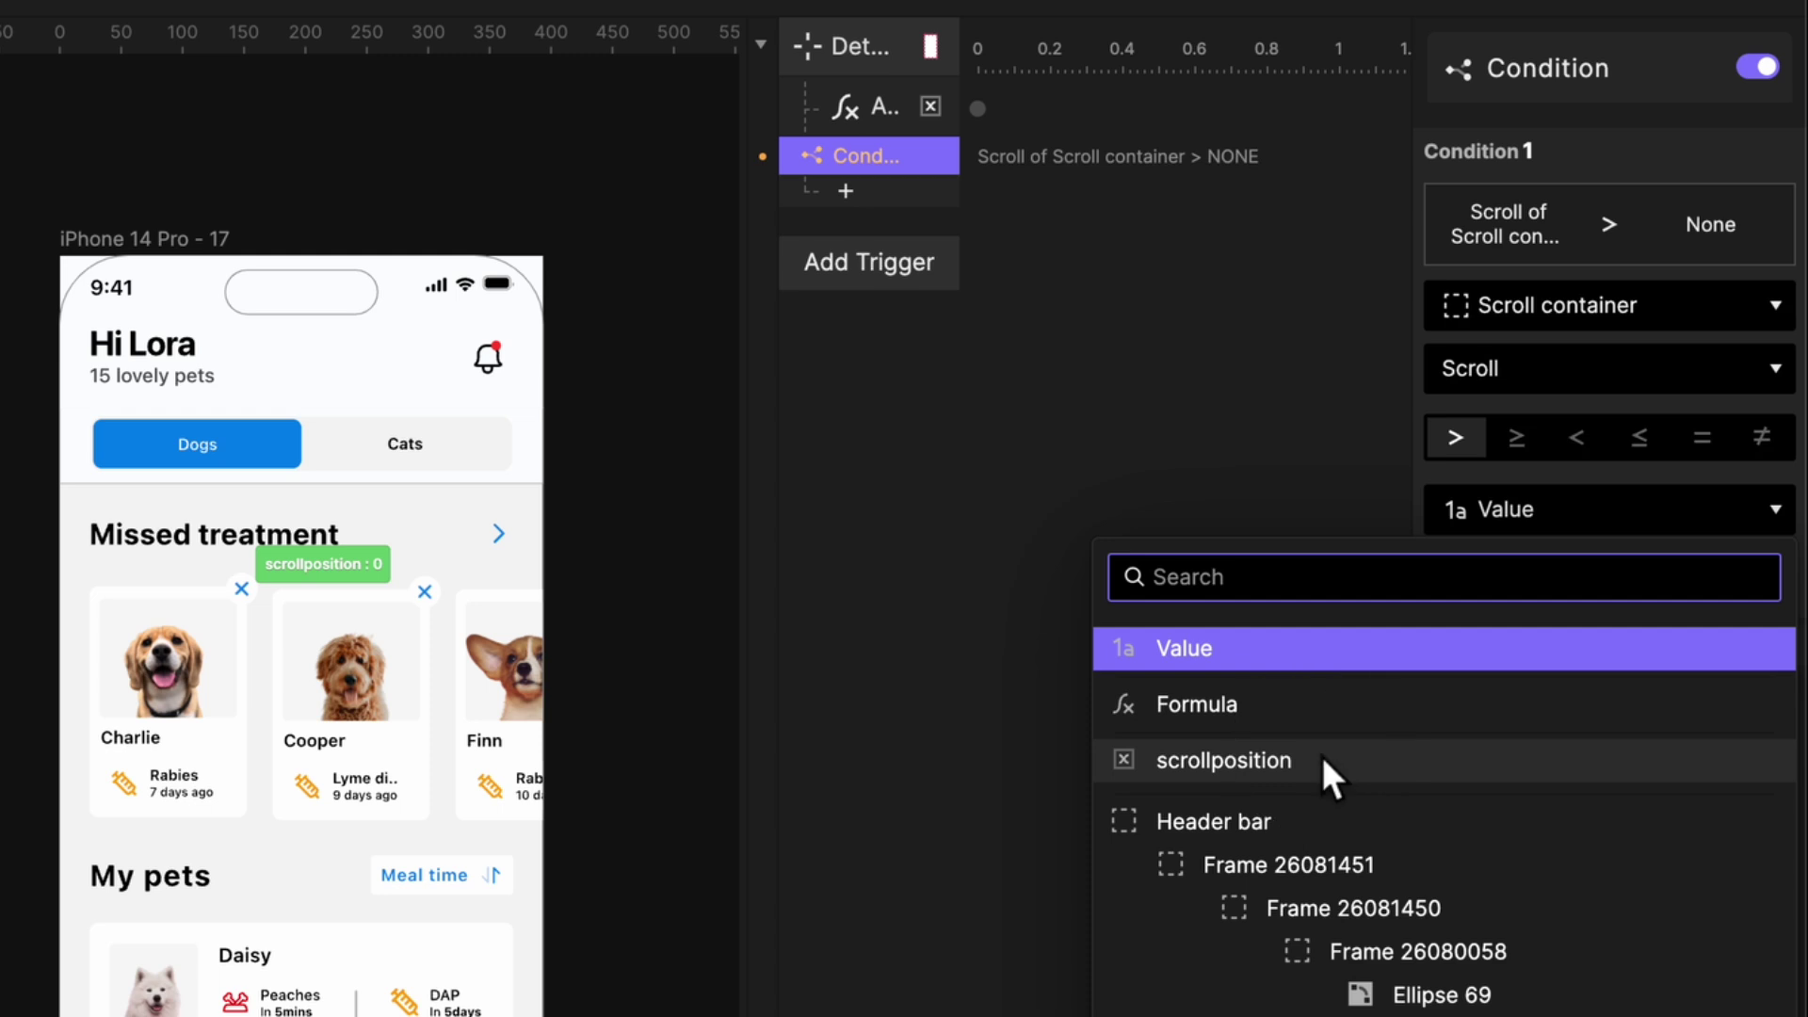
pyautogui.click(1224, 760)
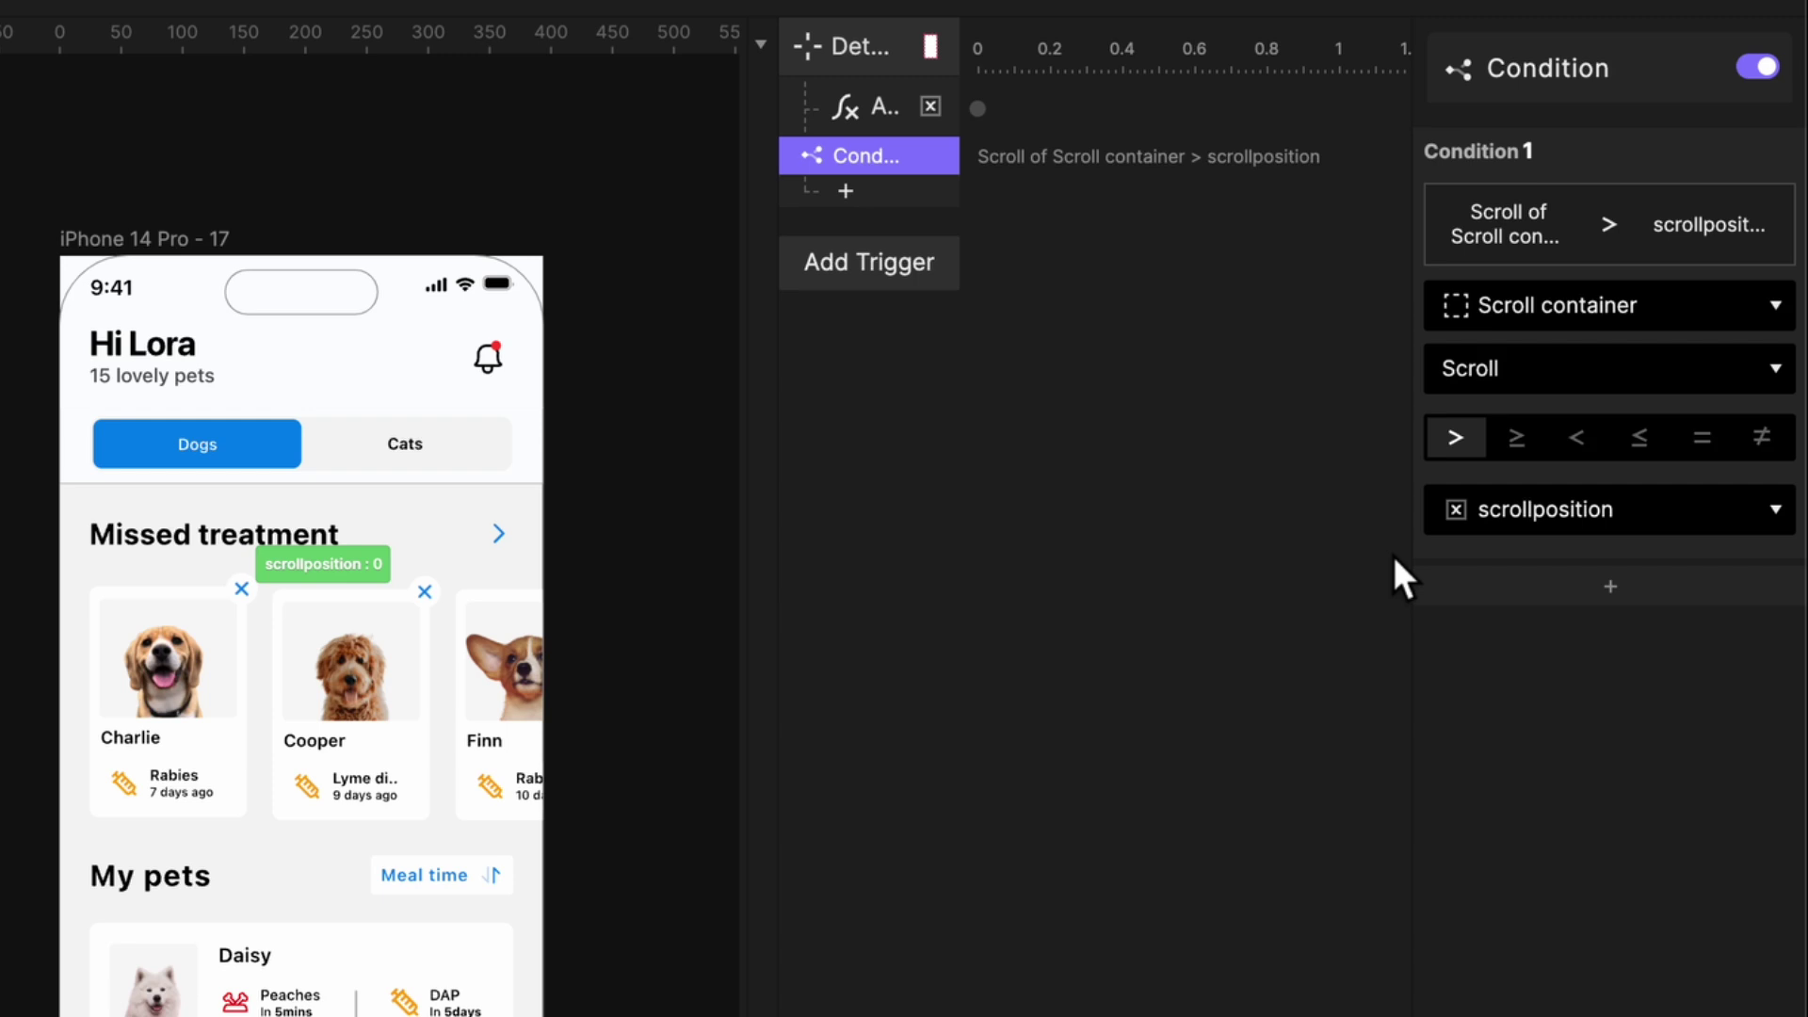
# - Add a Move response under the condition that sends the Top bar to Y 0
pyautogui.click(871, 193)
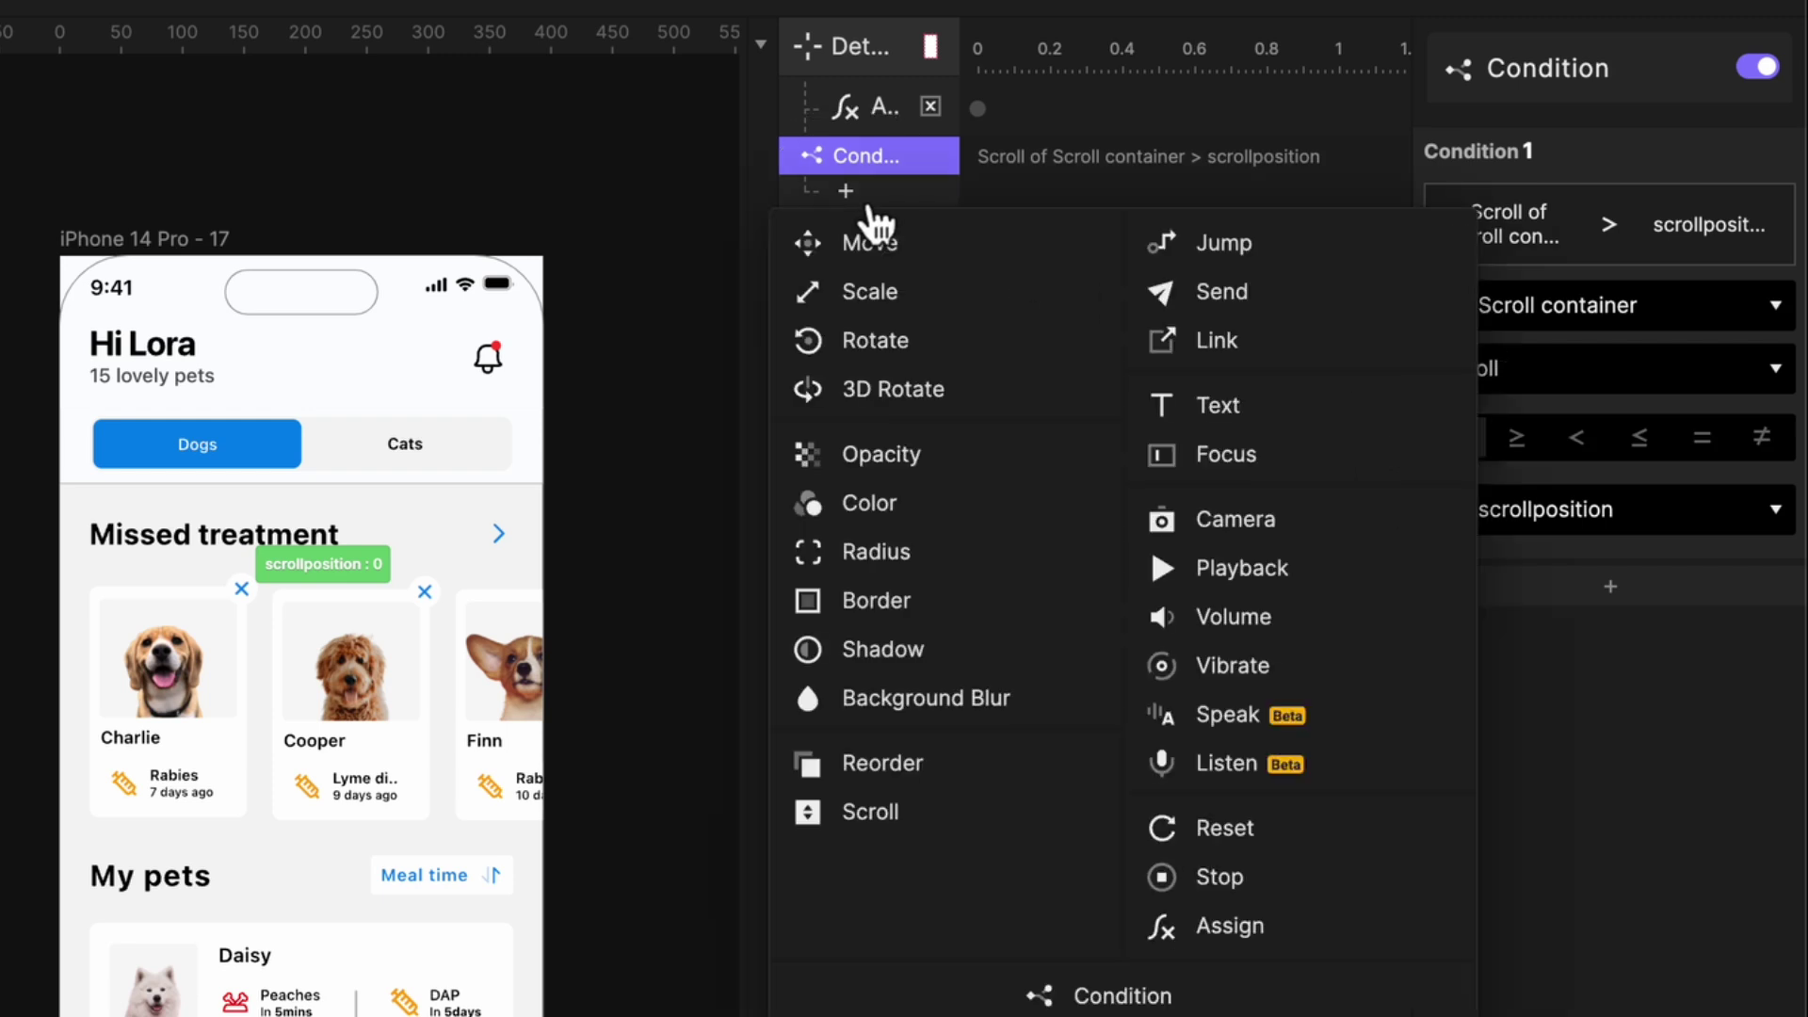
pyautogui.click(871, 245)
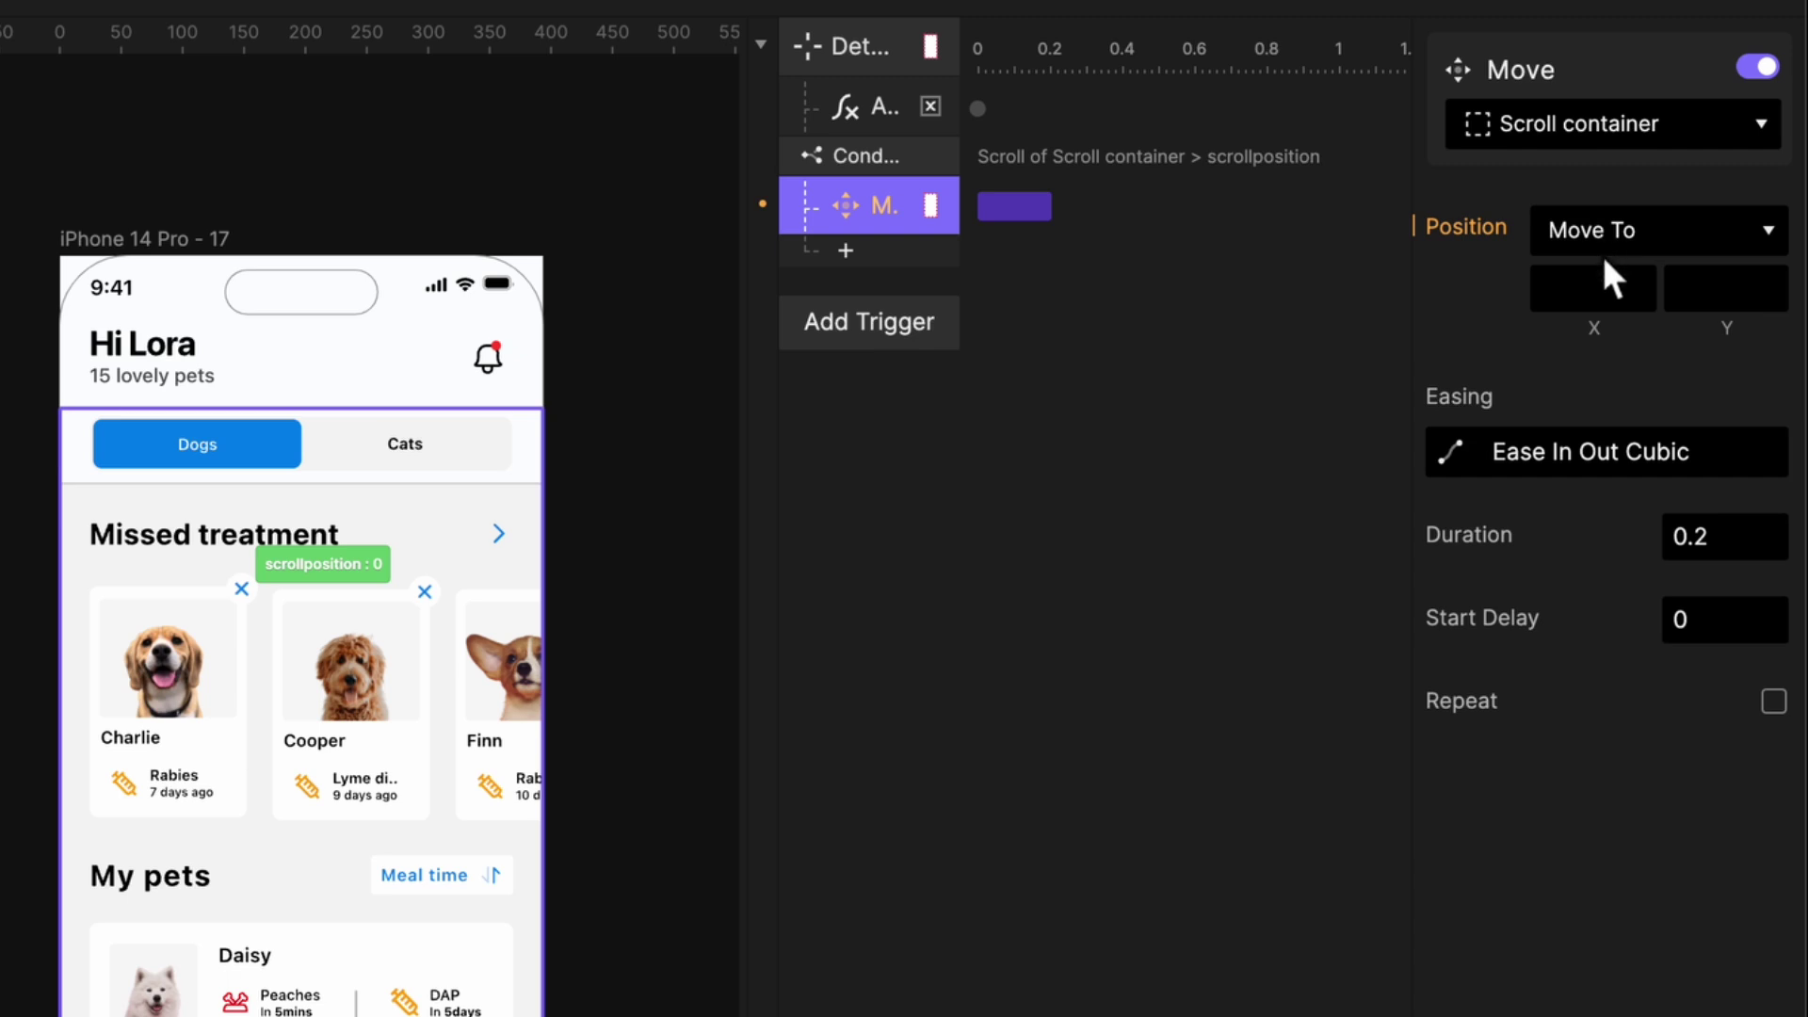
pyautogui.click(1584, 141)
pyautogui.write('top')
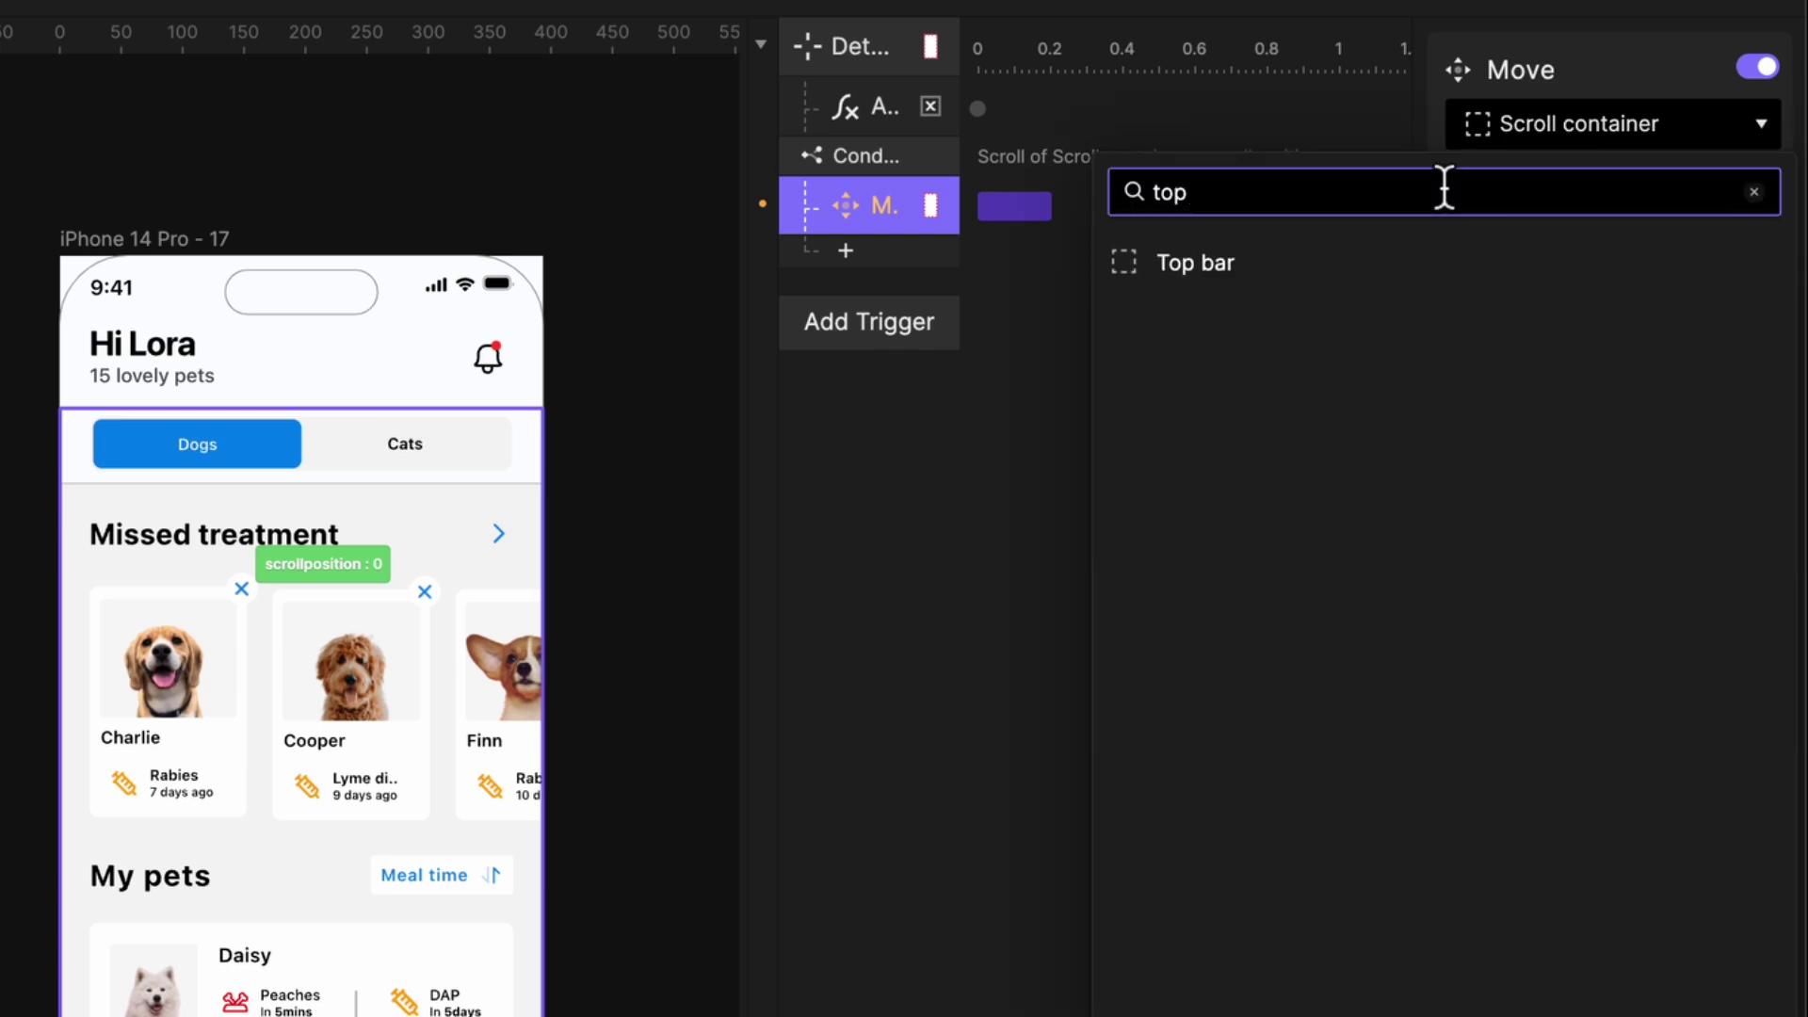
pyautogui.click(1213, 266)
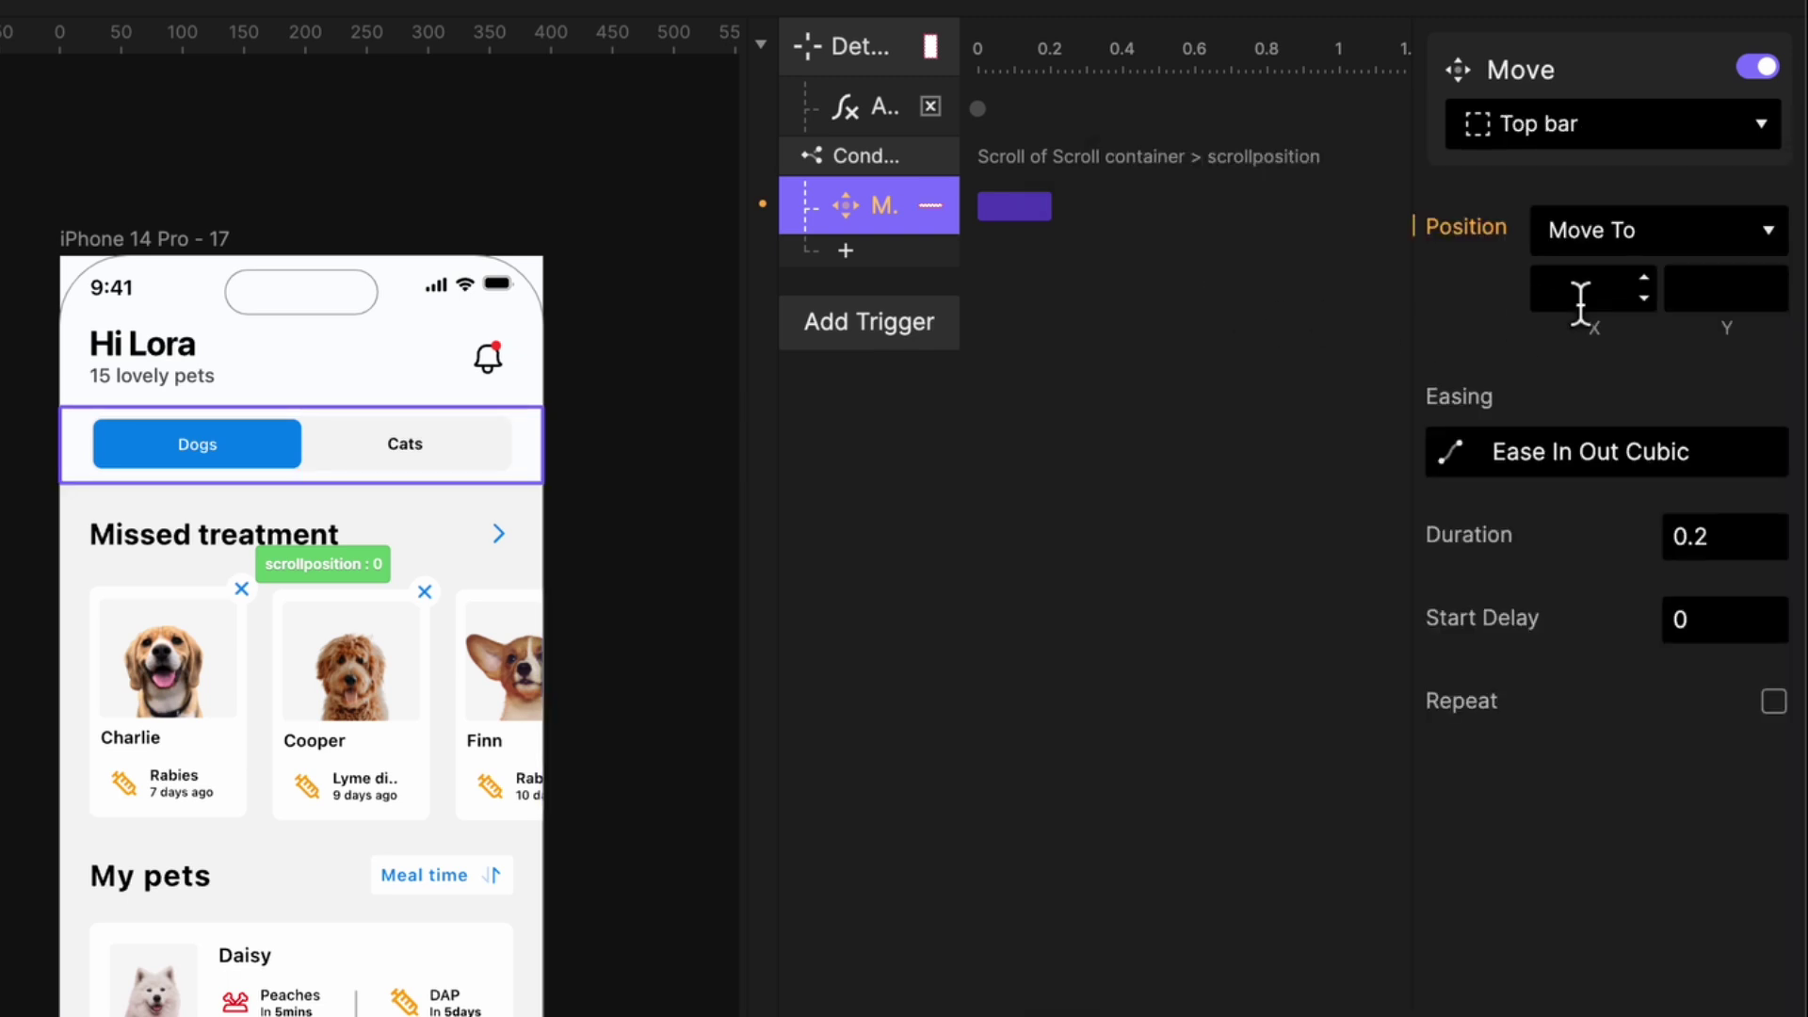
pyautogui.click(1723, 290)
pyautogui.write('0')
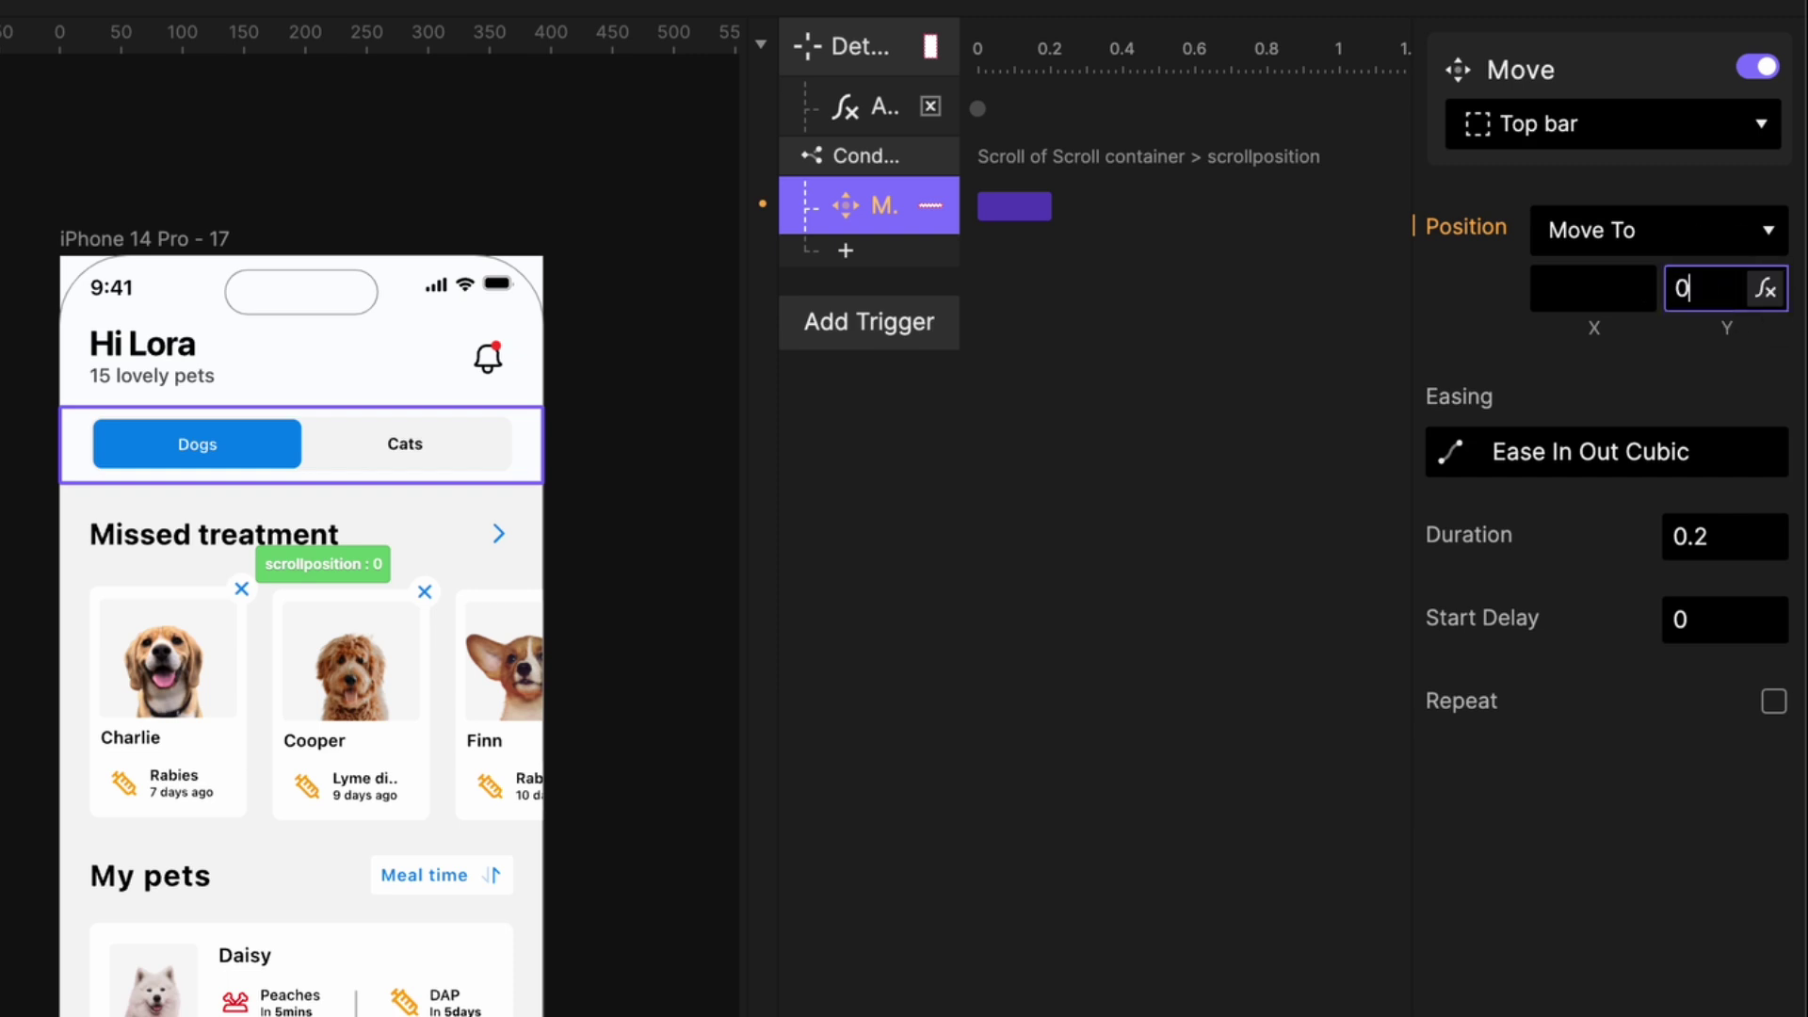
pyautogui.press('BackSpace')
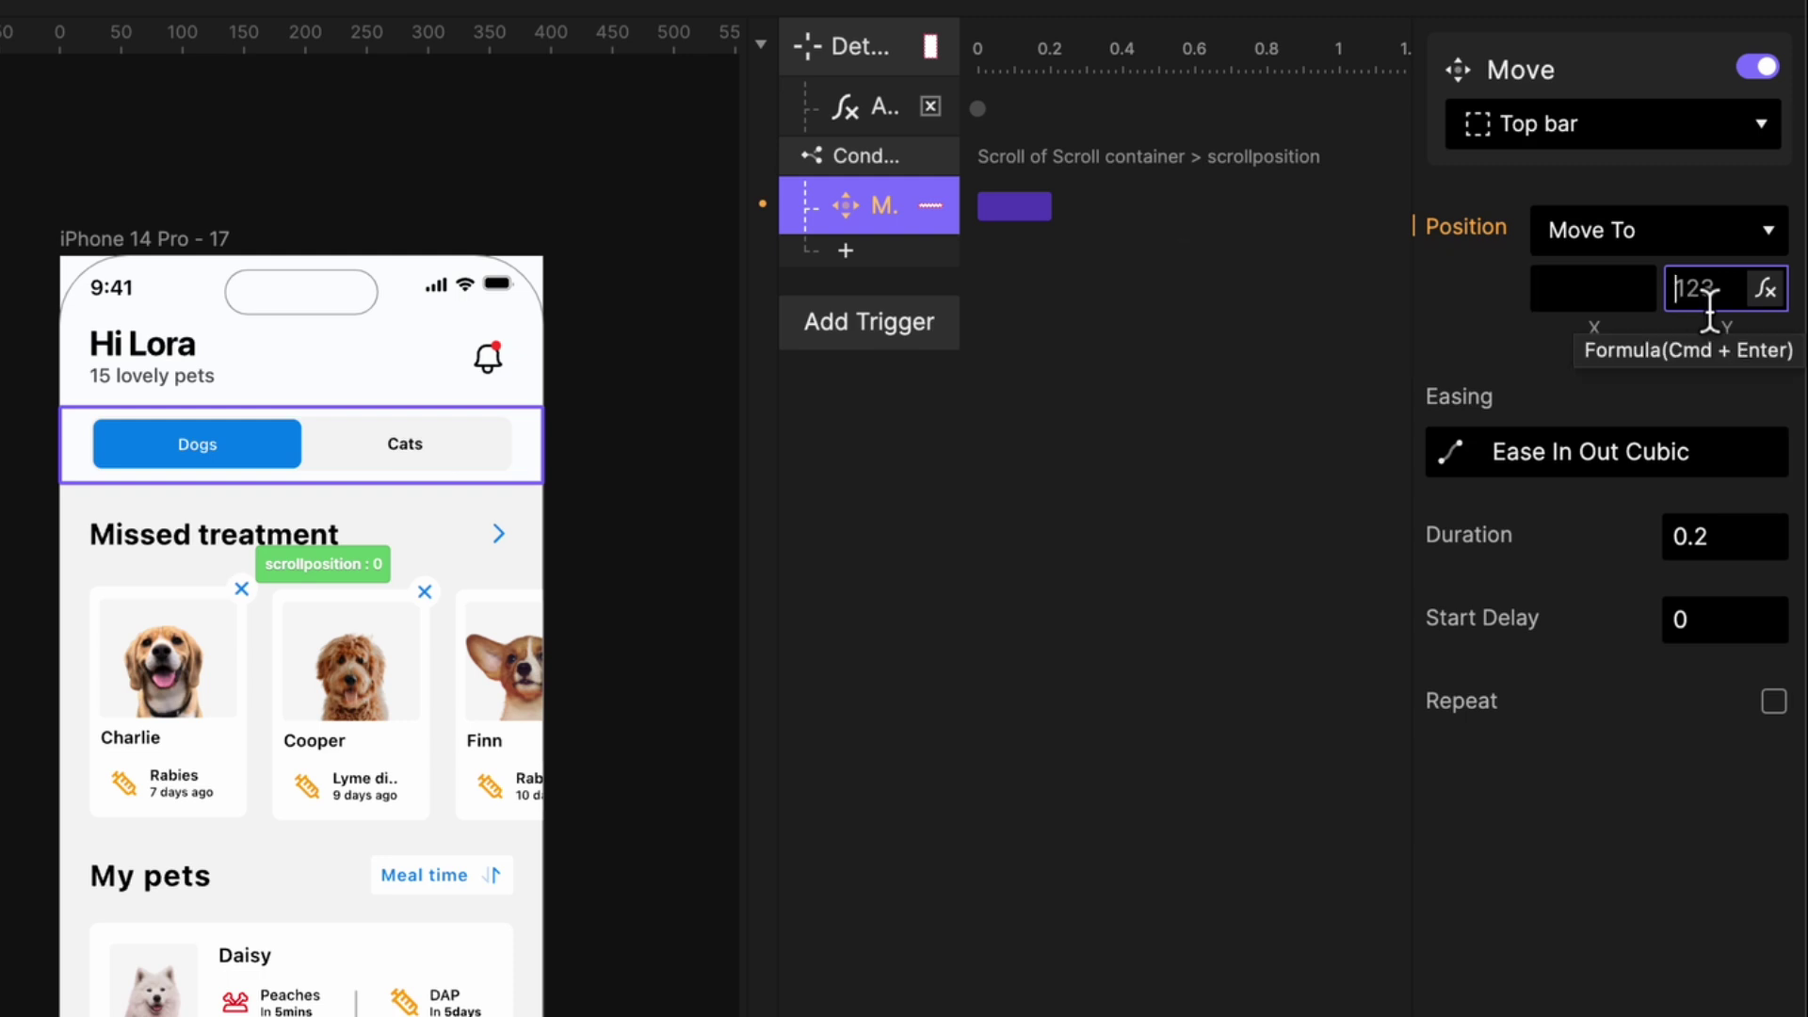
pyautogui.write('0')
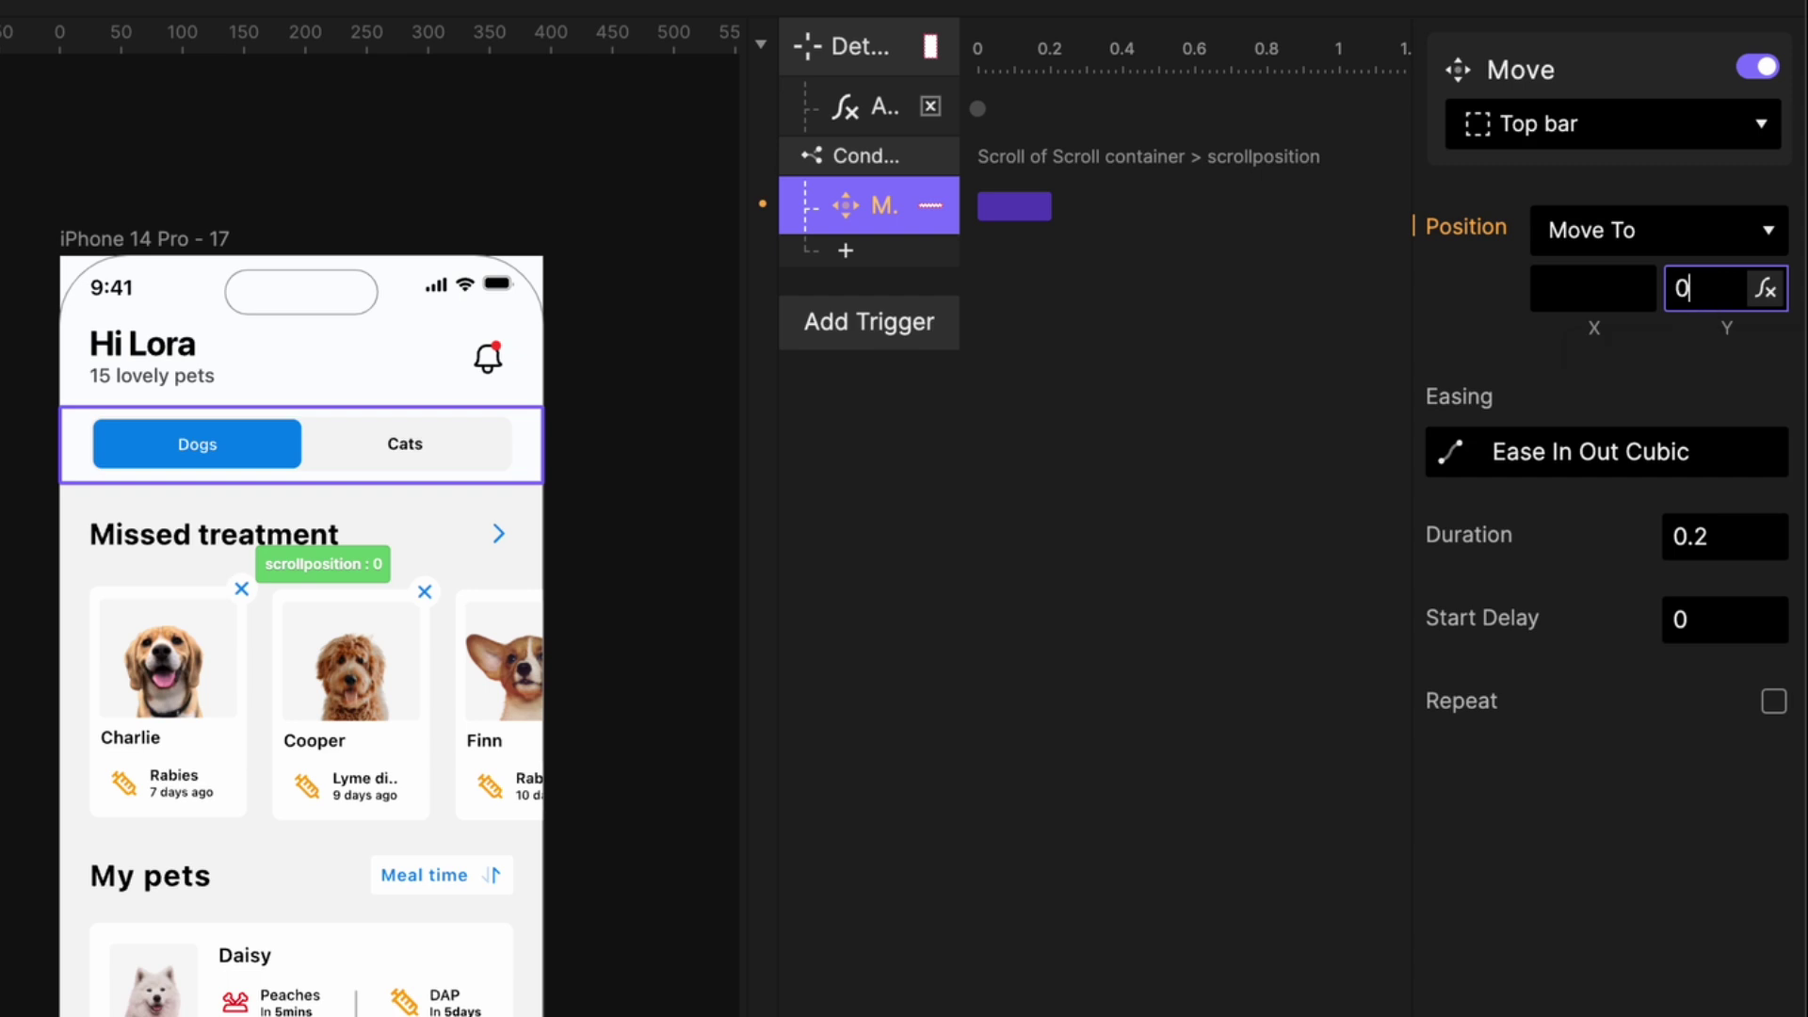
pyautogui.press('Return')
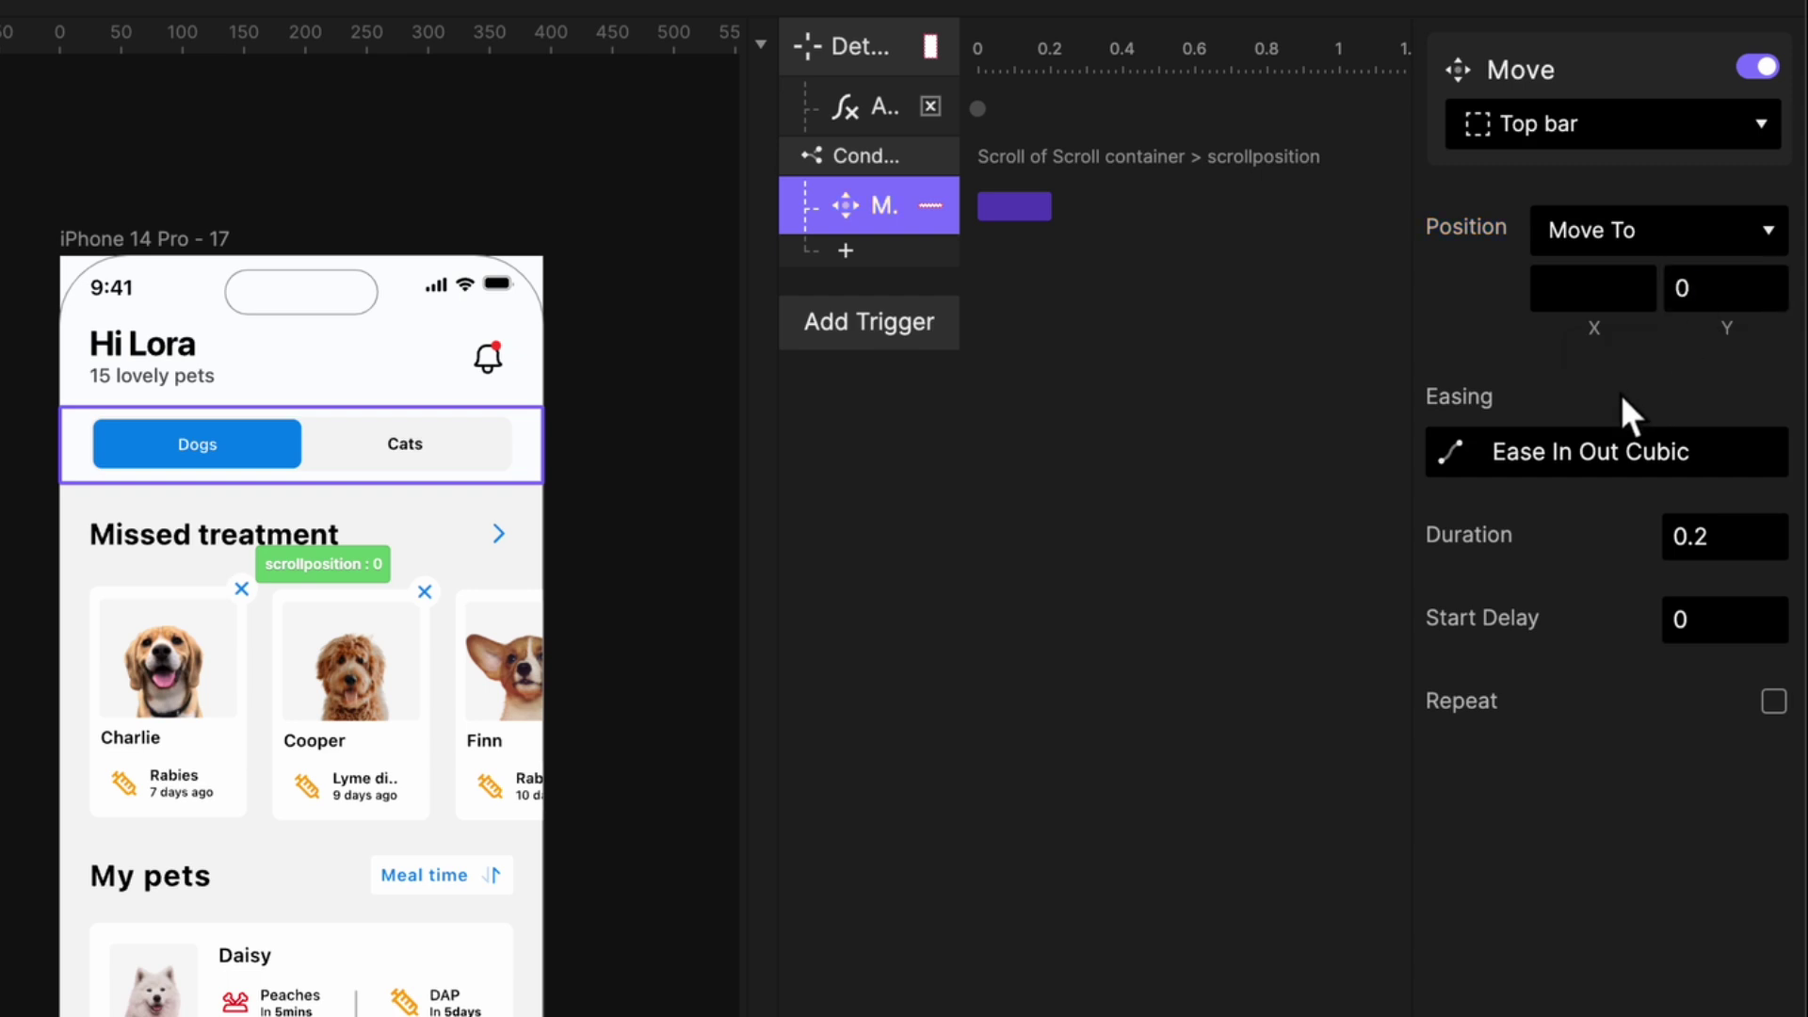
# - Change the Top bar move's easing to Linear, keeping the 0.2 duration
pyautogui.click(1466, 443)
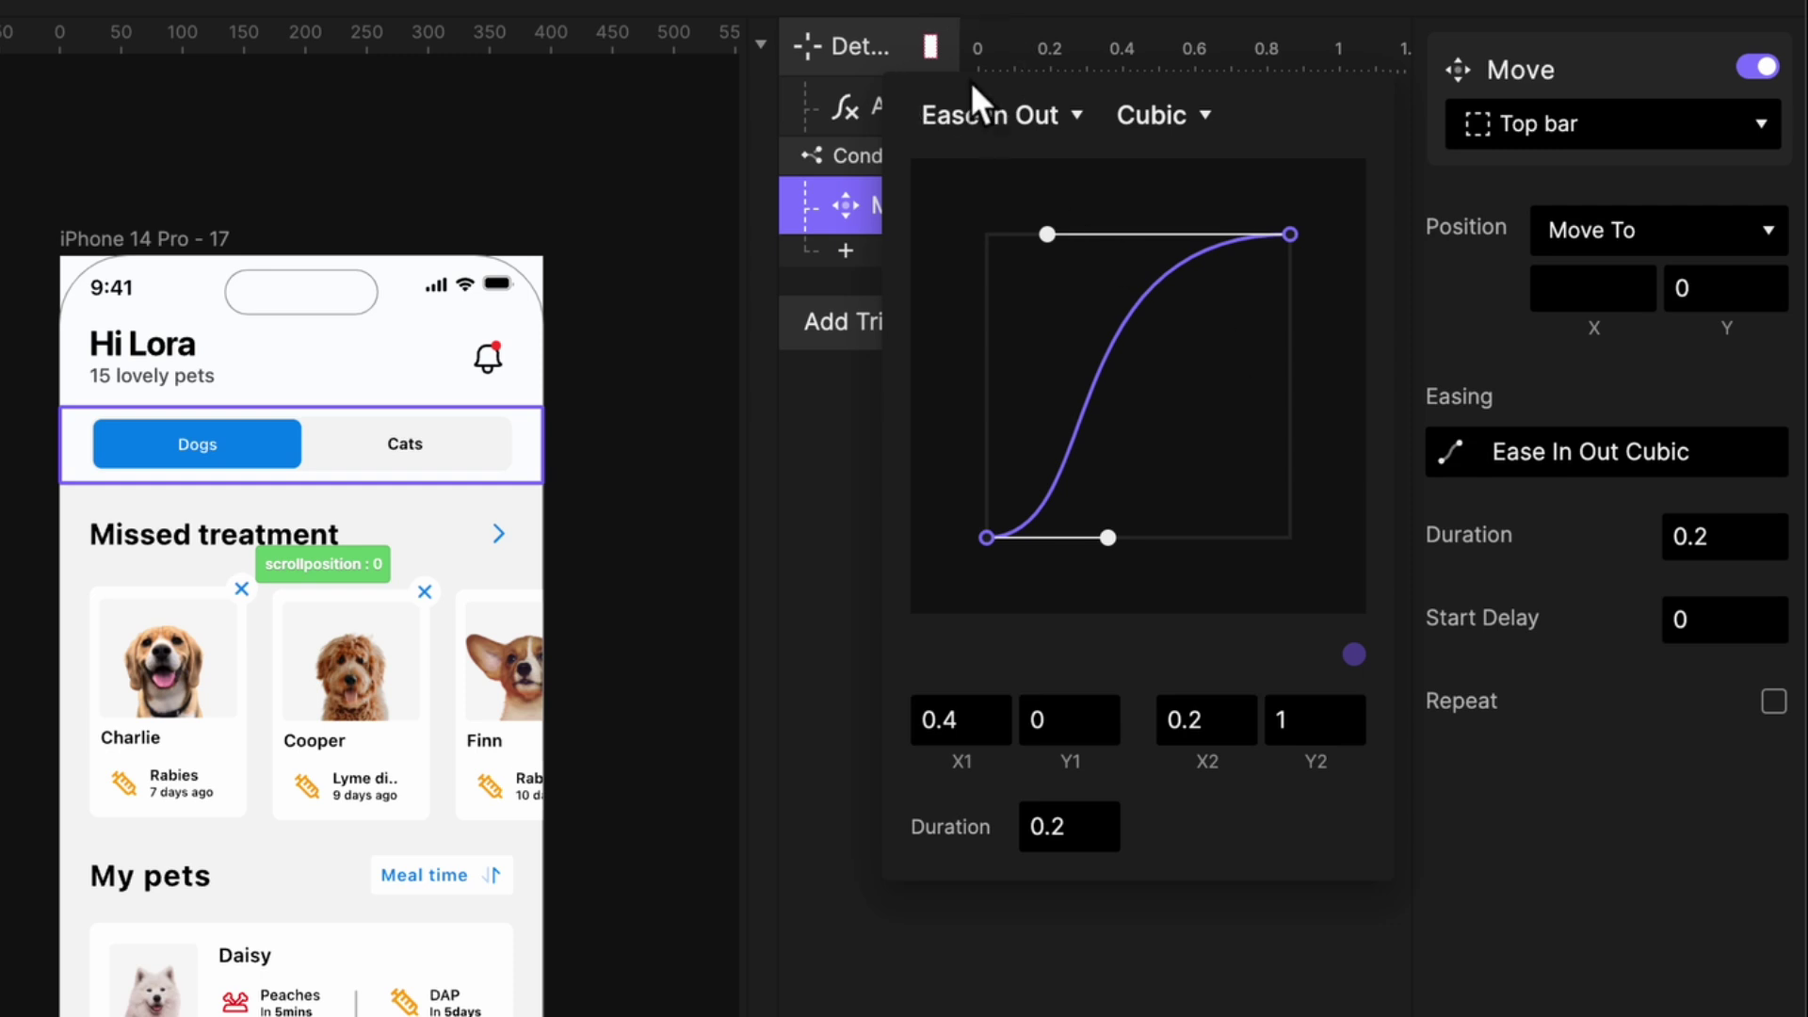
pyautogui.click(983, 106)
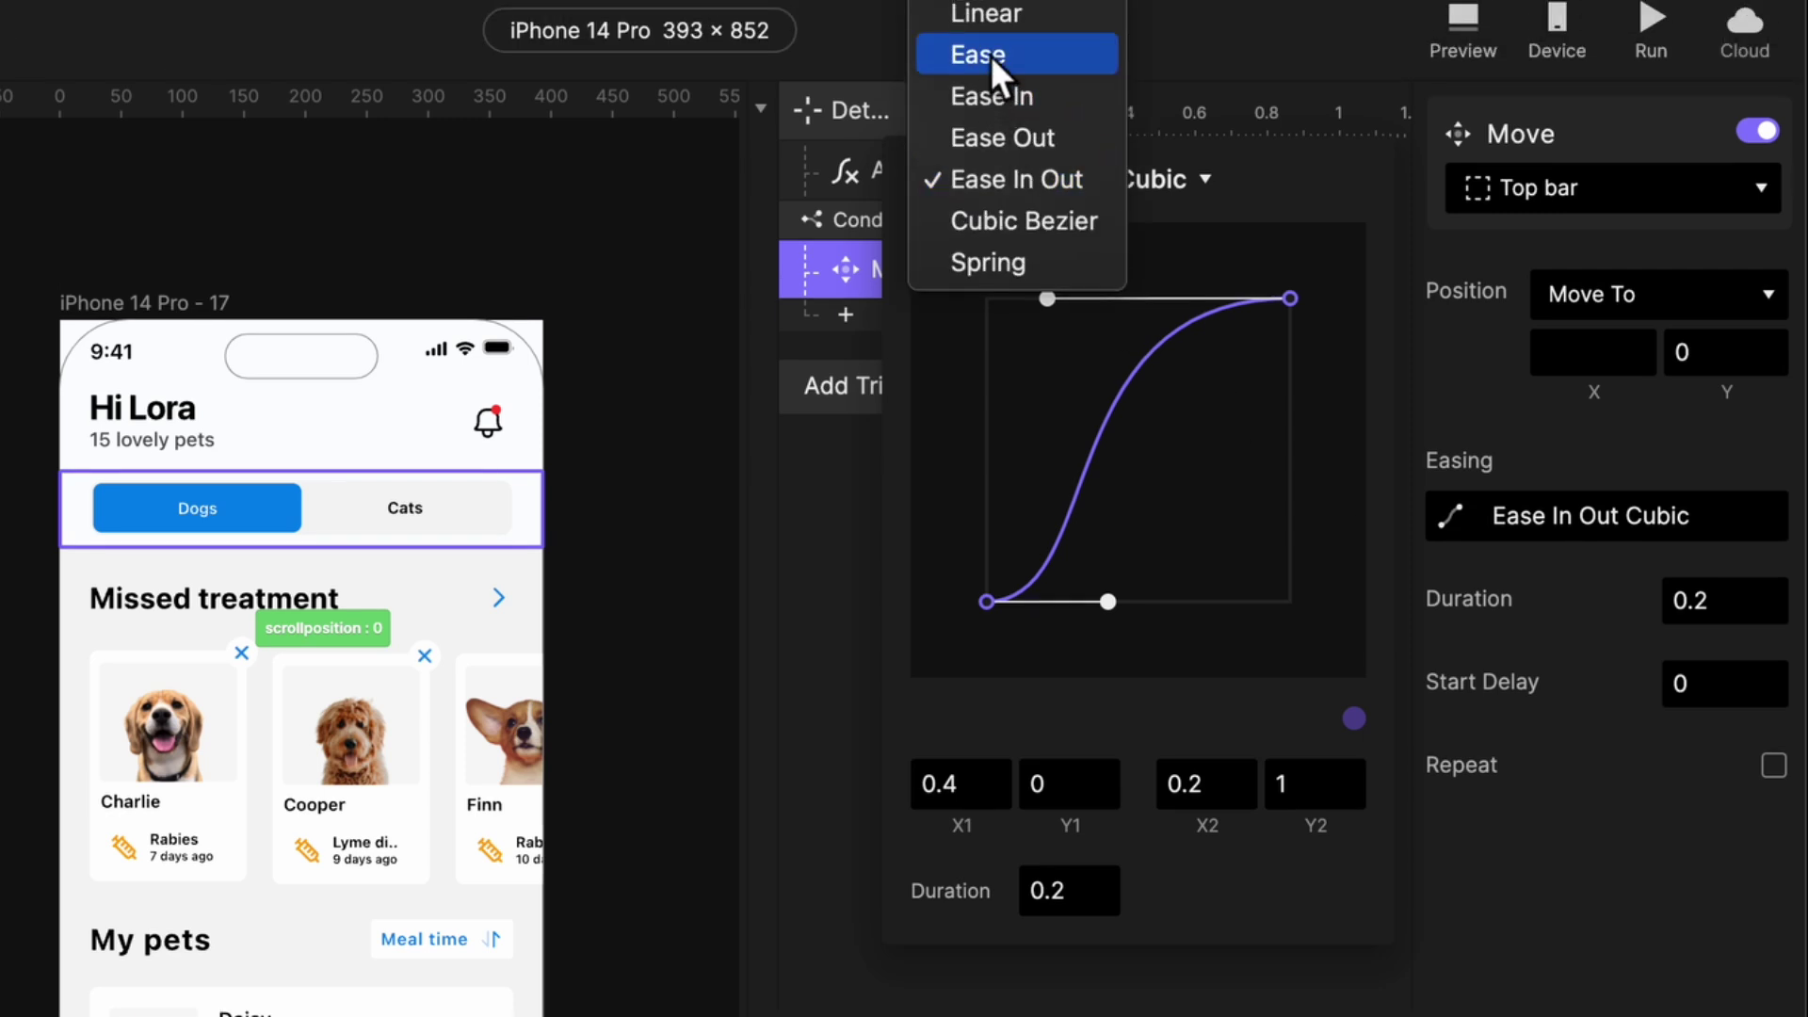
pyautogui.click(992, 31)
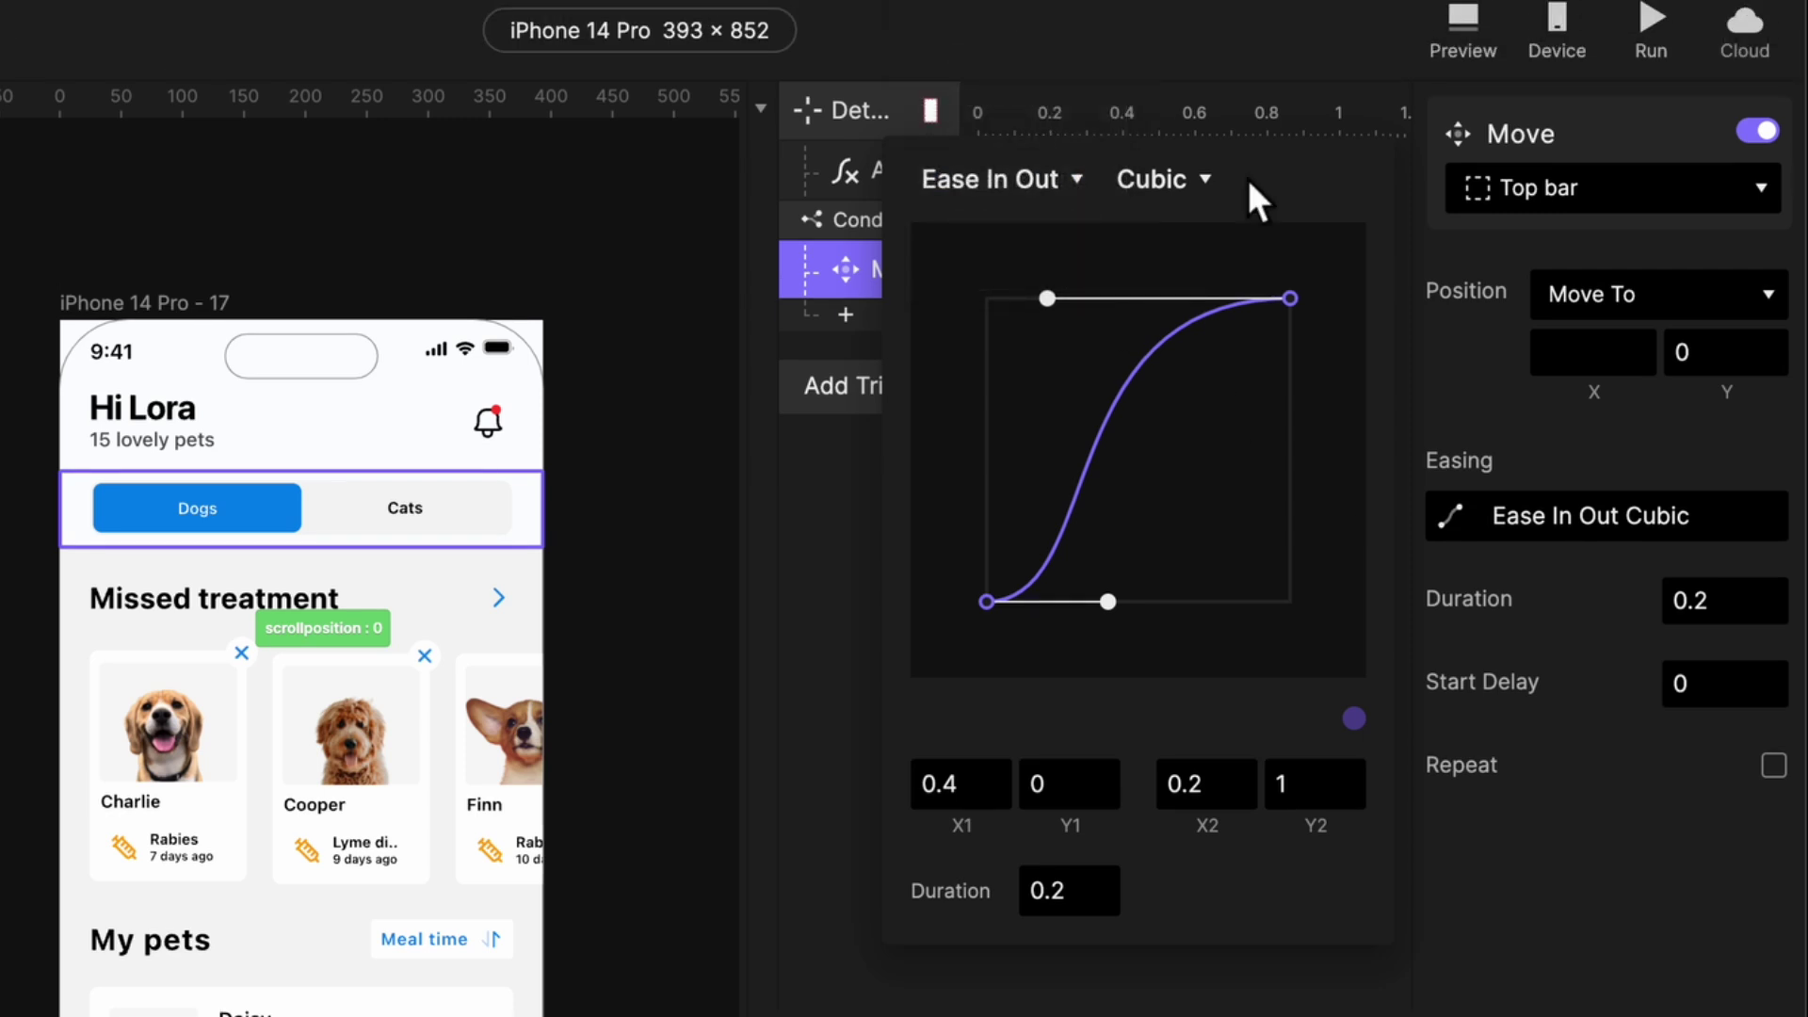
pyautogui.click(1656, 836)
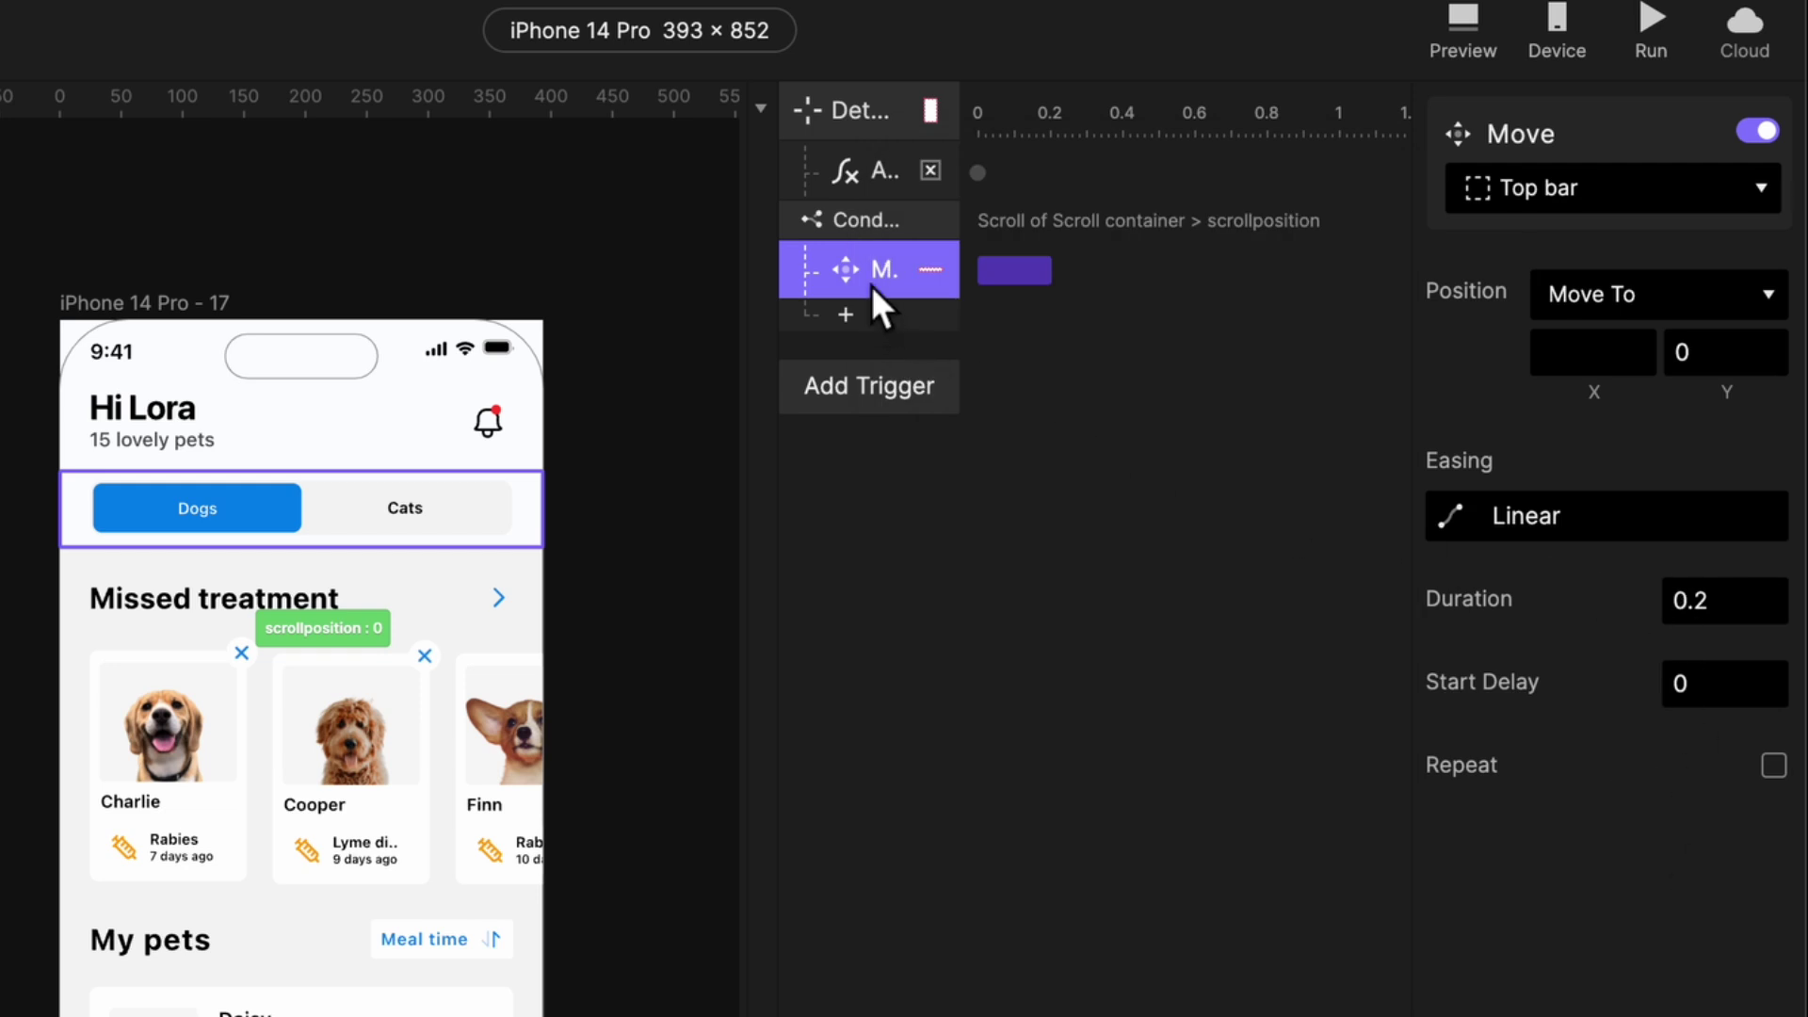
# - Add a second Move response under the condition that targets the Bottom bar
pyautogui.click(879, 345)
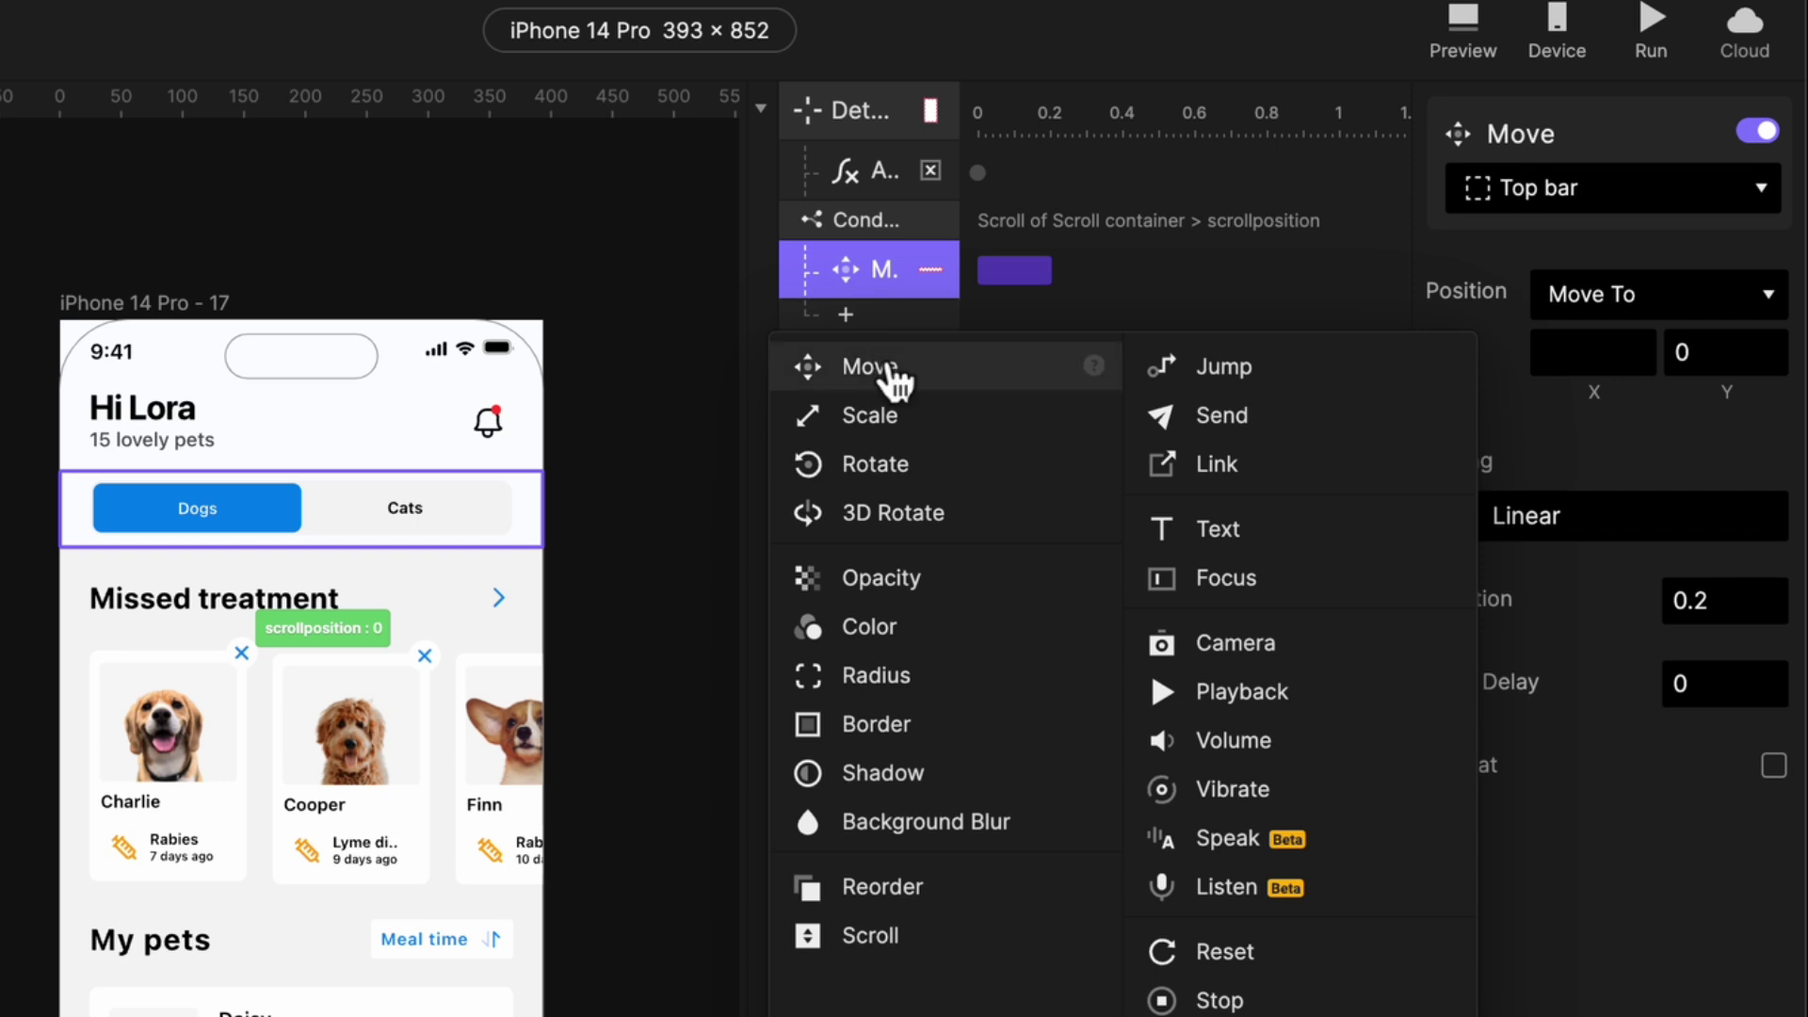
pyautogui.click(890, 372)
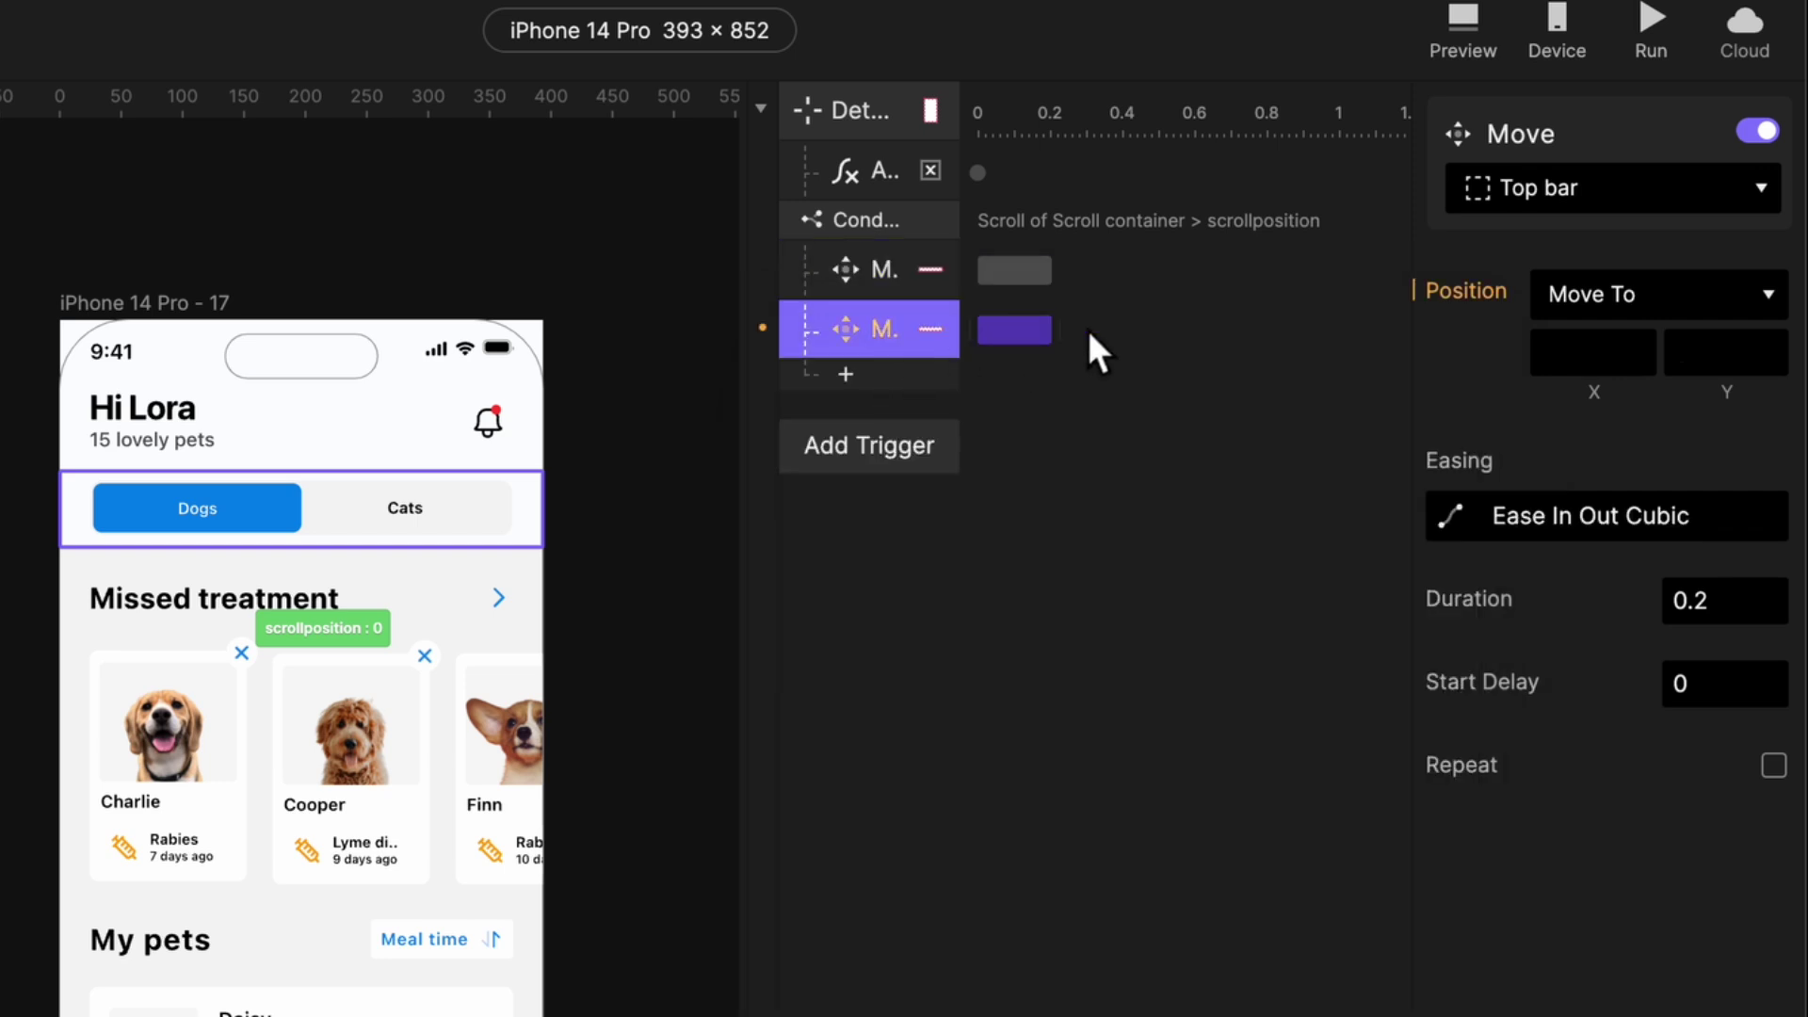
pyautogui.click(1510, 209)
pyautogui.write('d')
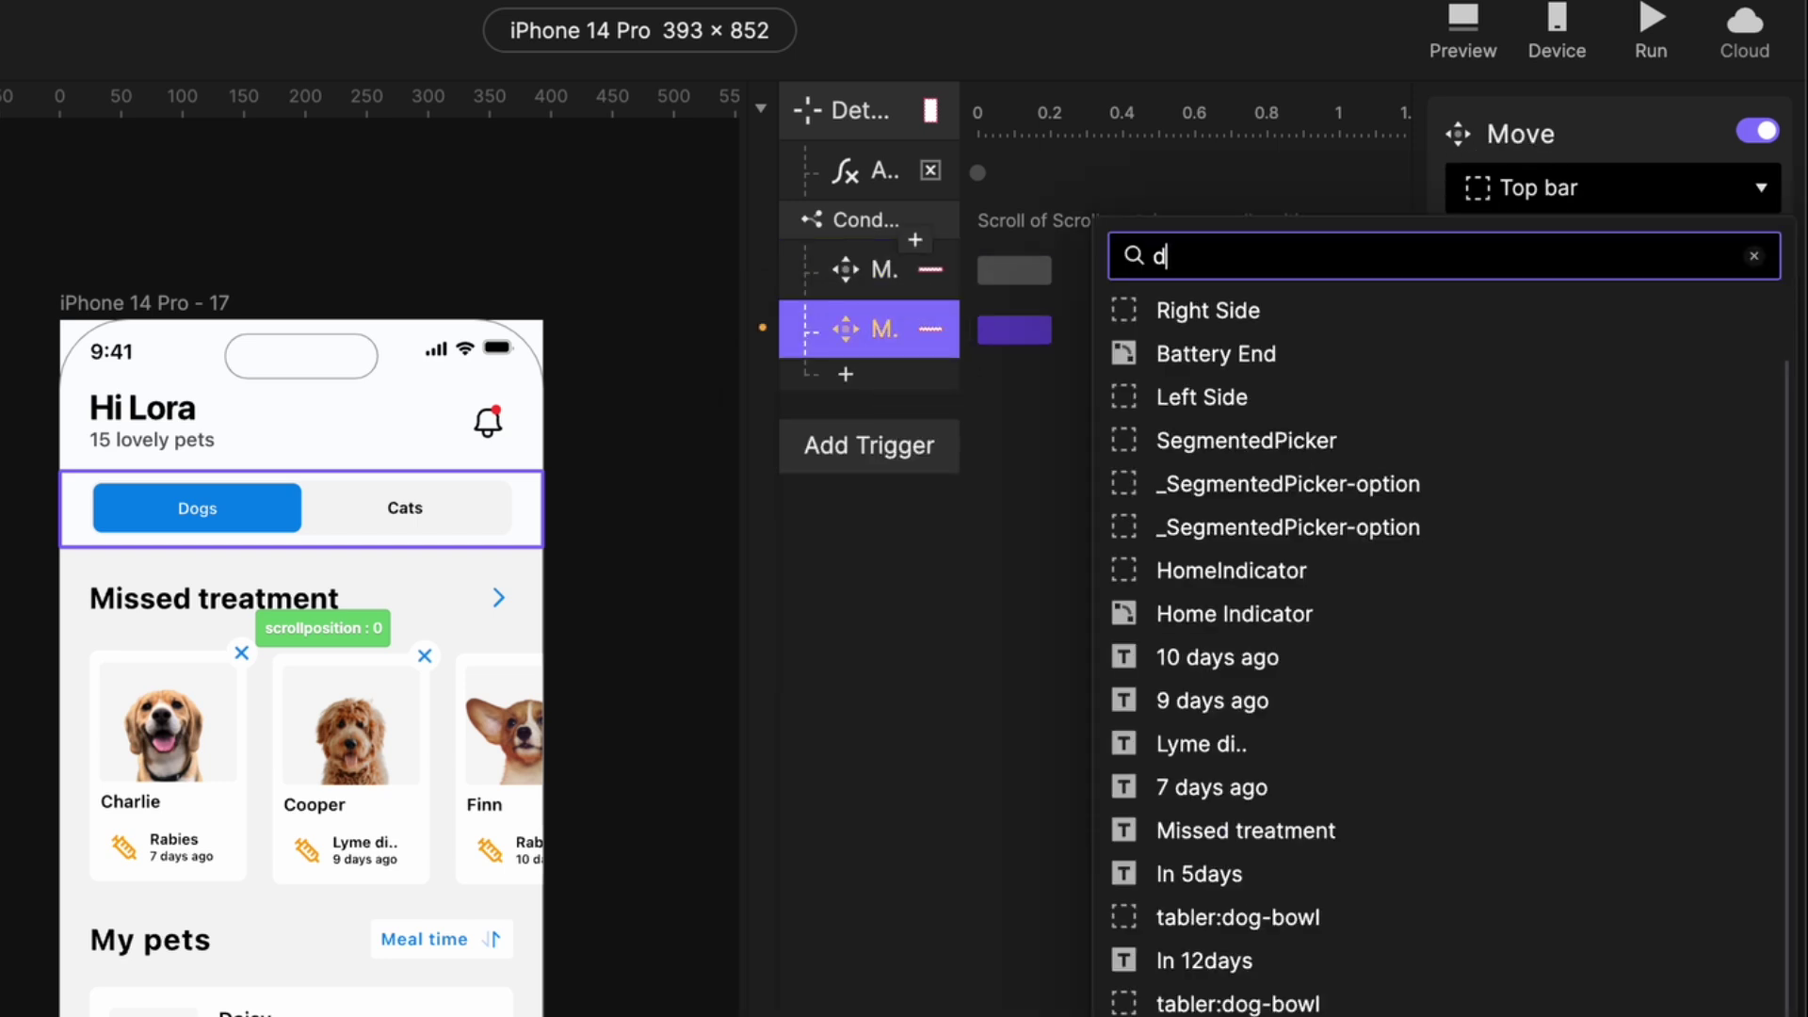
pyautogui.press('BackSpace')
pyautogui.write('bottom')
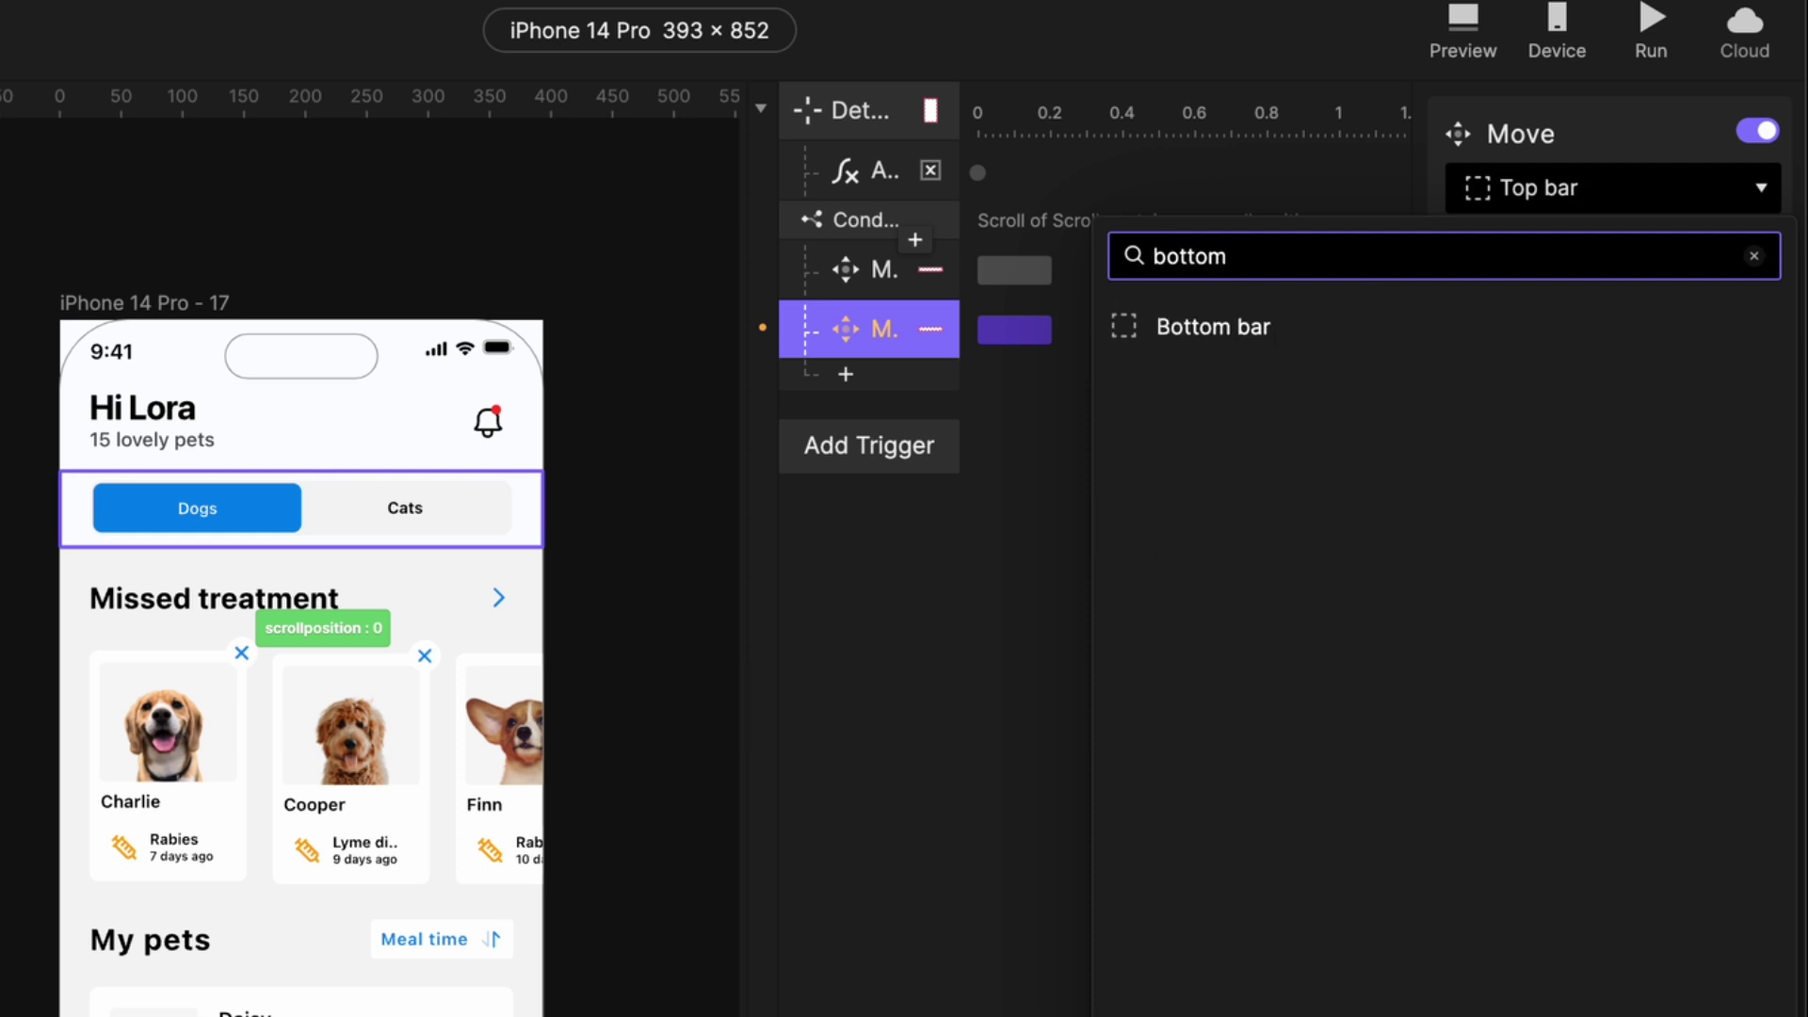
pyautogui.click(1299, 335)
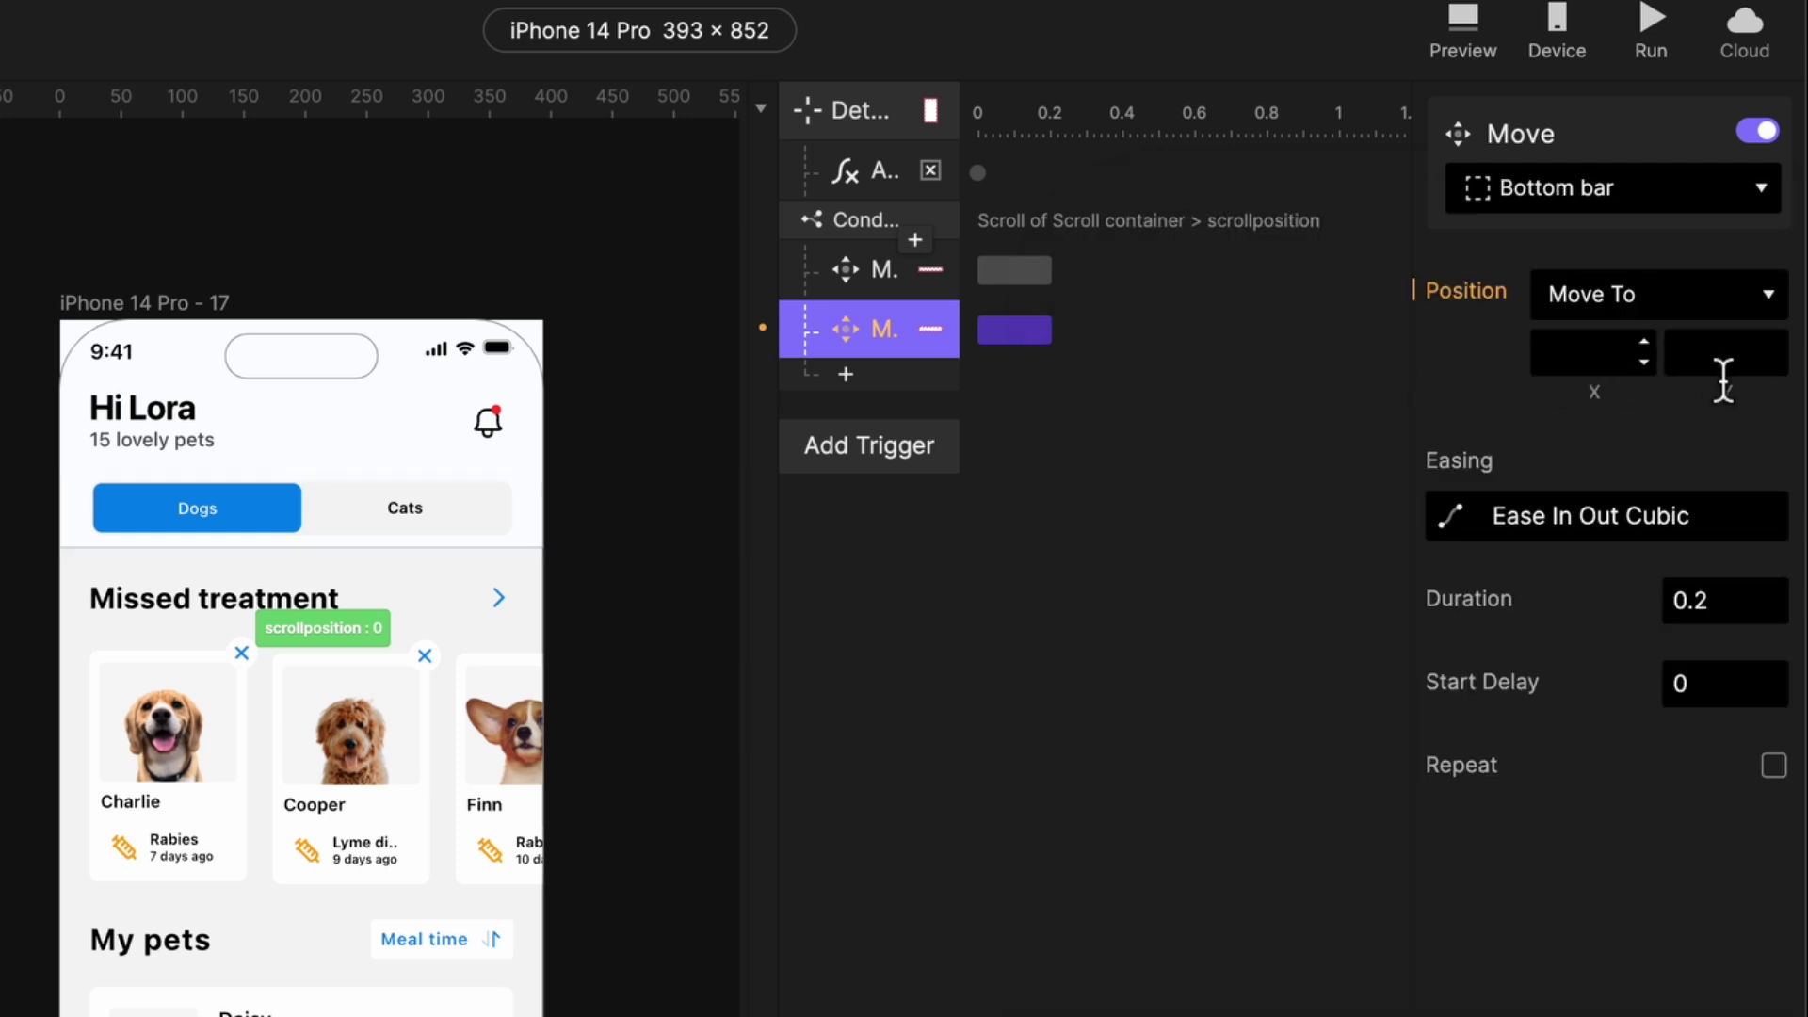
# - Set the Bottom bar move's Y to 852 and bring up its easing type choices
pyautogui.click(1737, 379)
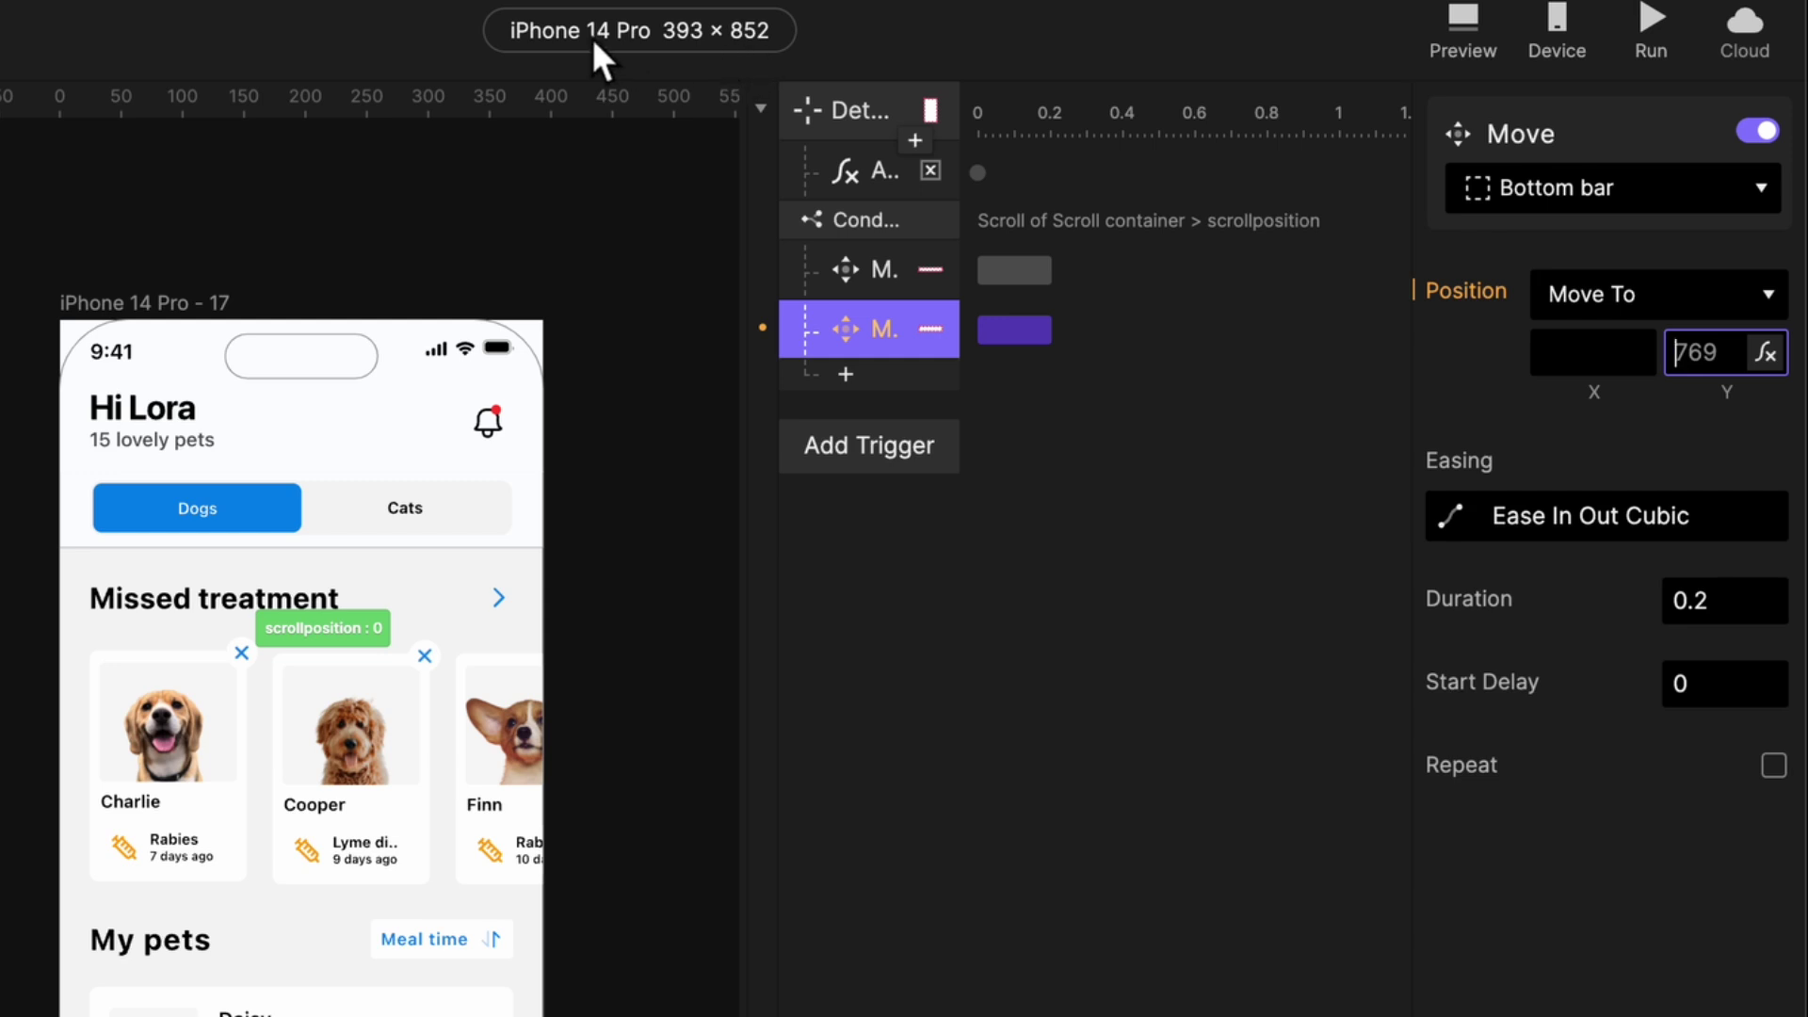
pyautogui.press('Escape')
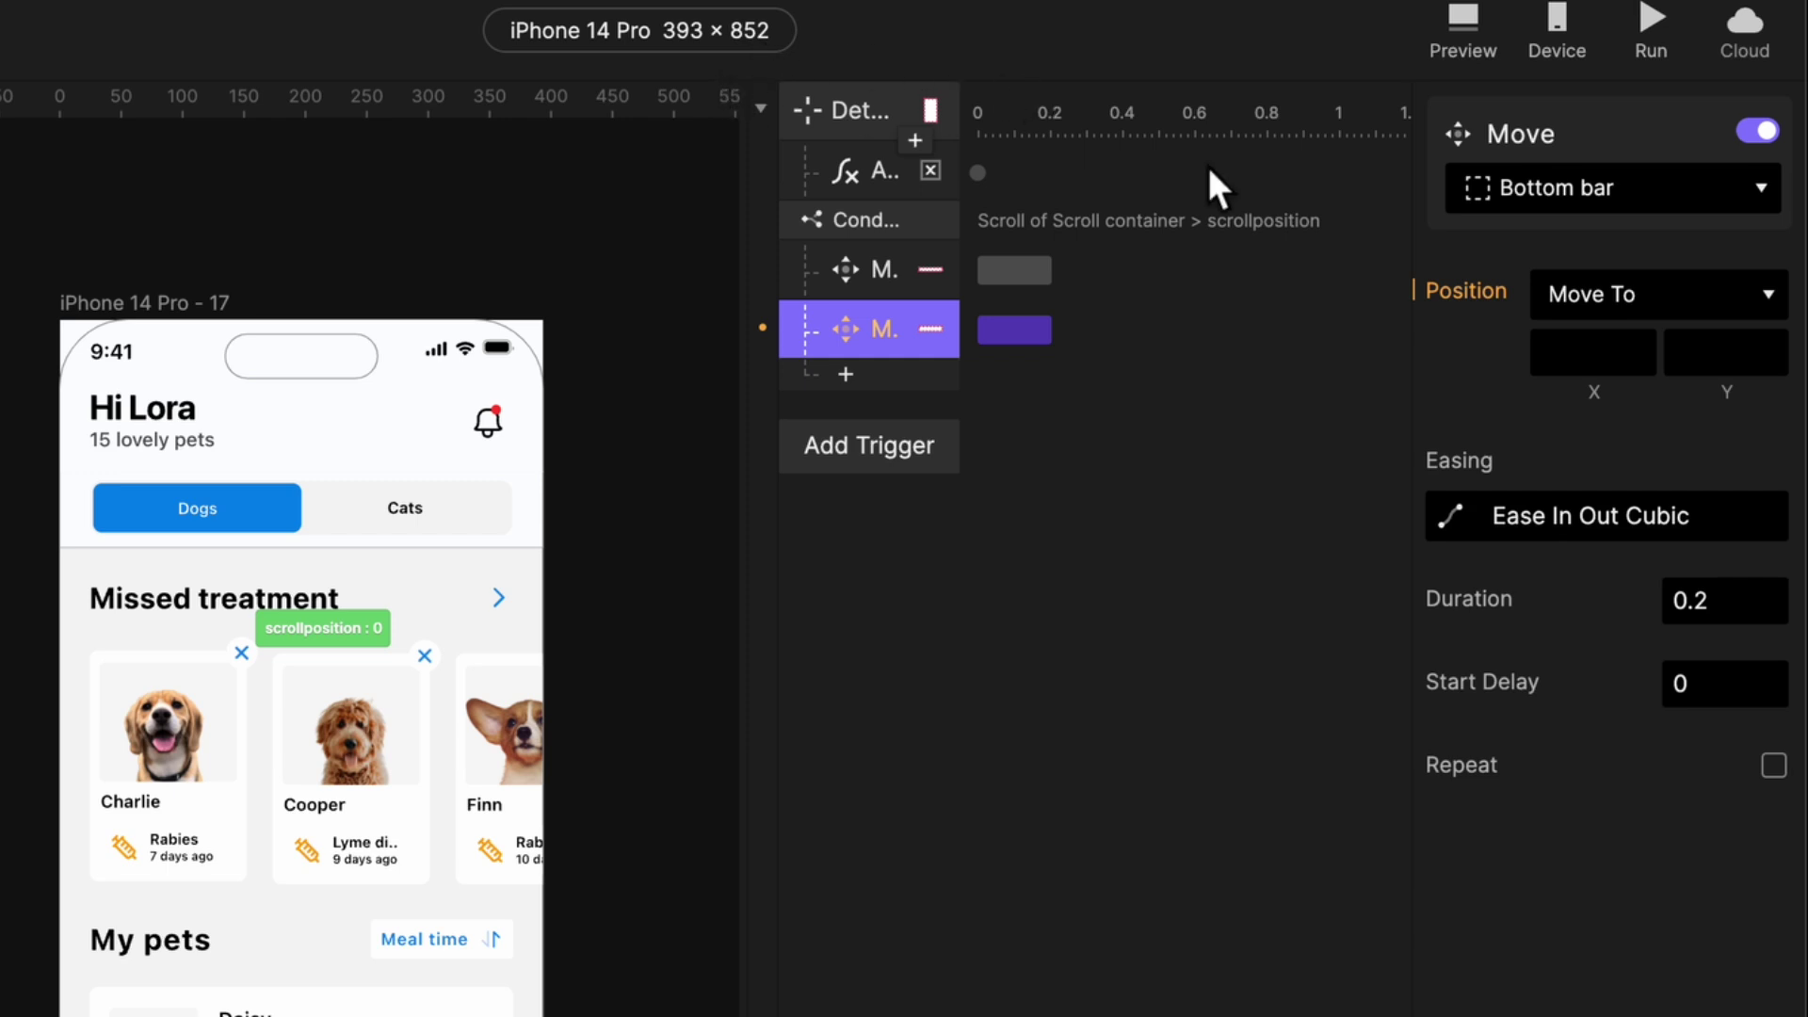
pyautogui.click(1716, 372)
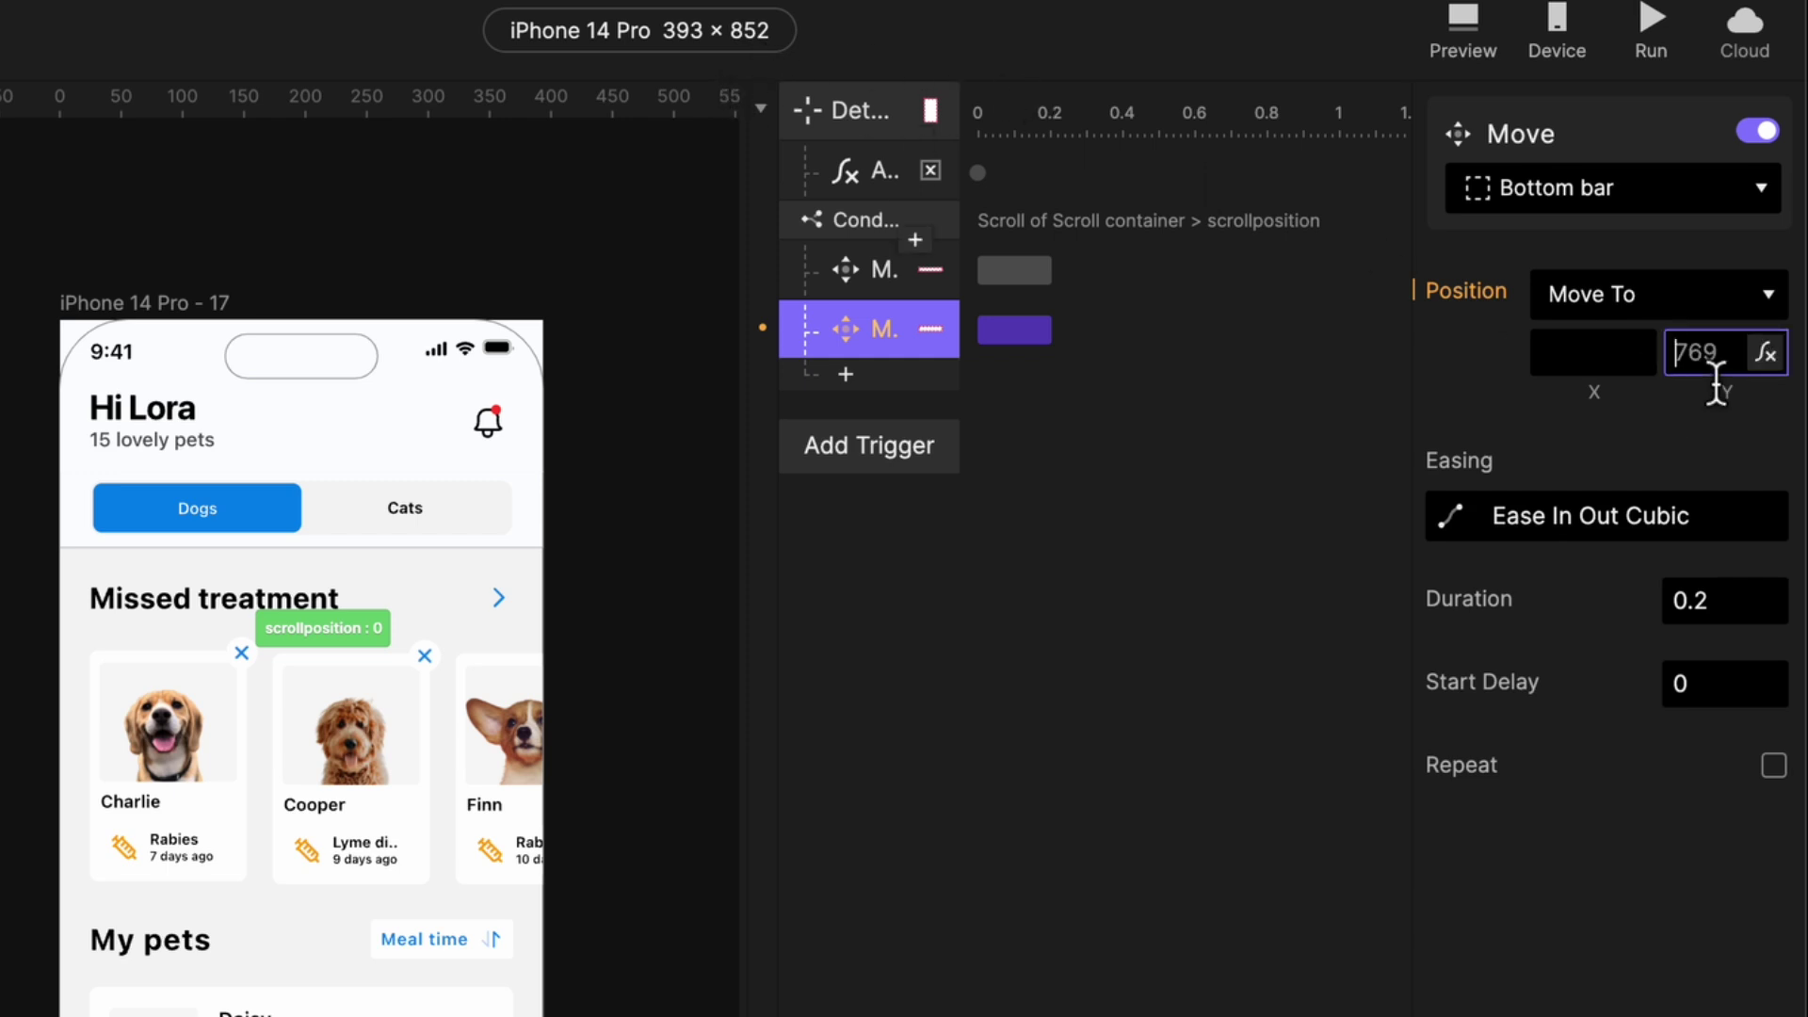
pyautogui.write('852')
pyautogui.press('Return')
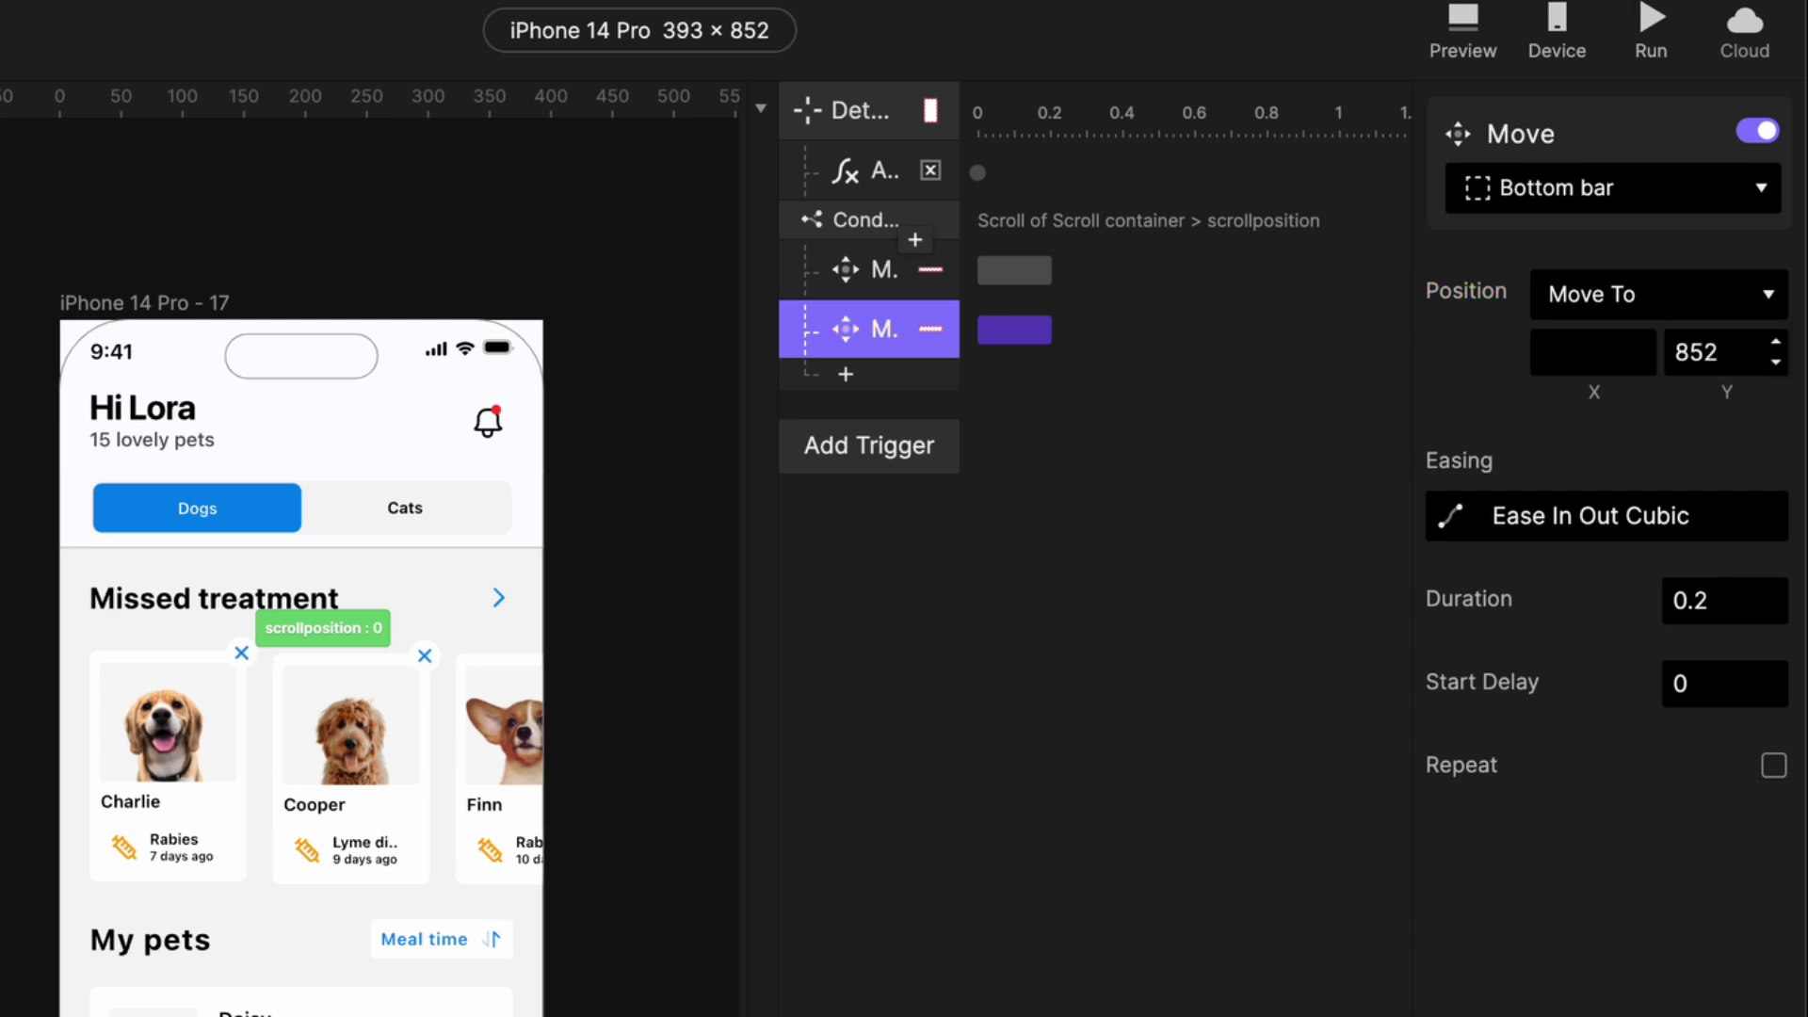
pyautogui.click(1433, 527)
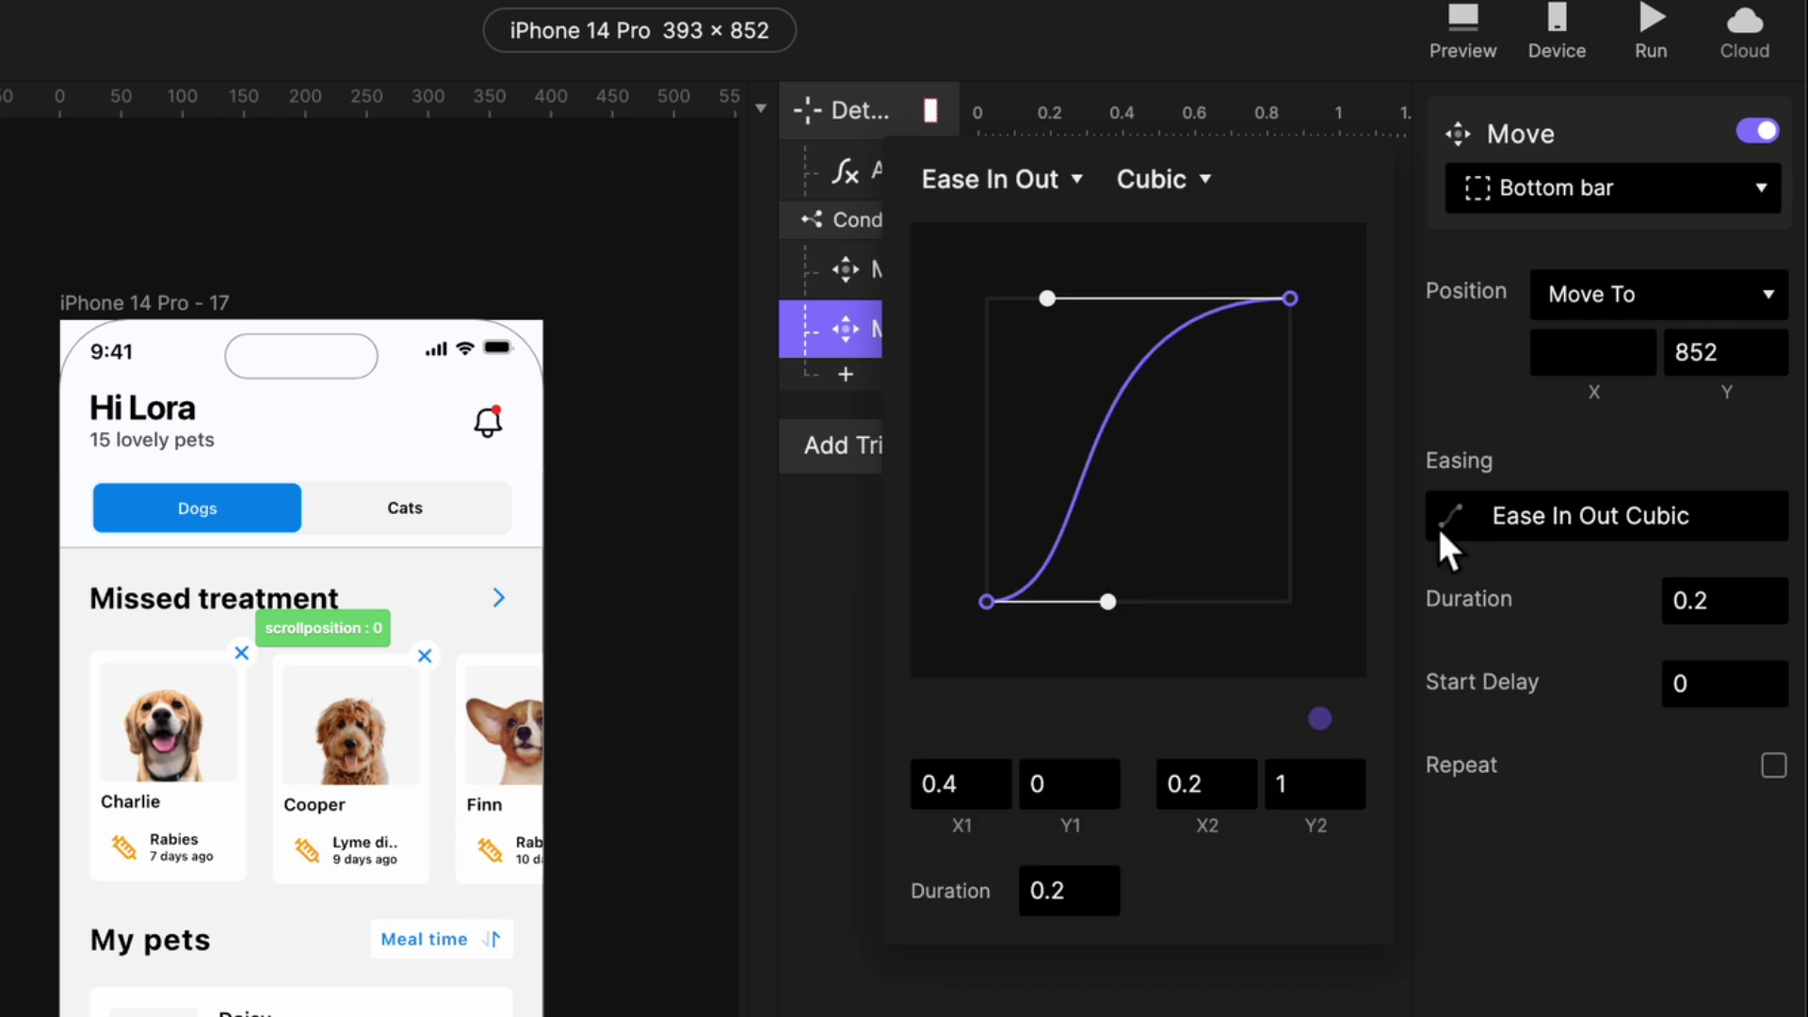
pyautogui.click(1078, 179)
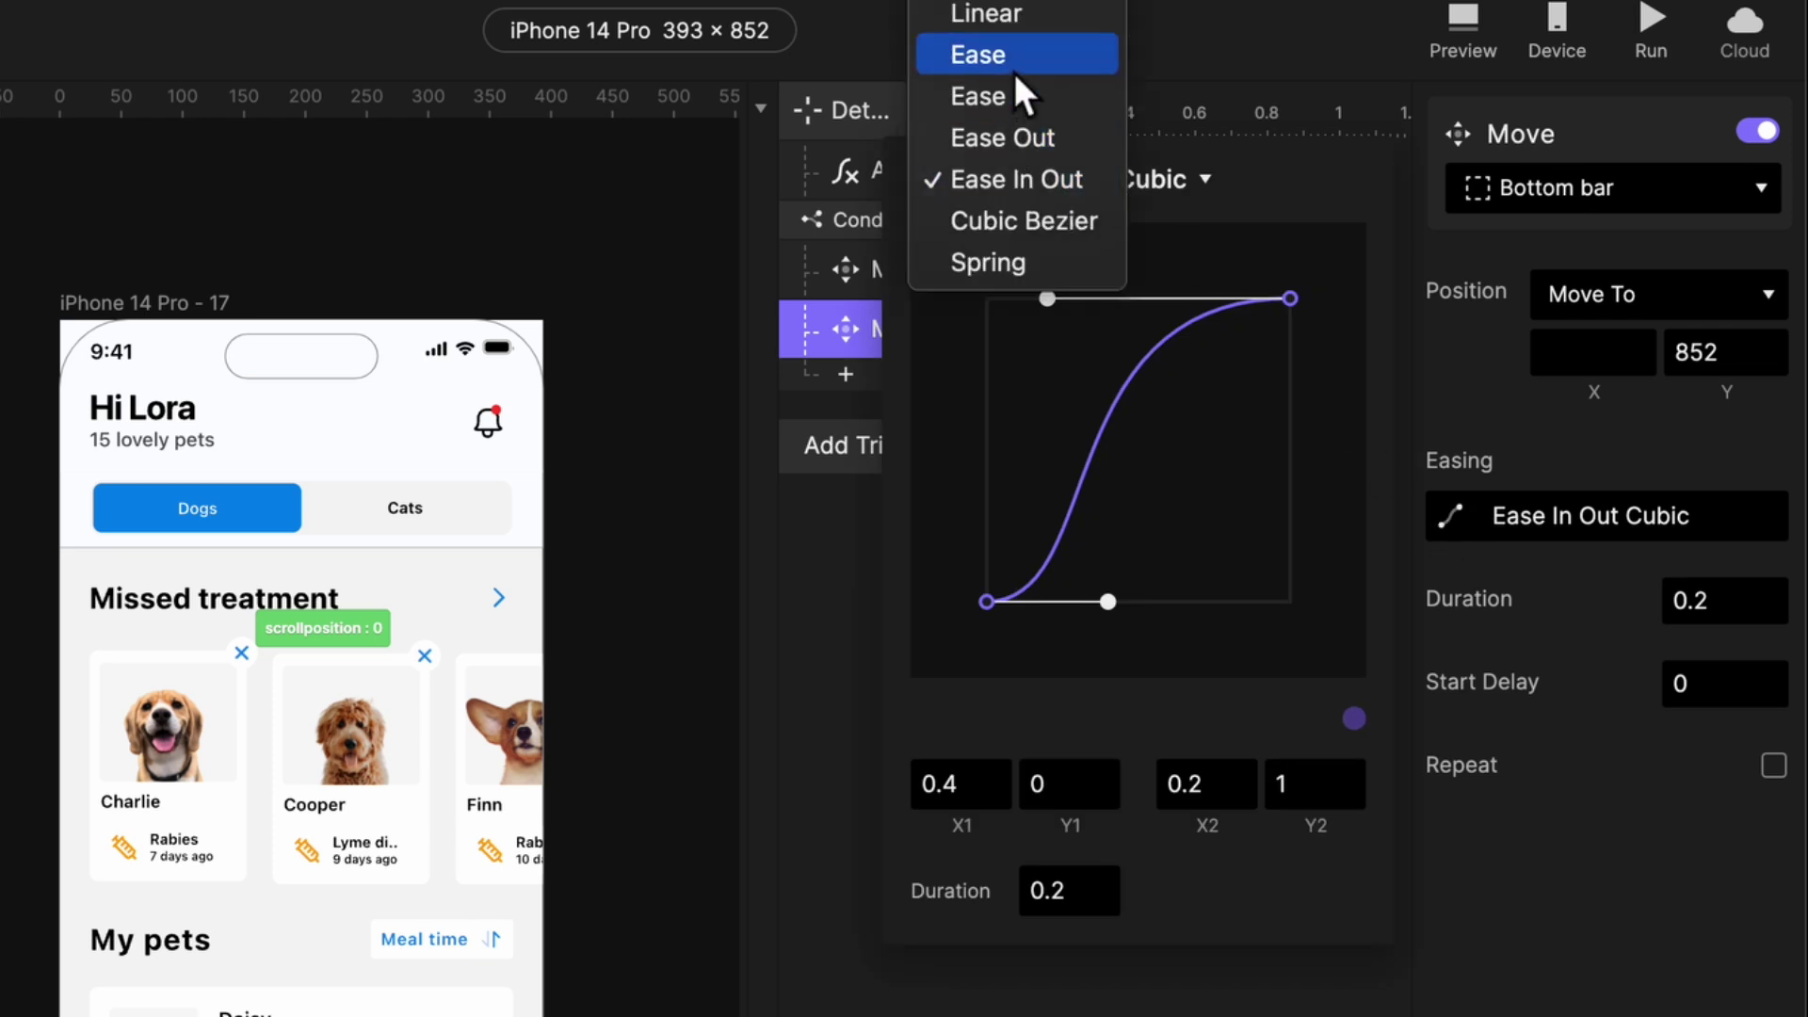
pyautogui.click(1013, 26)
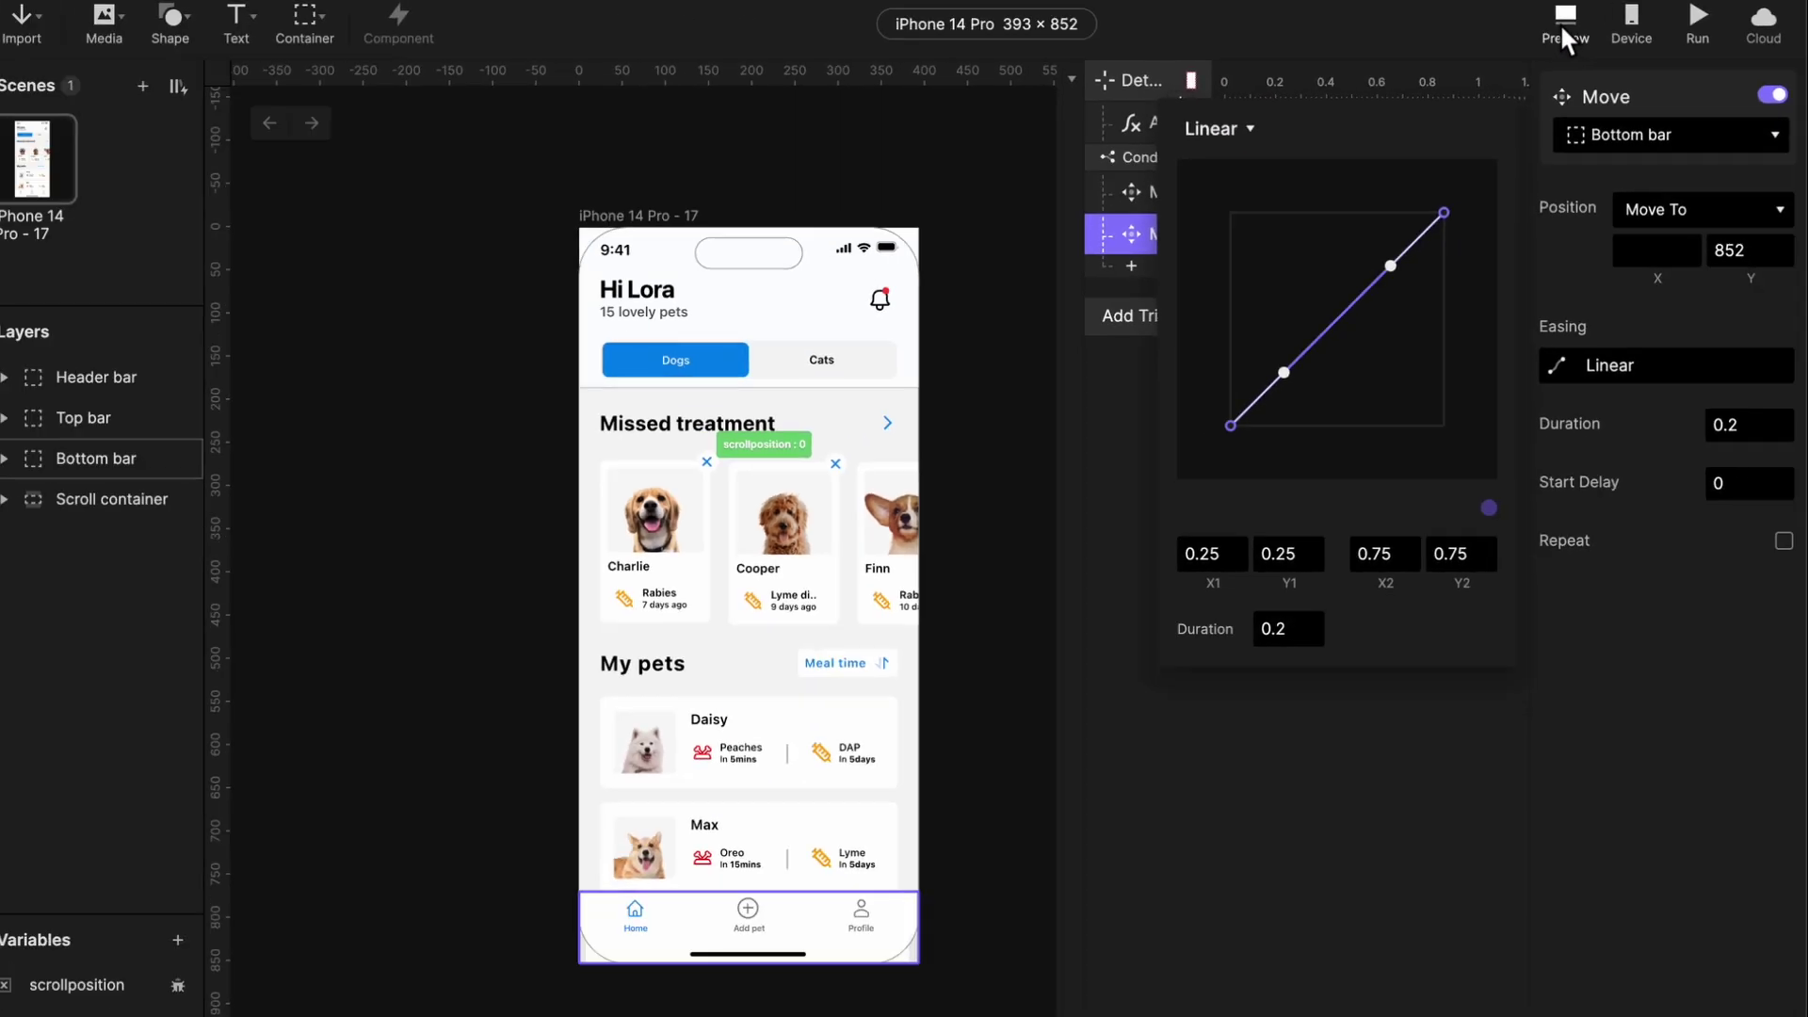
pyautogui.click(1569, 30)
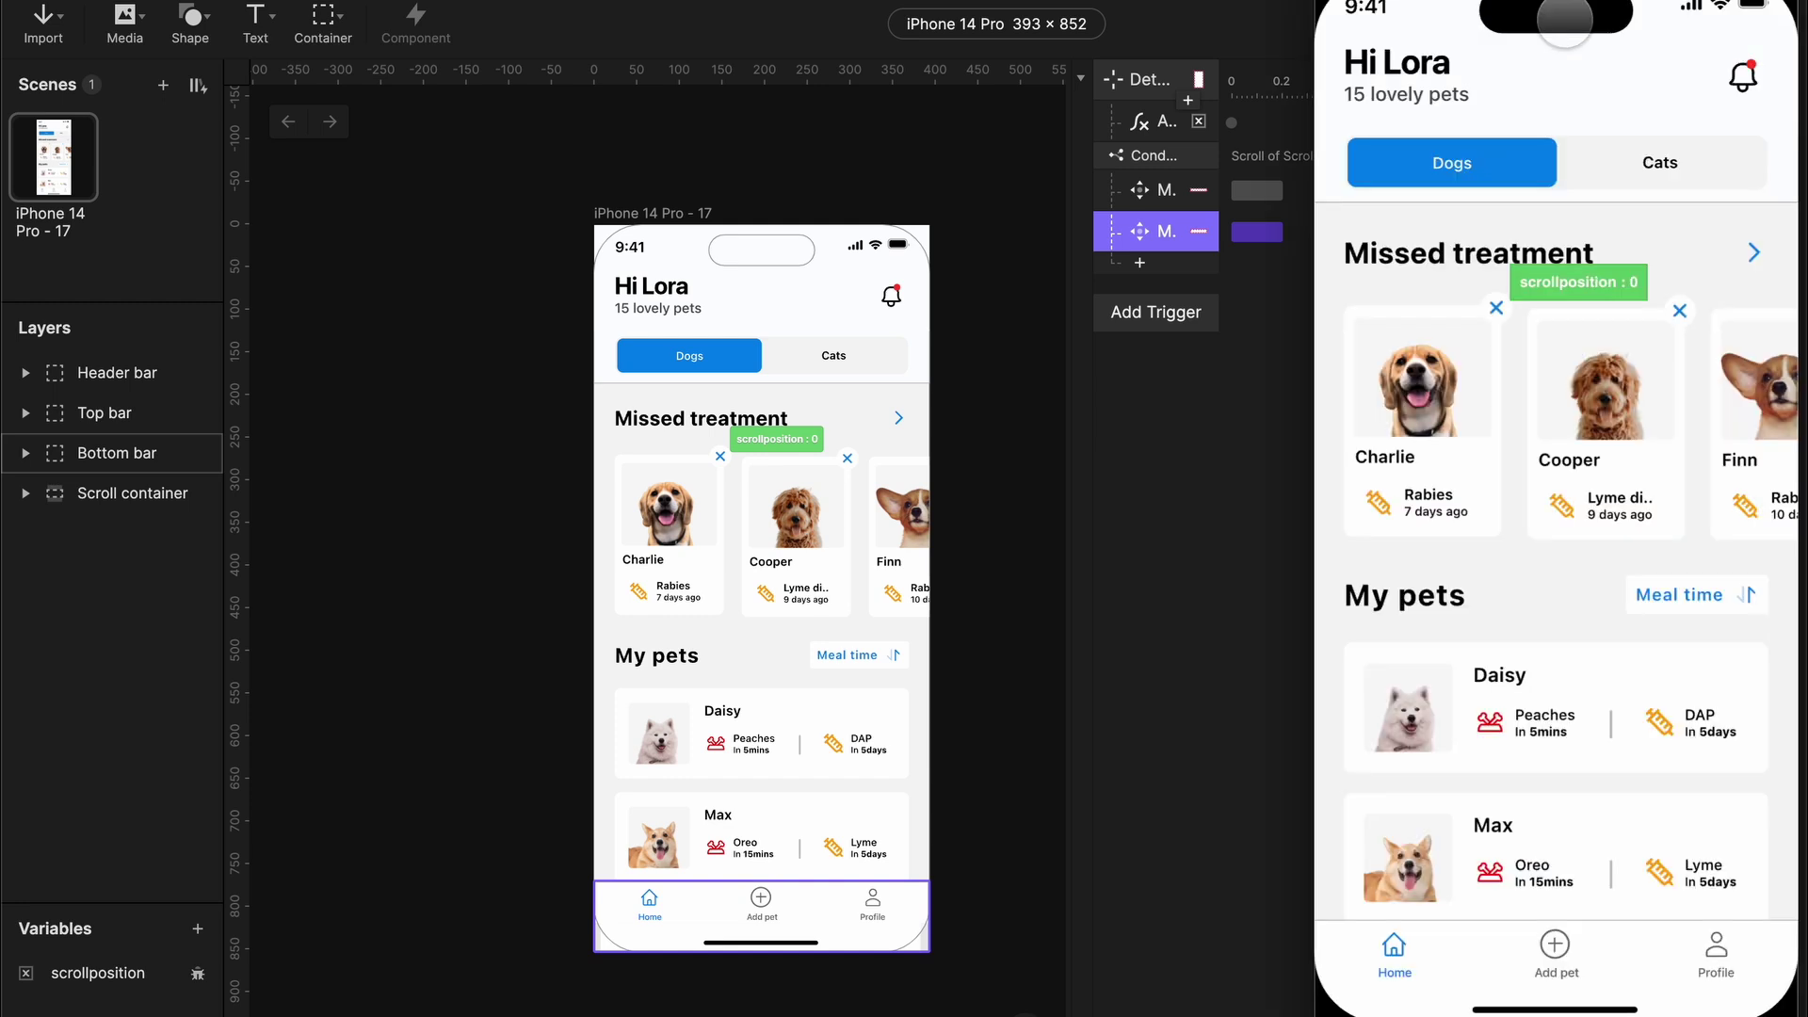
pyautogui.scroll(-5, 1544, 561)
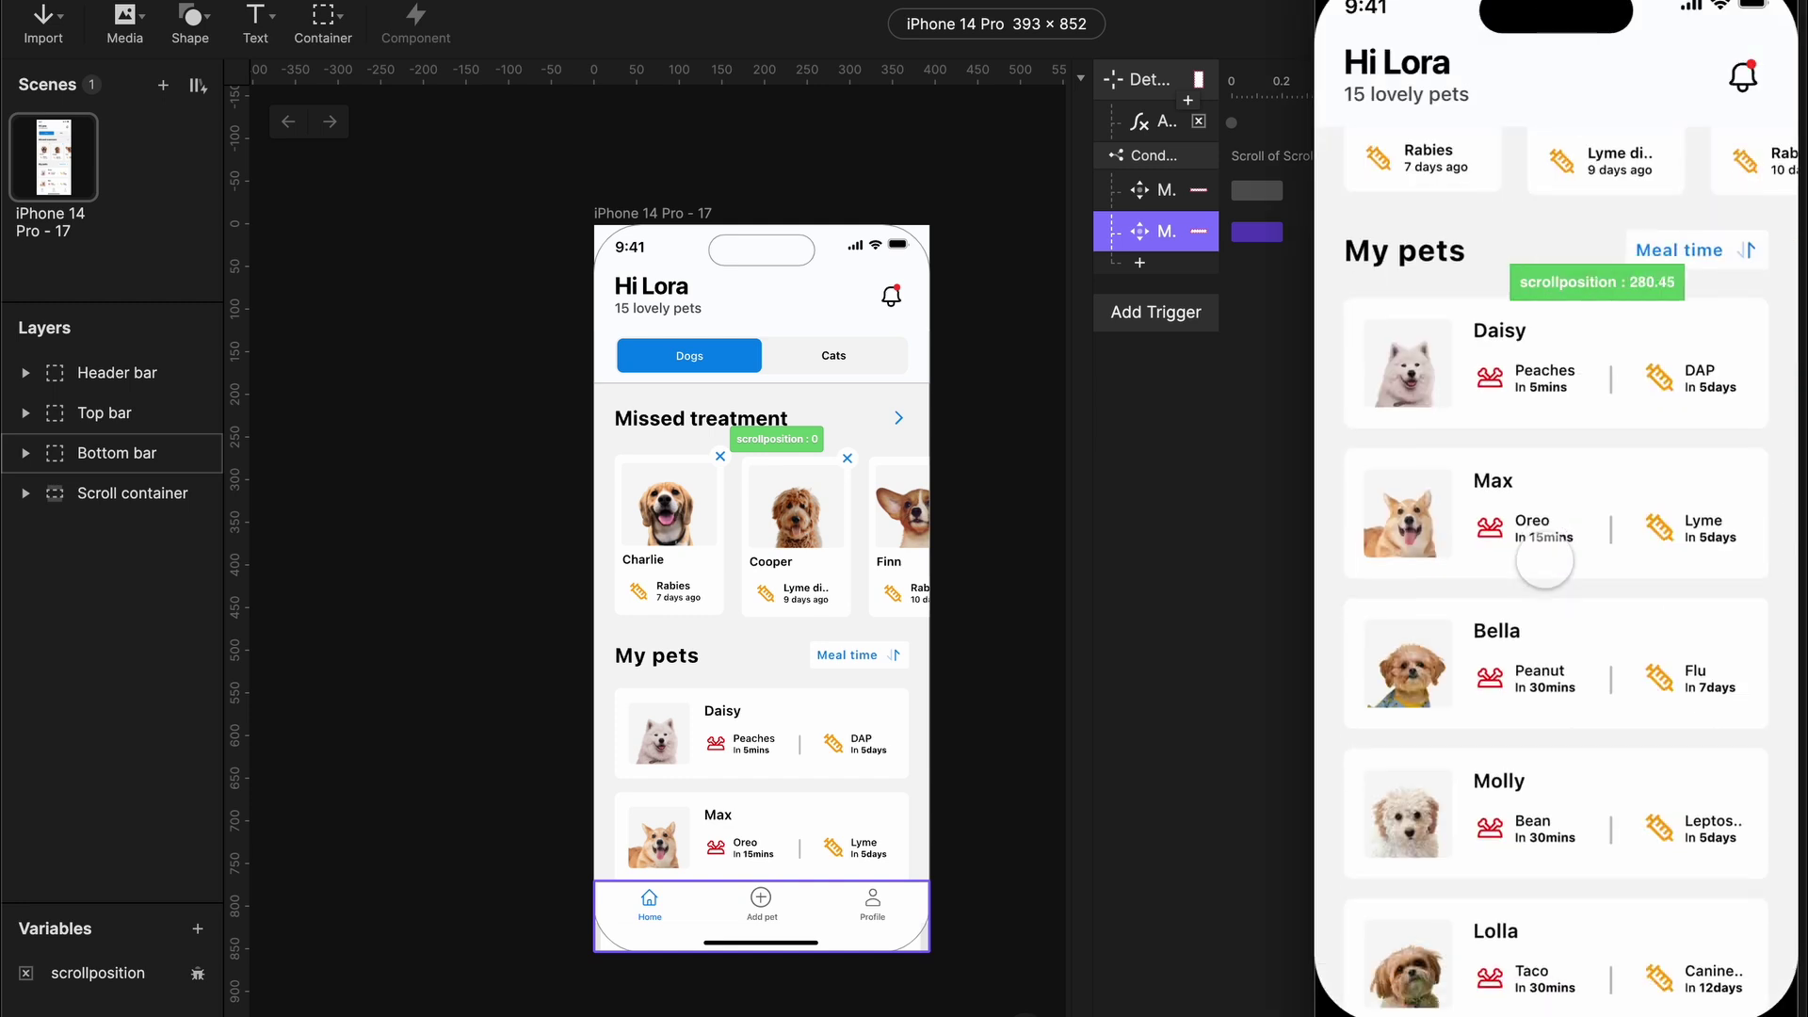
pyautogui.scroll(3, 1544, 560)
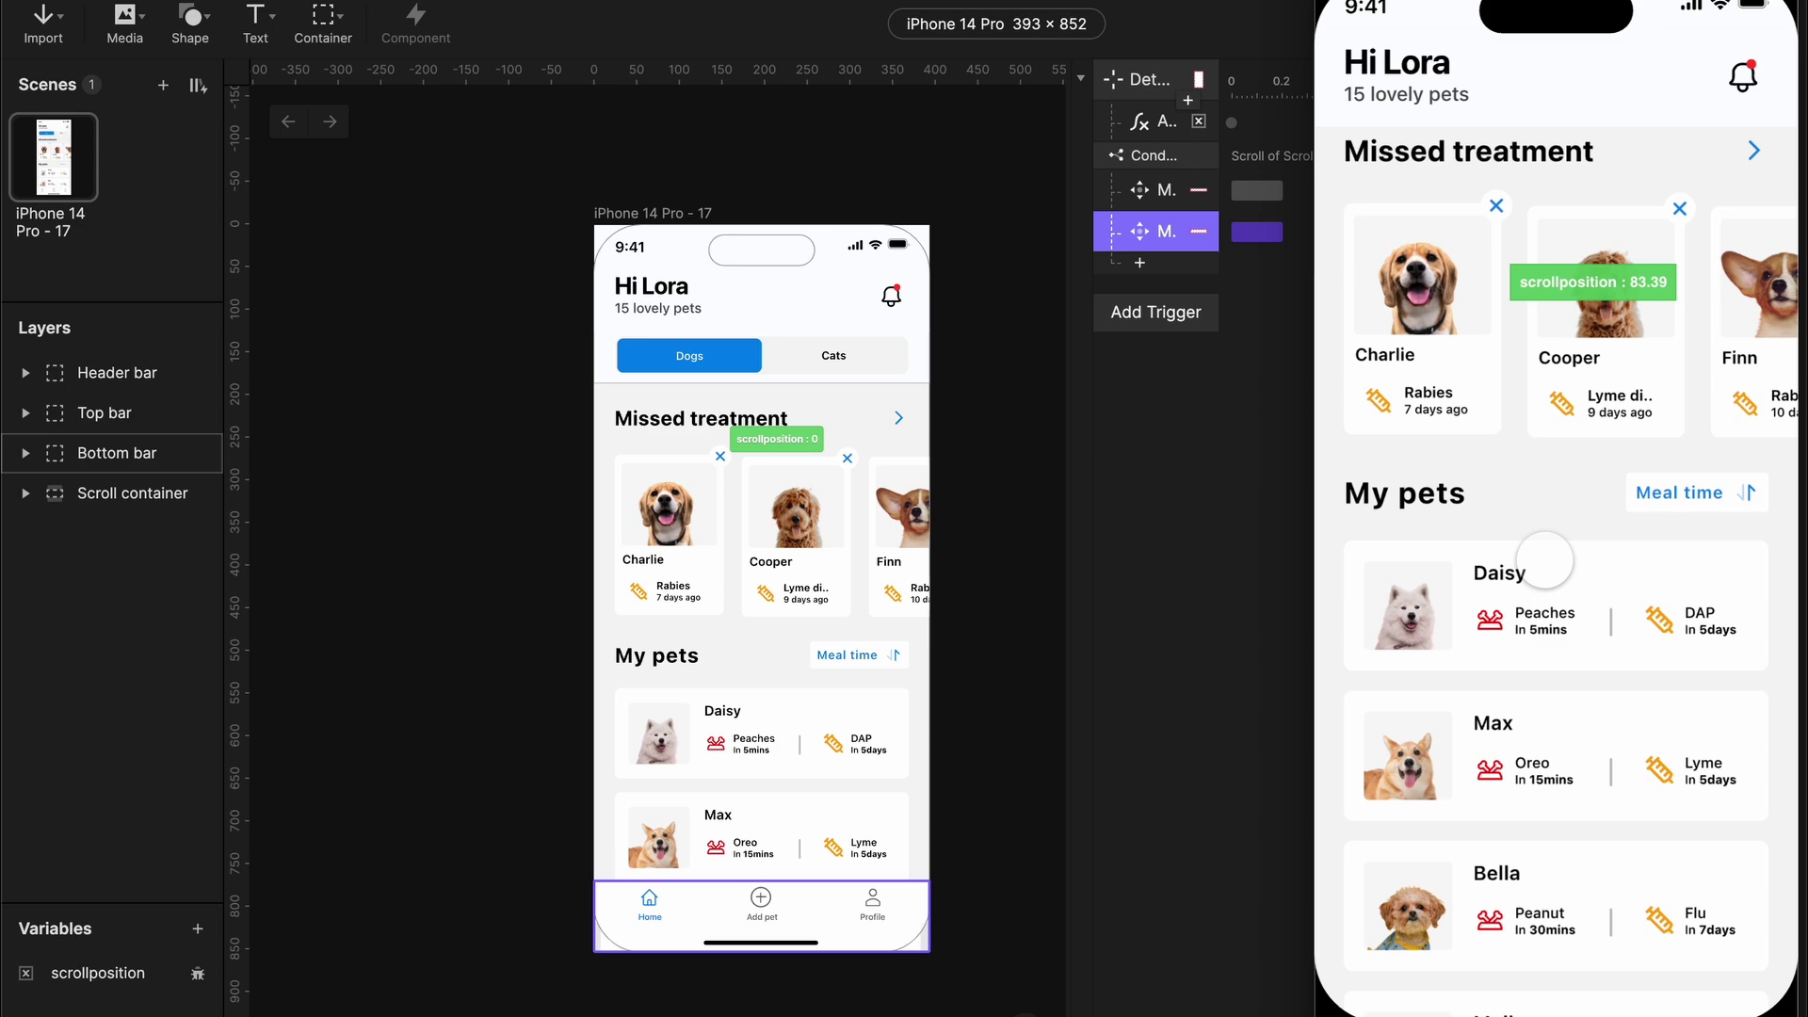
pyautogui.scroll(-5, 1544, 562)
pyautogui.scroll(5, 1544, 561)
pyautogui.scroll(-5, 1545, 560)
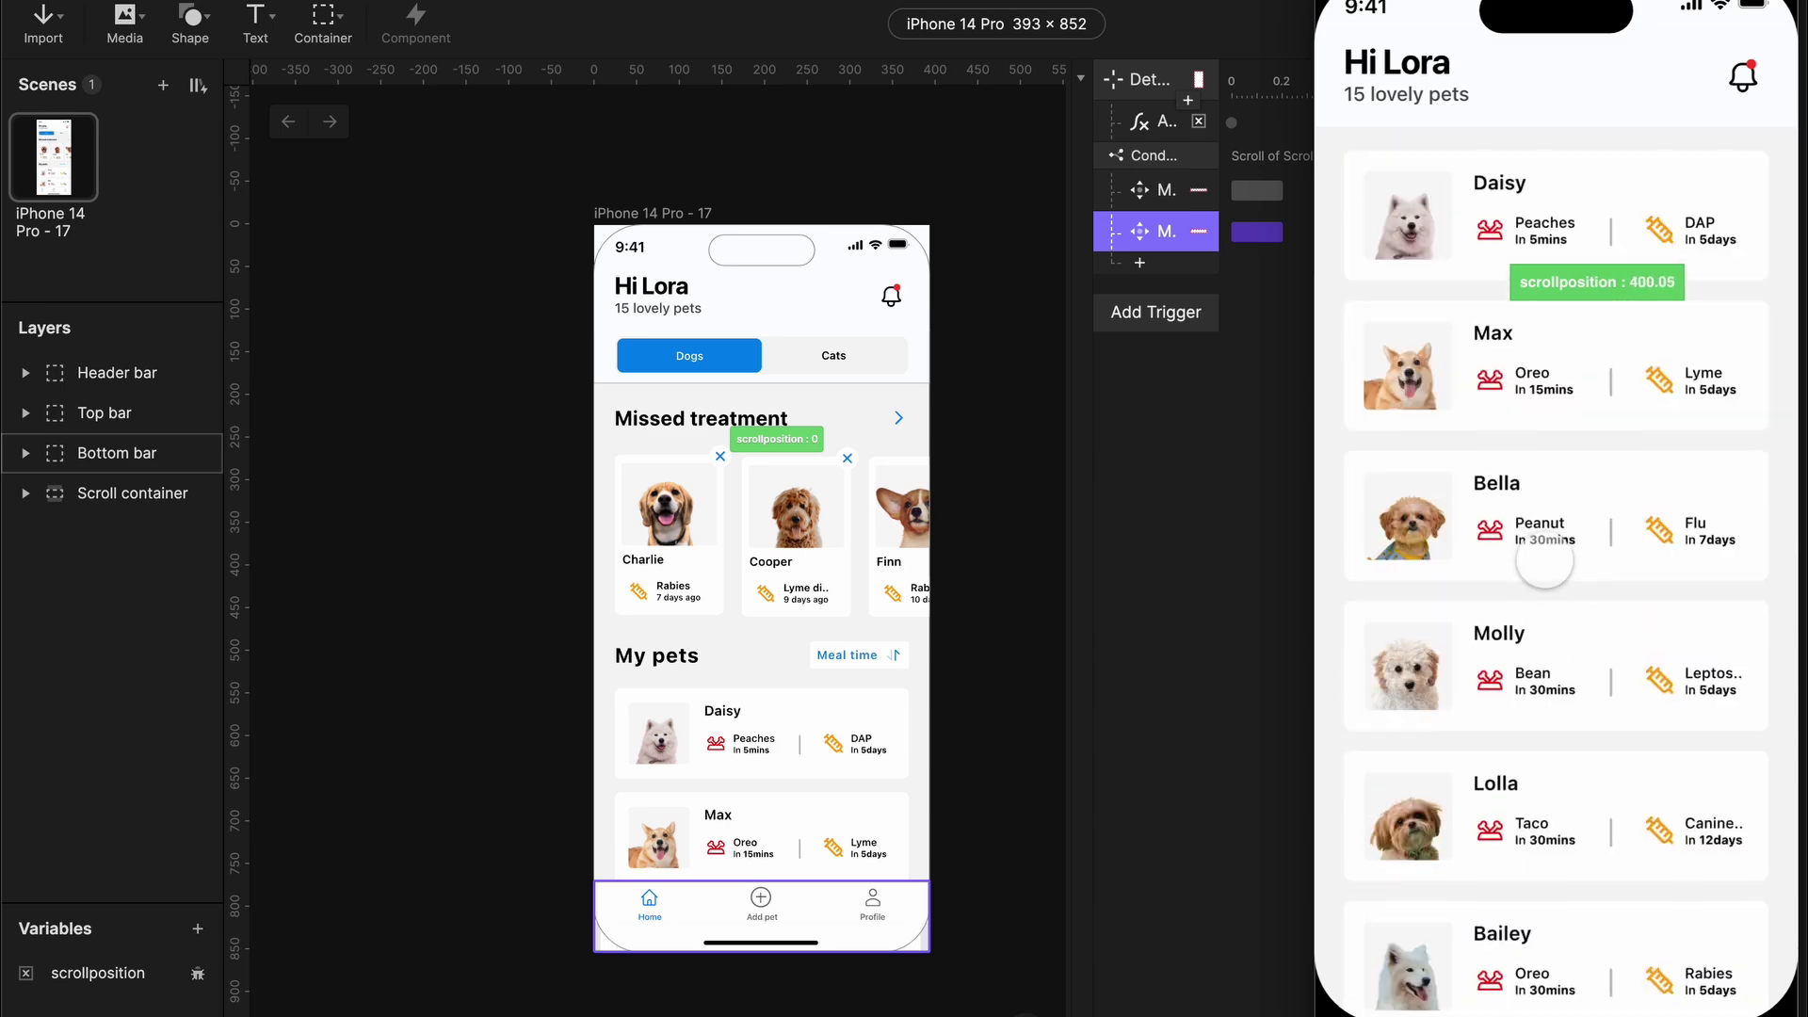
pyautogui.scroll(5, 1545, 561)
pyautogui.scroll(-5, 1545, 561)
pyautogui.scroll(5, 1545, 565)
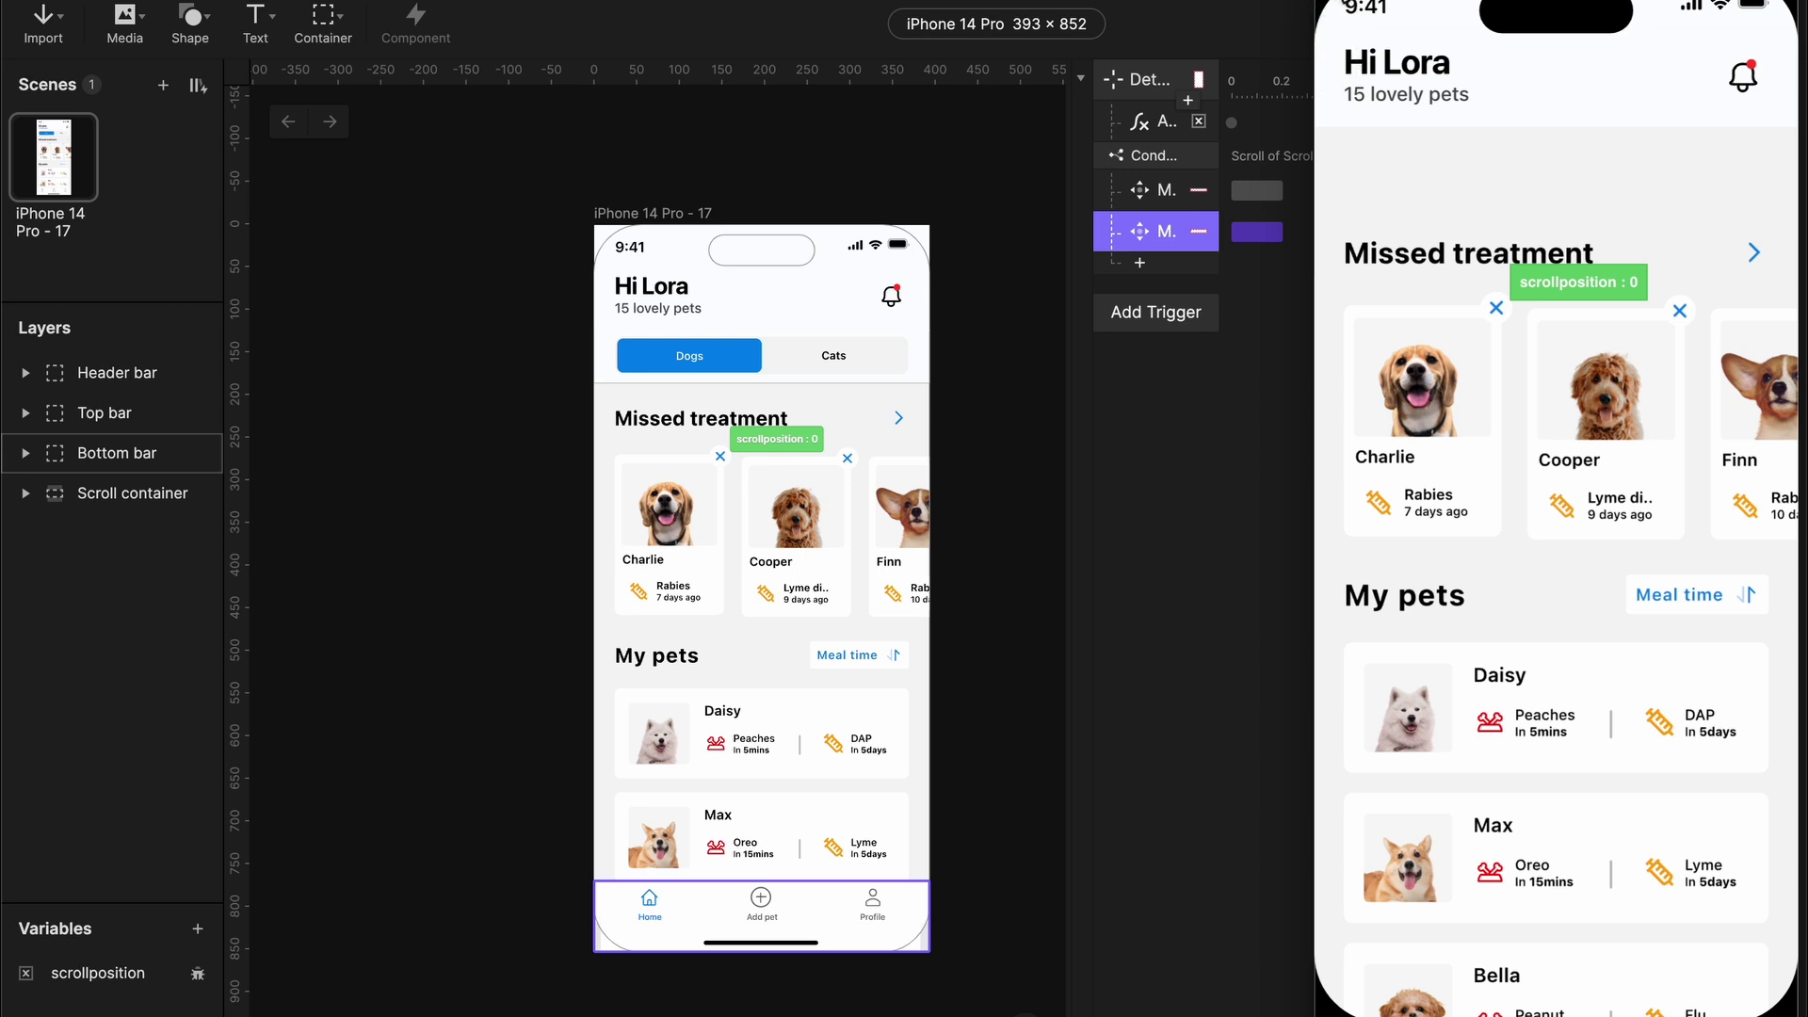
pyautogui.press('Escape')
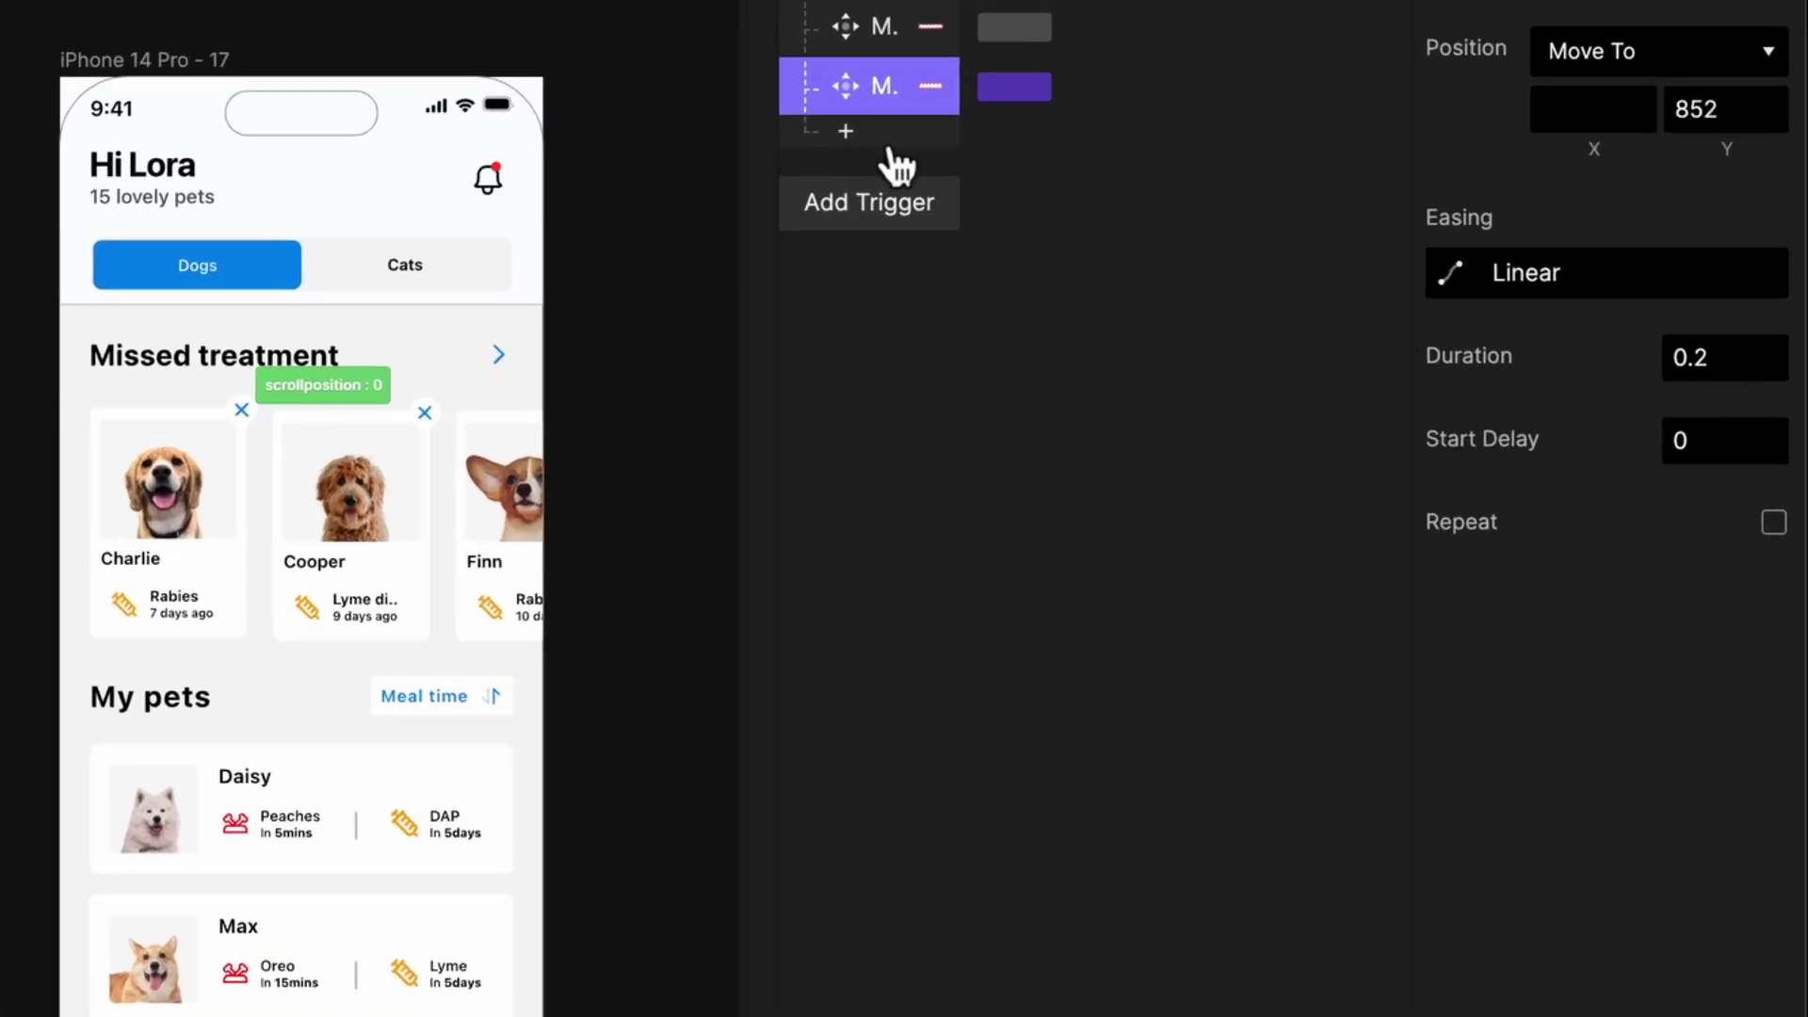
# - Add a condition checking if the Scroll container's Scroll is less than scrollposition
pyautogui.click(883, 136)
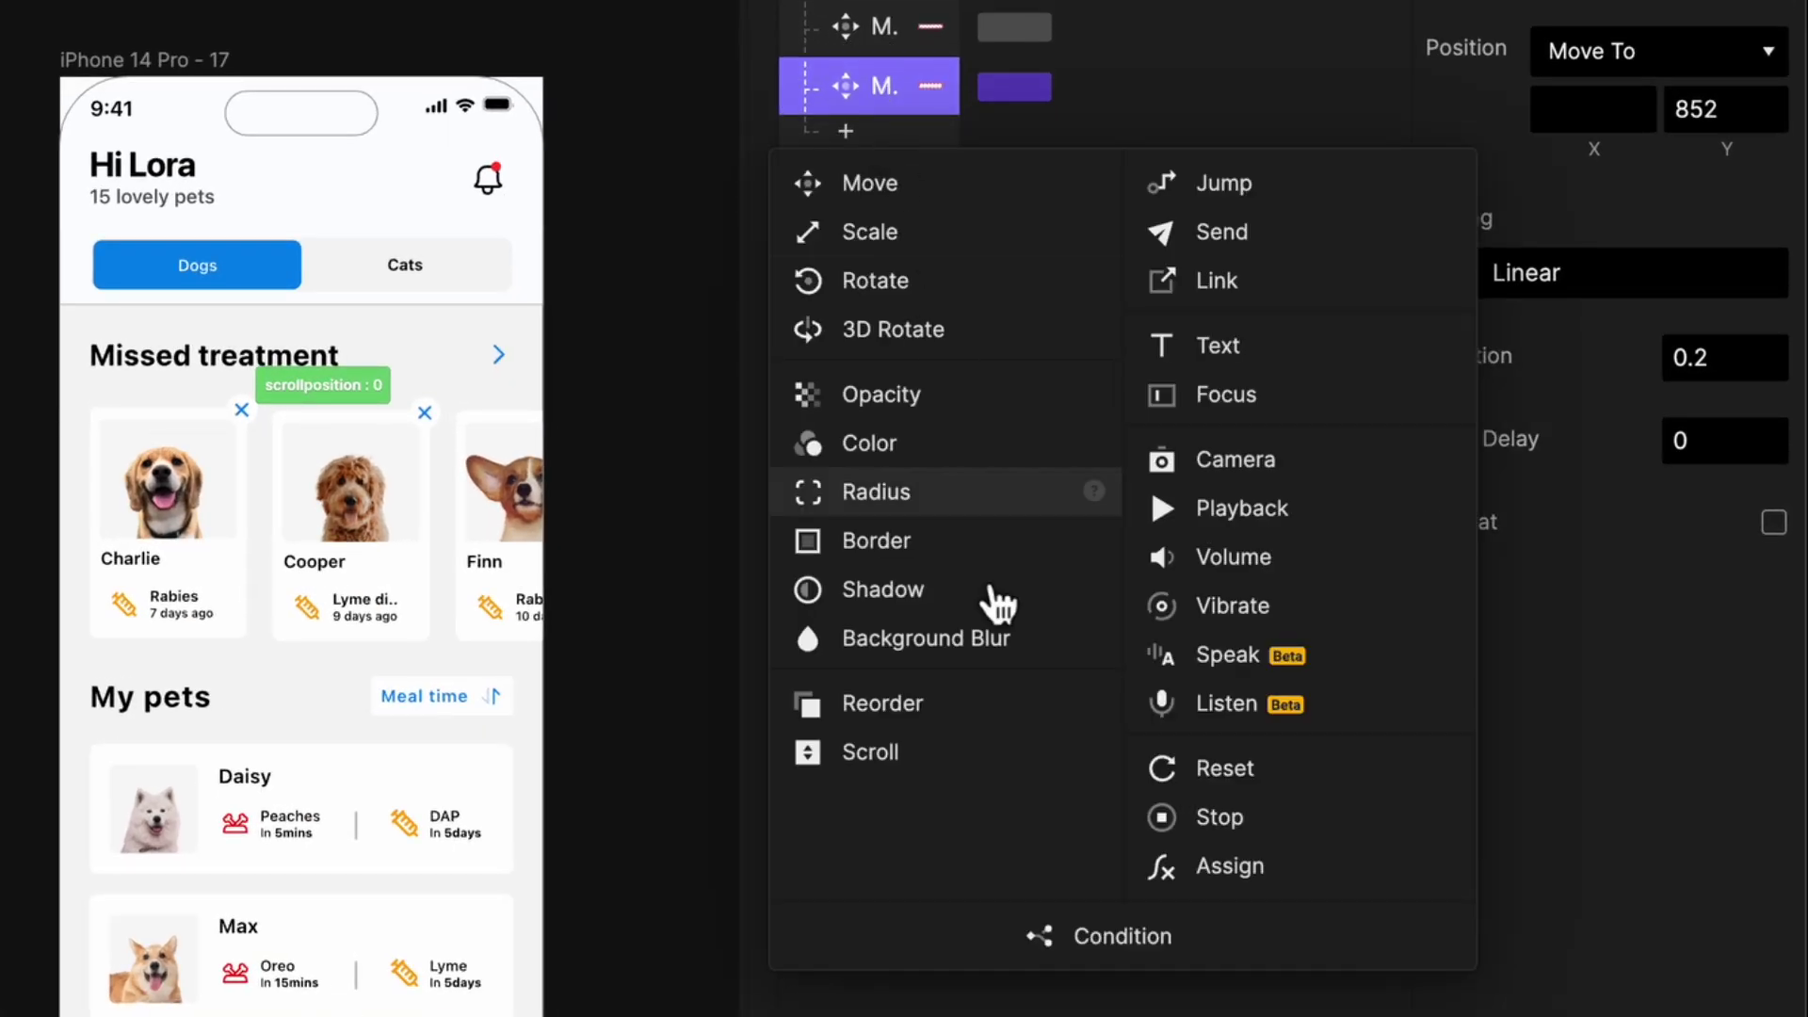
pyautogui.click(1083, 961)
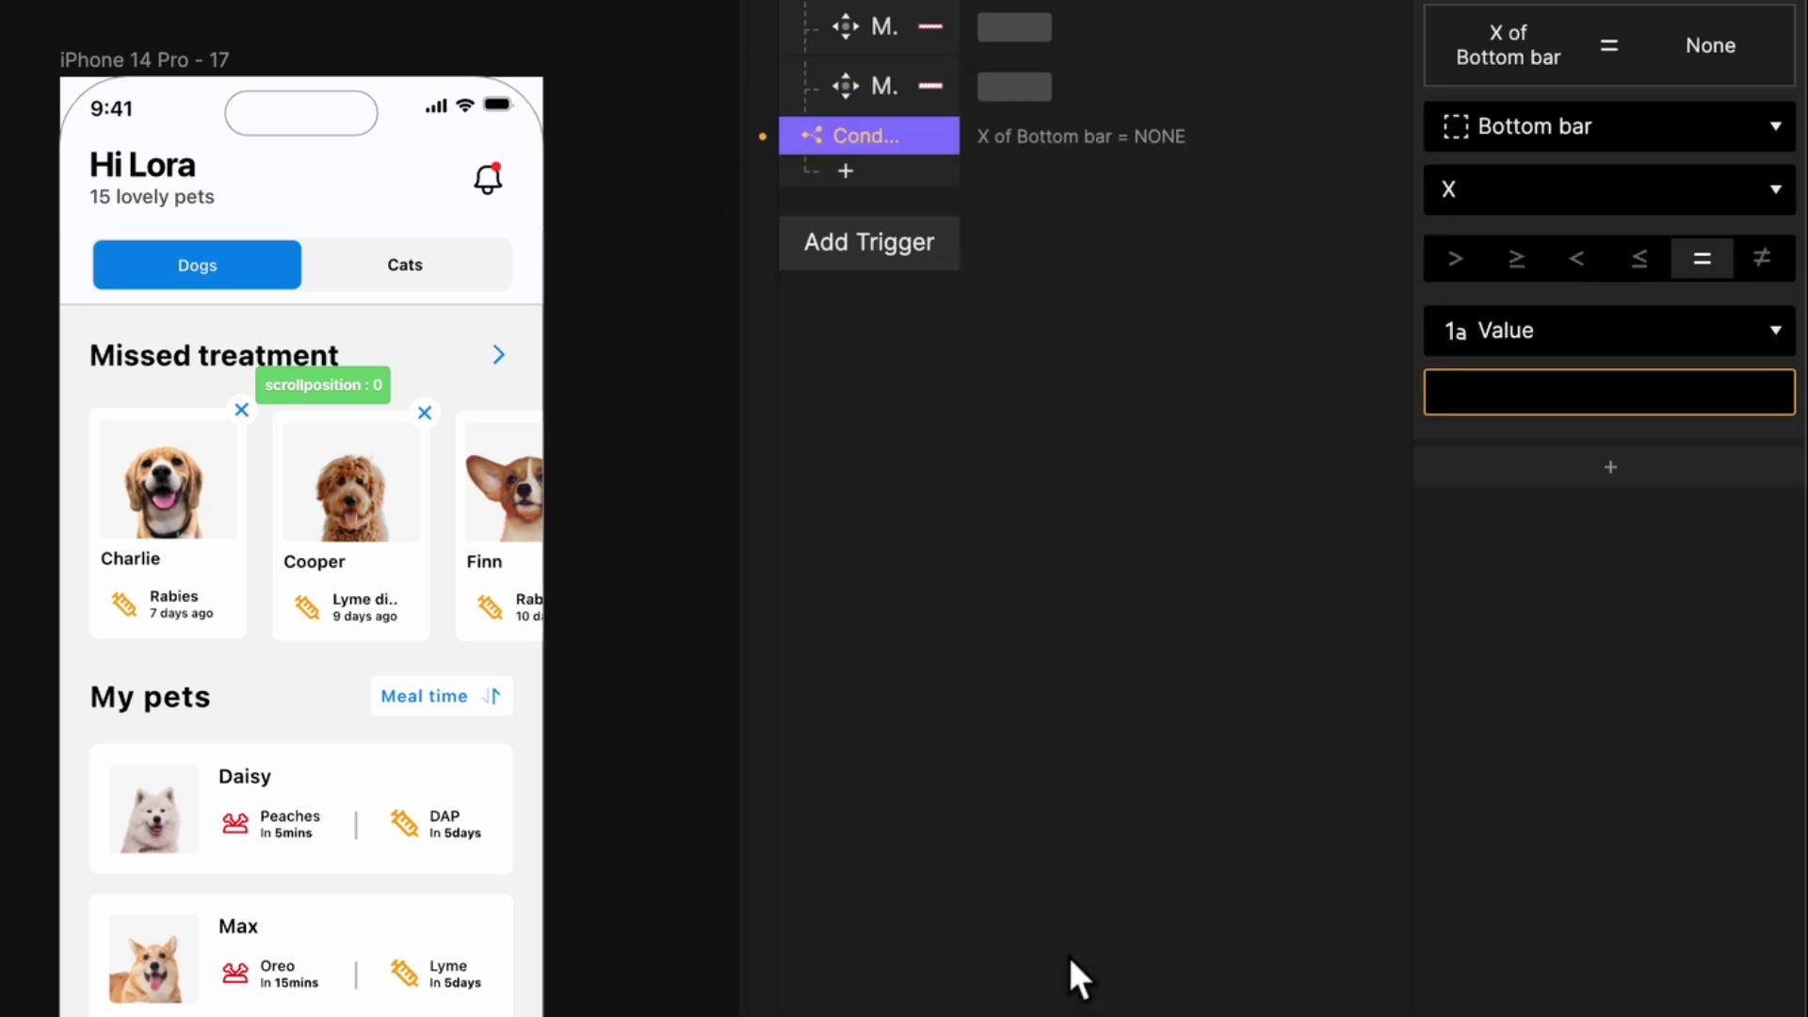
pyautogui.click(1486, 142)
pyautogui.write('scroll')
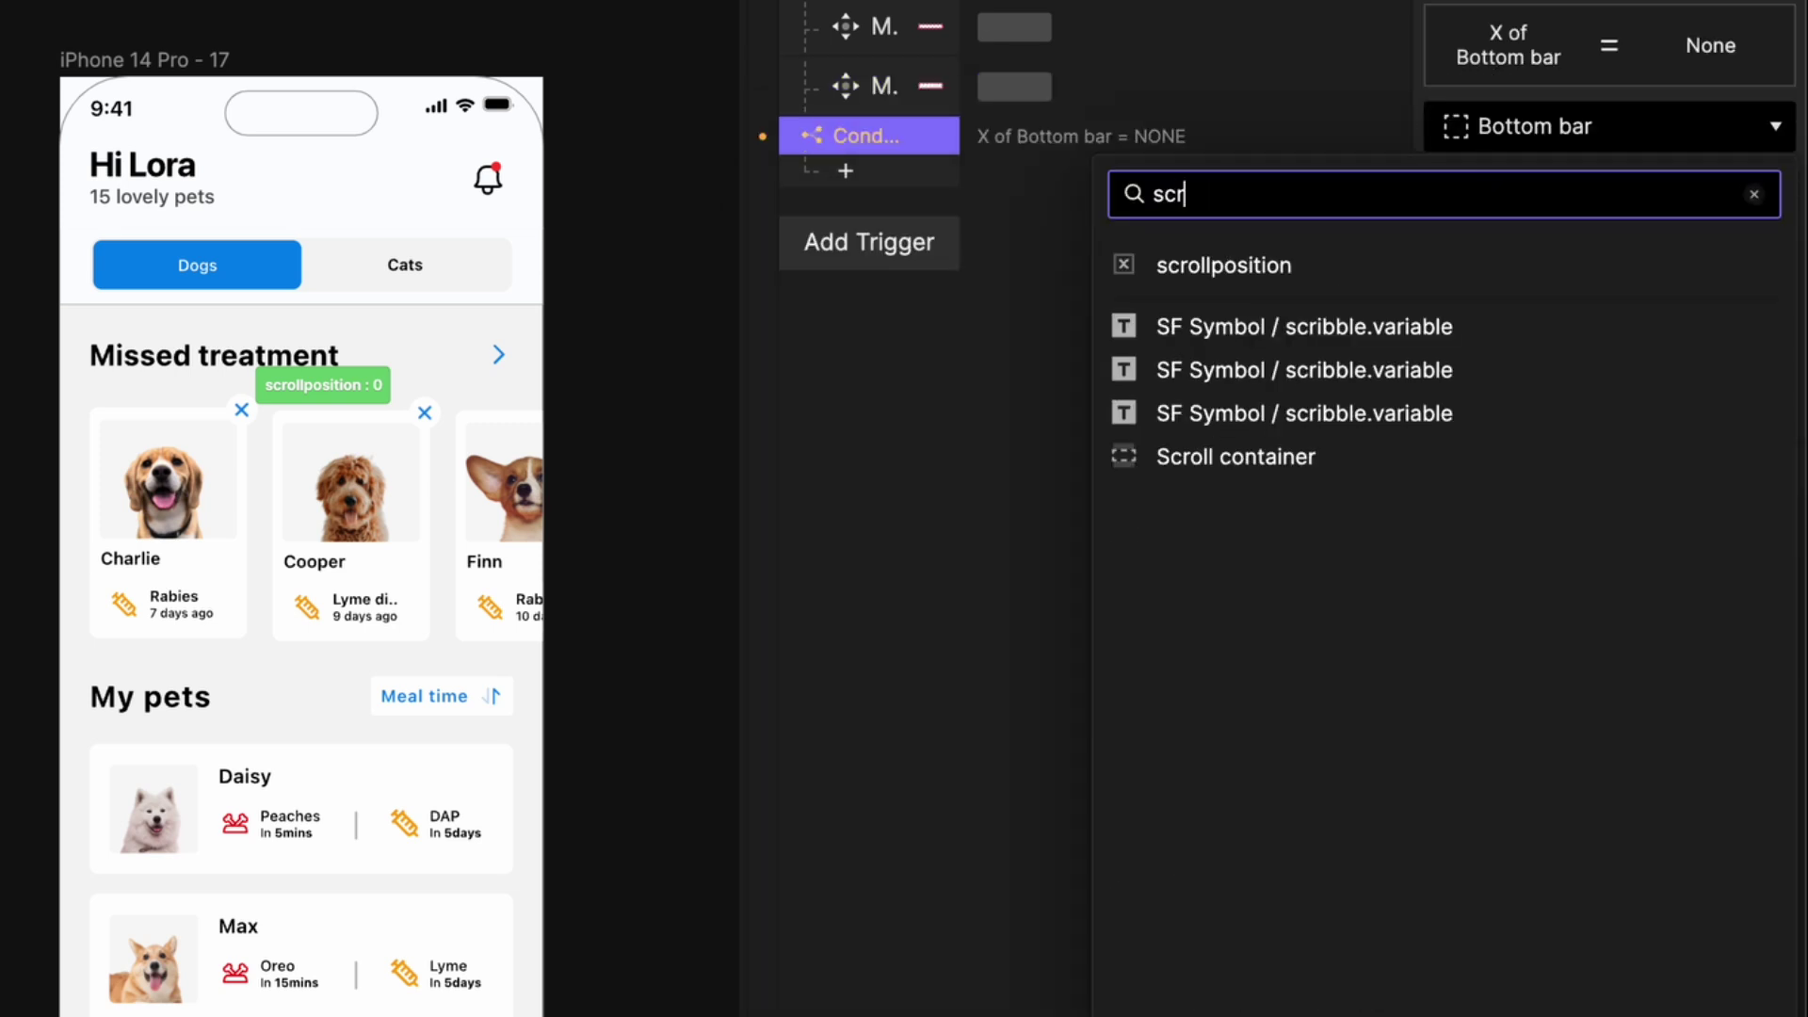
pyautogui.click(1304, 331)
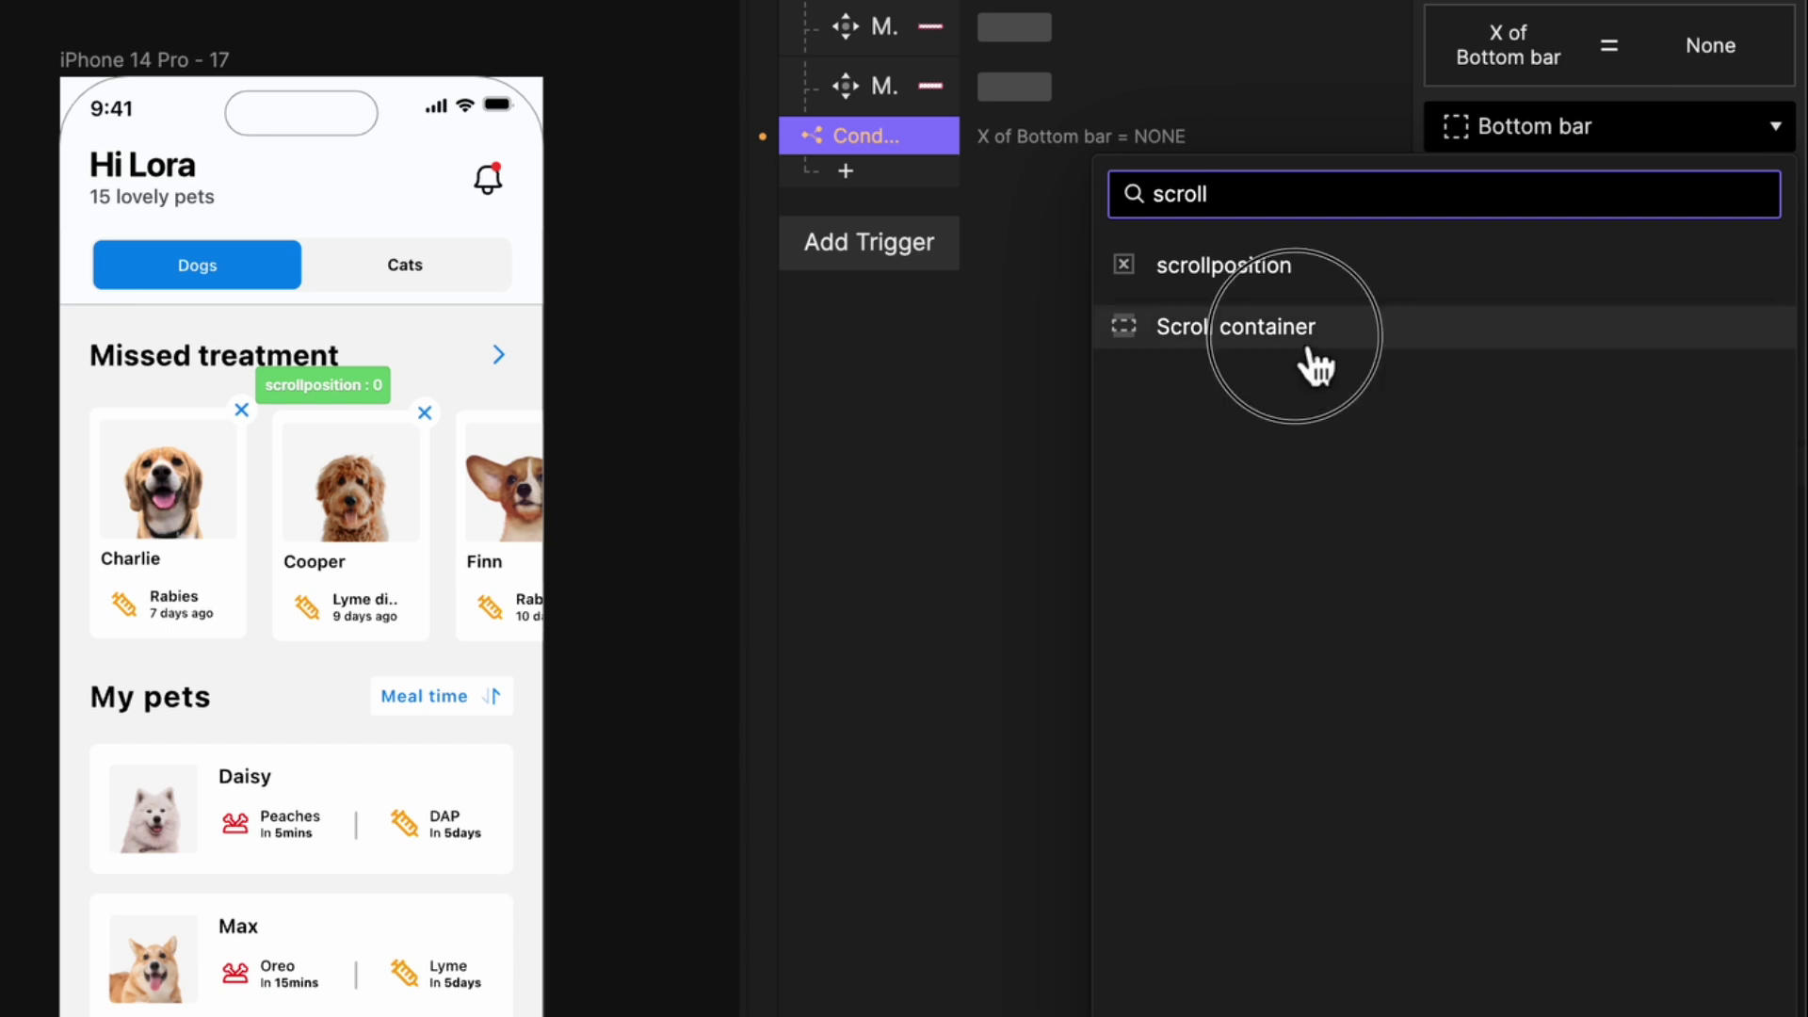
pyautogui.click(1511, 189)
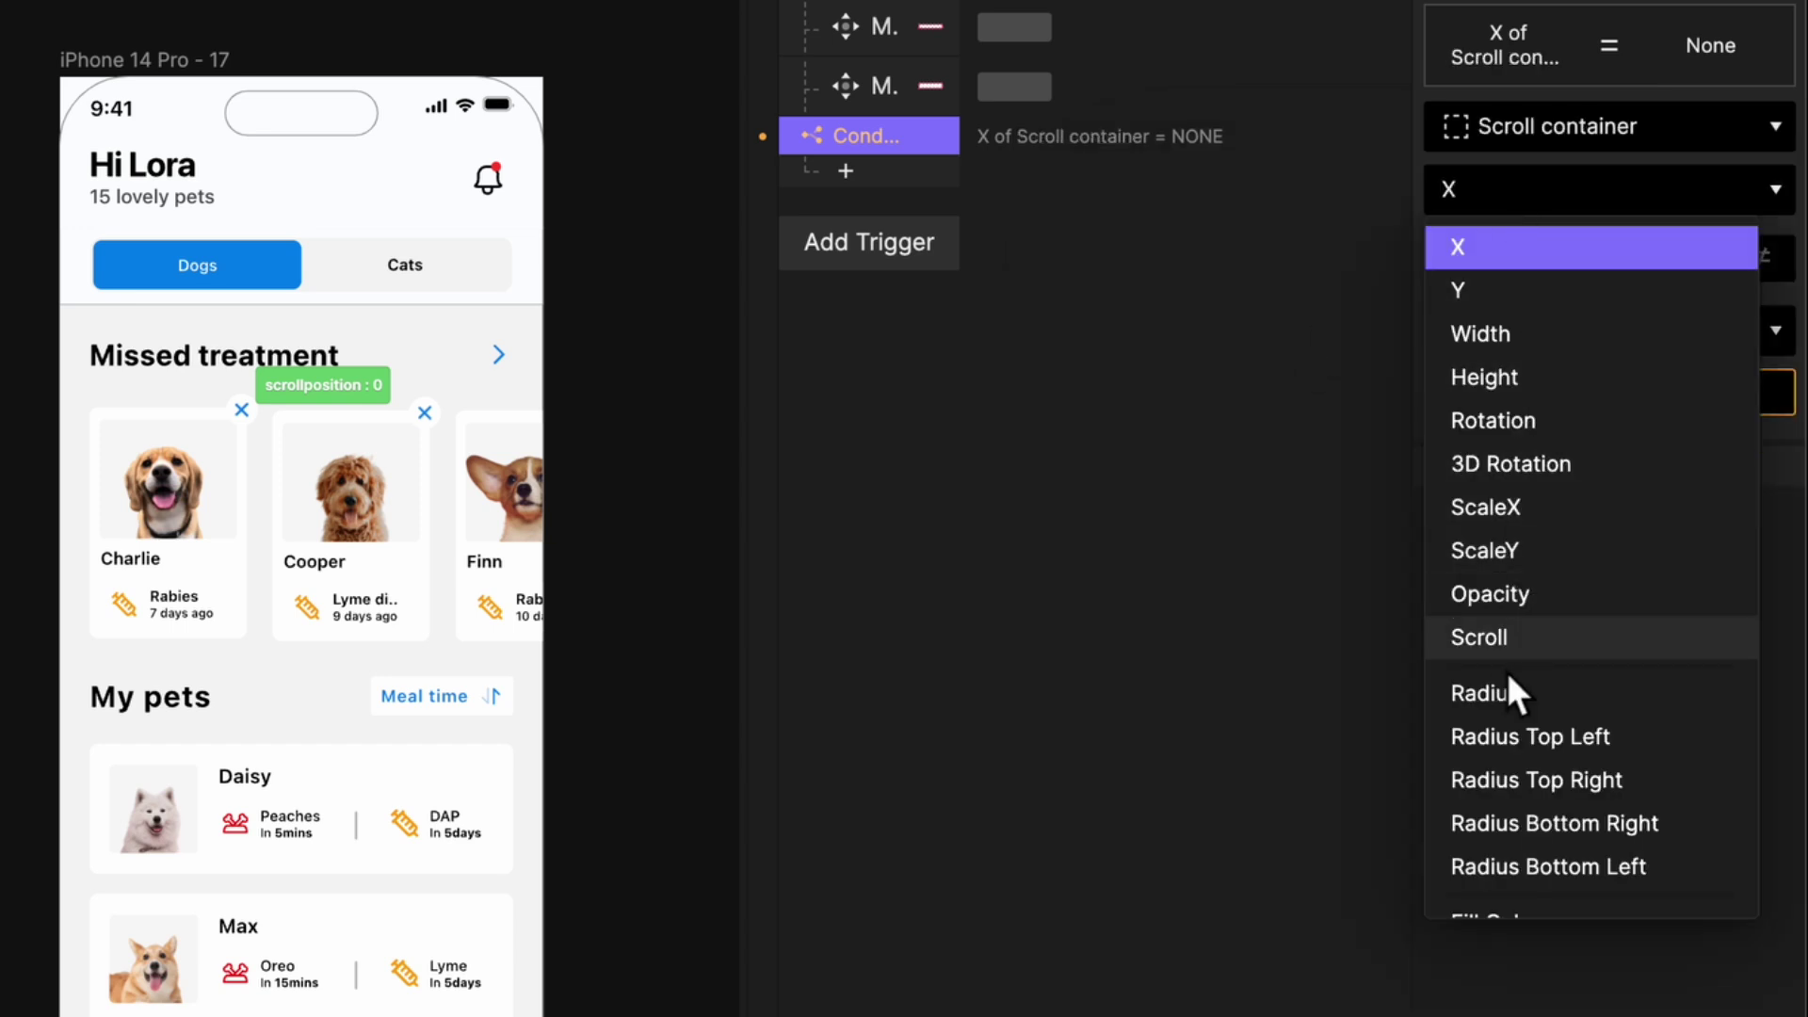
pyautogui.click(1512, 637)
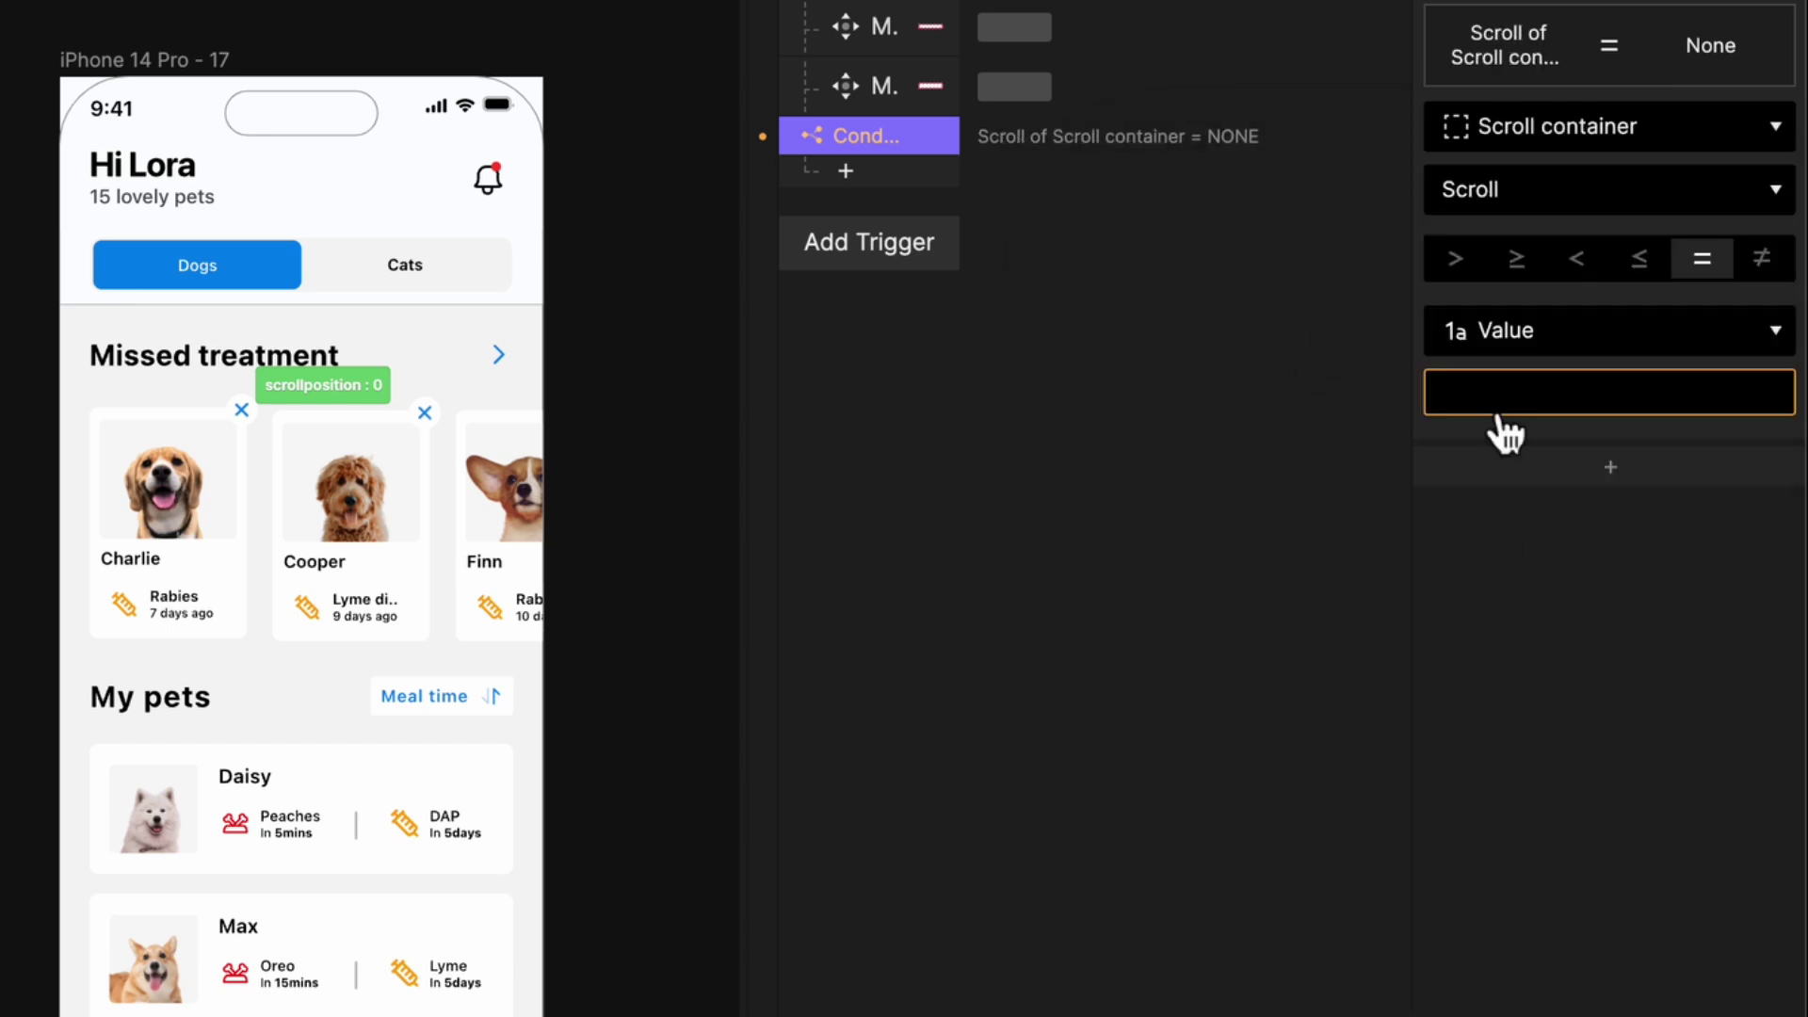
pyautogui.click(1467, 322)
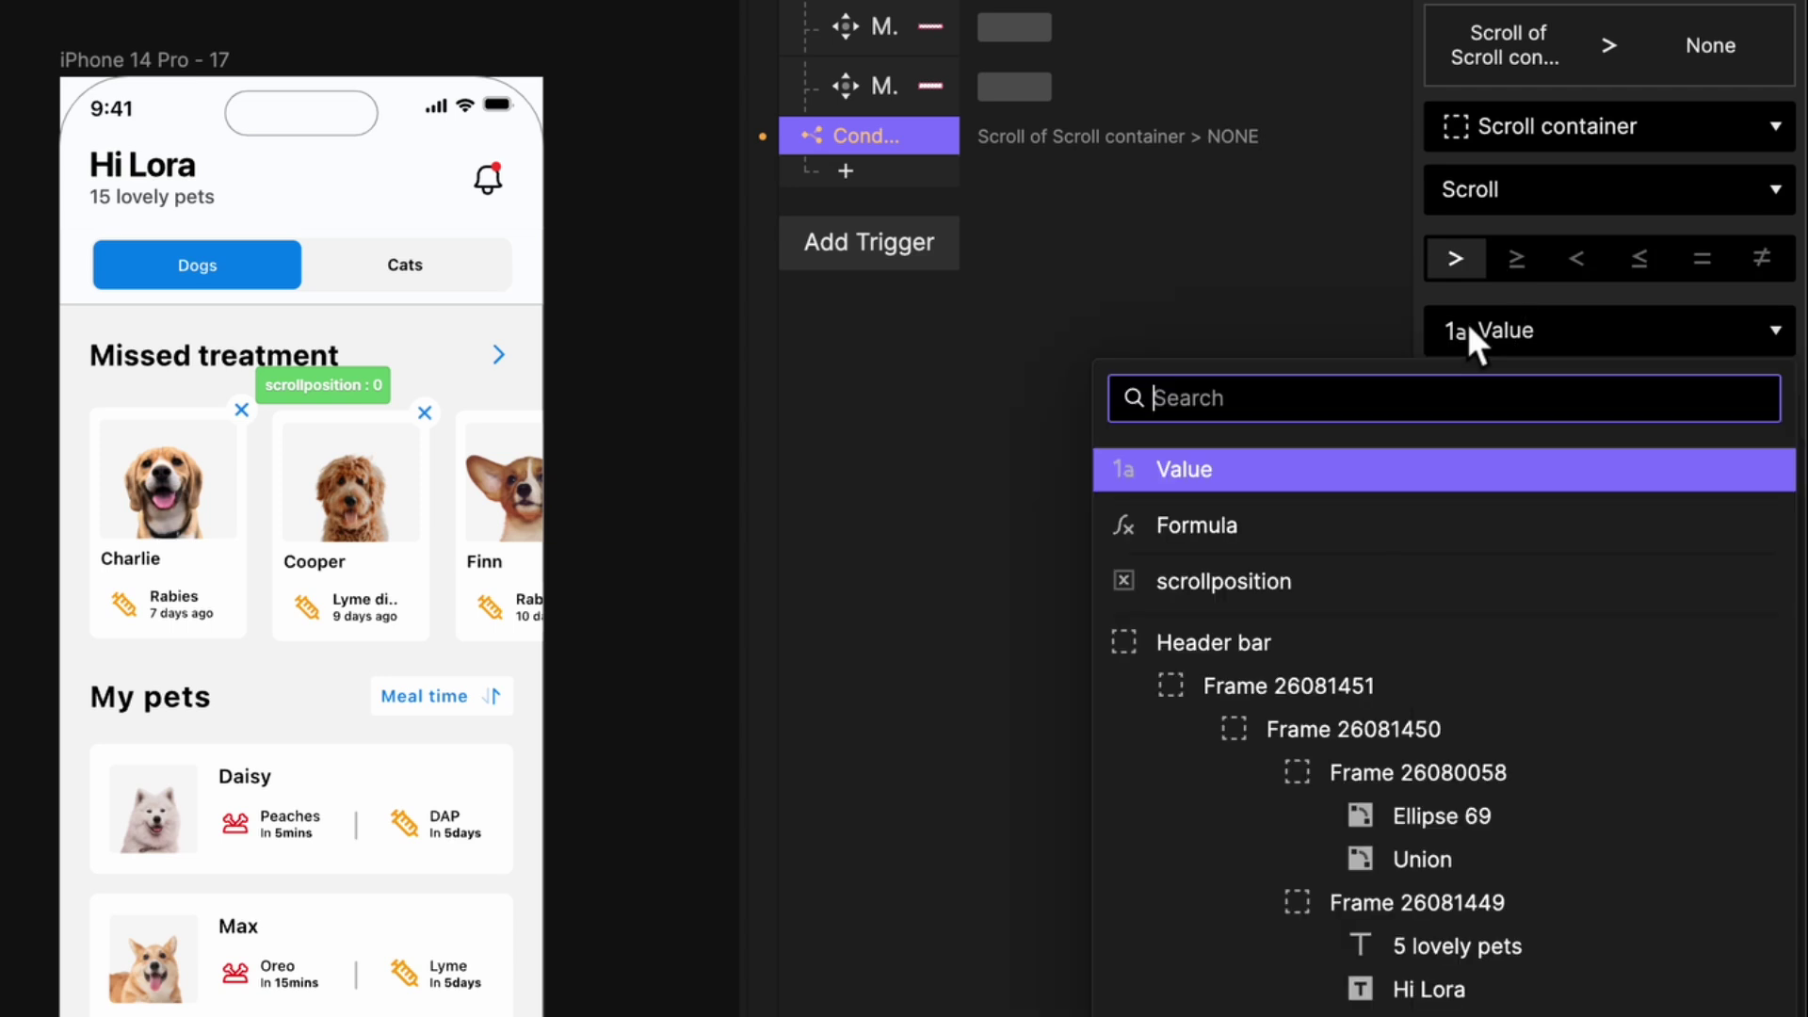
pyautogui.click(1290, 582)
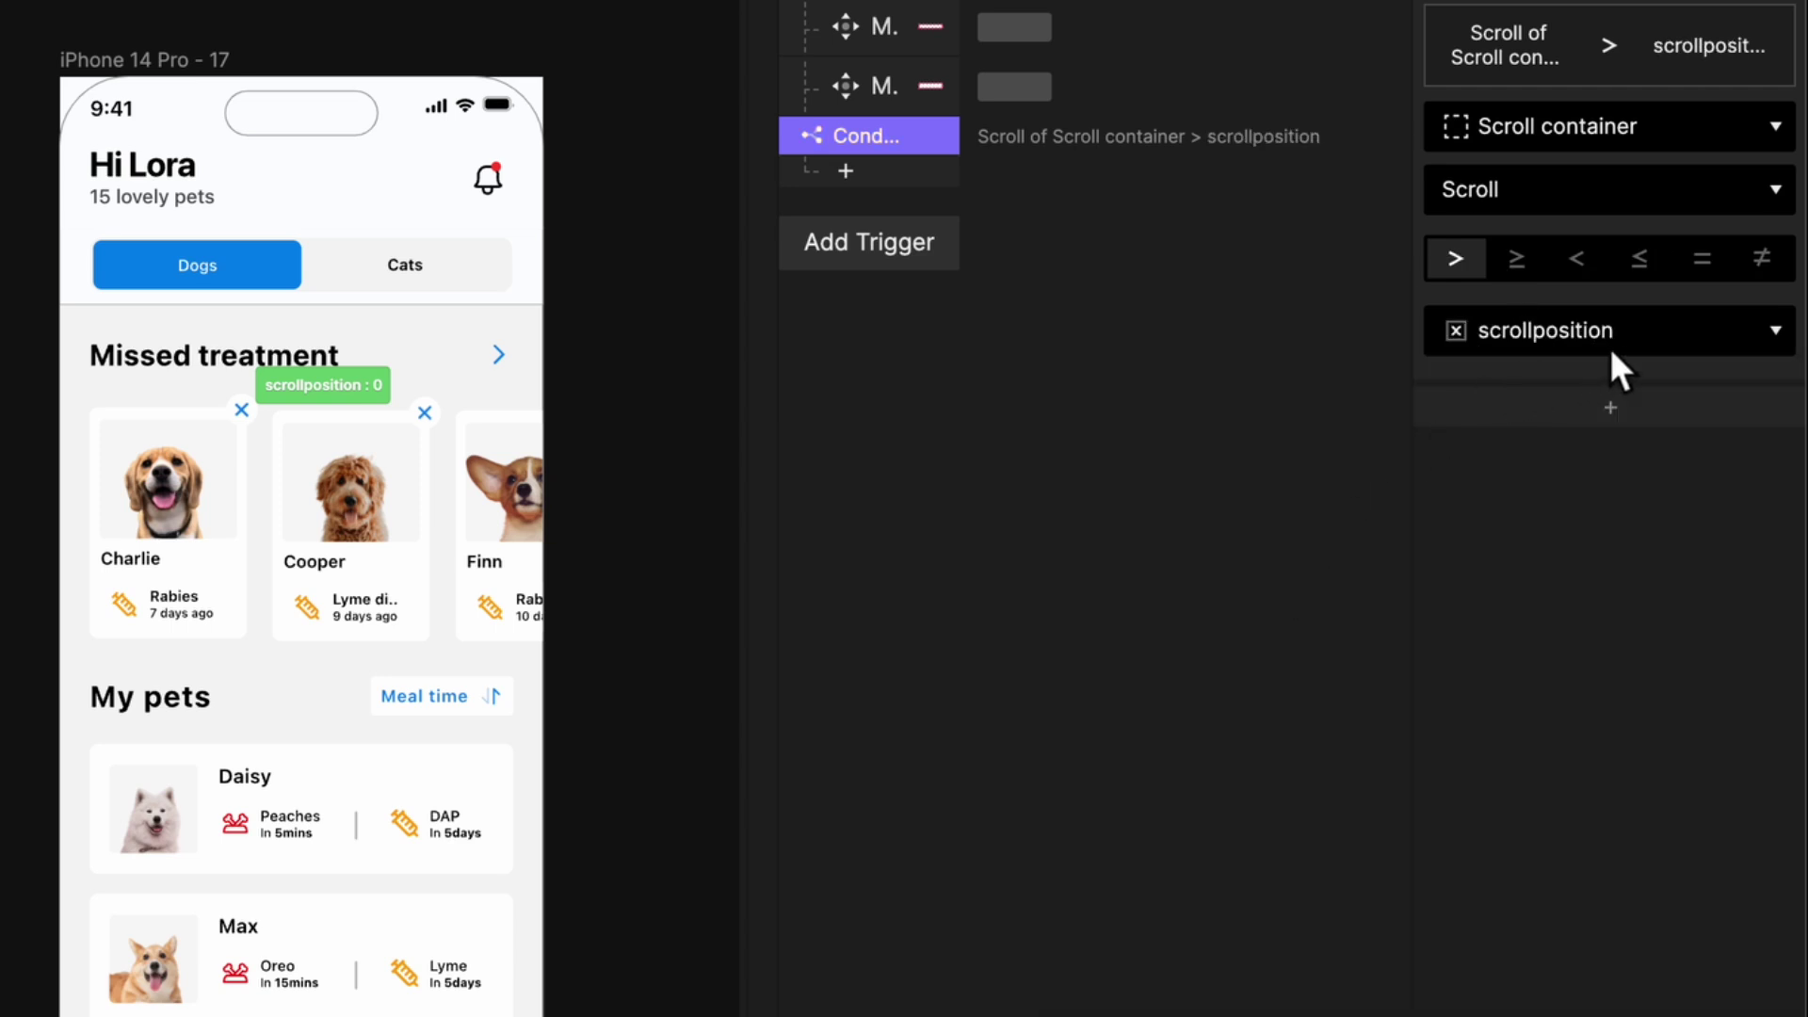
pyautogui.click(1576, 259)
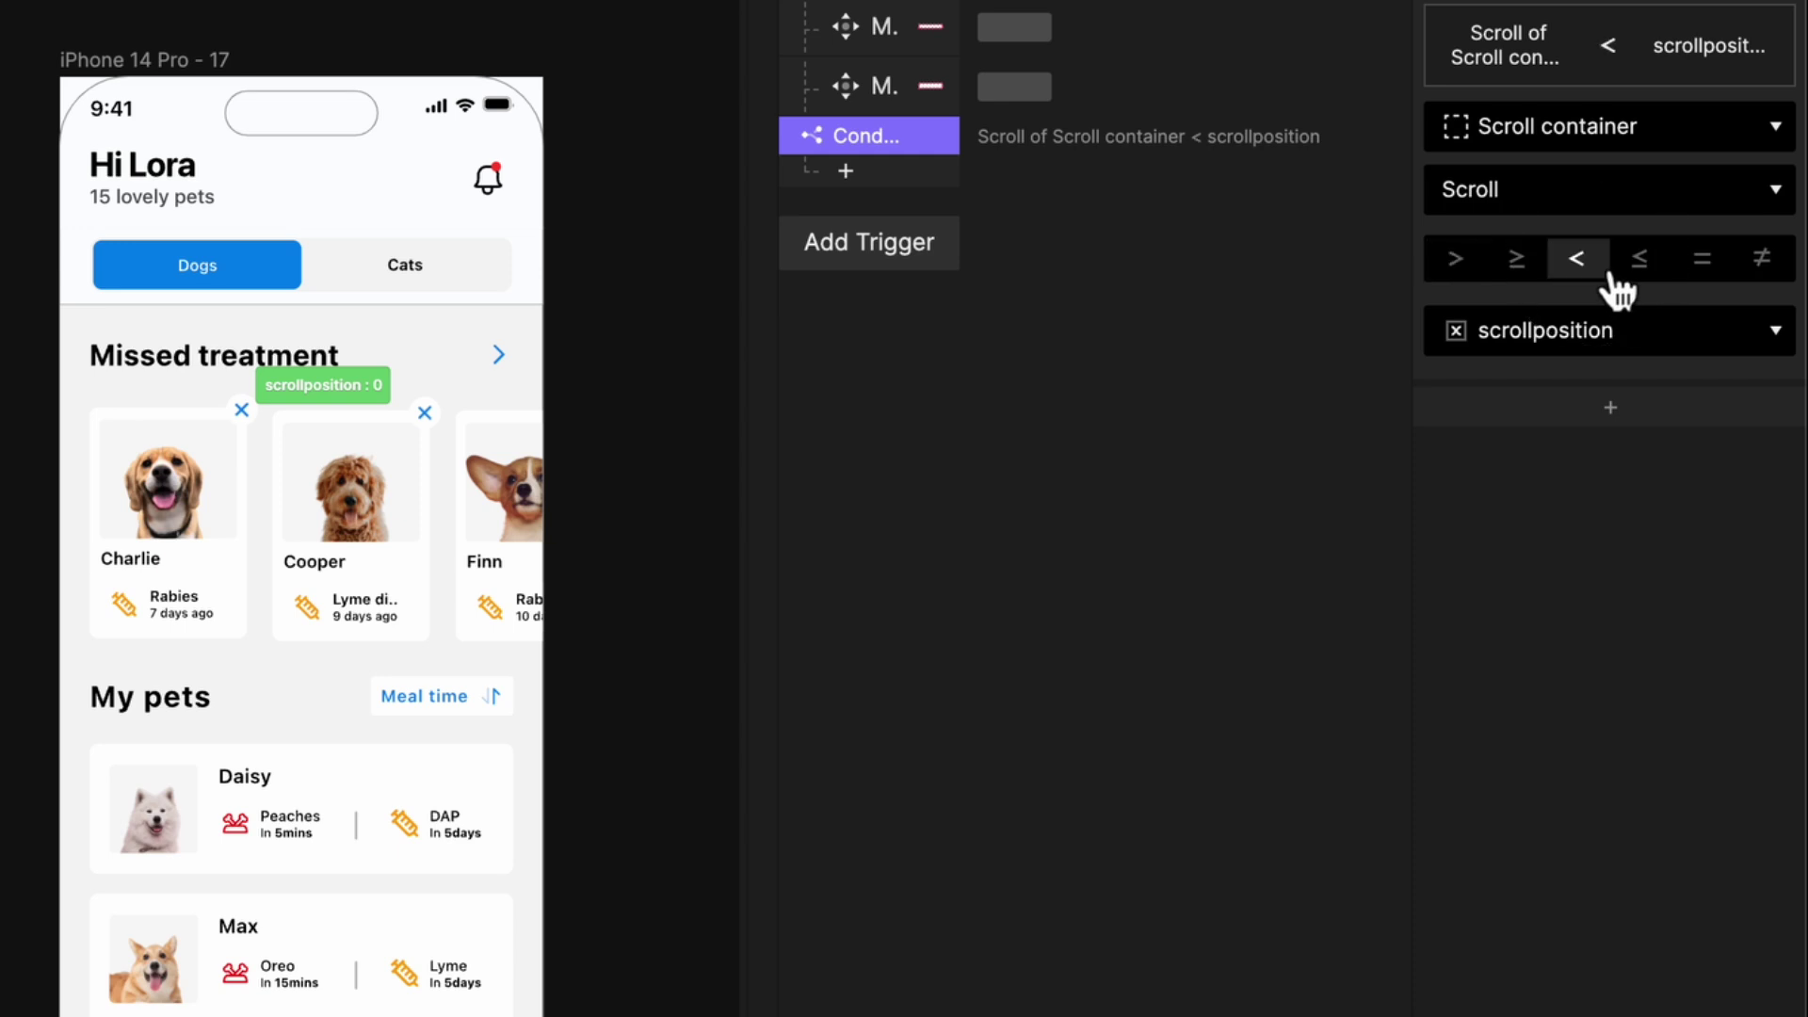
pyautogui.click(846, 193)
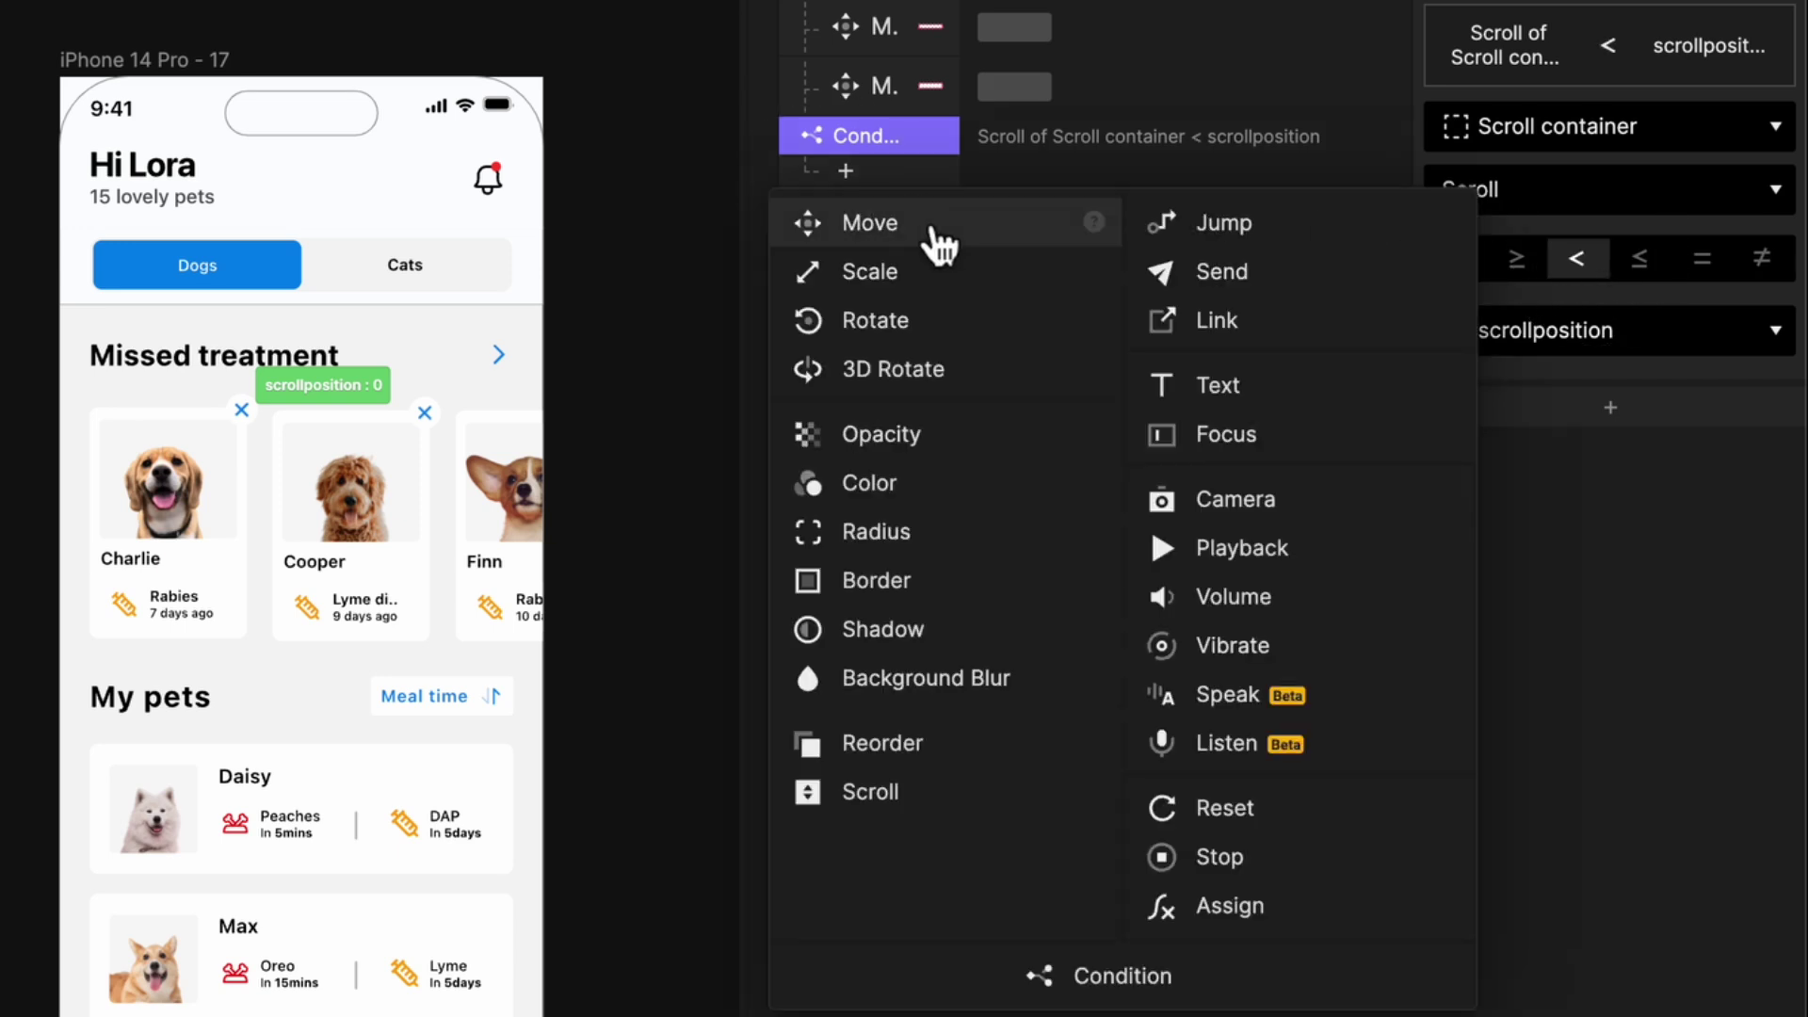
# - Under the less-than condition, move the Top bar to Y 123 with Linear easing
pyautogui.click(939, 241)
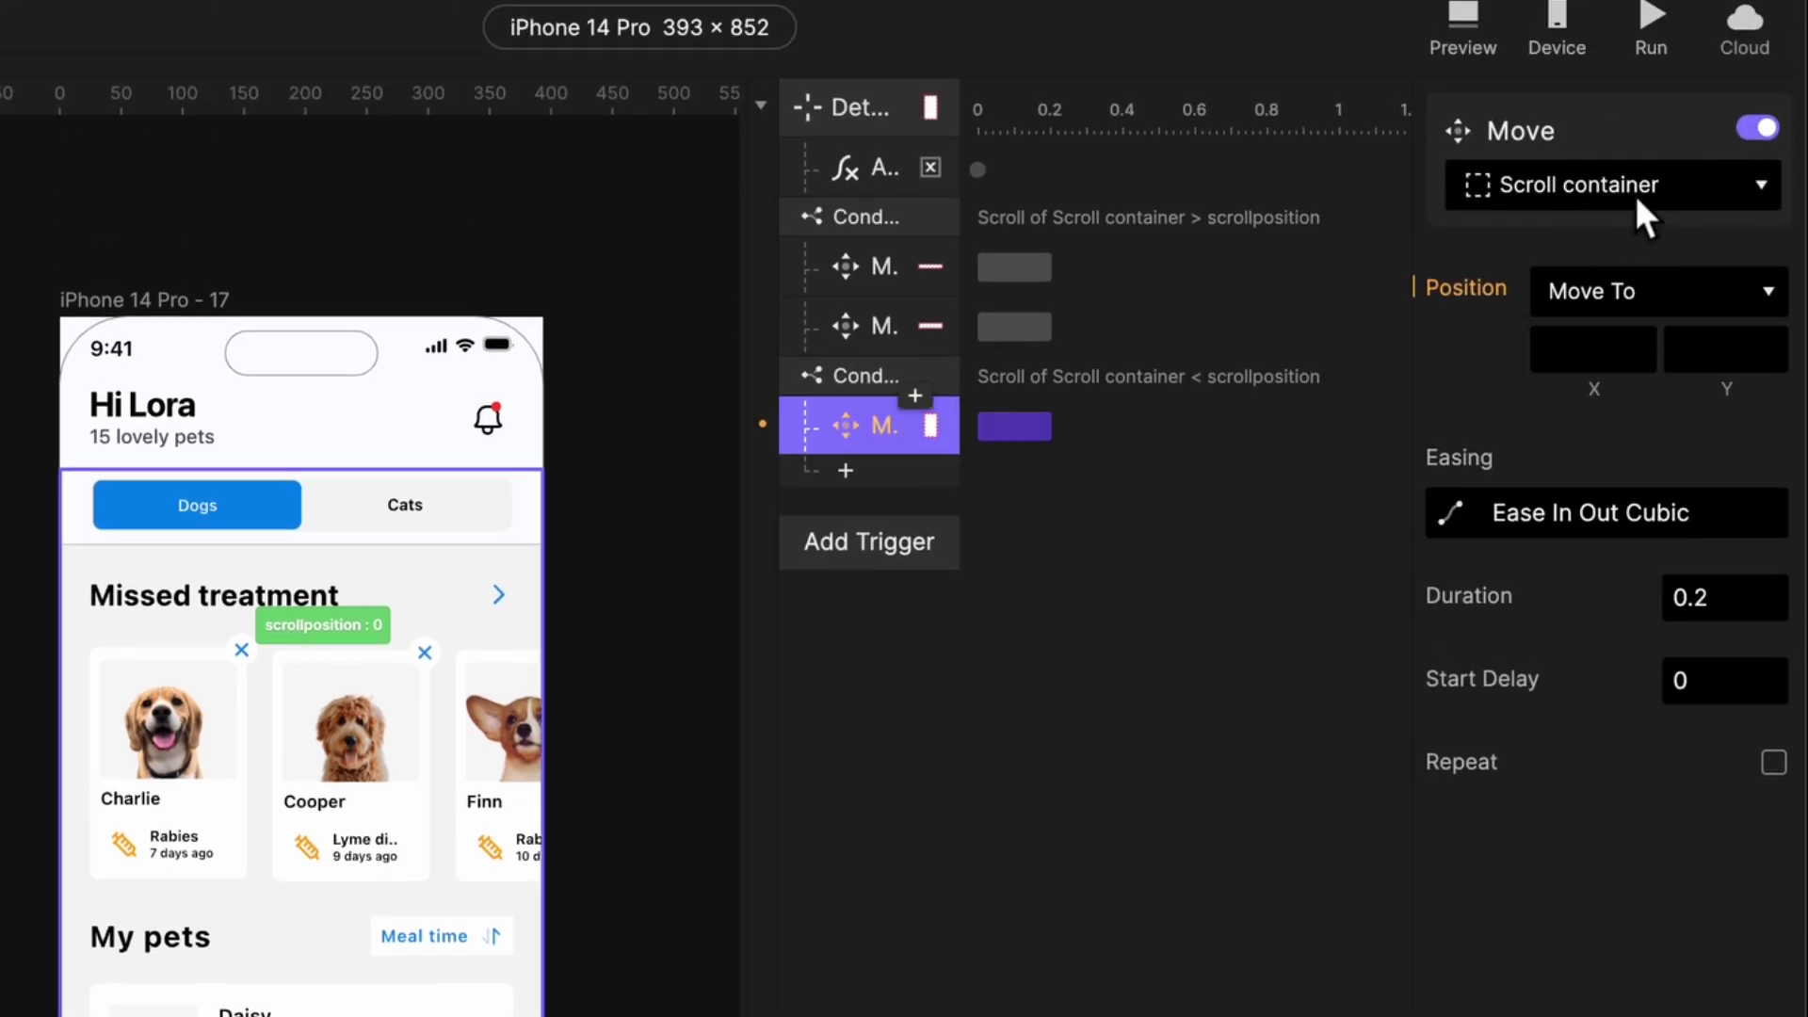
pyautogui.click(1635, 195)
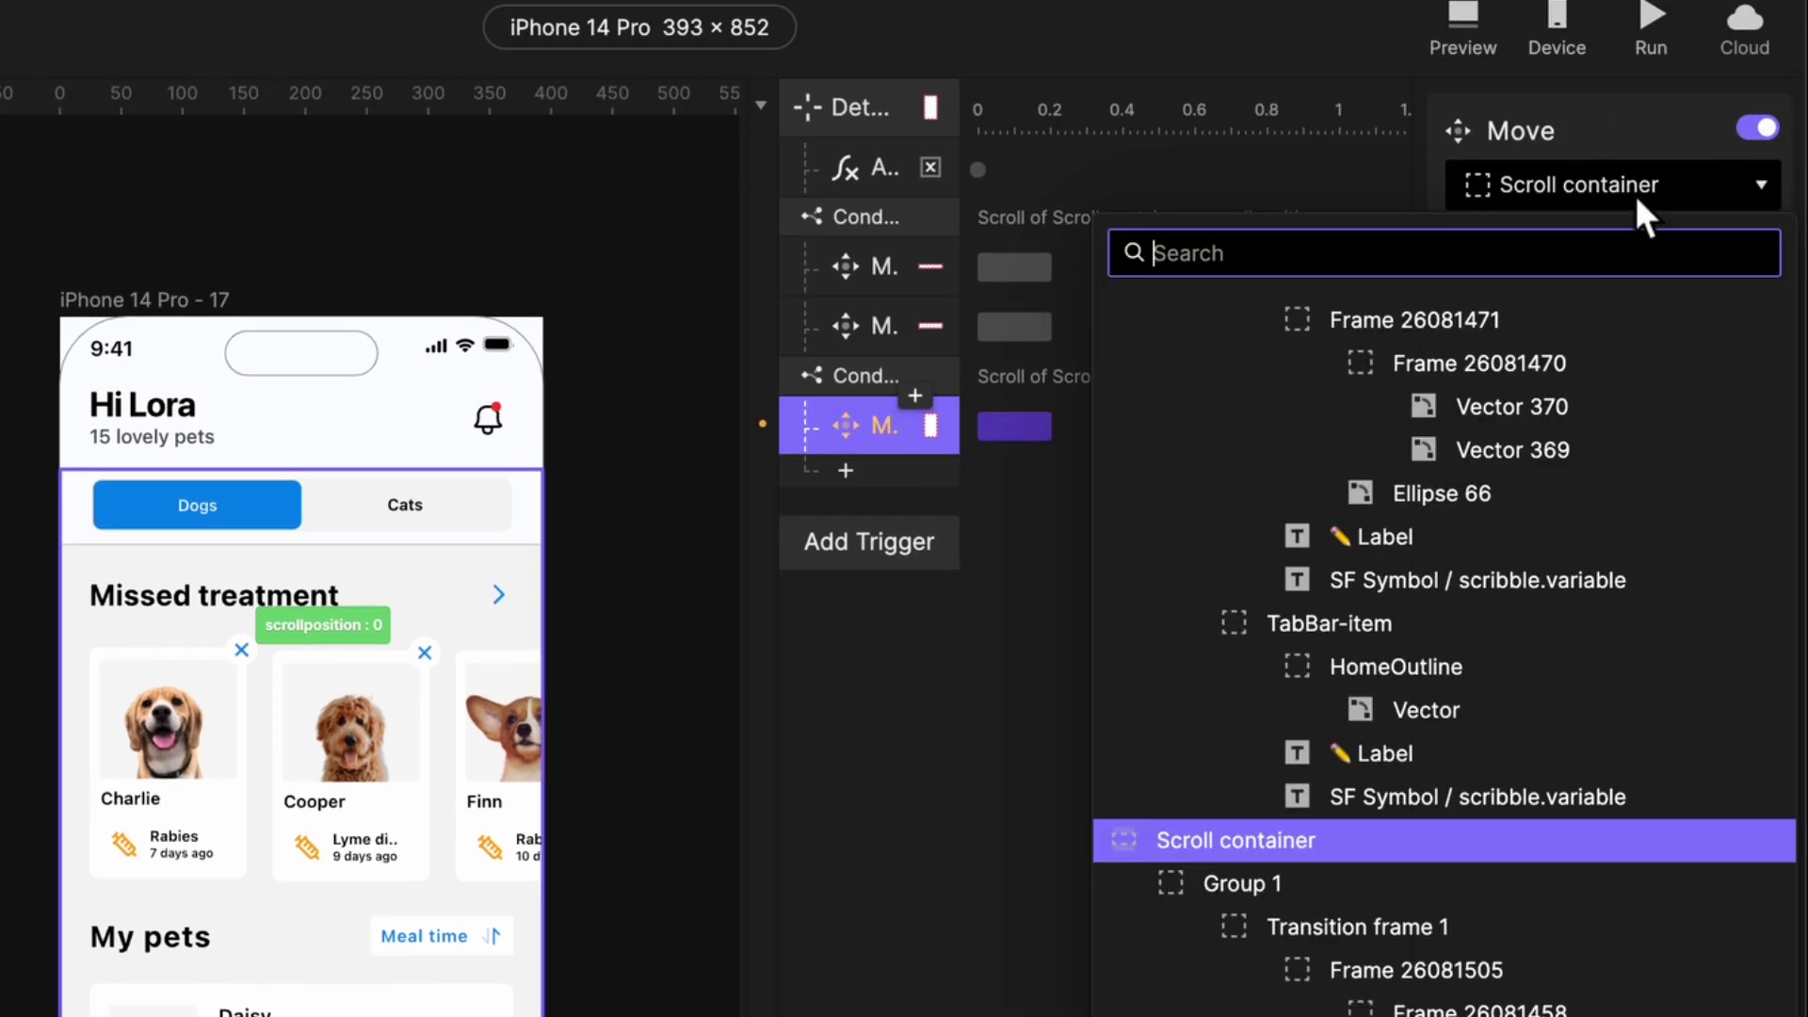
pyautogui.write('top')
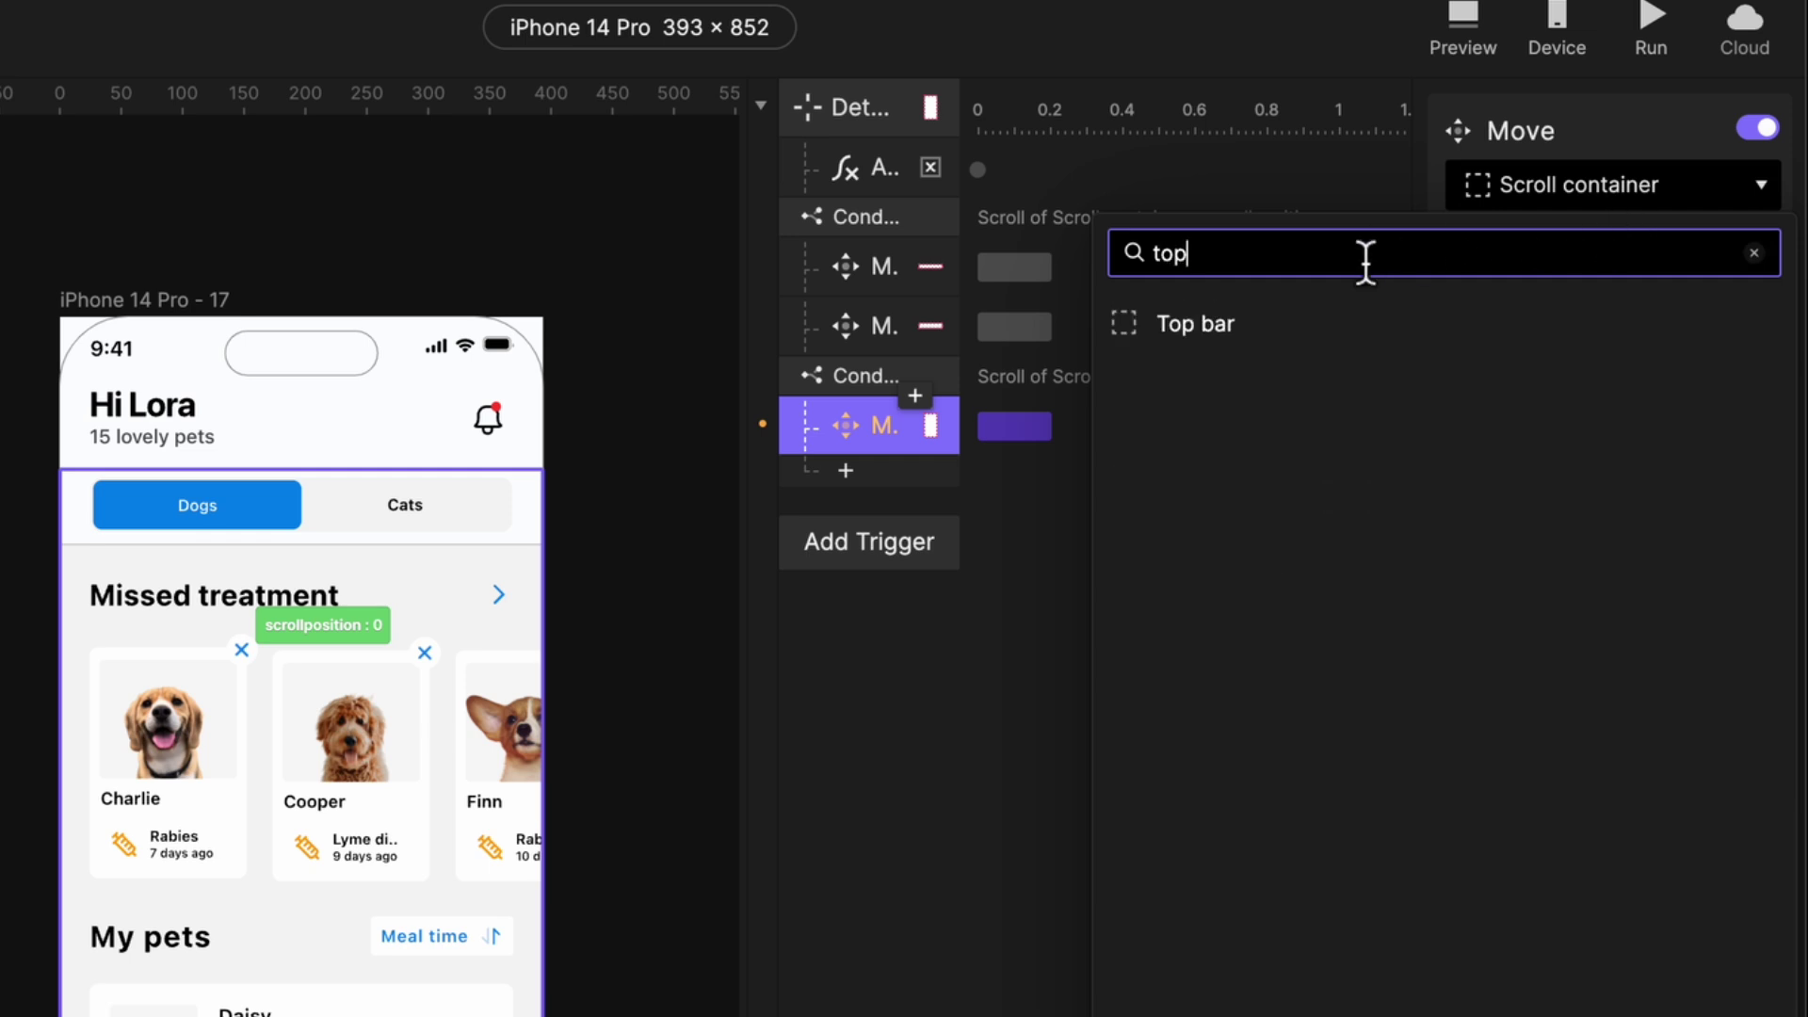
pyautogui.click(1295, 325)
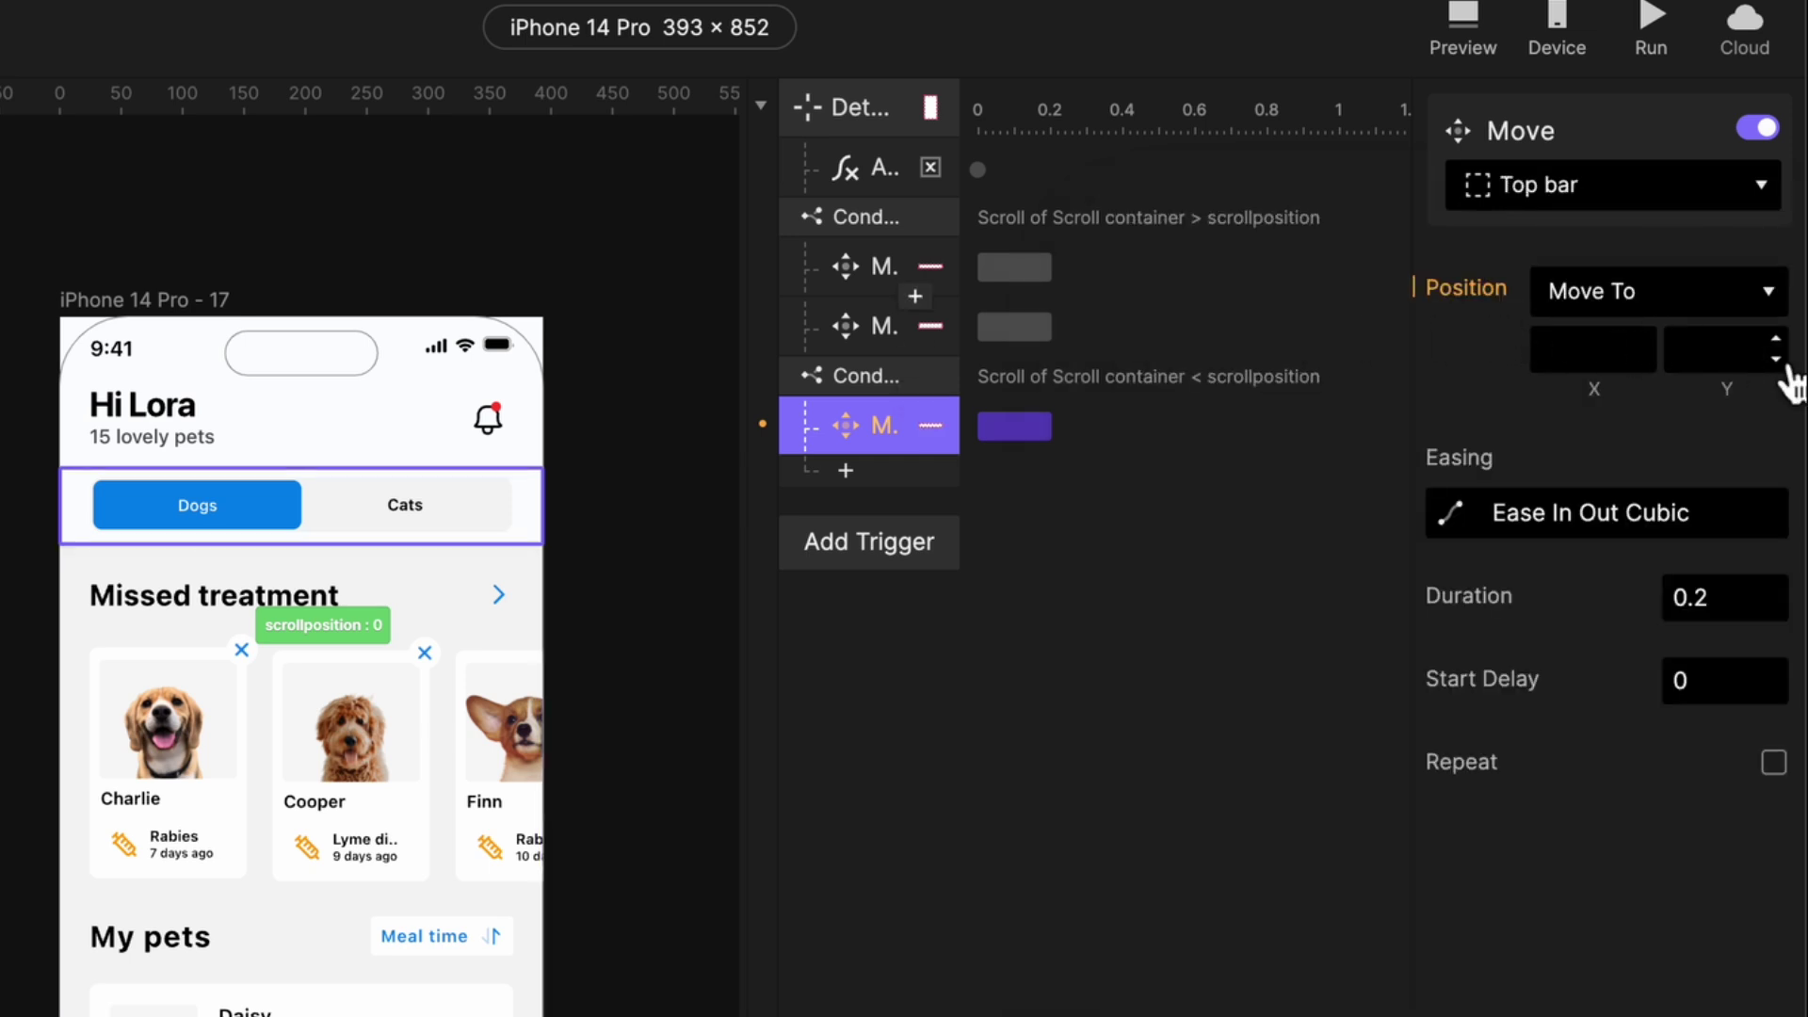
pyautogui.click(1727, 352)
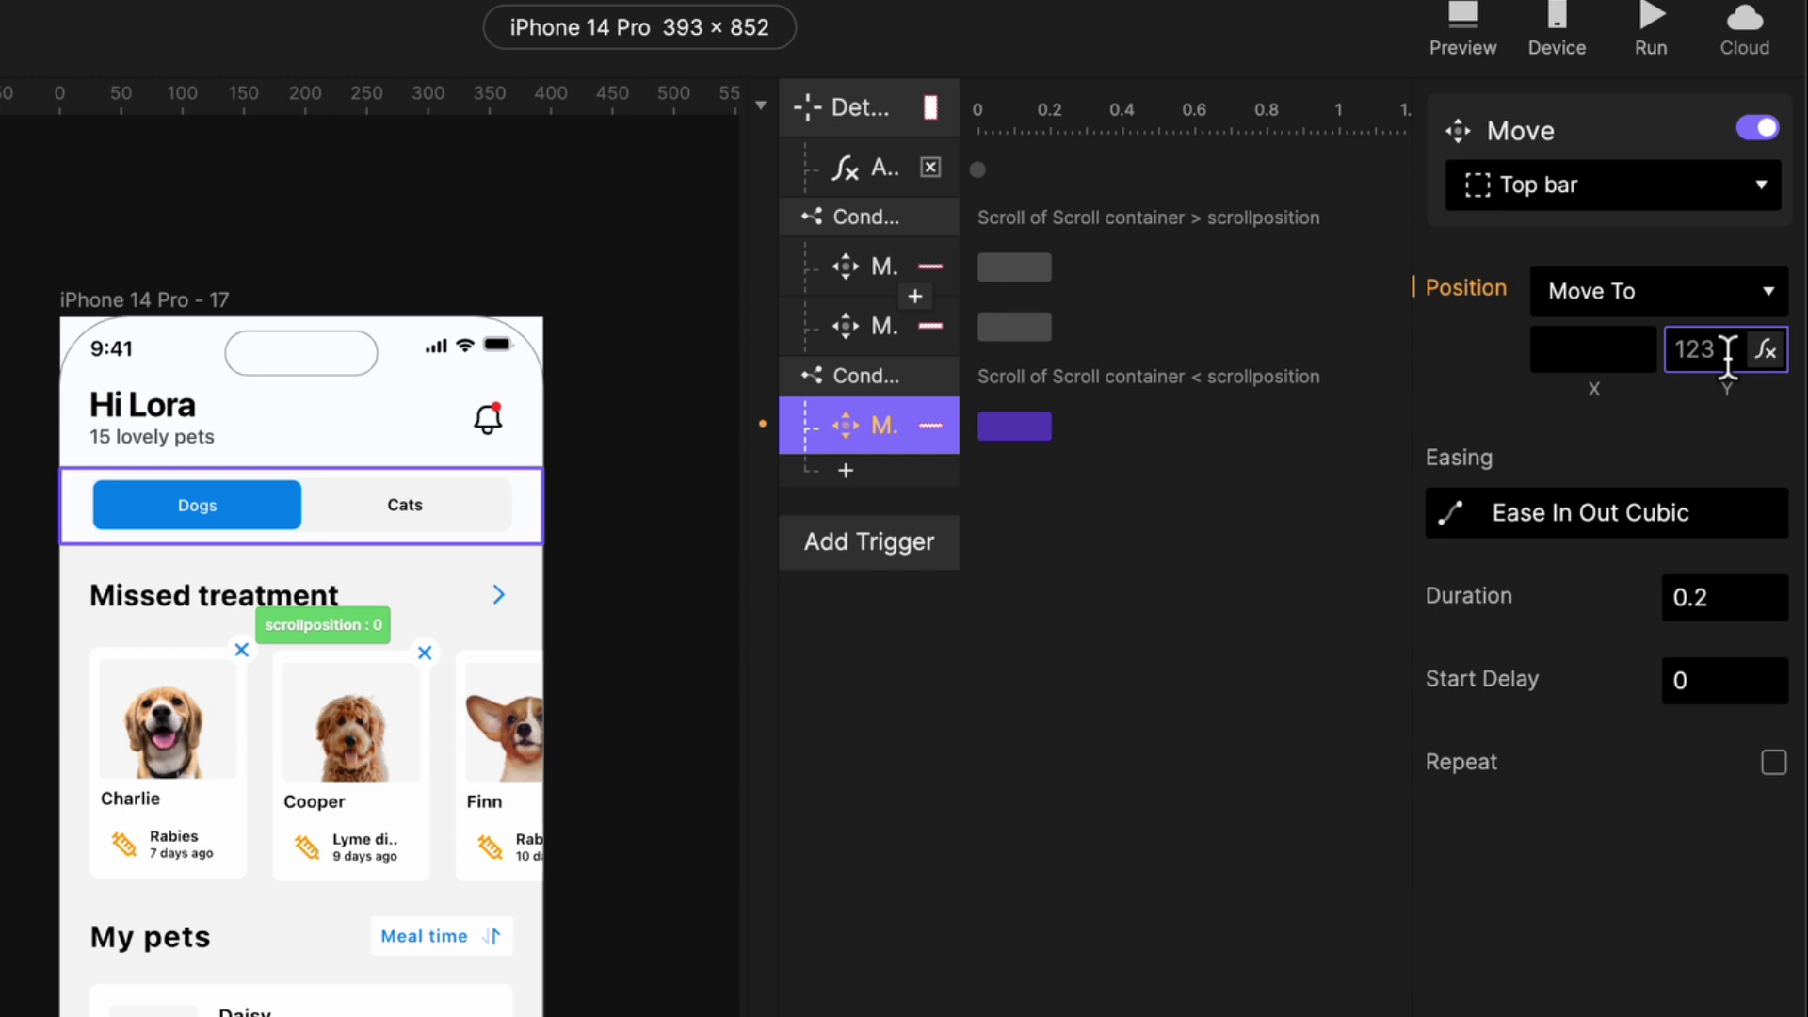
pyautogui.write('123')
pyautogui.press('Return')
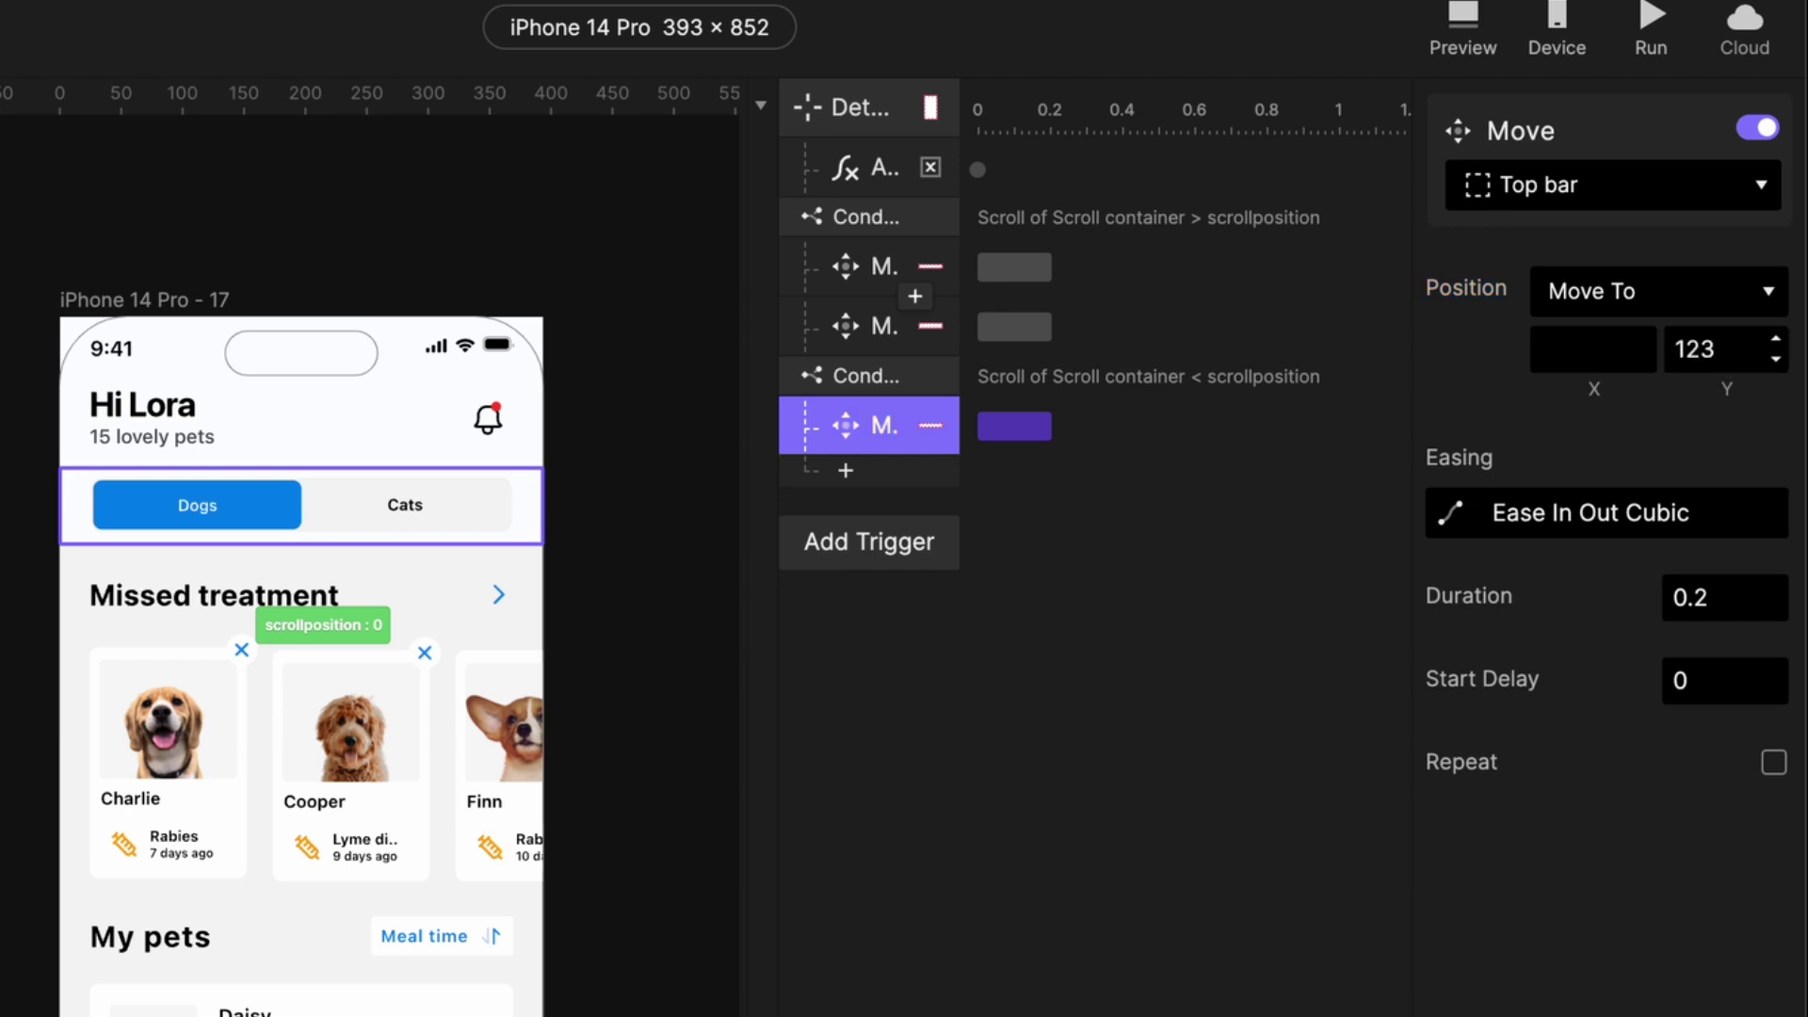
pyautogui.click(1467, 529)
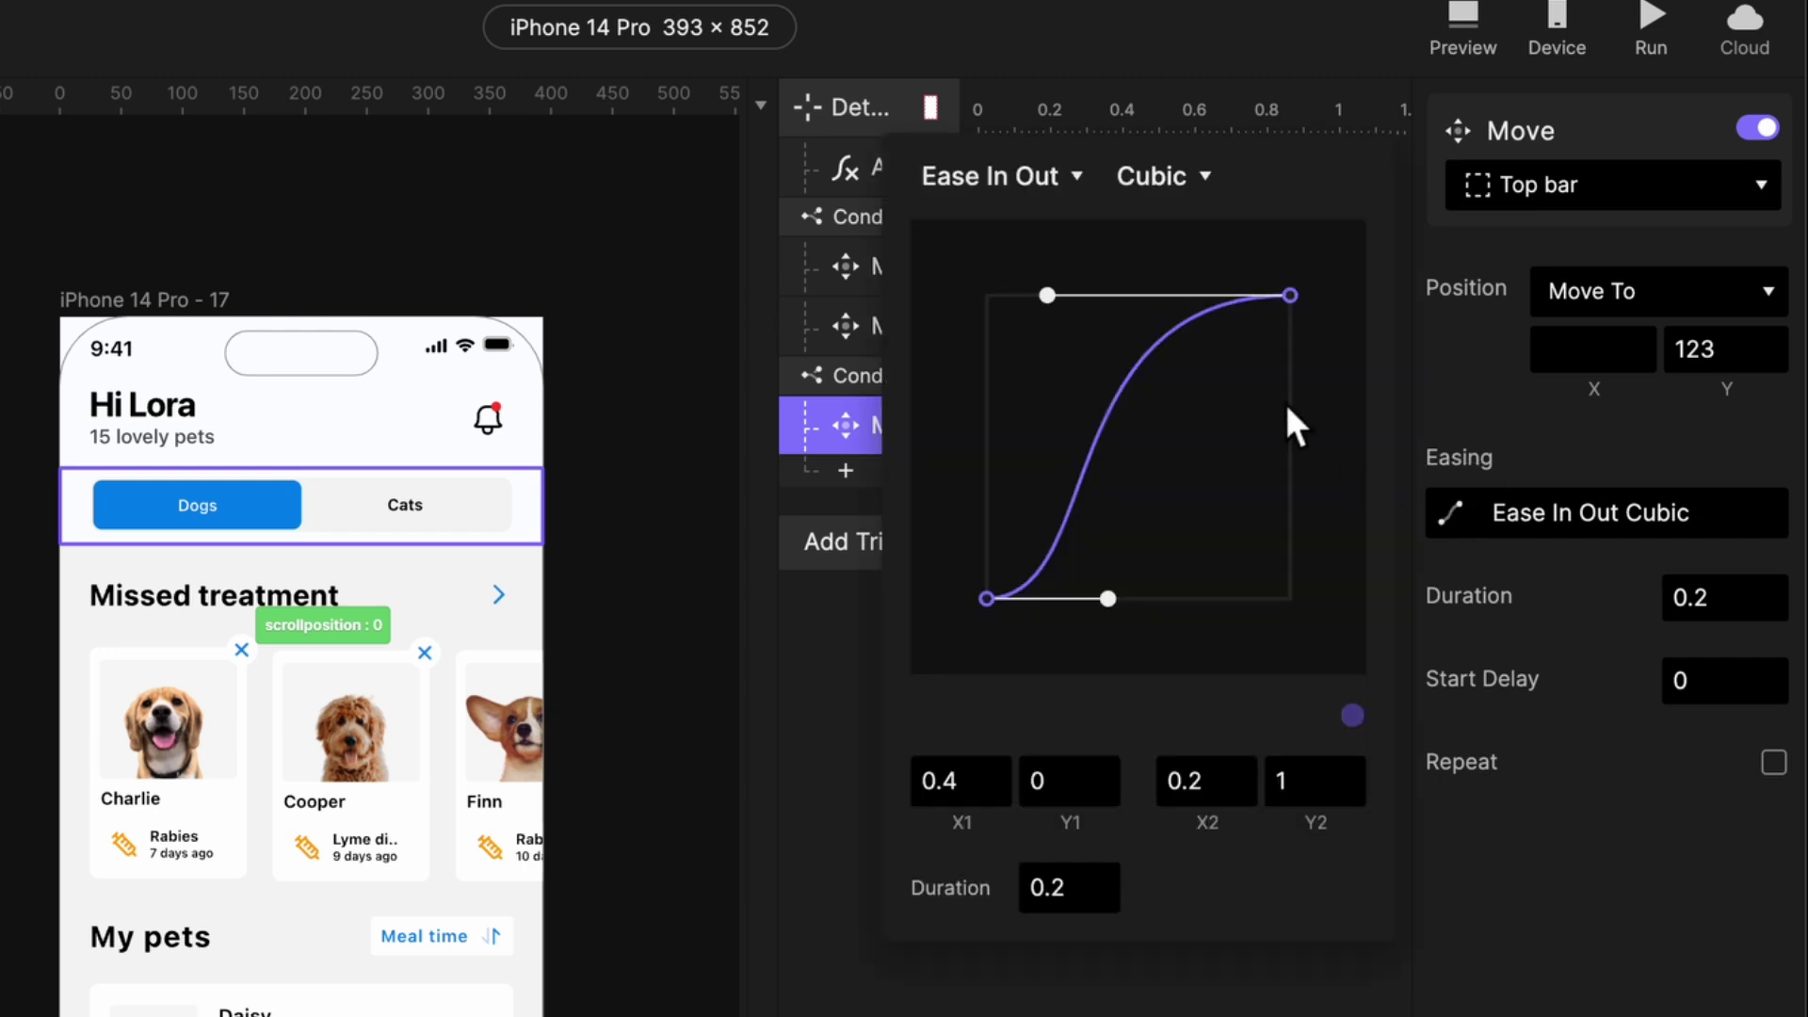
pyautogui.click(1068, 188)
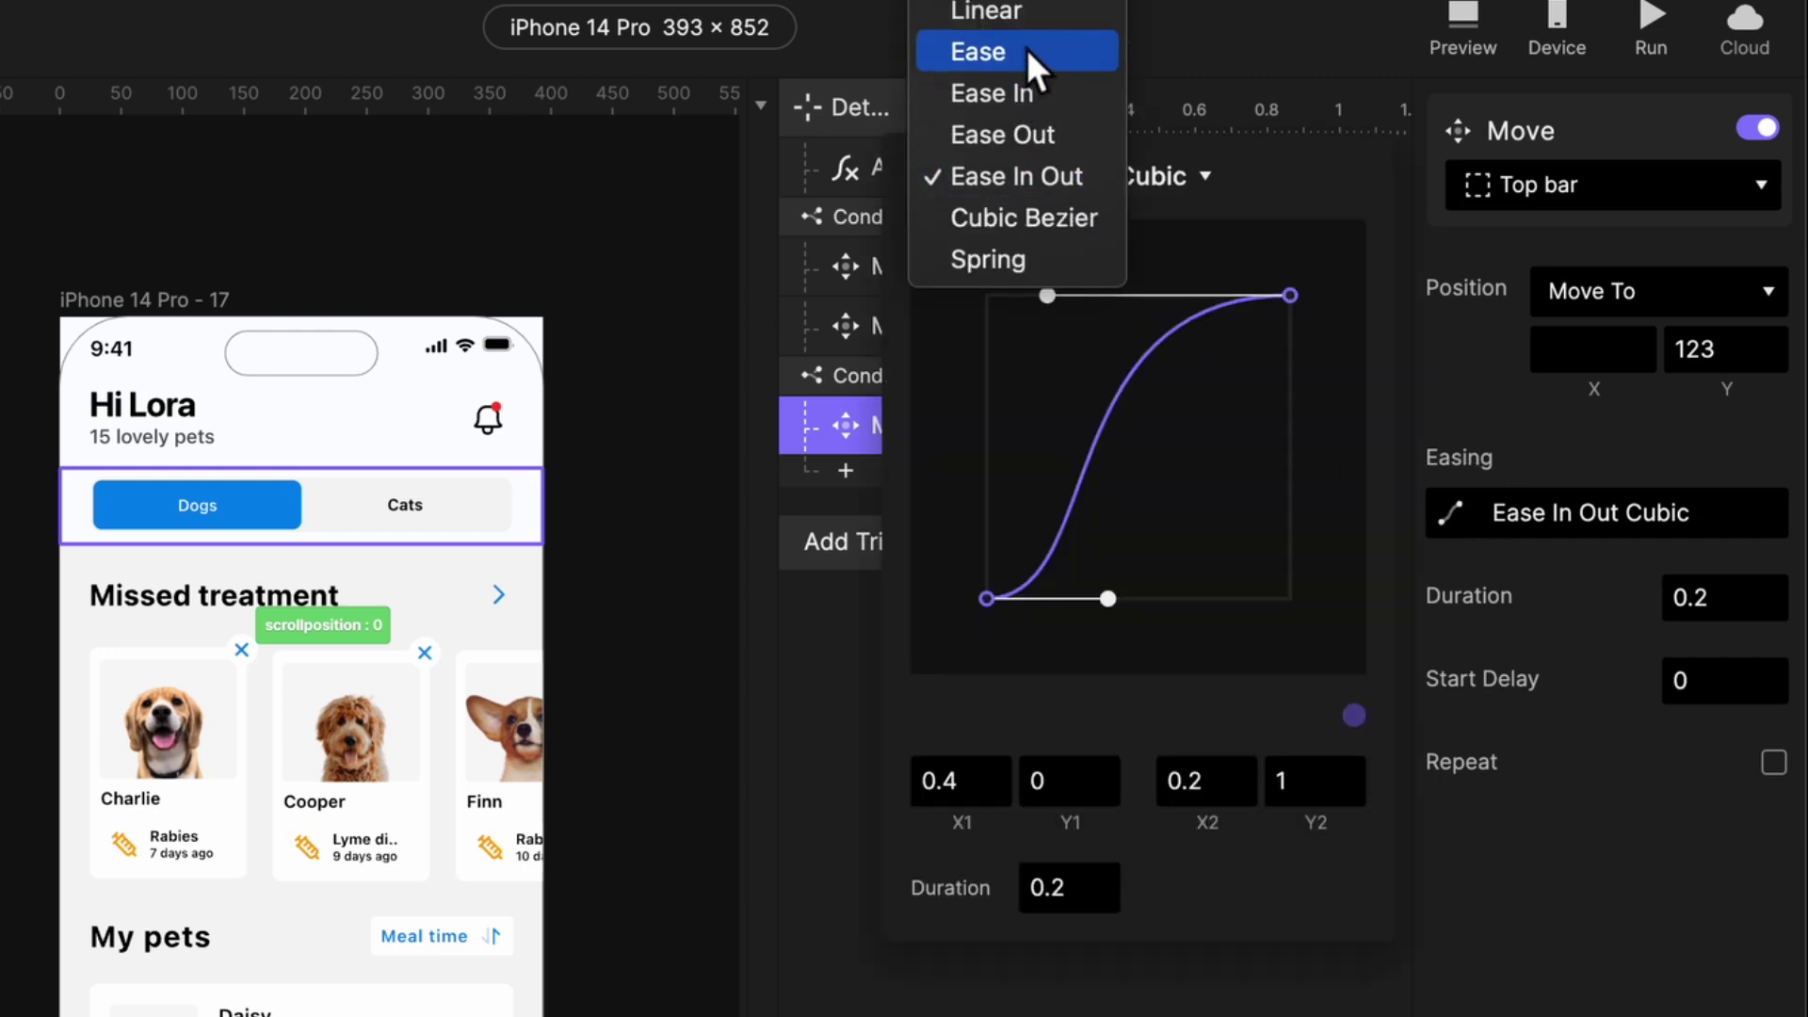
pyautogui.click(1026, 21)
# - Add another scroll-up Move sending the Bottom bar to Y 769 with Linear easing
pyautogui.click(860, 492)
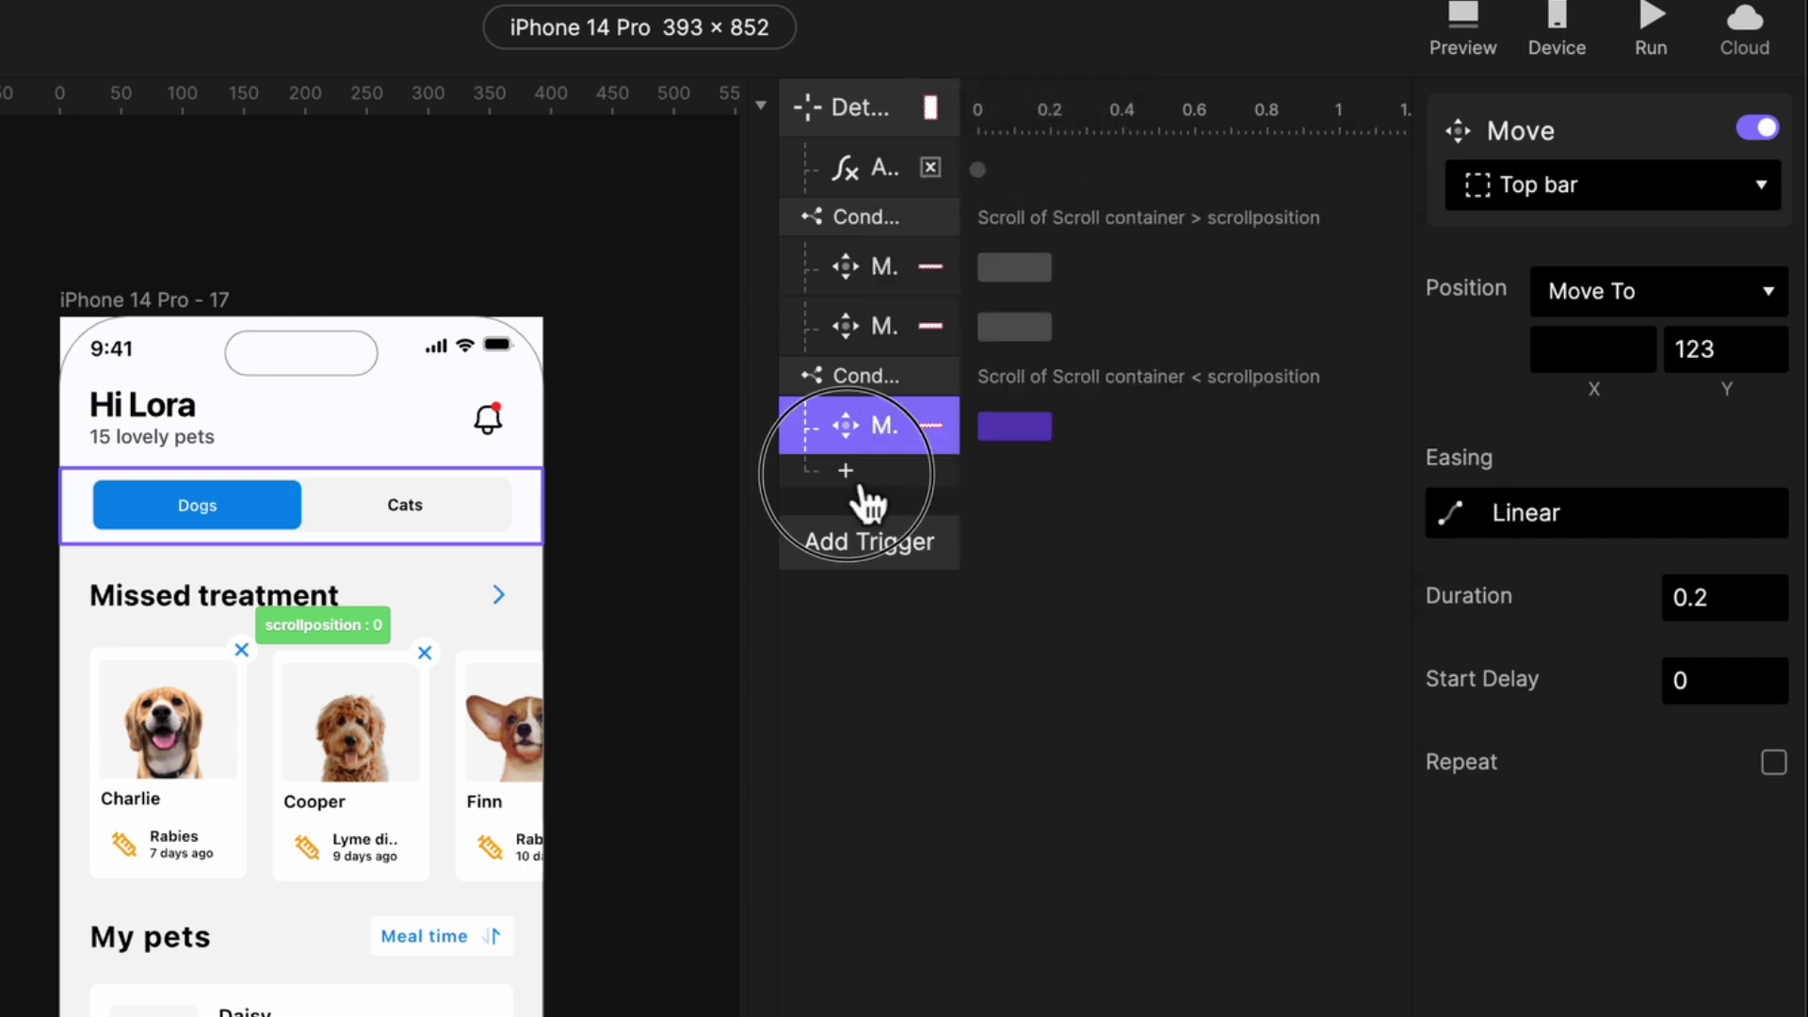
pyautogui.click(869, 523)
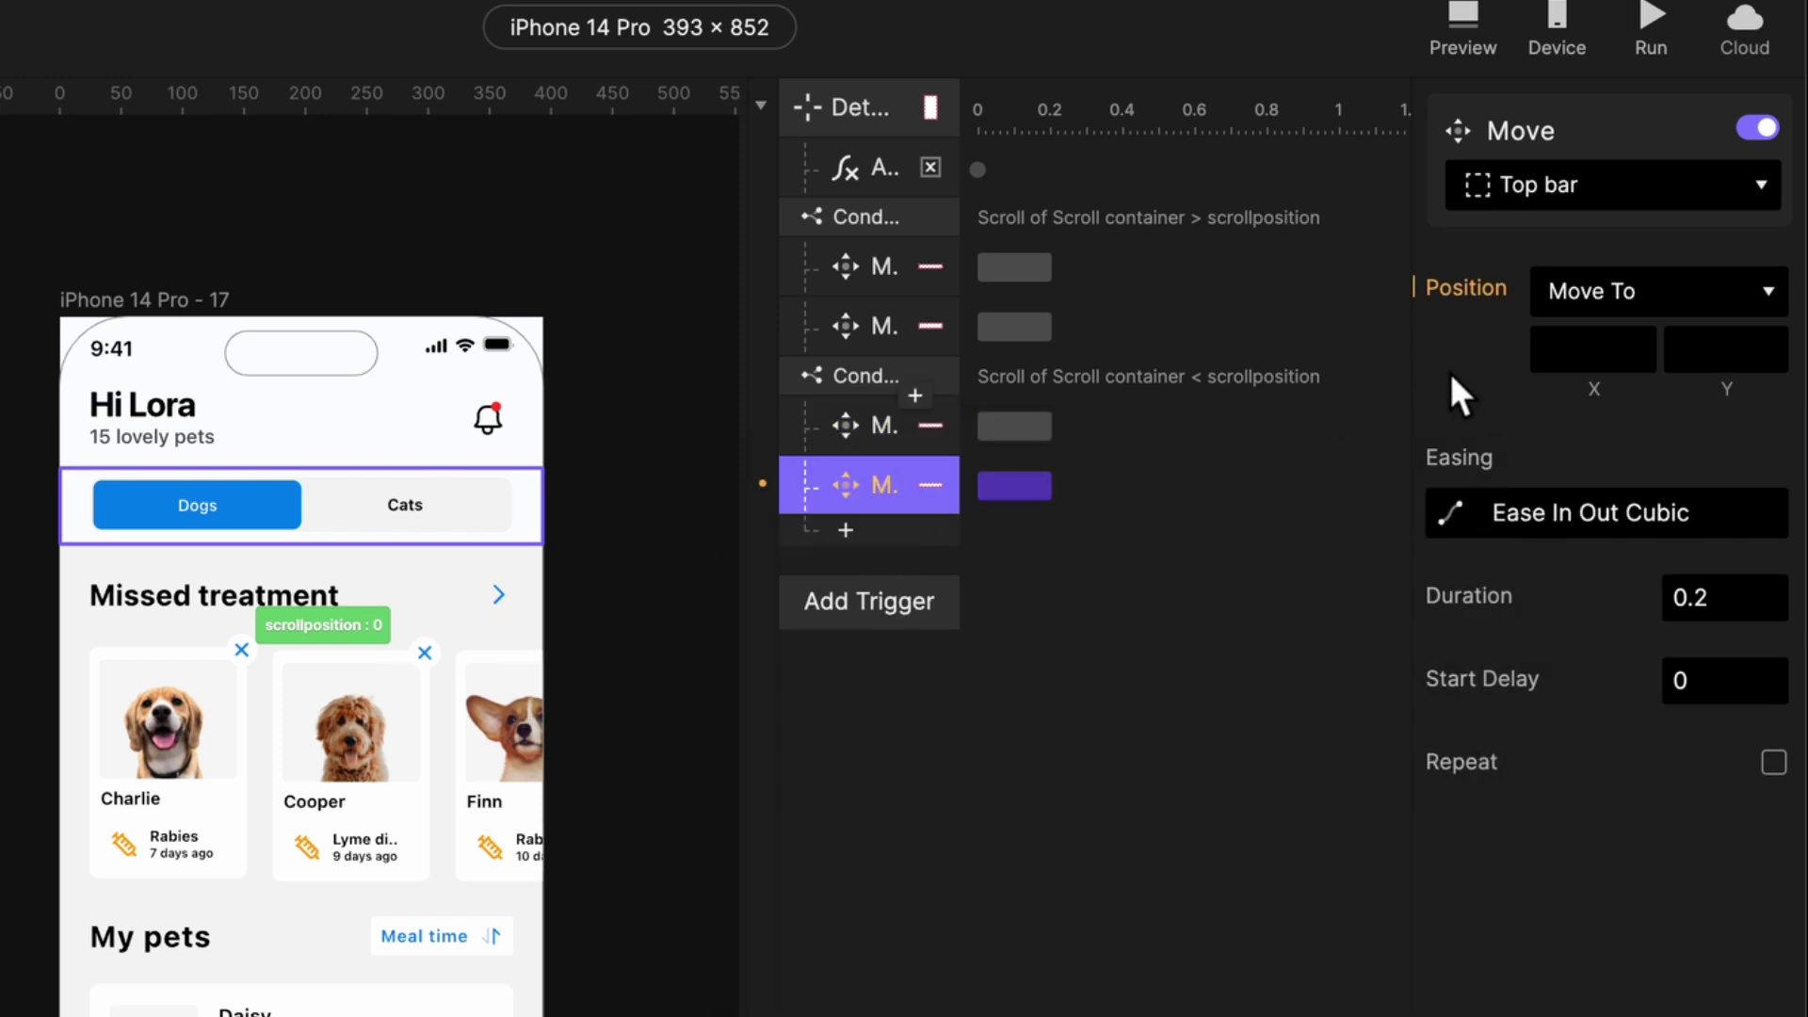
pyautogui.click(1557, 200)
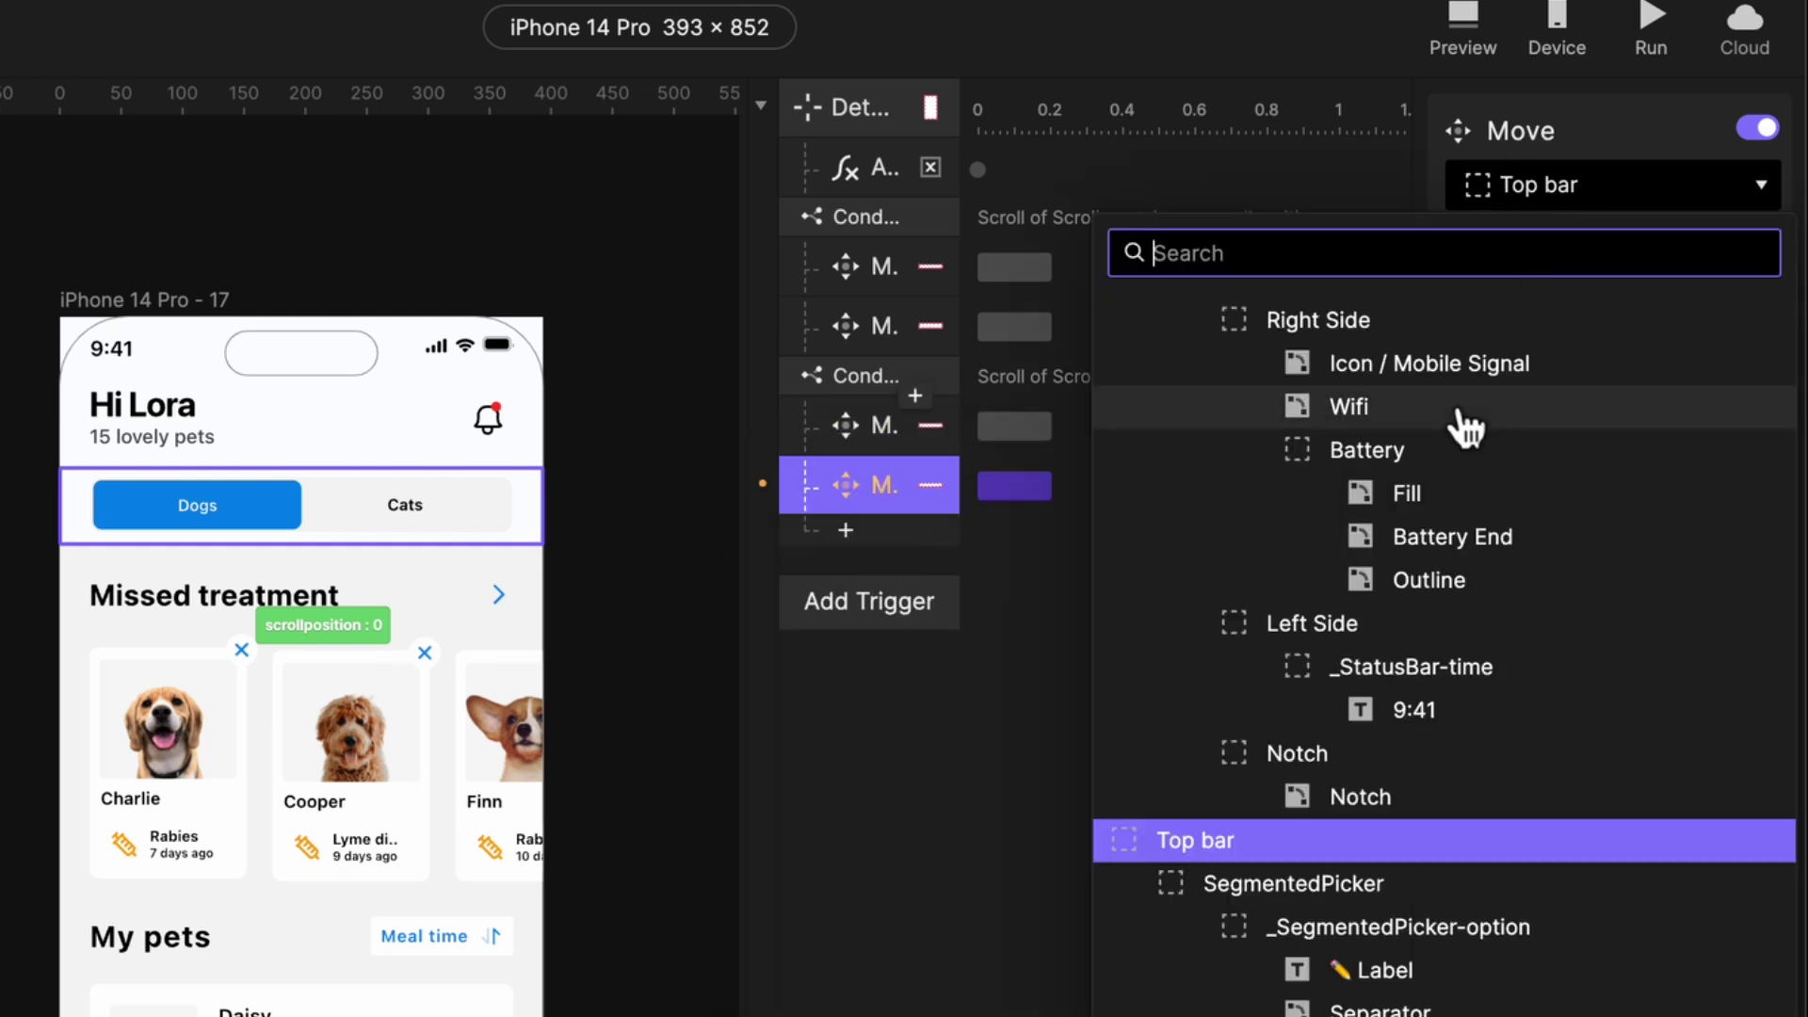
pyautogui.write('bott')
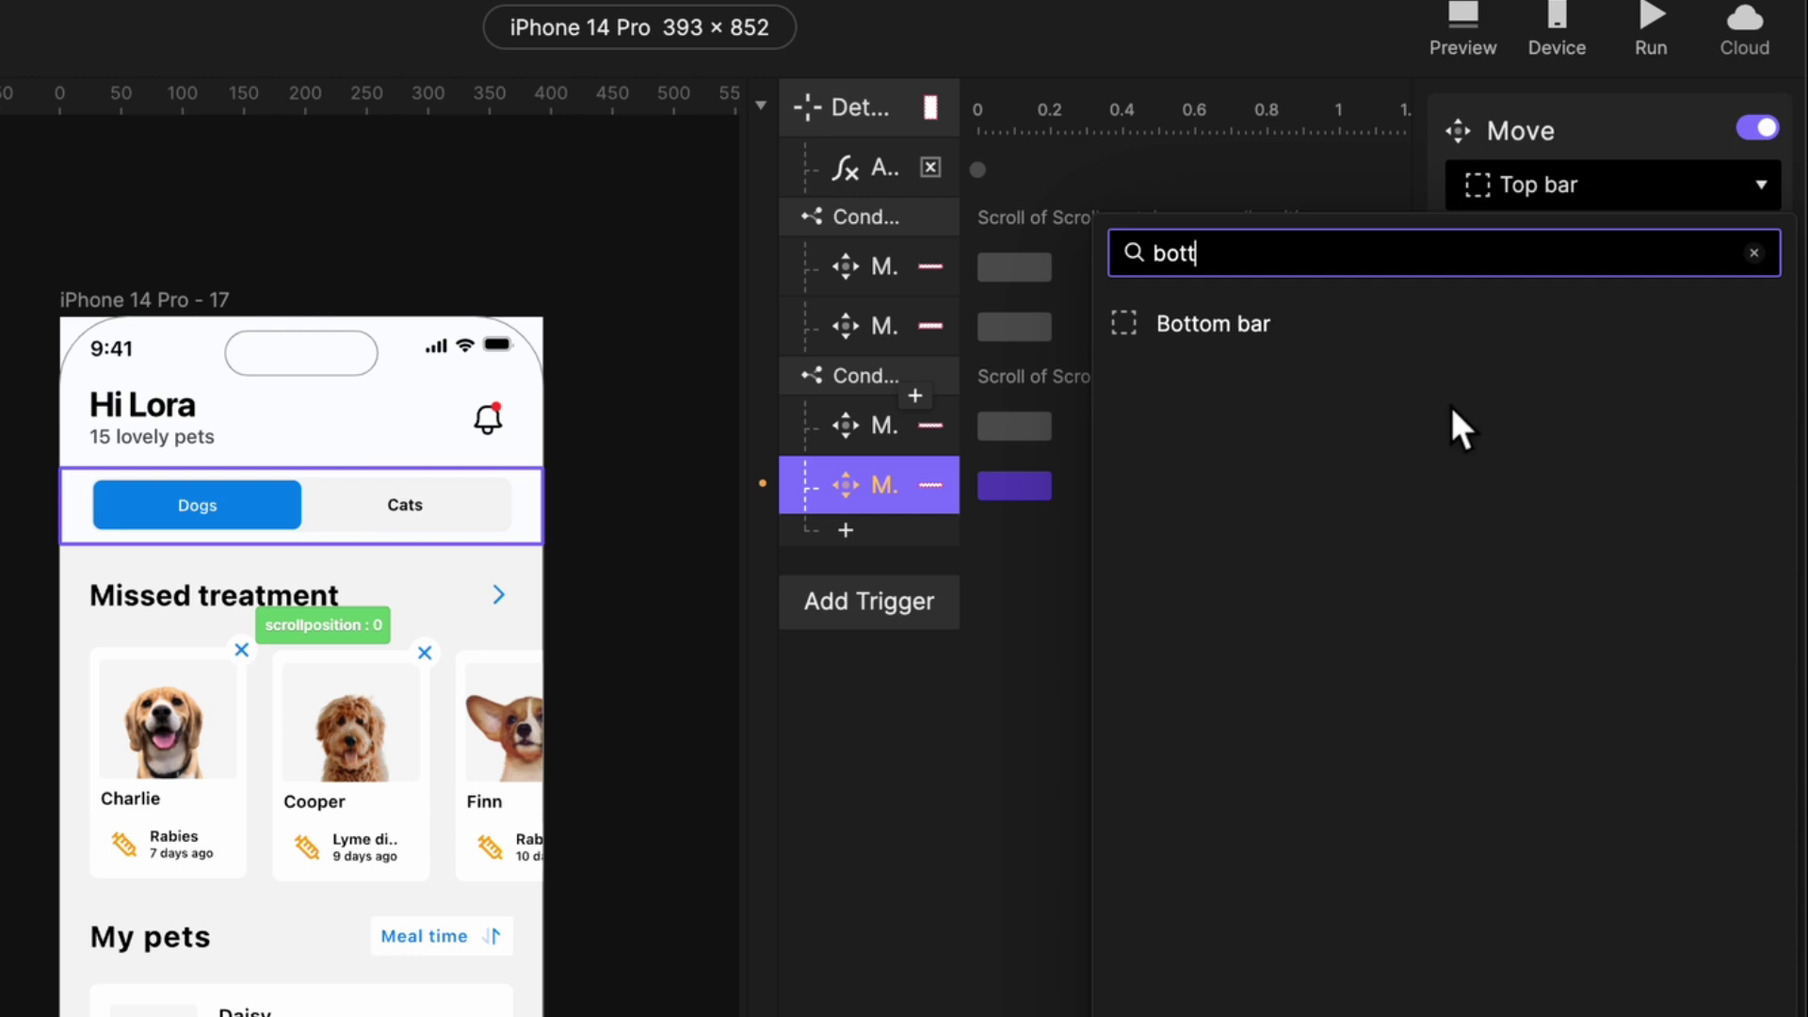
pyautogui.click(1328, 323)
pyautogui.click(1734, 348)
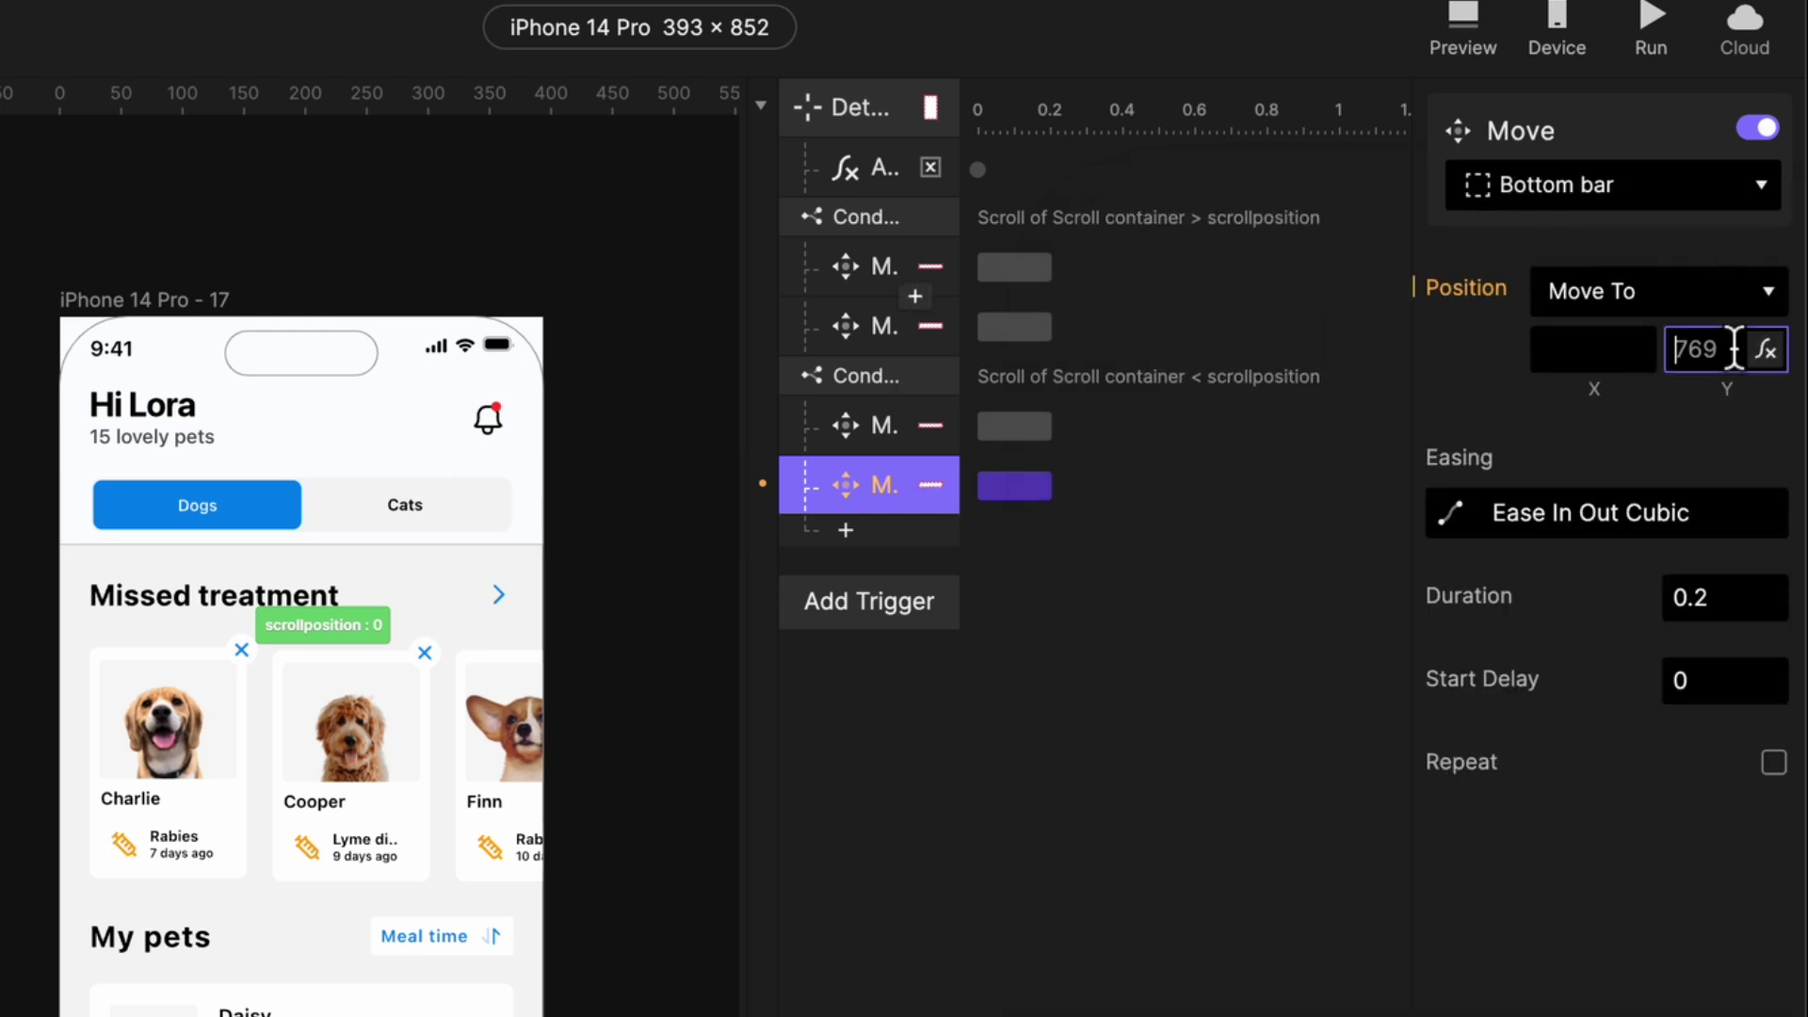
pyautogui.write('769')
pyautogui.press('Return')
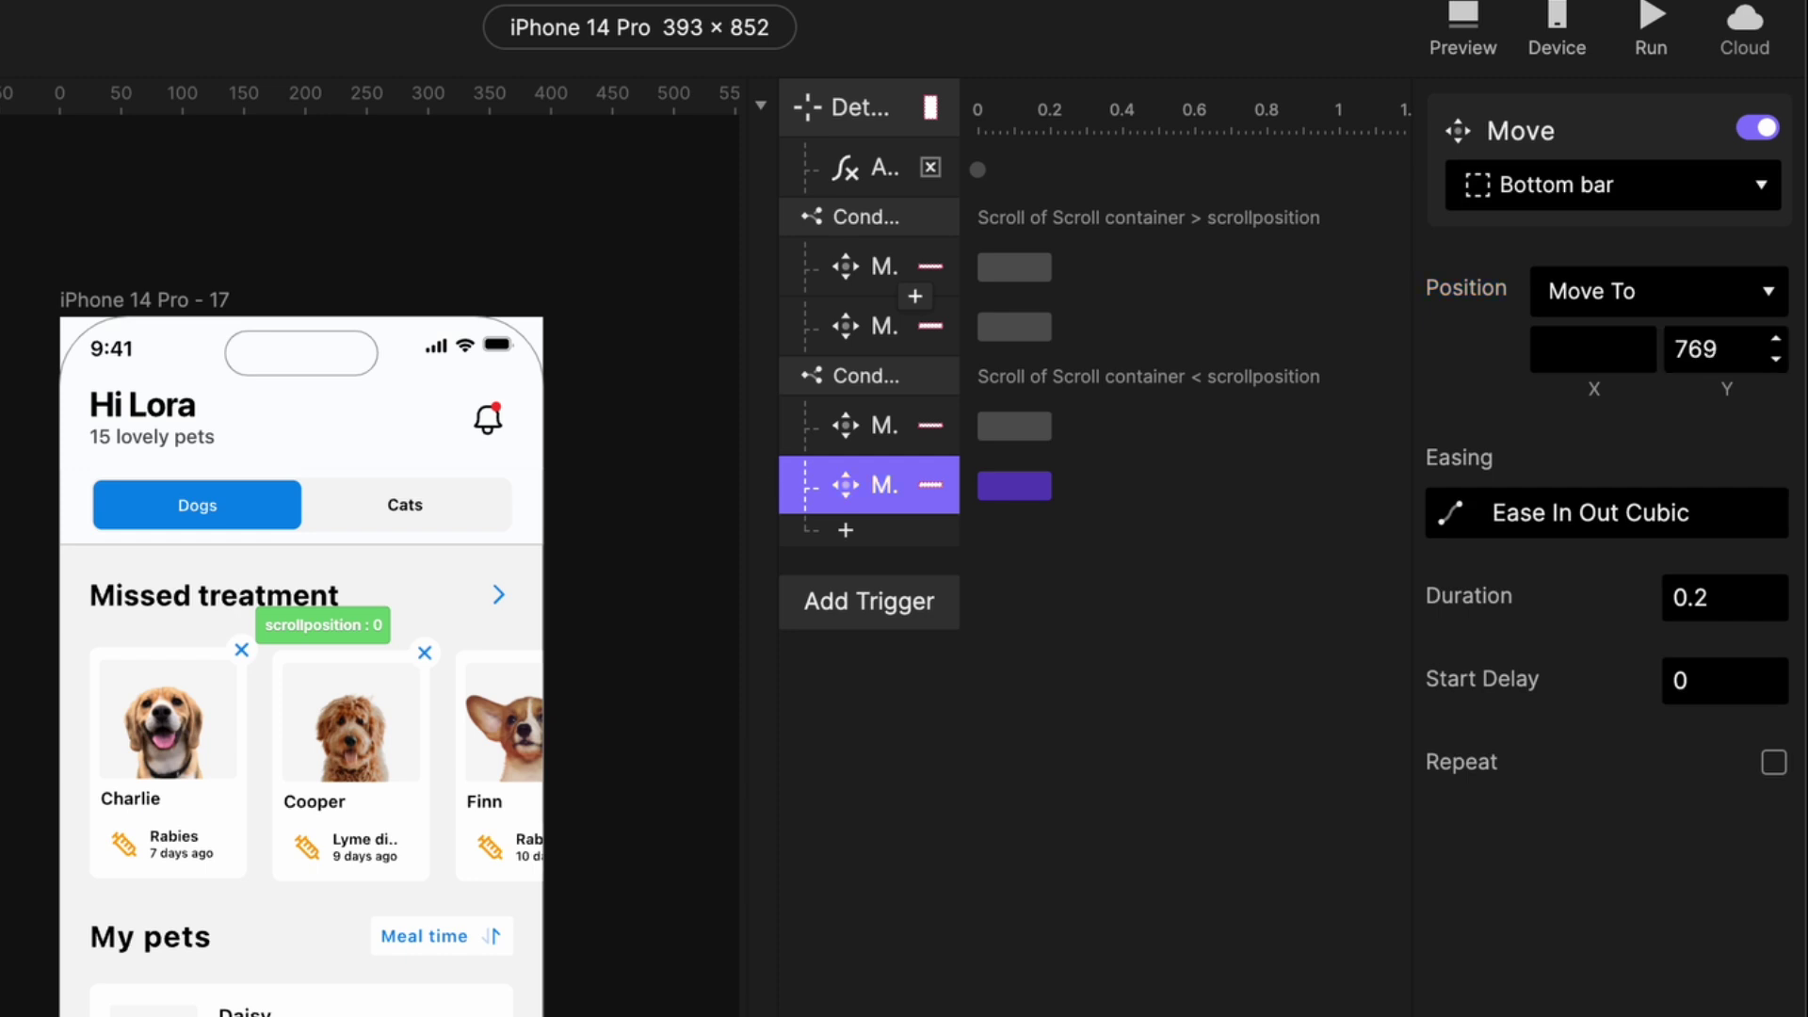
pyautogui.click(1466, 517)
pyautogui.click(1090, 186)
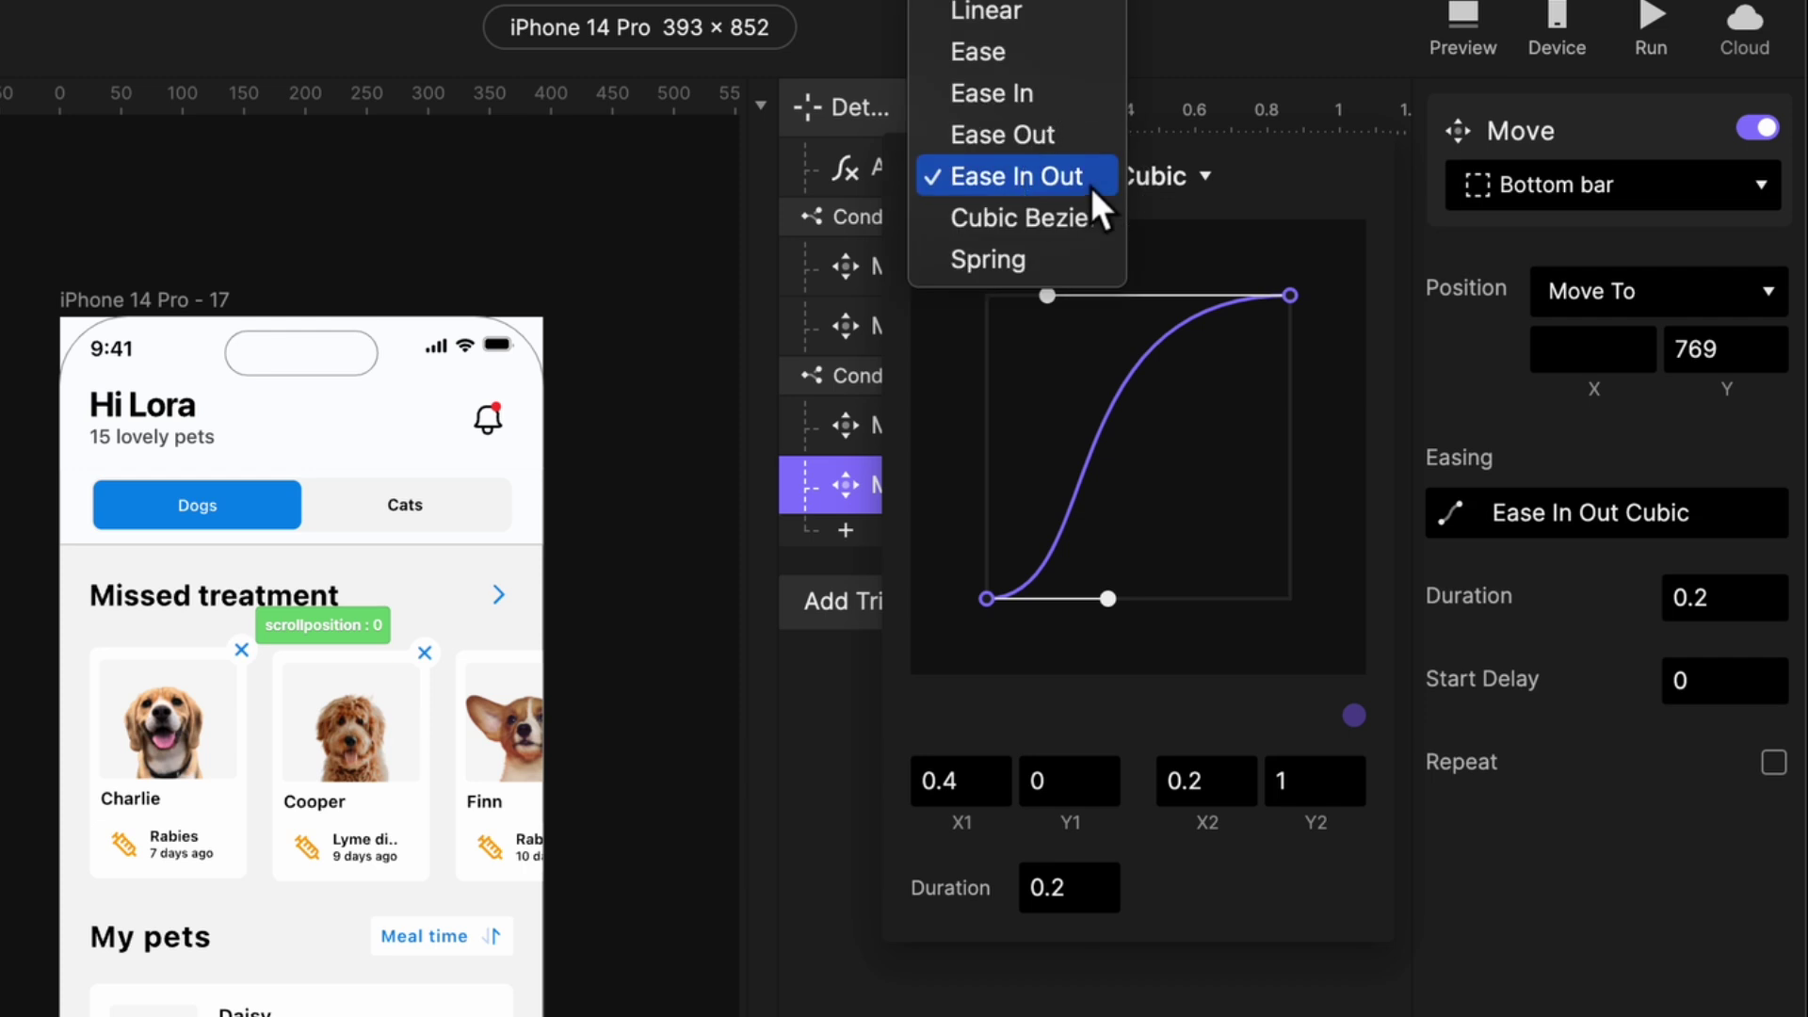
pyautogui.click(1315, 124)
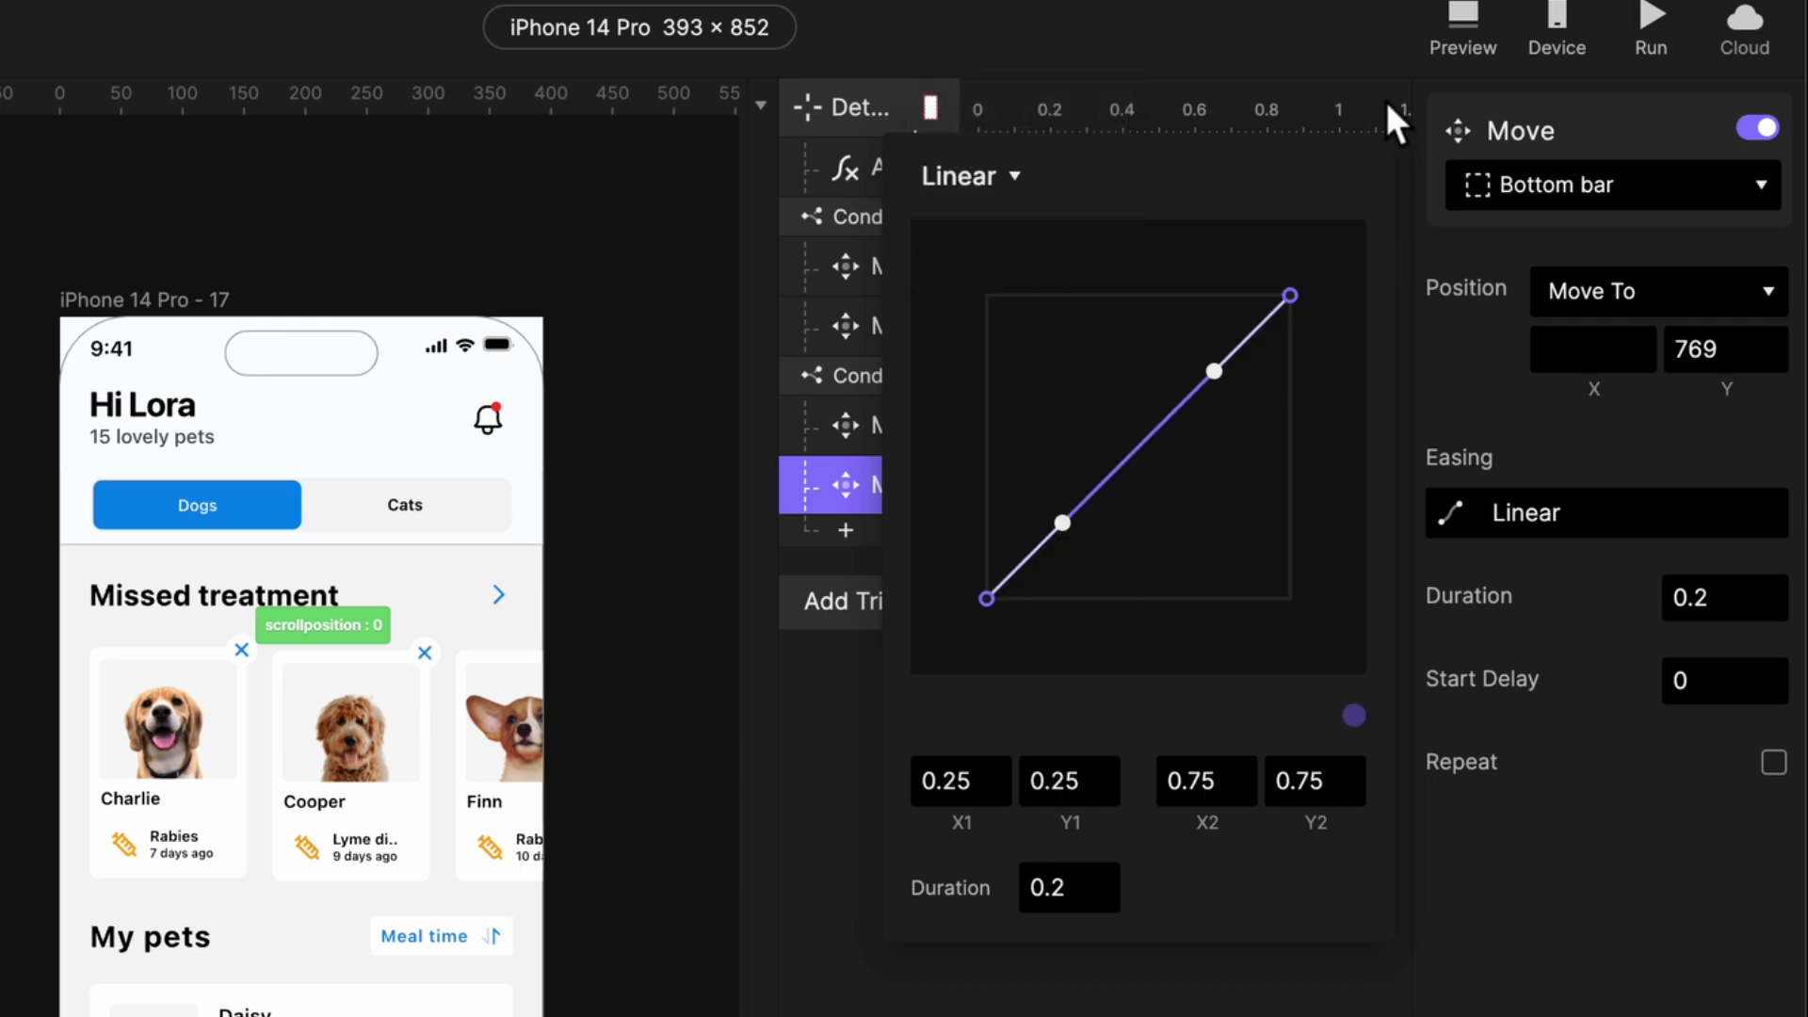
pyautogui.click(1476, 11)
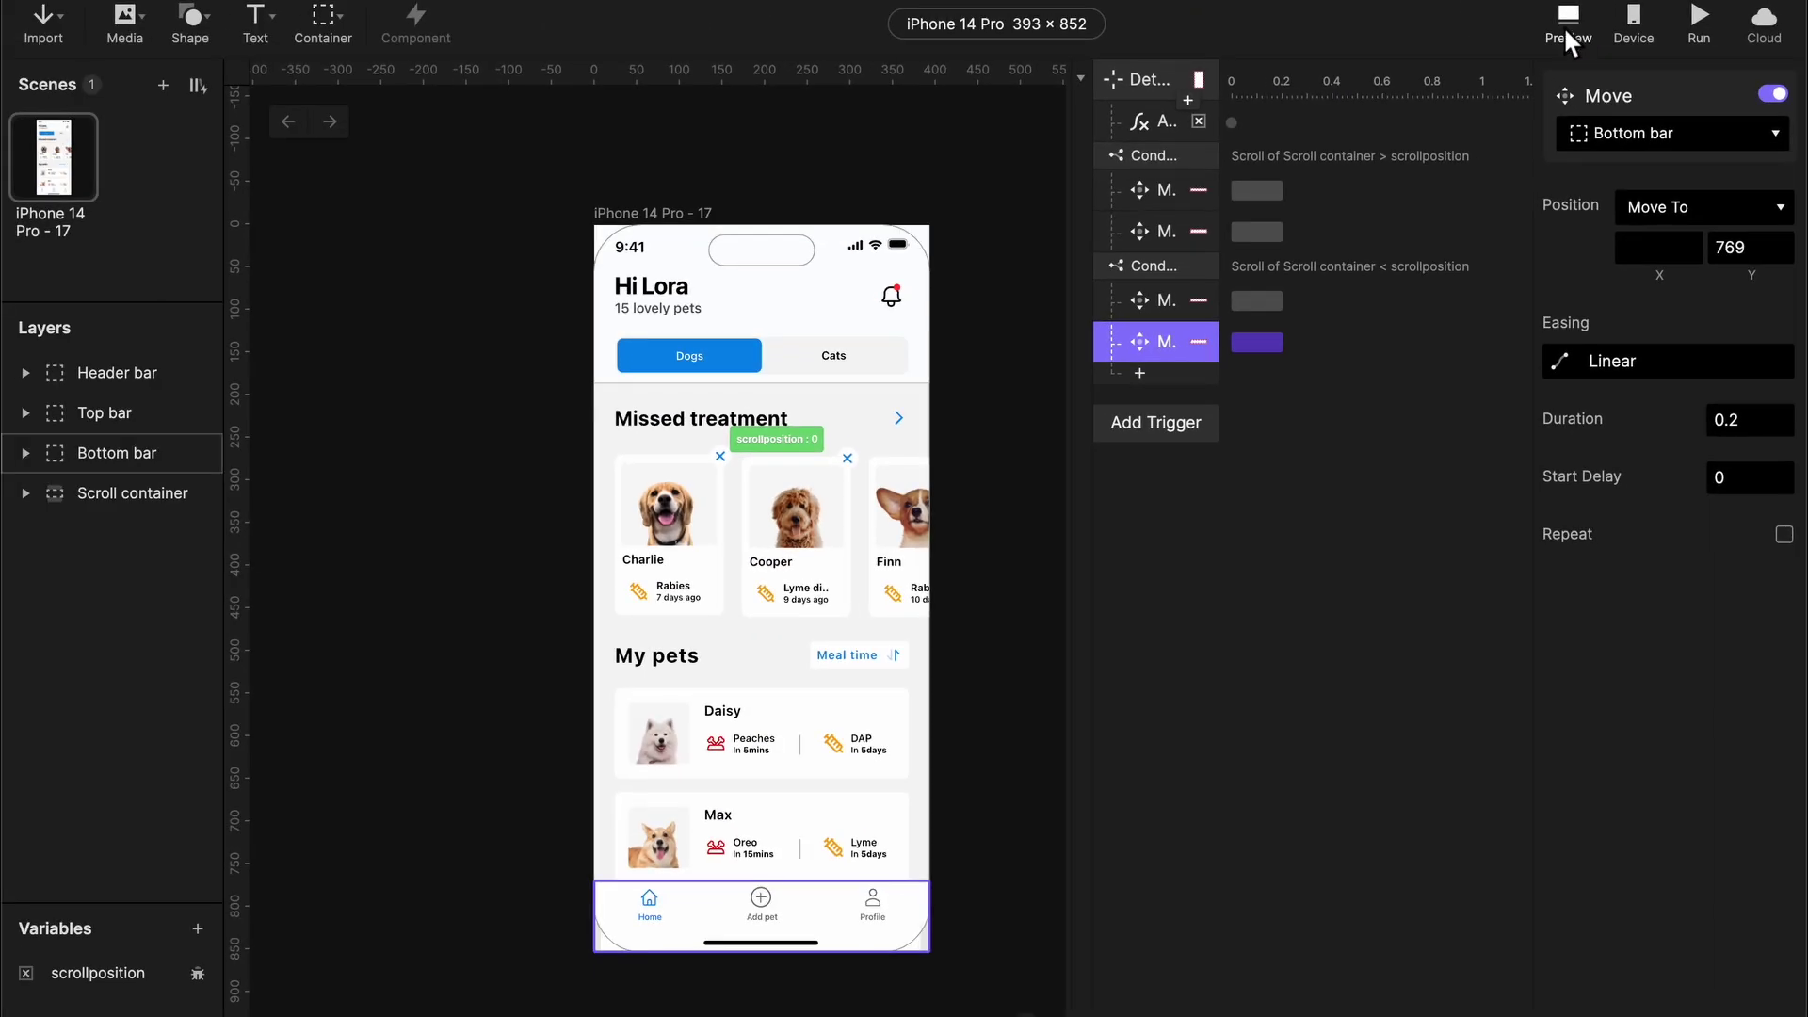
pyautogui.click(1476, 13)
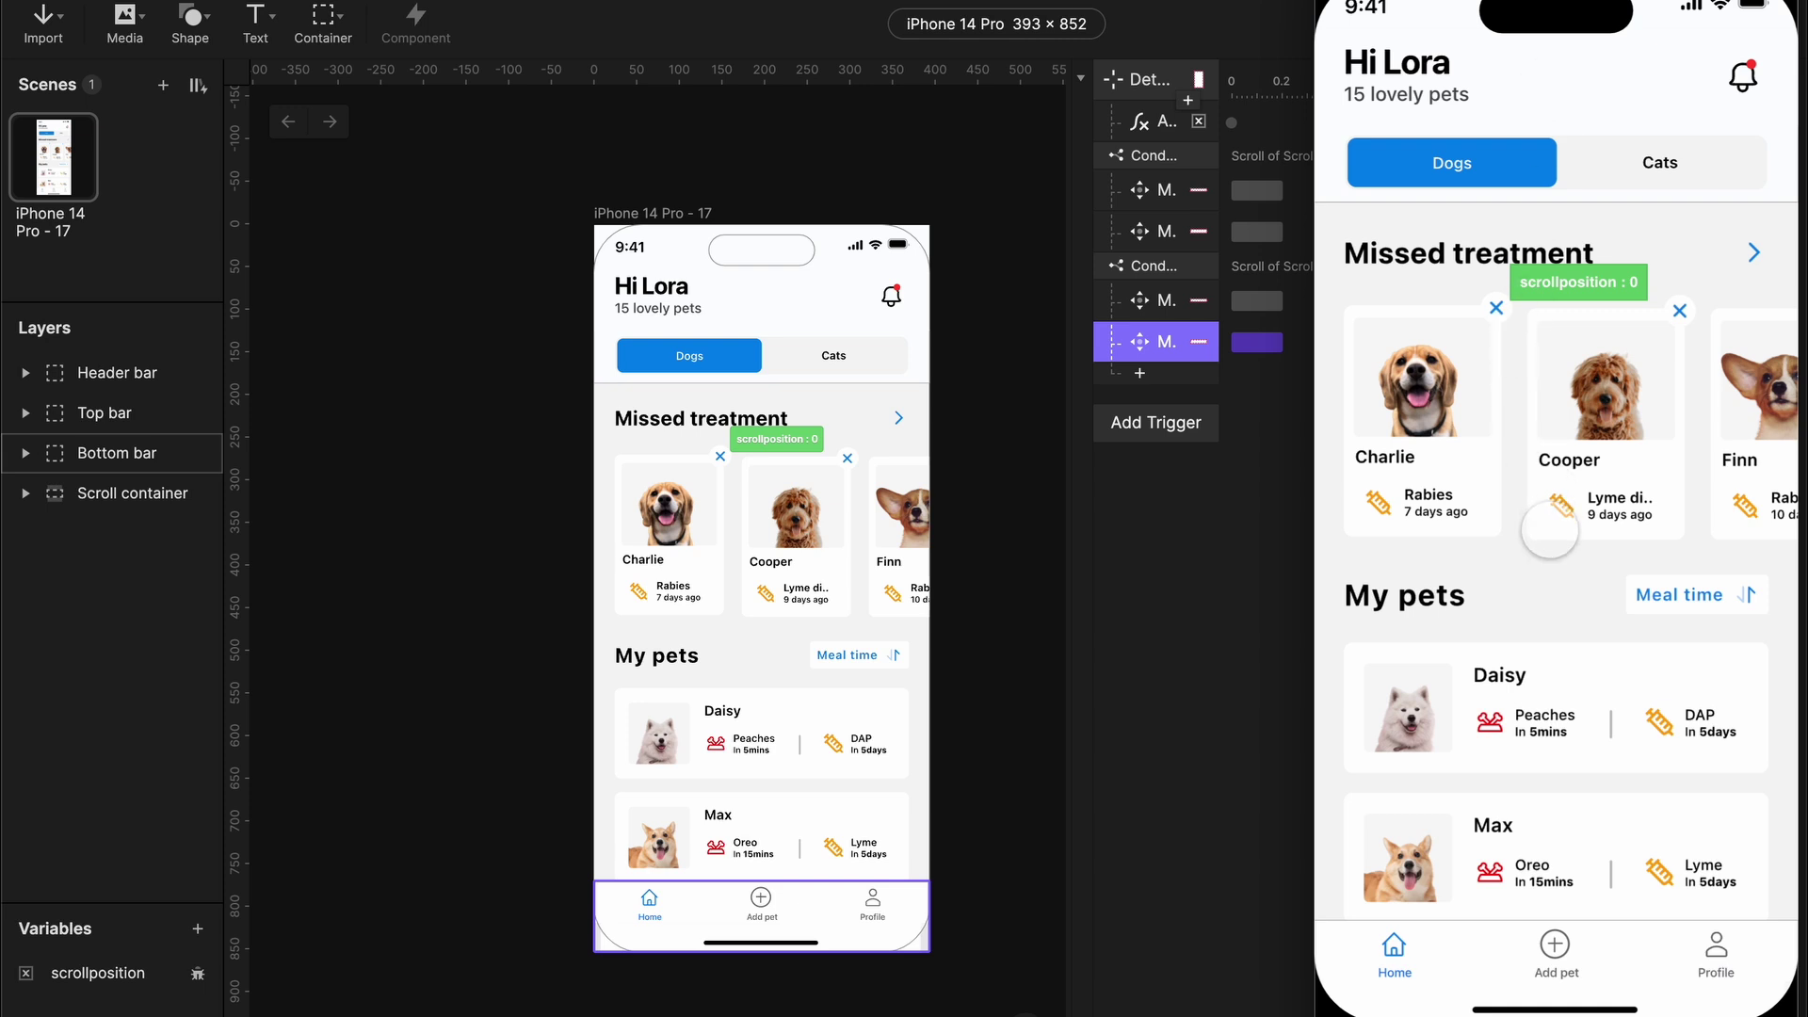
pyautogui.scroll(-5, 1551, 529)
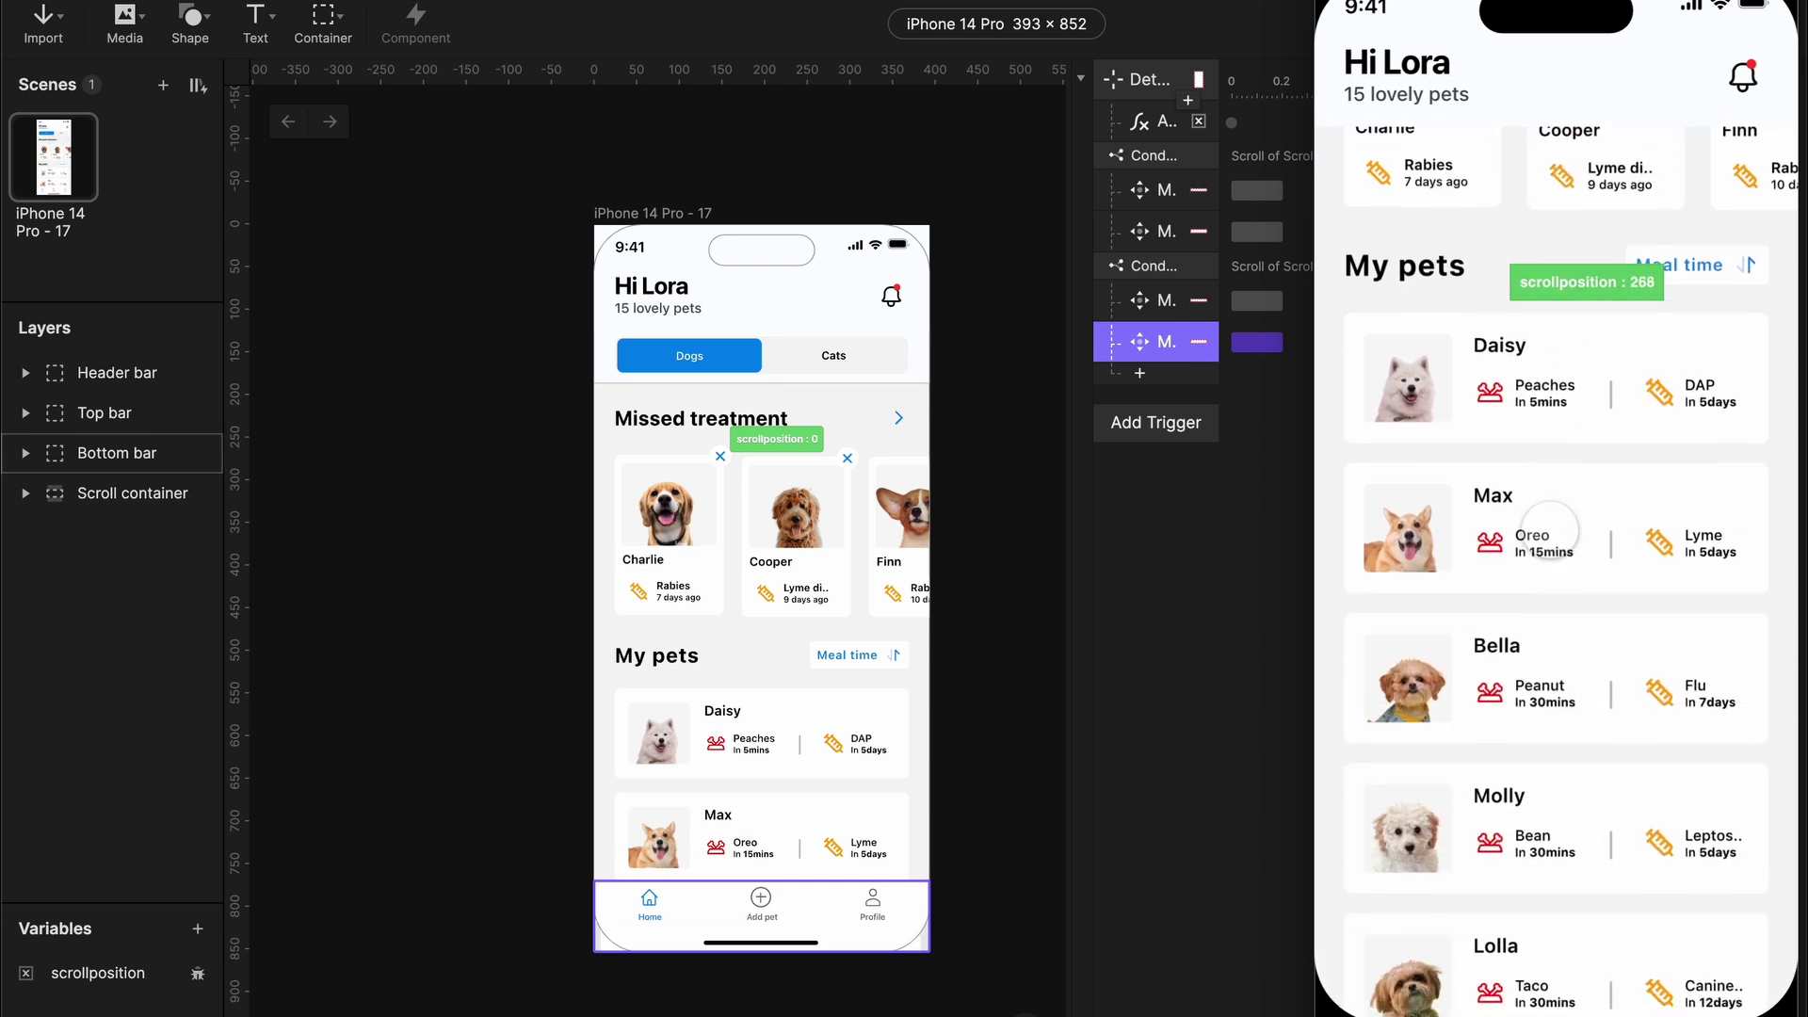
pyautogui.scroll(5, 1550, 529)
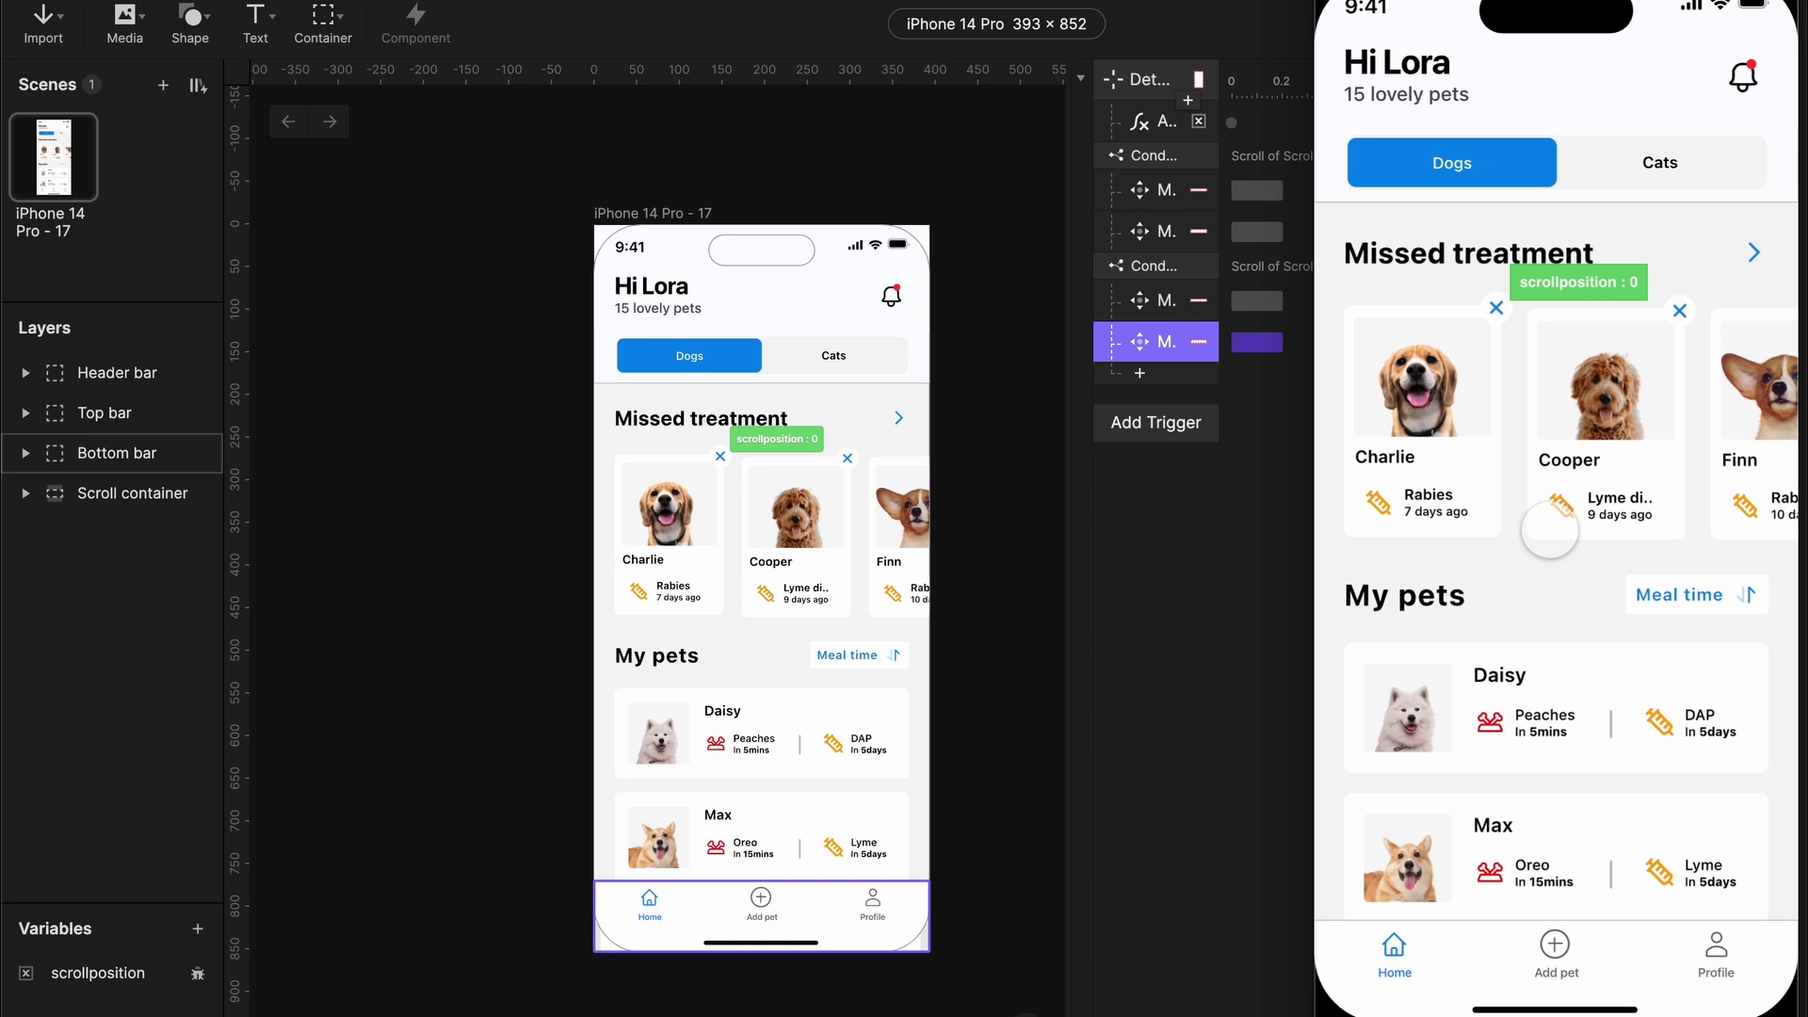
pyautogui.scroll(-2, 1550, 529)
pyautogui.scroll(-3, 1550, 530)
pyautogui.scroll(4, 1550, 529)
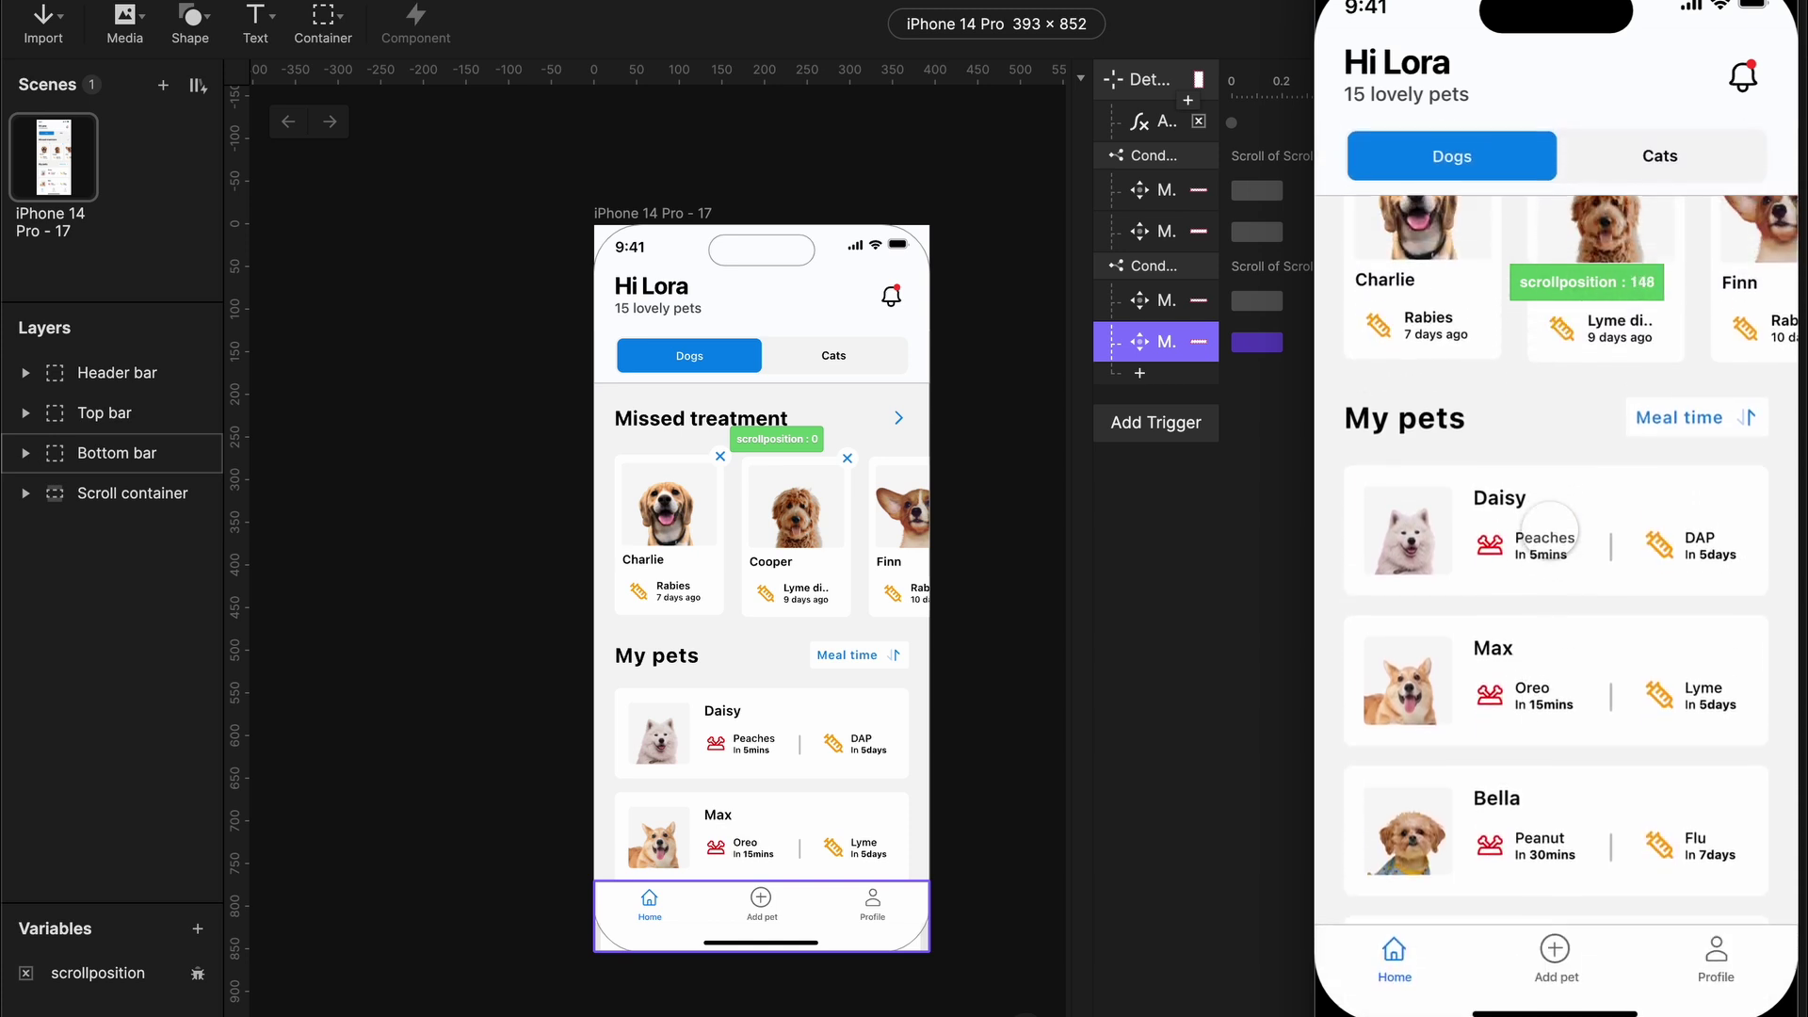
pyautogui.scroll(-3, 1550, 529)
pyautogui.scroll(4, 1550, 529)
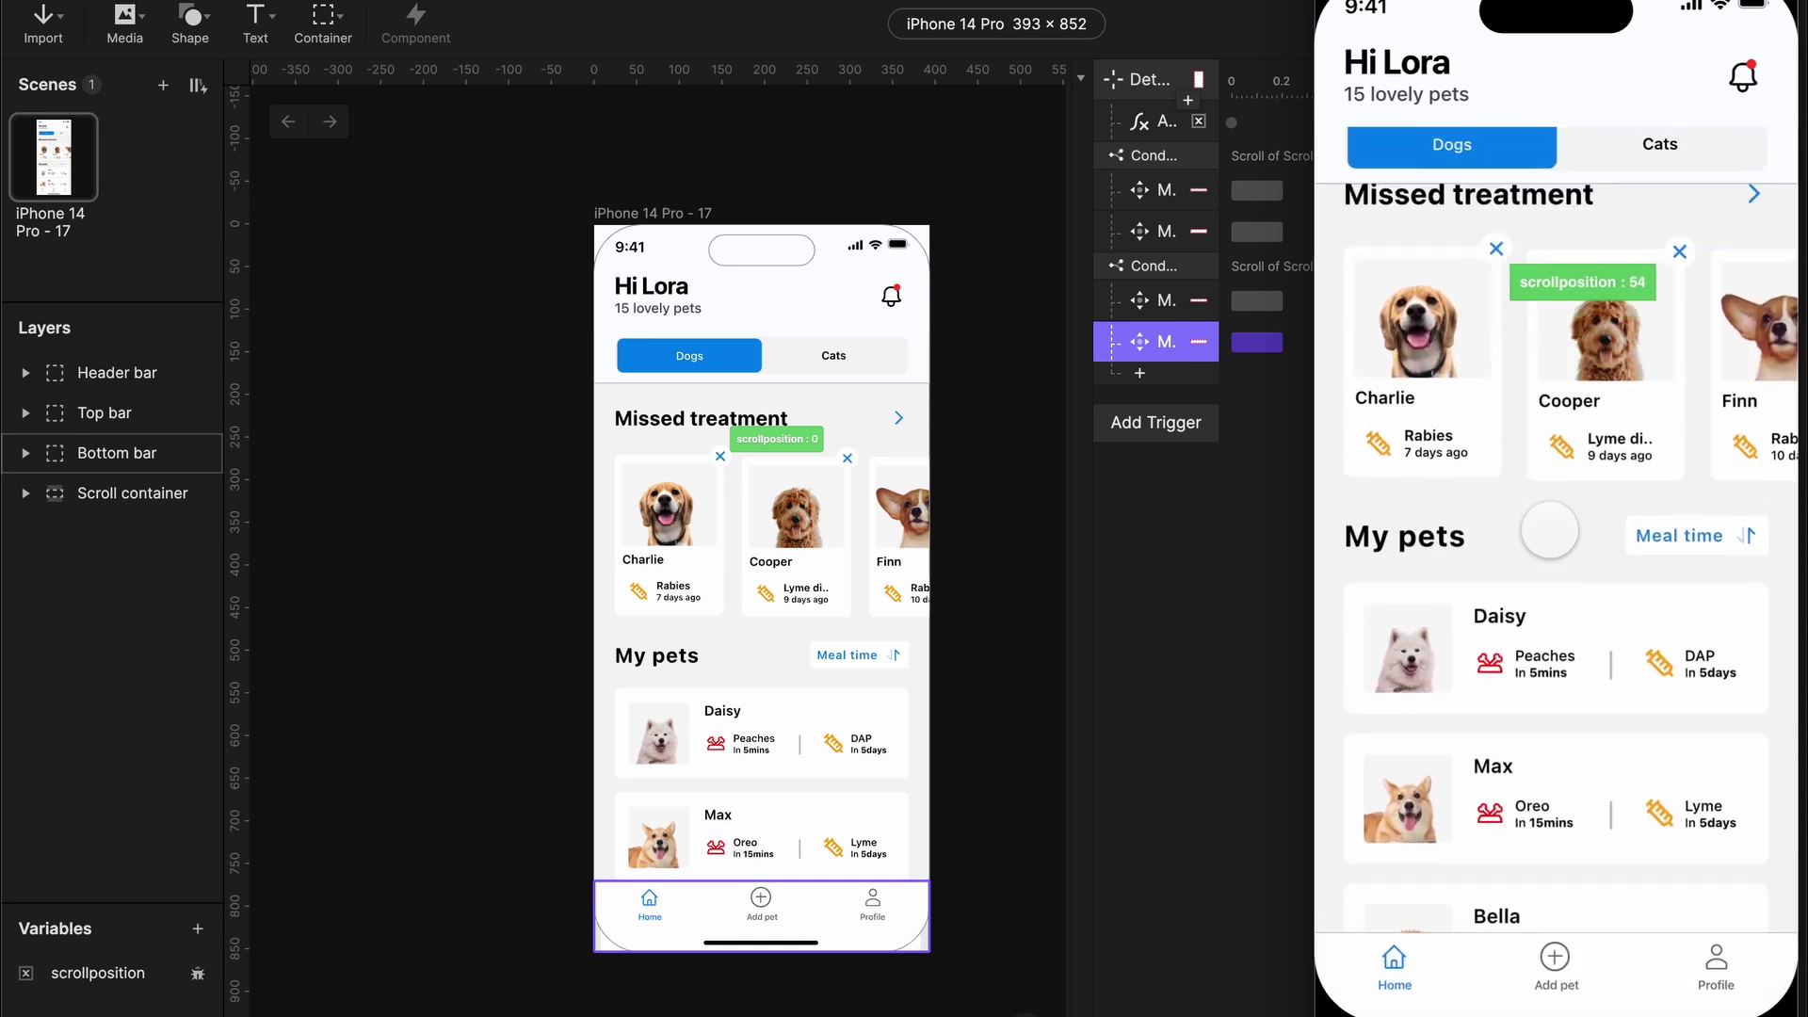
pyautogui.scroll(-3, 1550, 529)
pyautogui.scroll(3, 1550, 529)
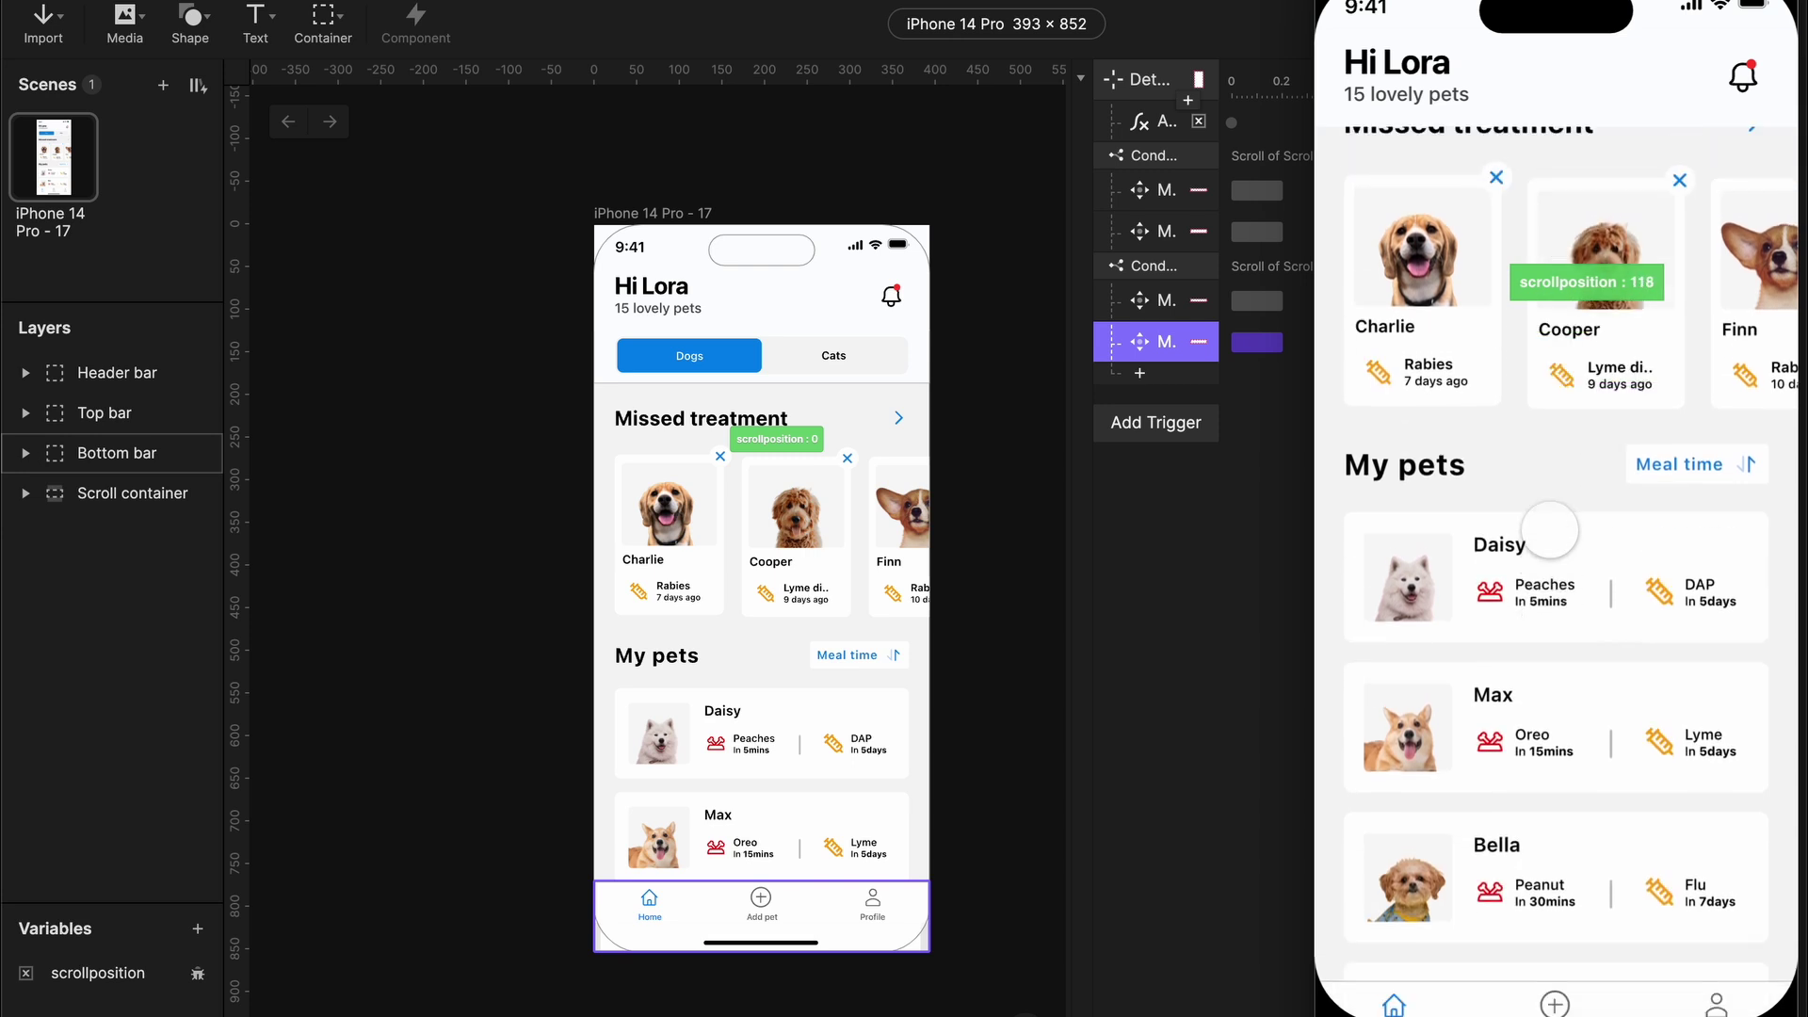
pyautogui.scroll(-3, 1550, 528)
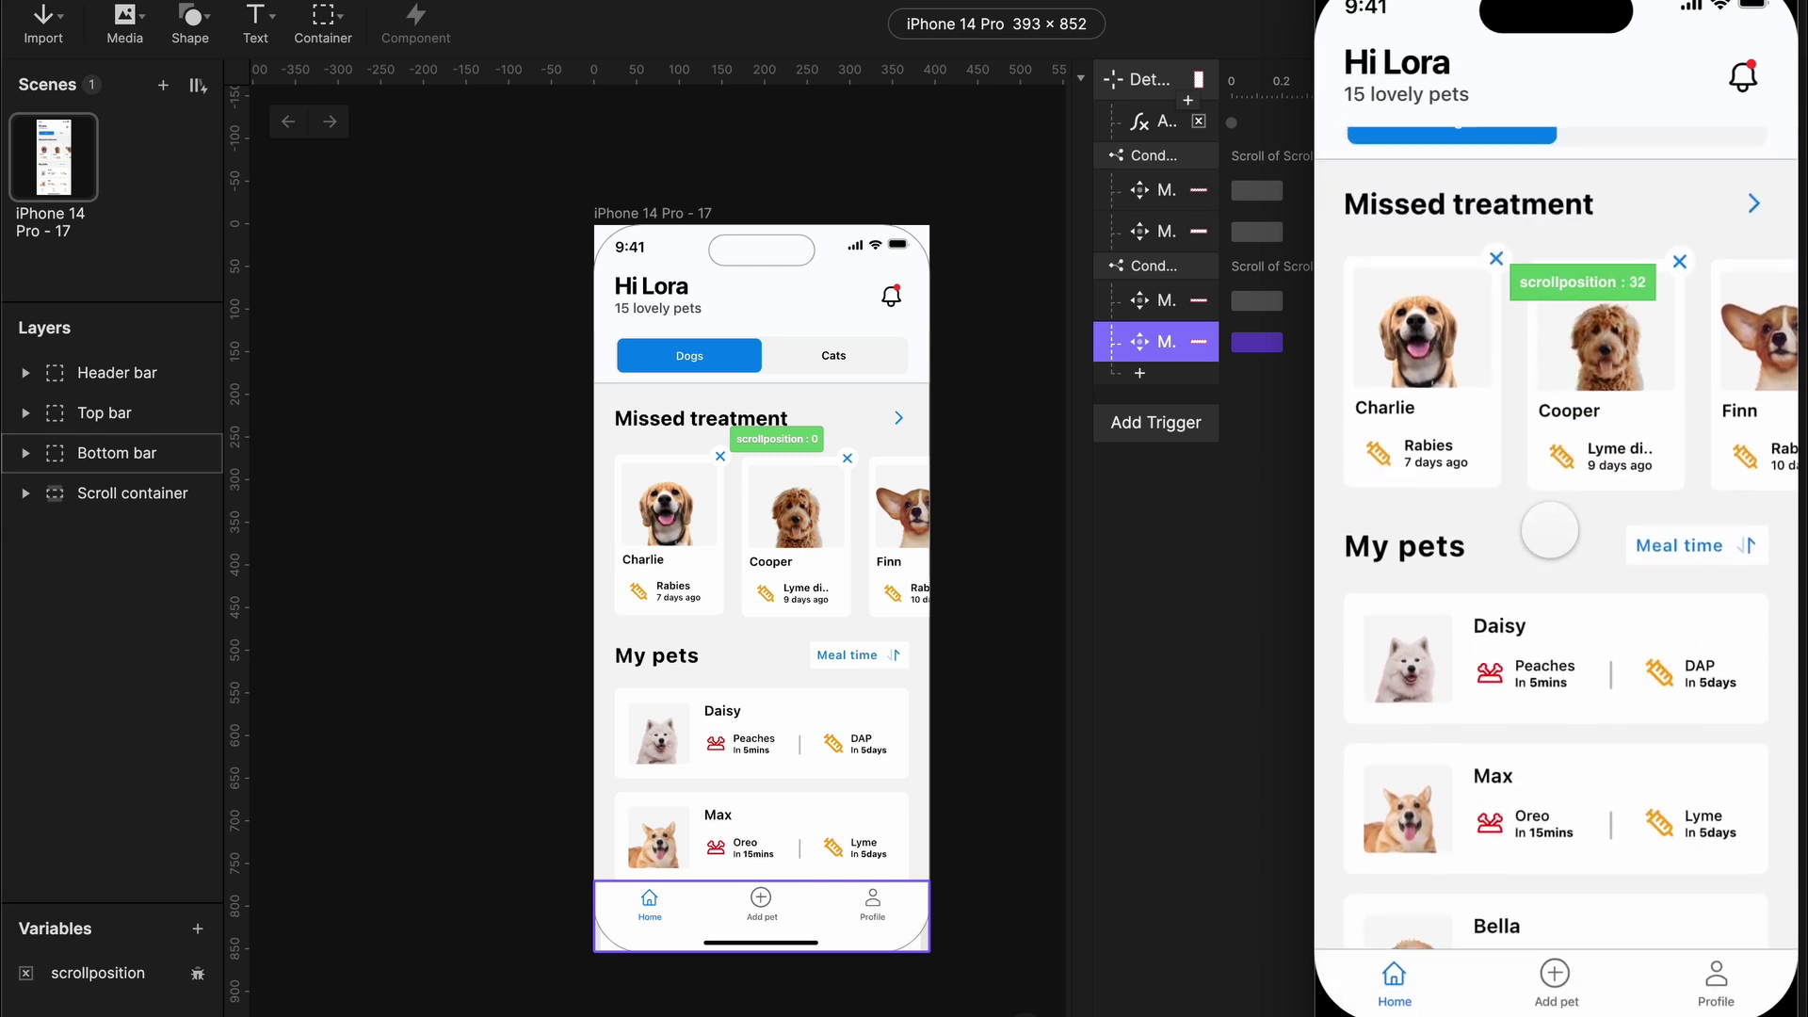
pyautogui.scroll(4, 1550, 527)
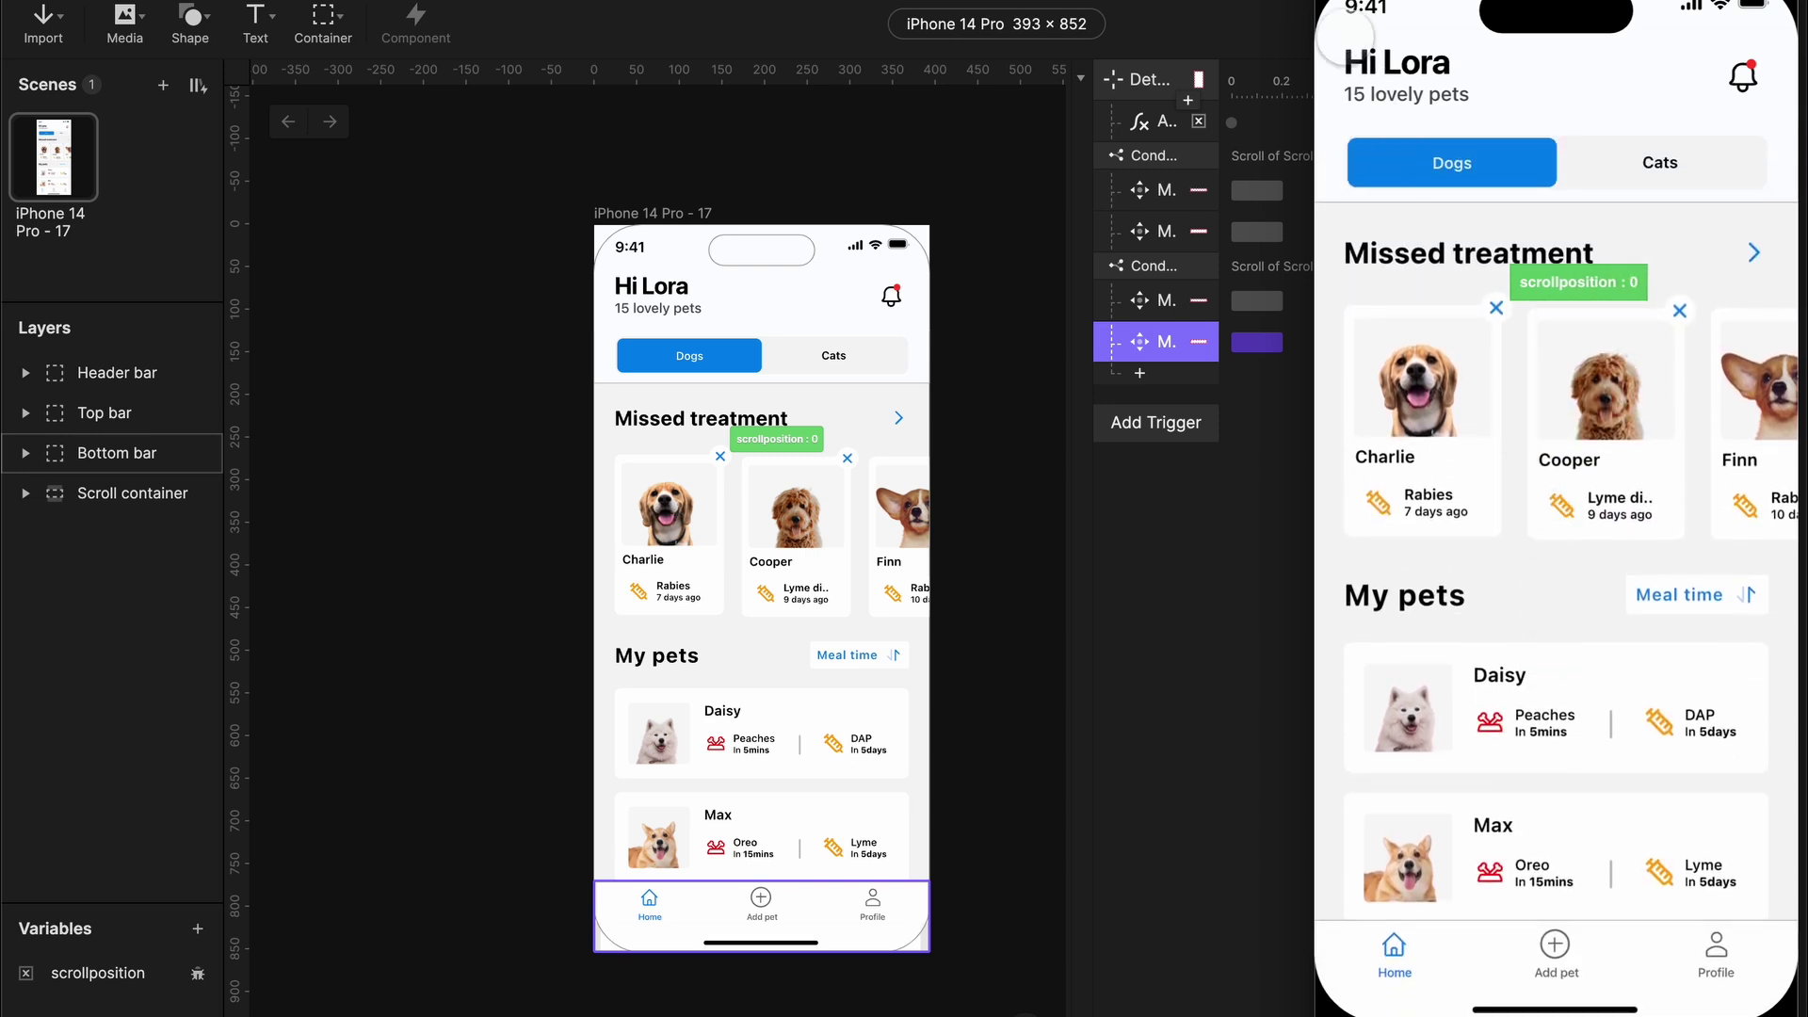
# - Hide the scrollposition readout, then preview and scroll the pet list down and up twice
pyautogui.press('Escape')
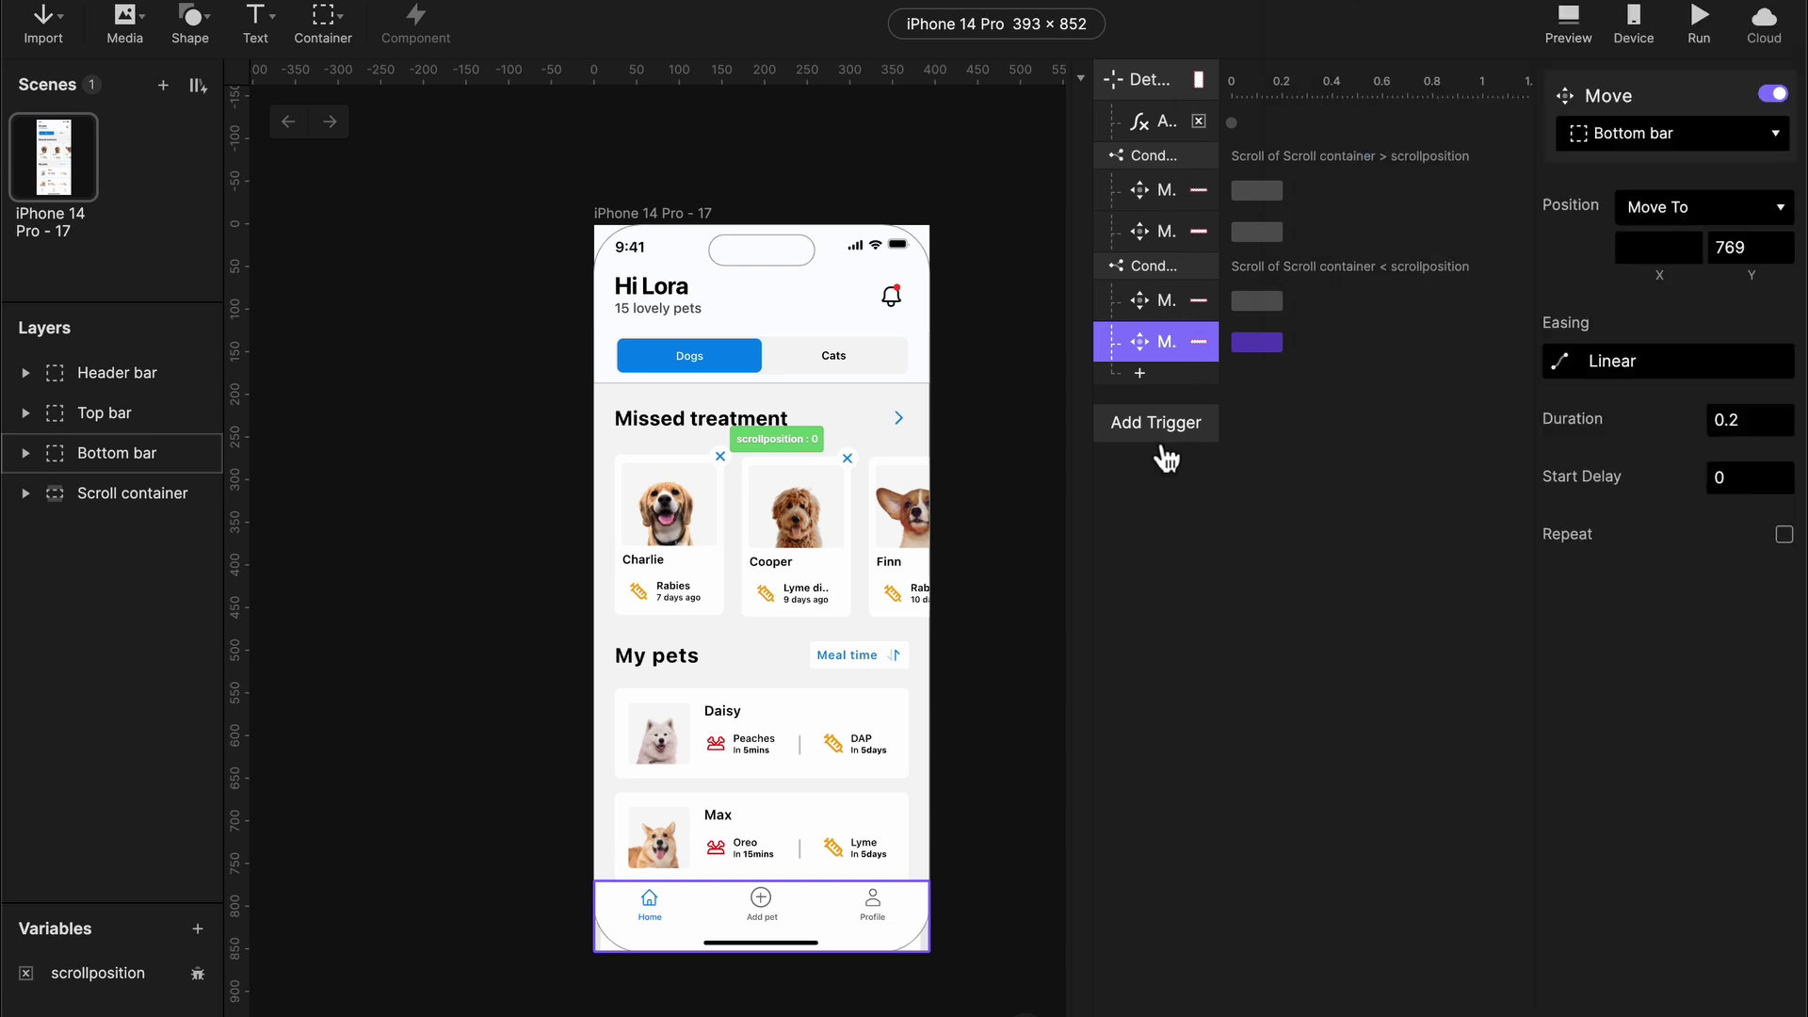
pyautogui.click(206, 985)
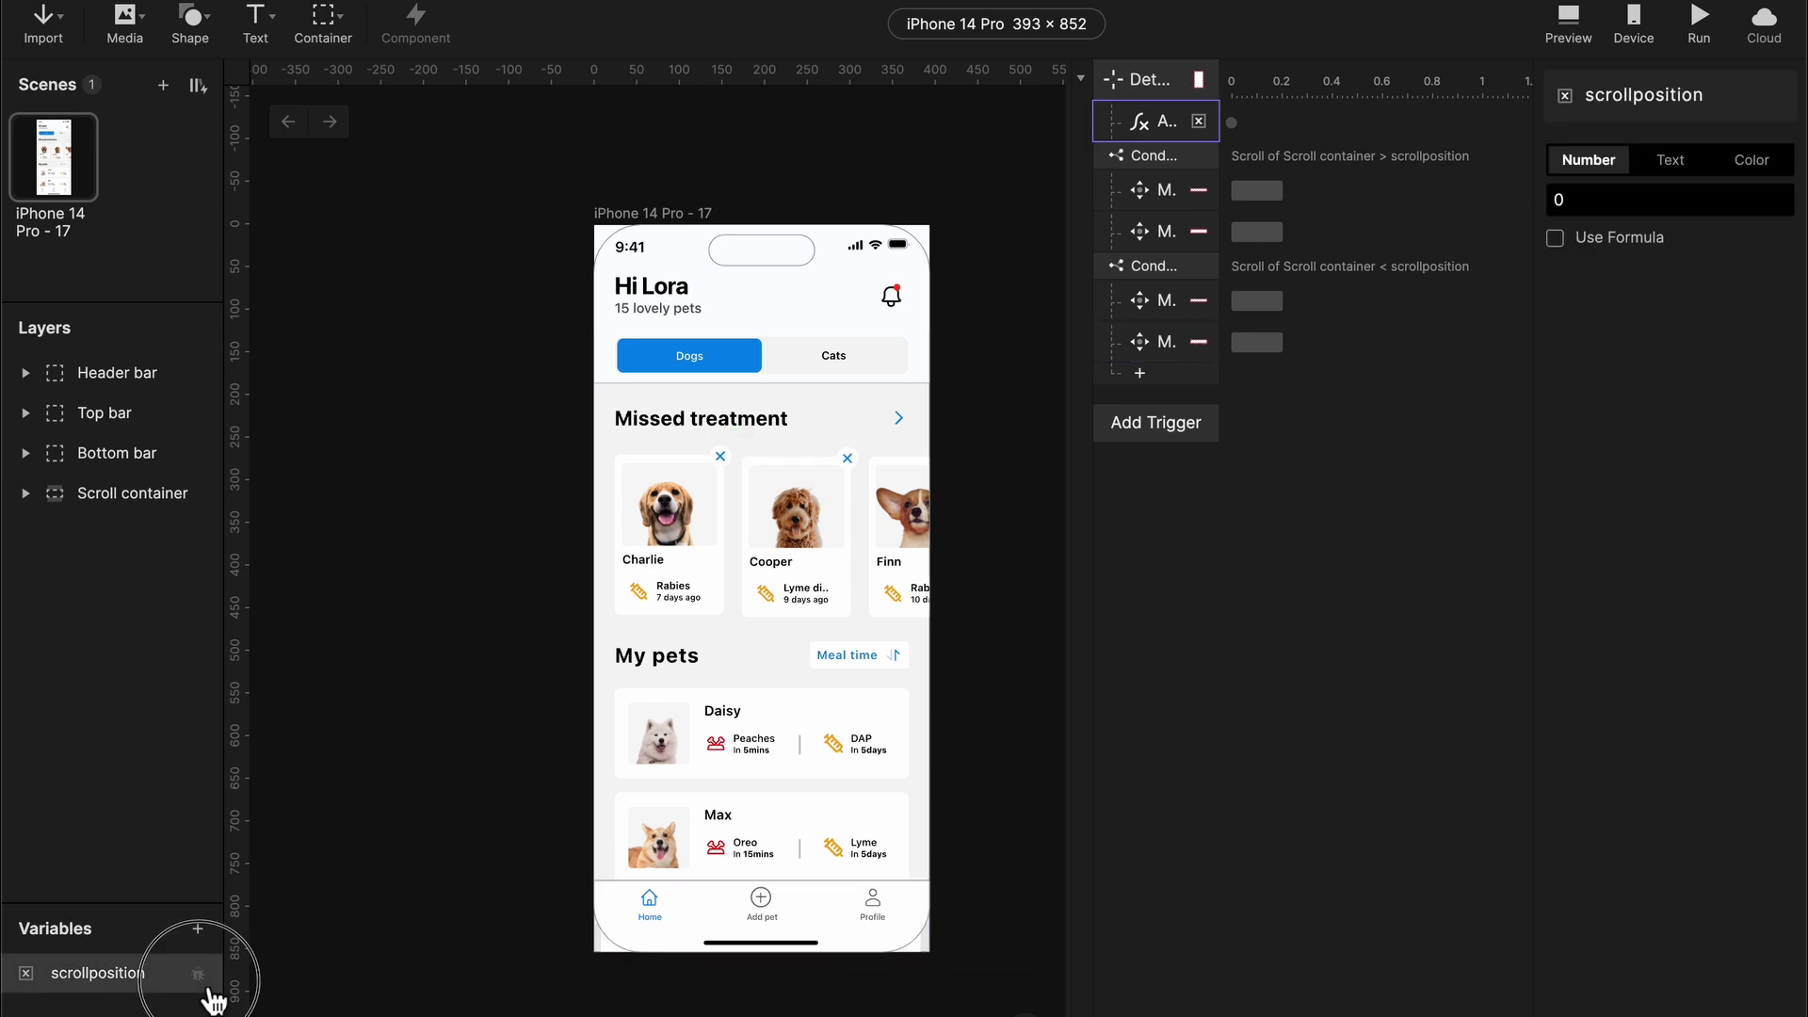
pyautogui.click(1569, 38)
pyautogui.scroll(-5, 1539, 419)
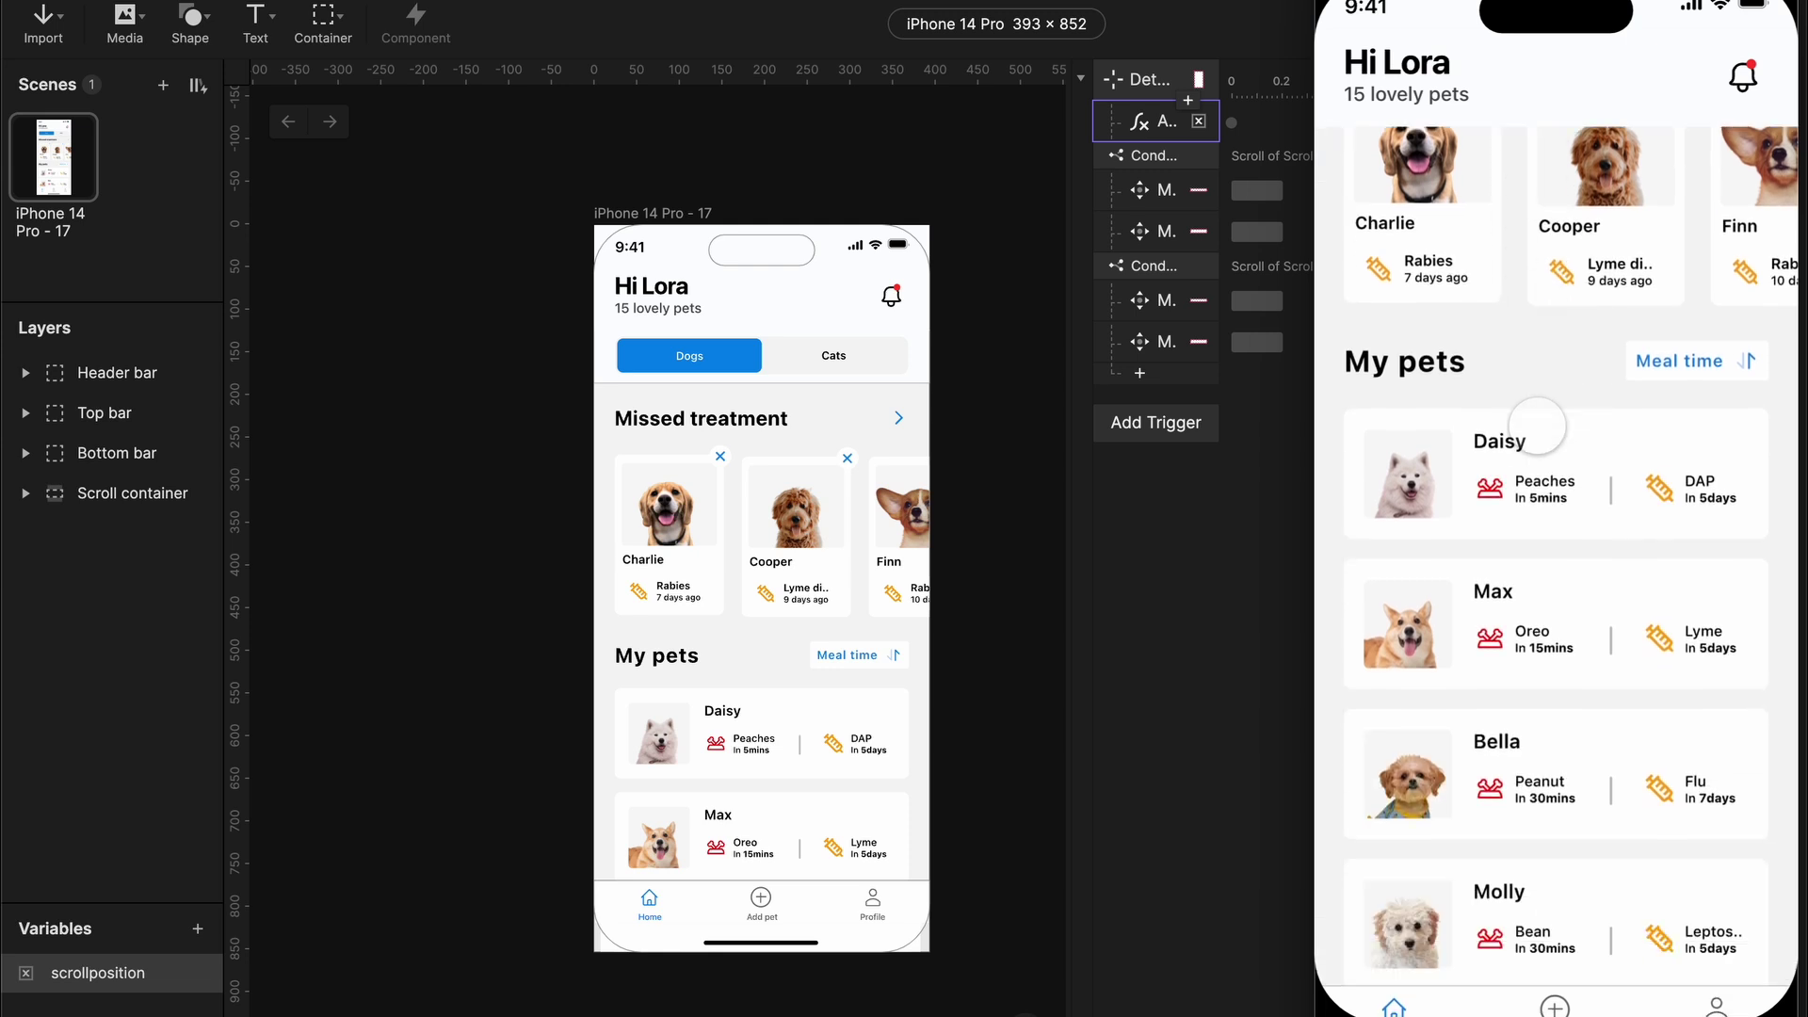
pyautogui.scroll(5, 1537, 427)
pyautogui.scroll(-5, 1537, 427)
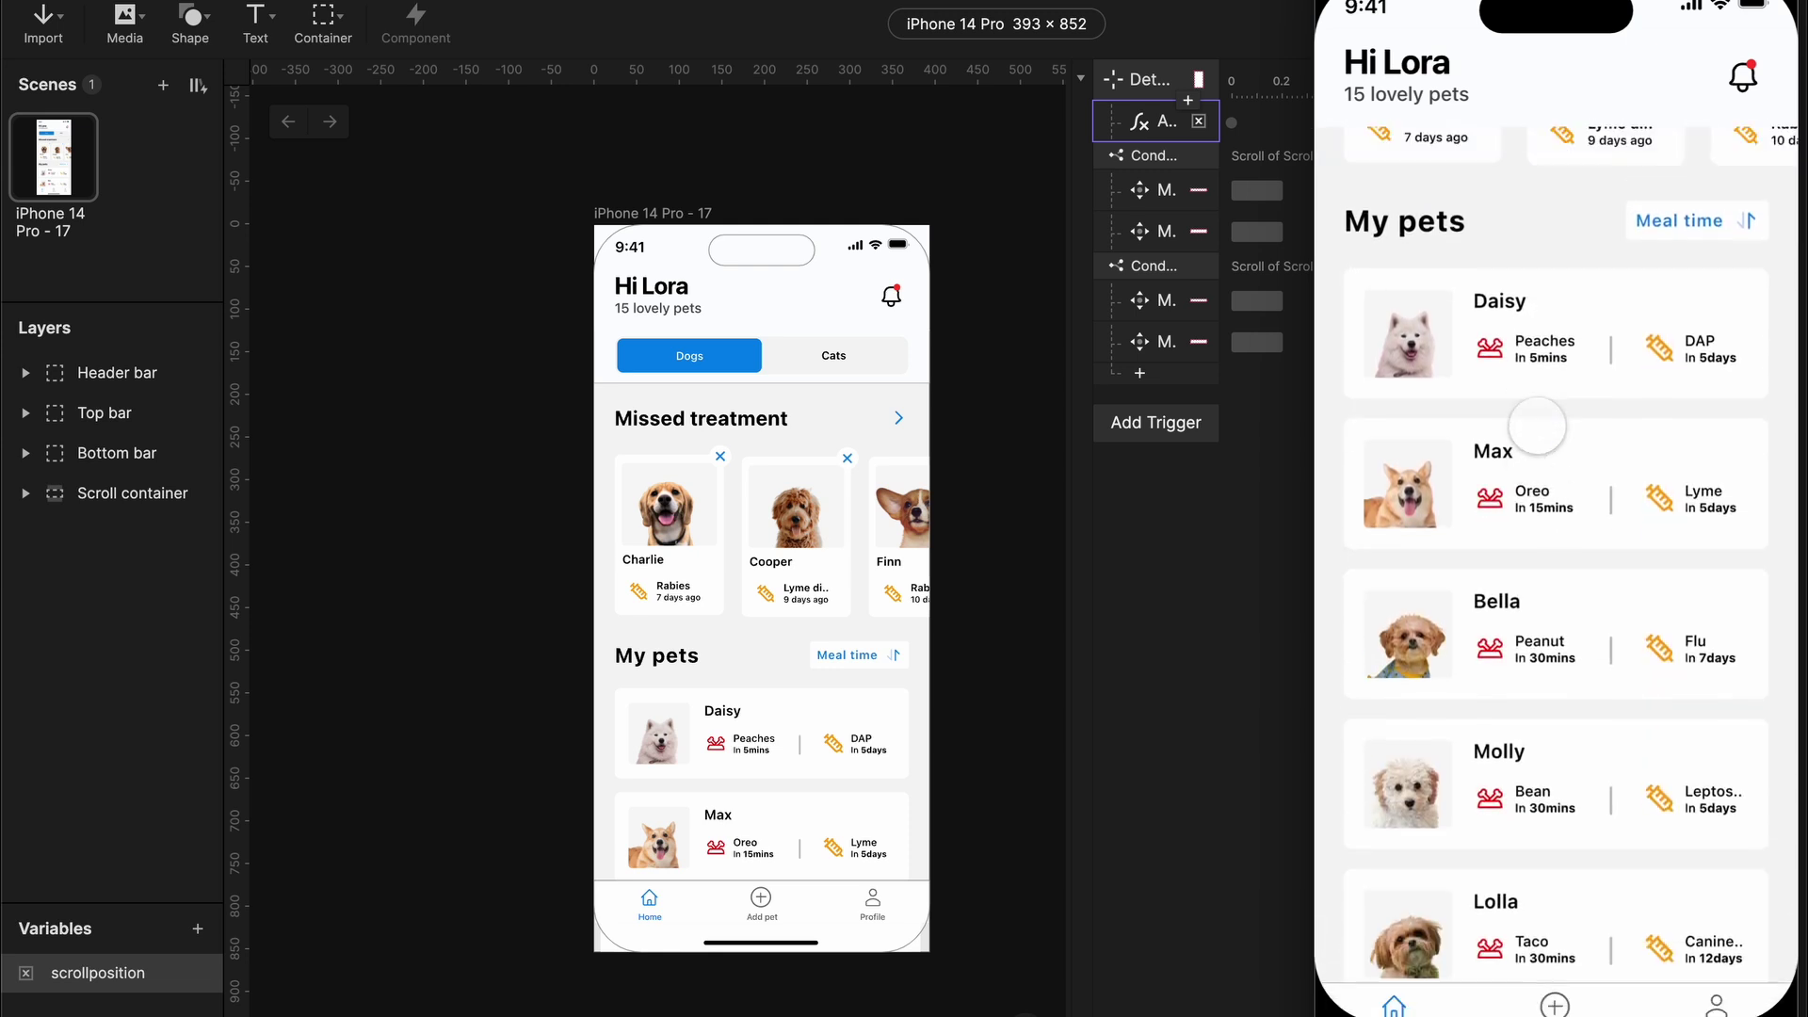
pyautogui.scroll(5, 1537, 427)
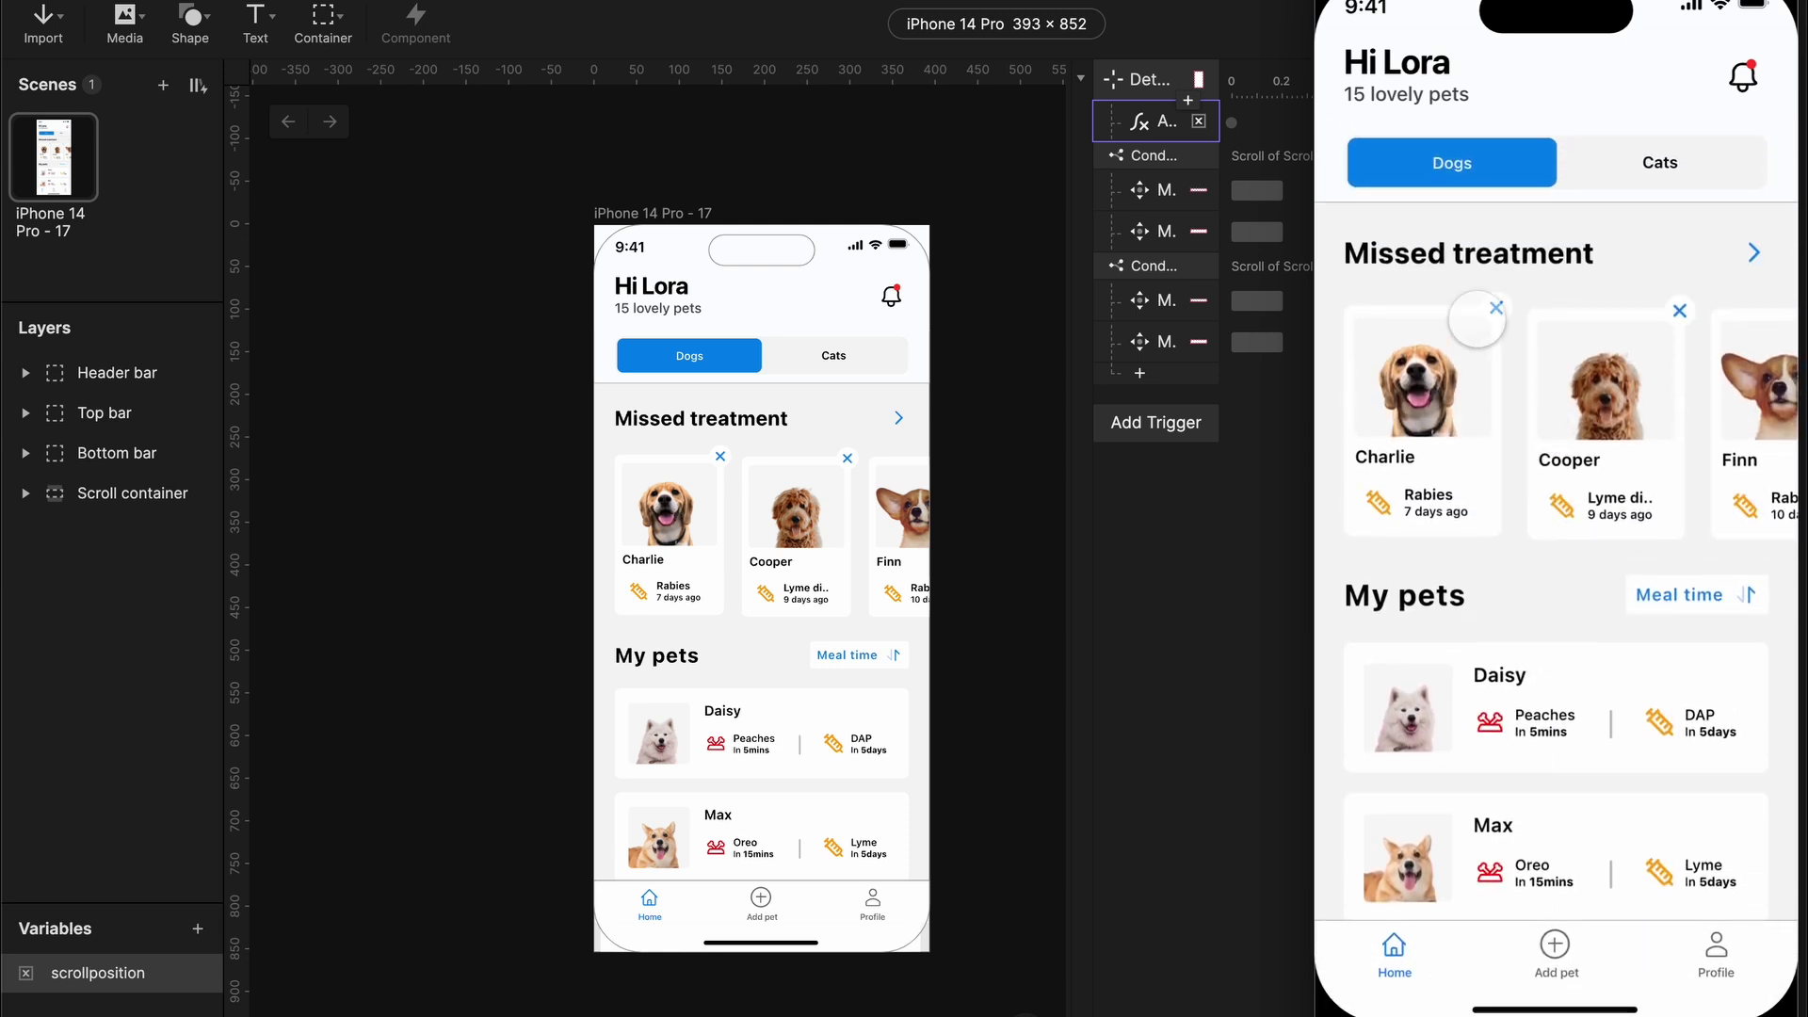